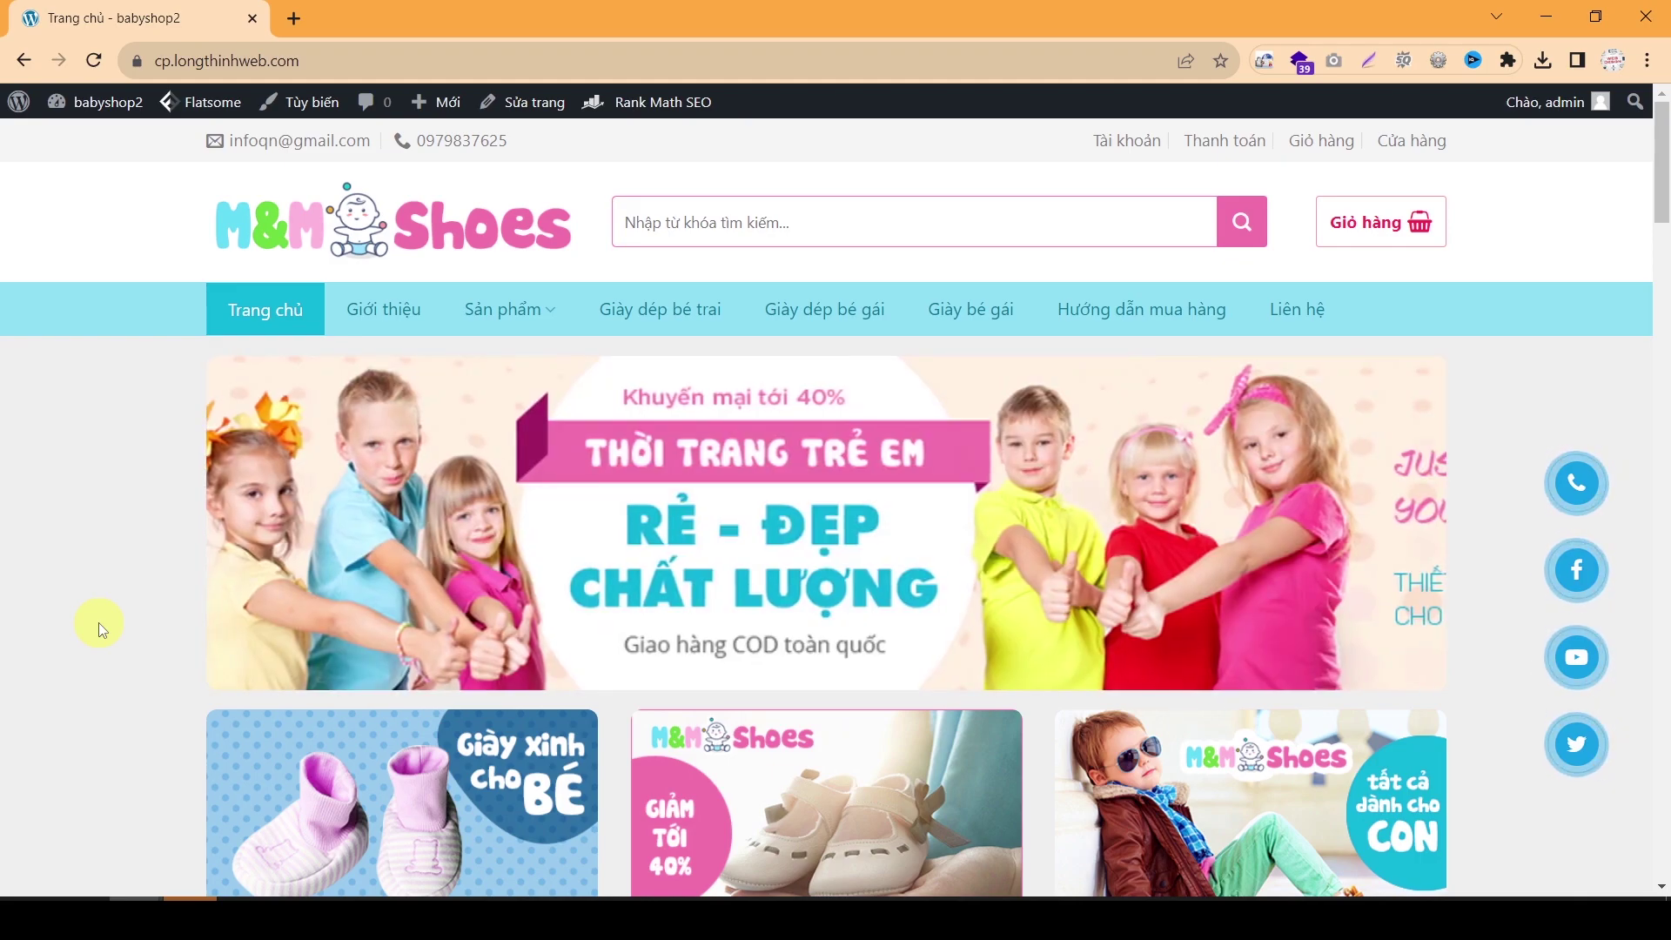
Step: Open the site's WordPress admin dashboard in a new browser tab by adding "admin" to the copied site address
key("ctrl+l")
key("ctrl+c")
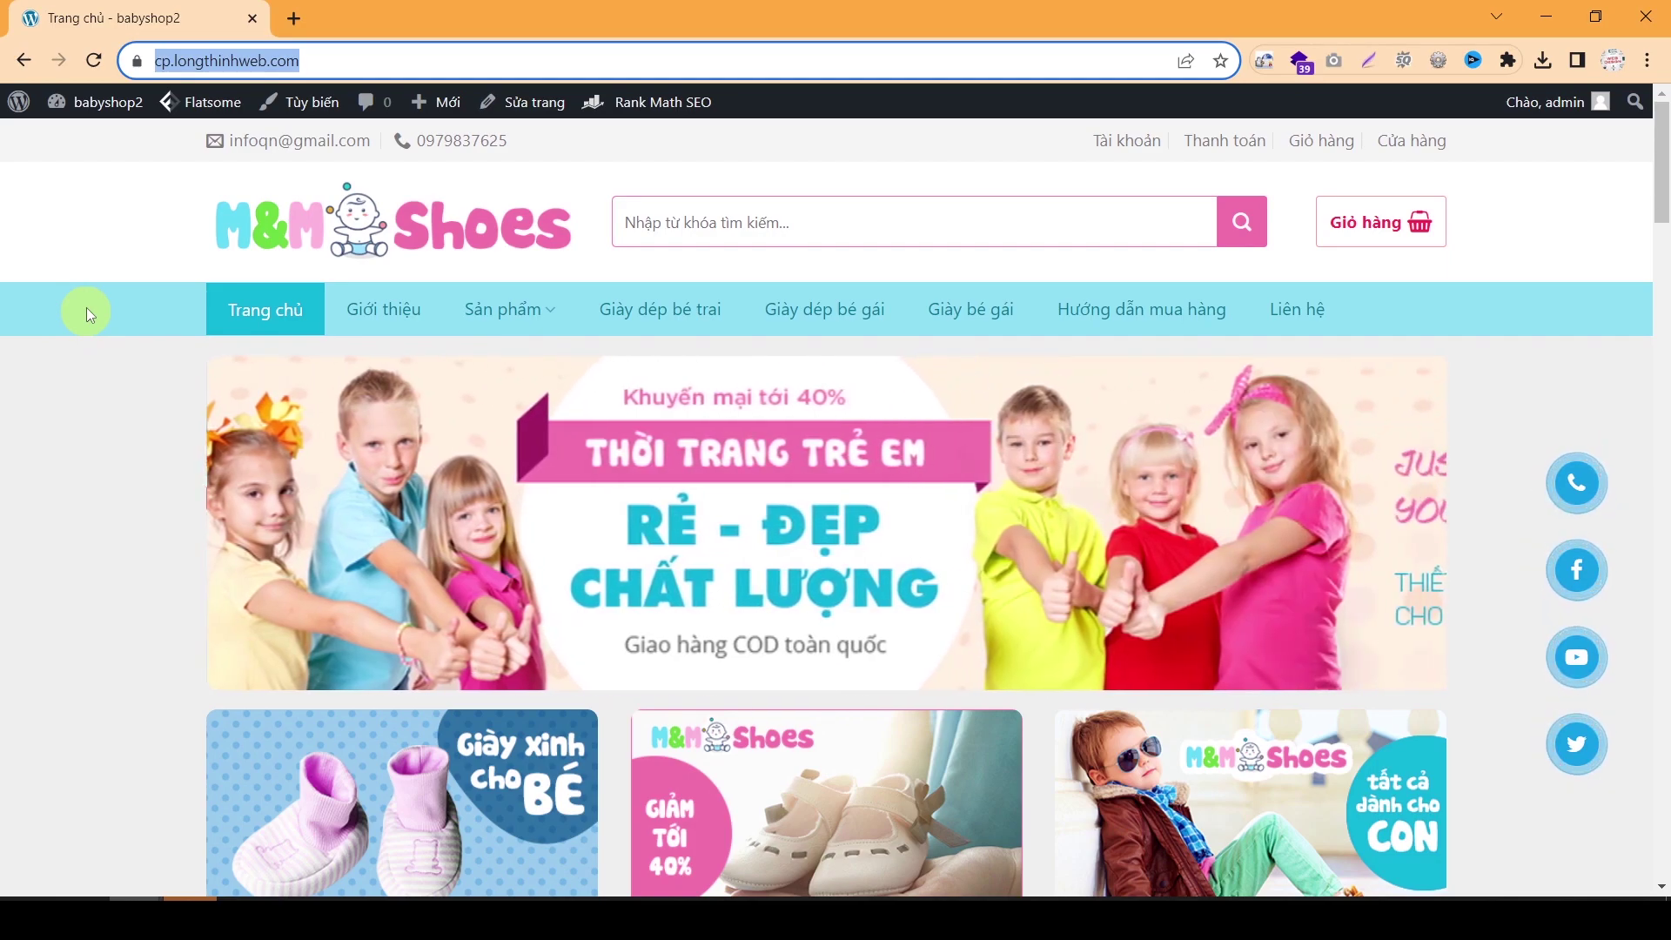
left_click(296, 19)
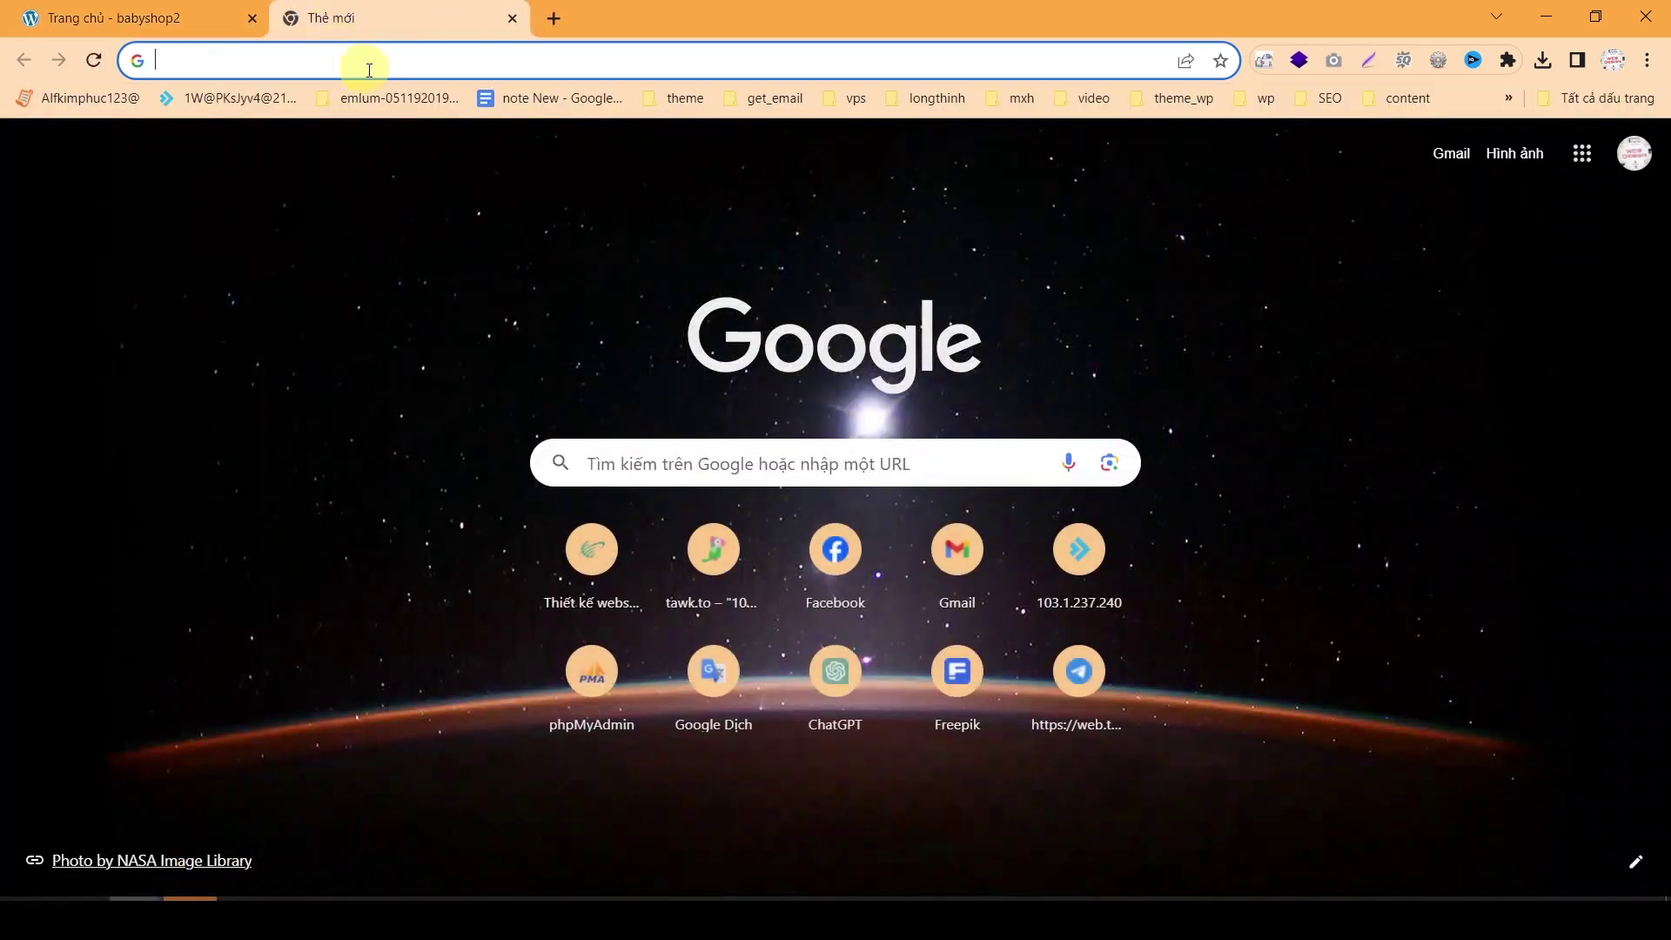
key("ctrl+v")
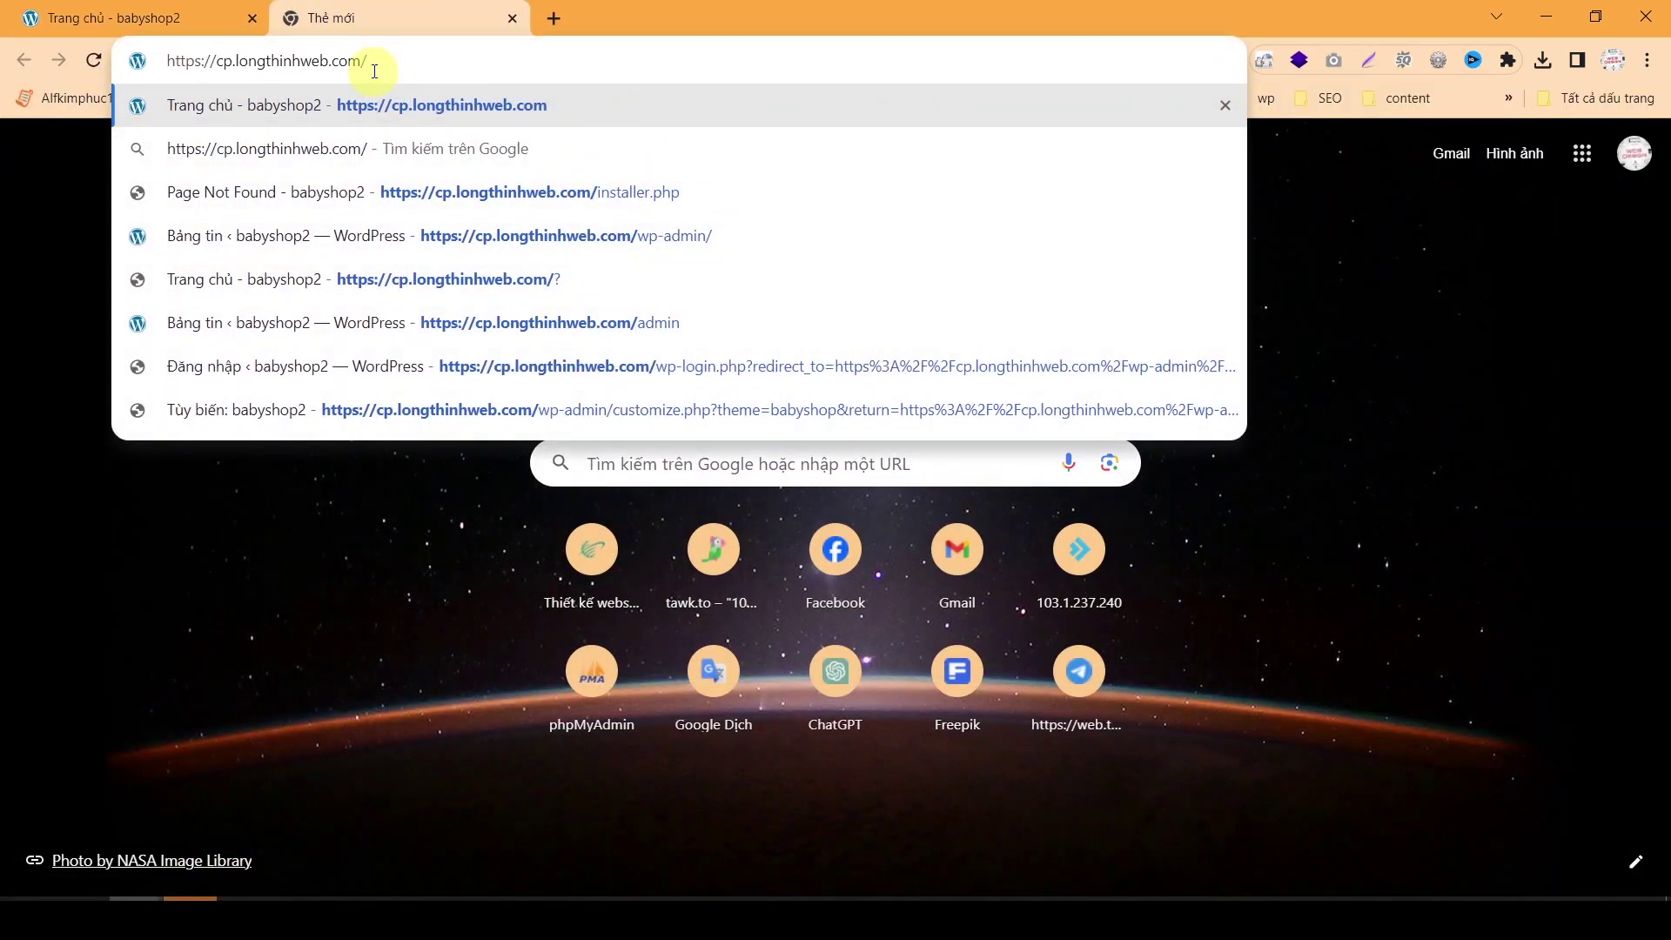
type("admin")
key("Return")
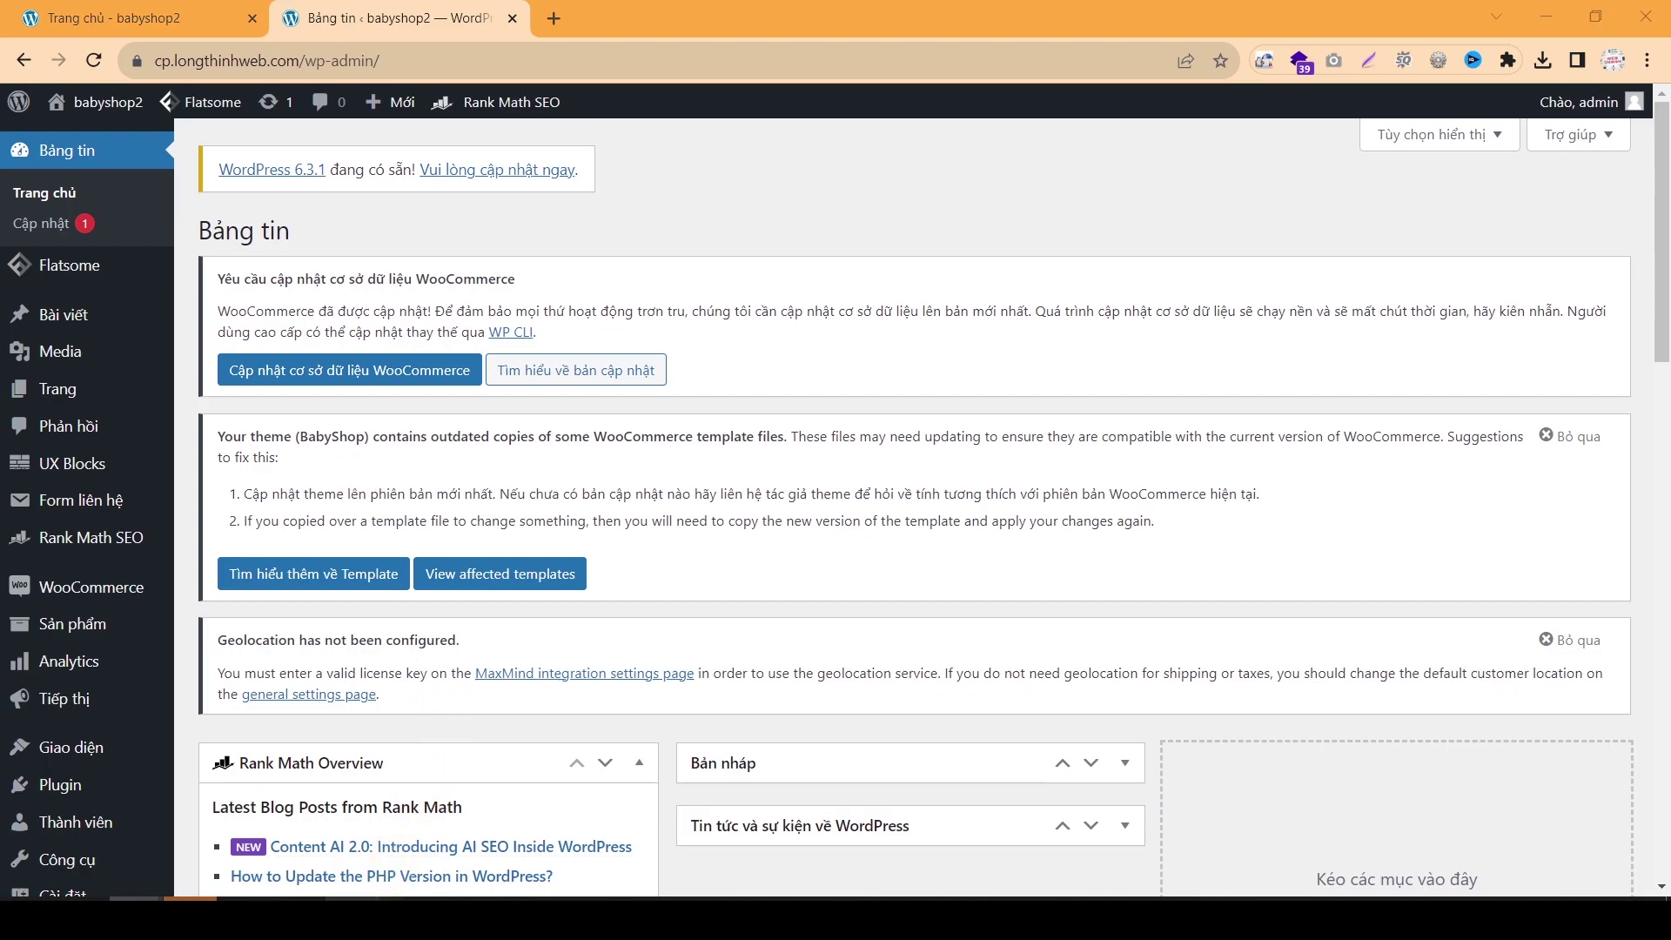
Step: Switch to the Word document, copy the text "Popup Maker", and return to the browser
key("alt+Tab")
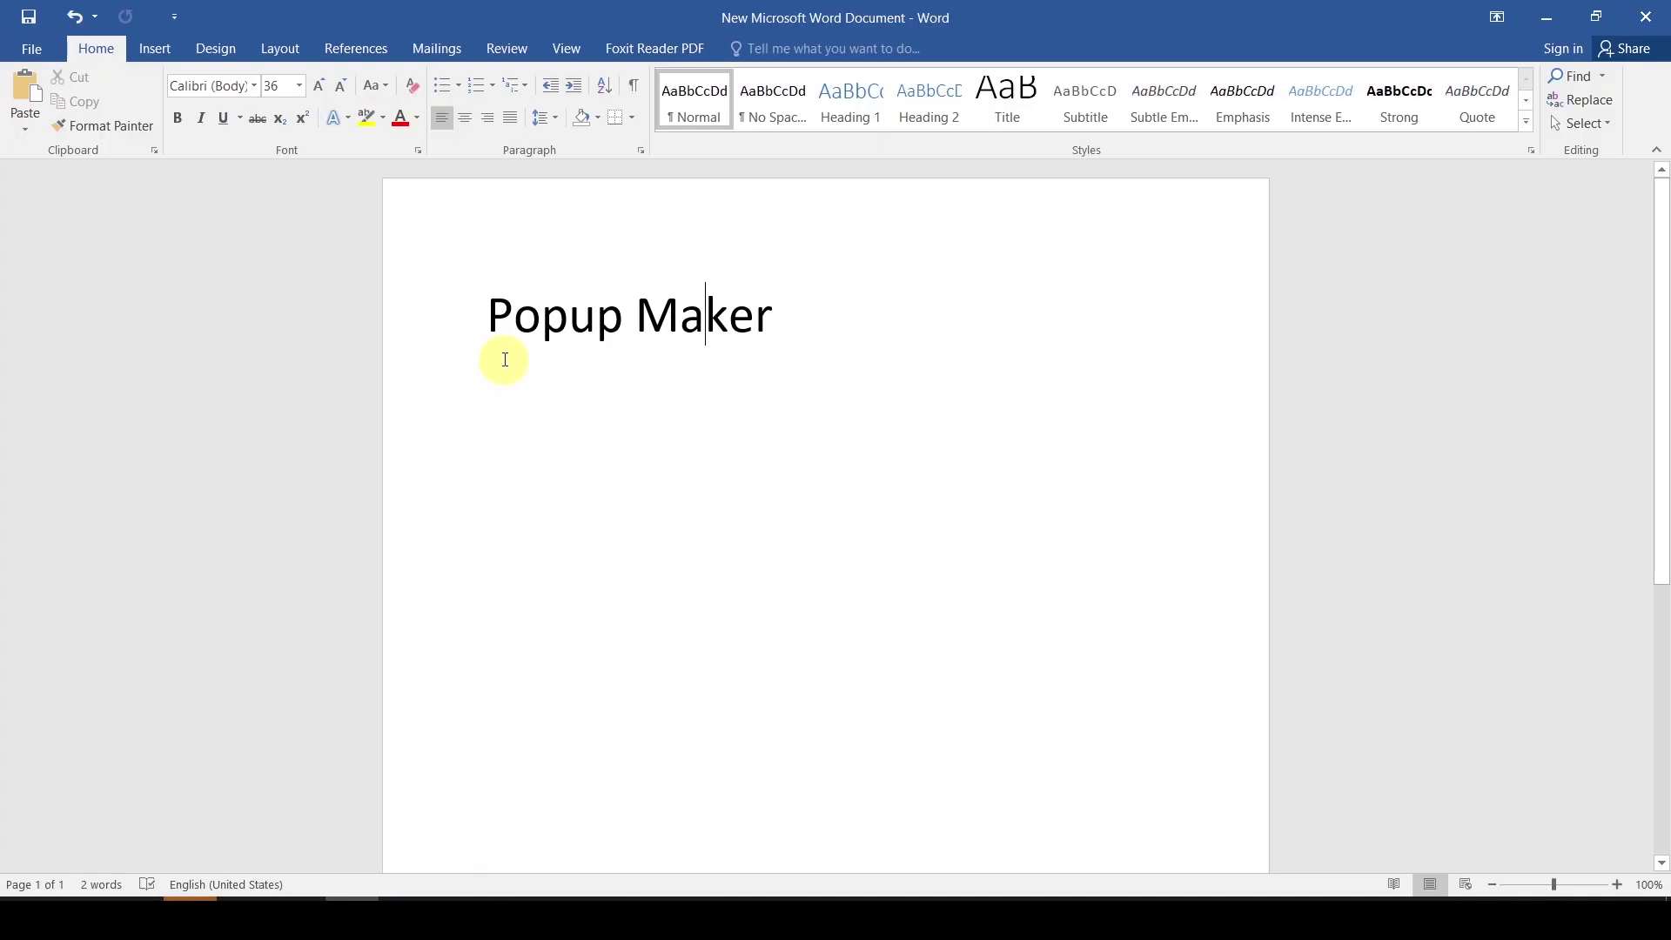
left_click_drag(497, 324, 735, 318)
key("ctrl+c")
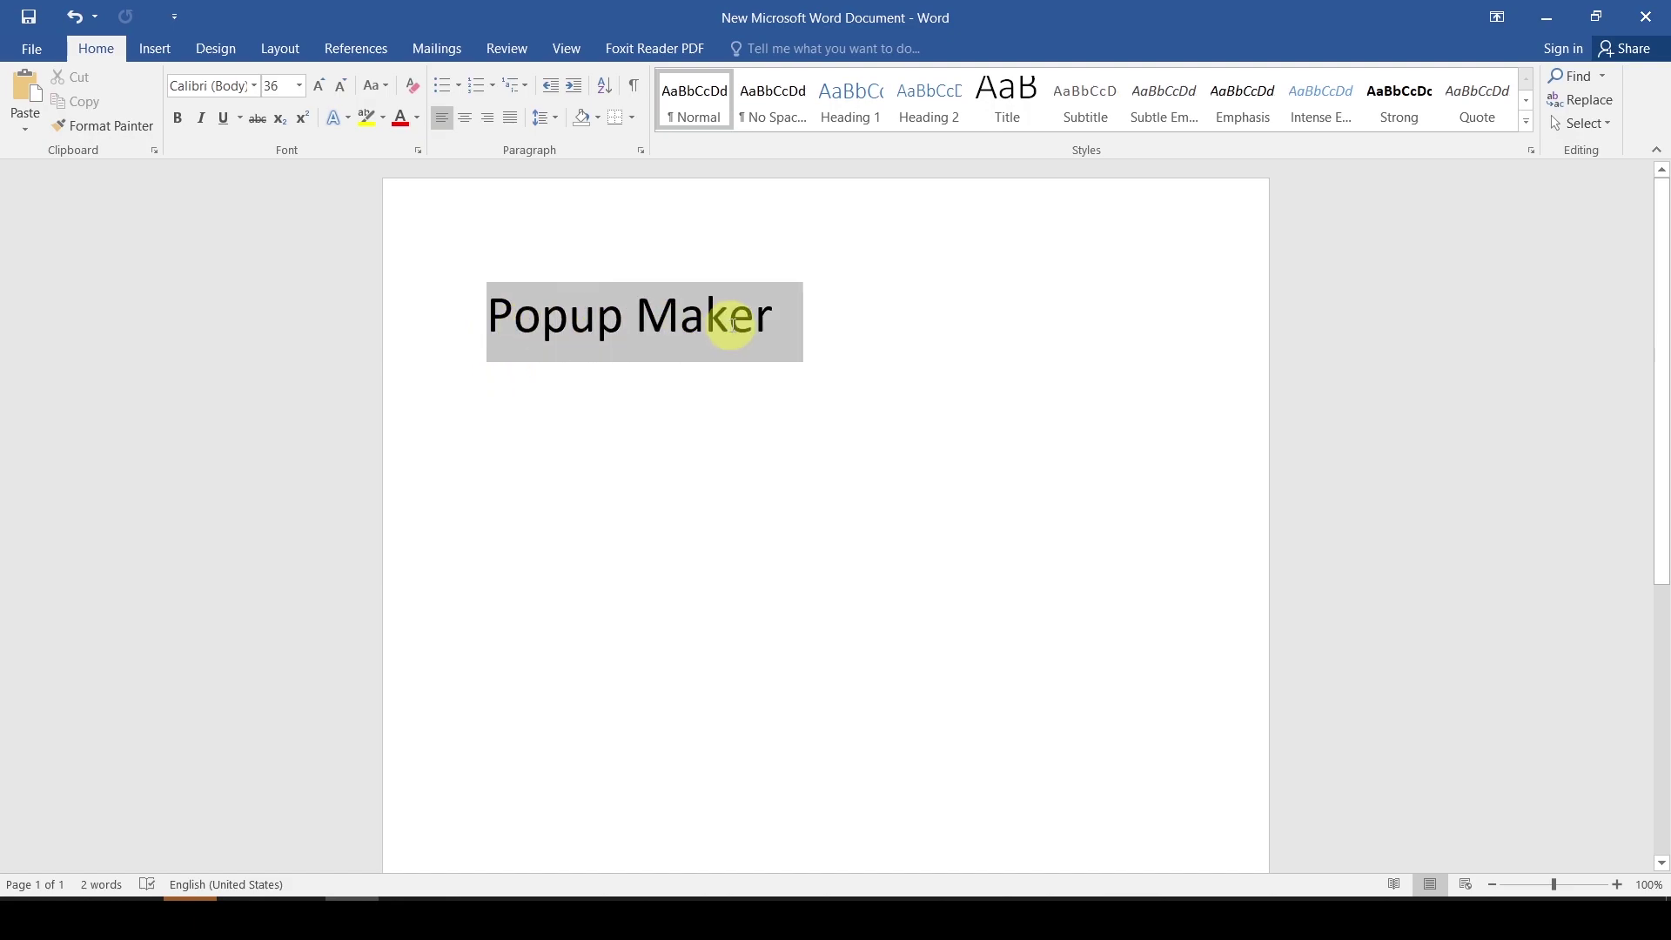
right_click(727, 320)
key("Escape")
left_click(795, 407)
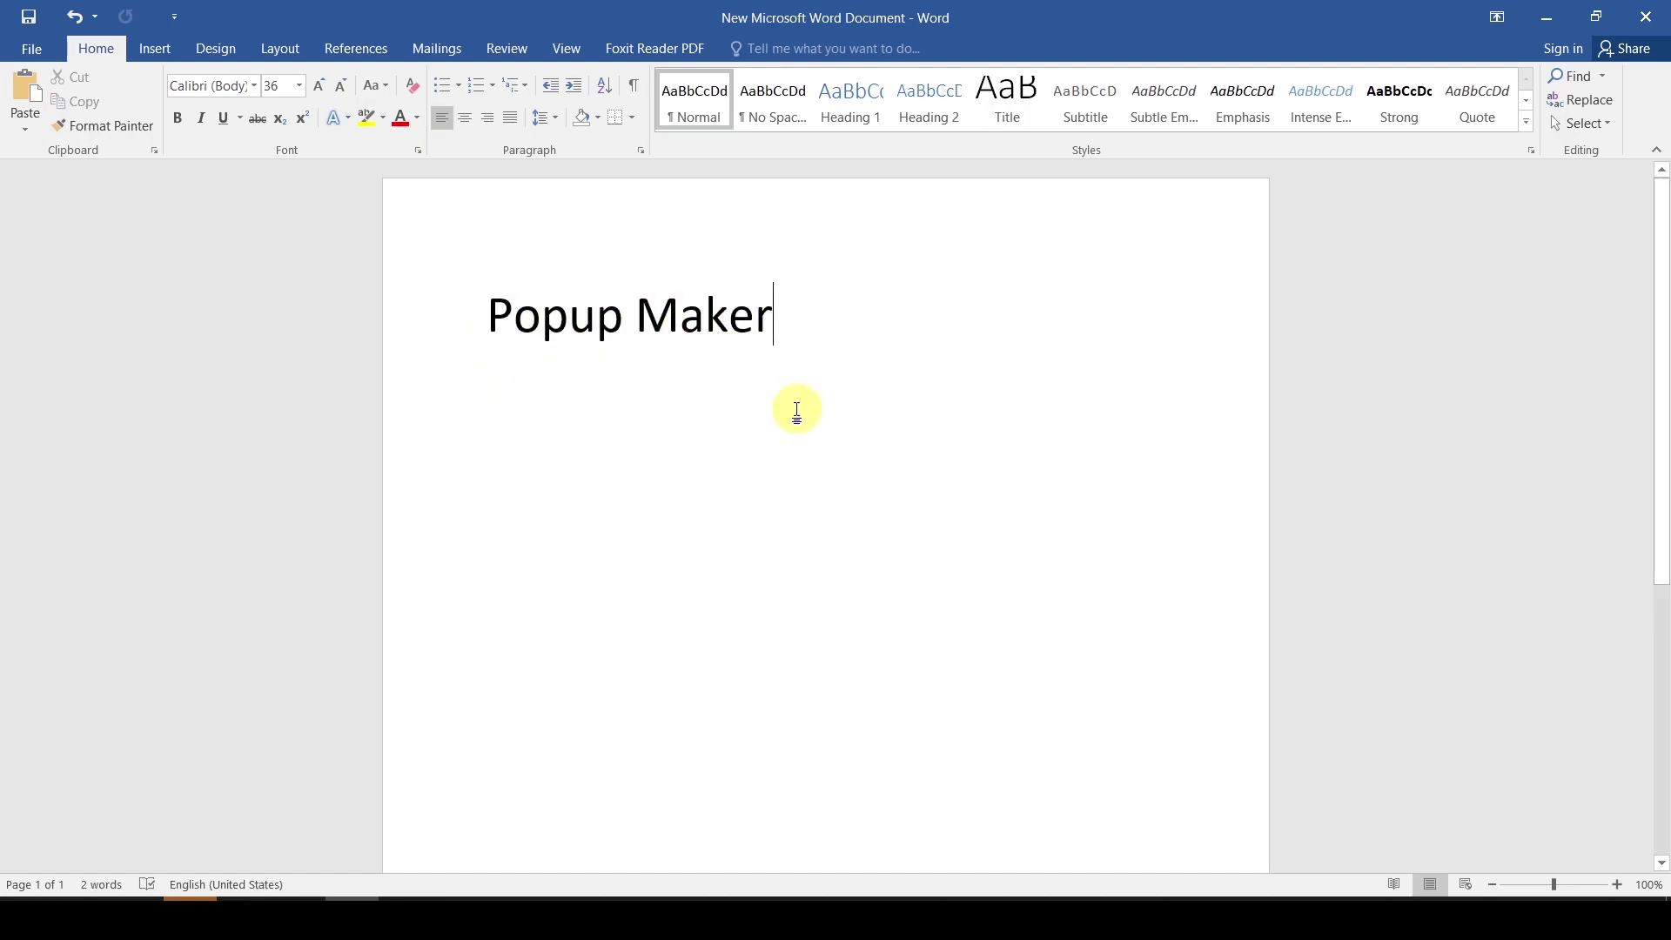
left_click(185, 896)
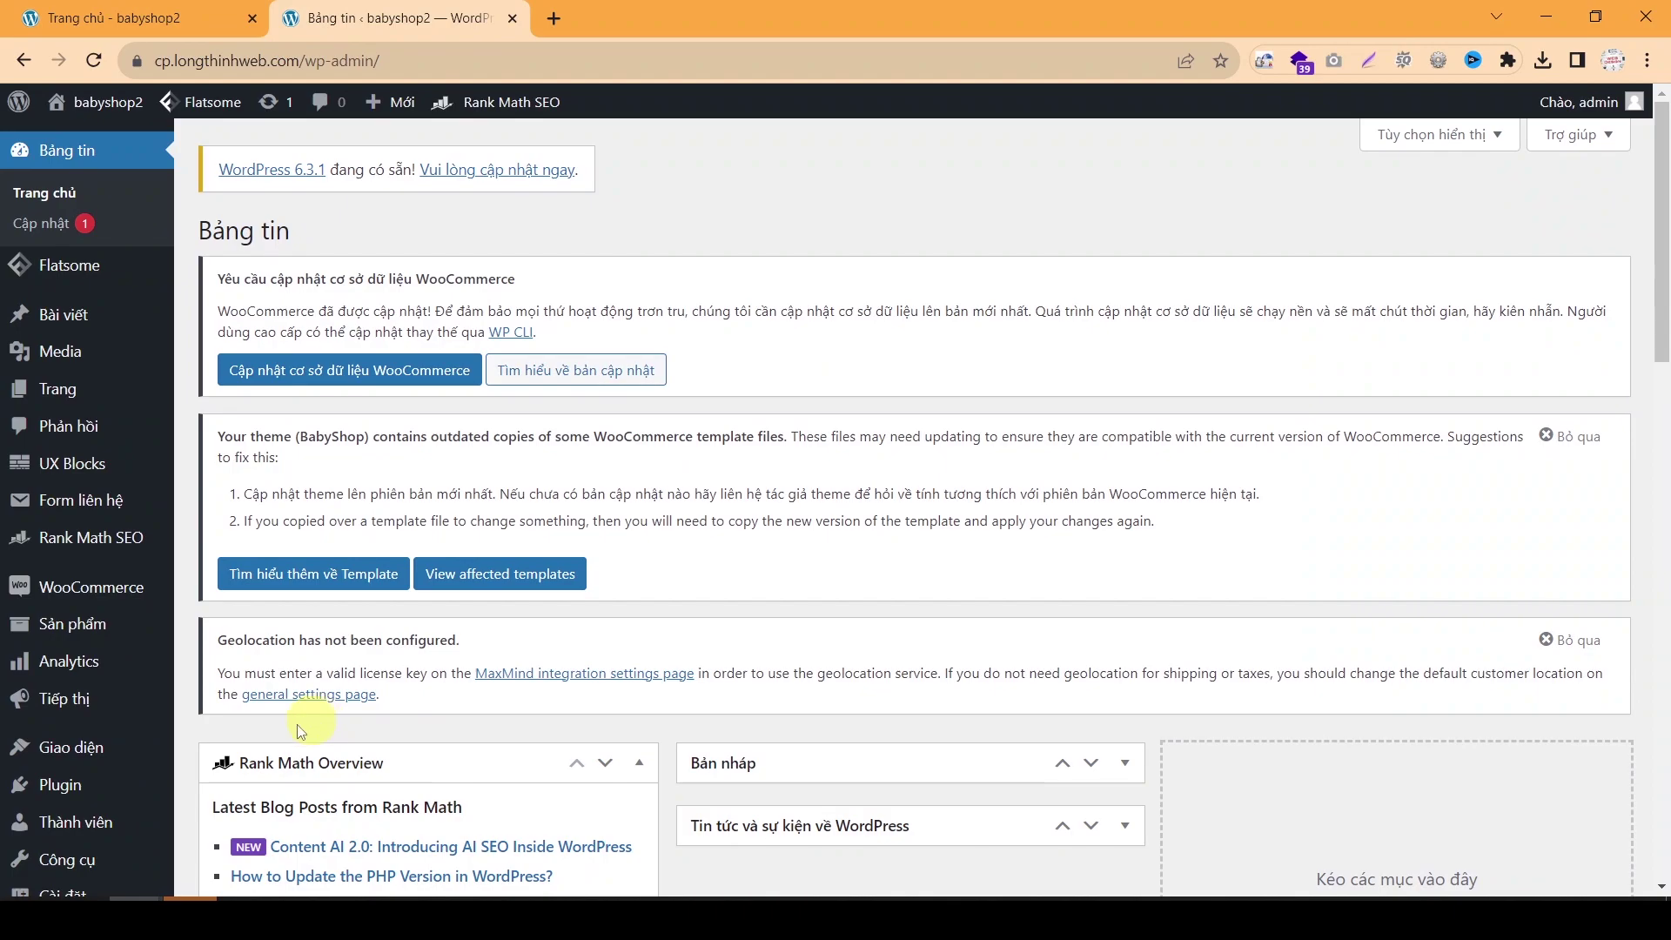
Step: Find the Popup Maker plugin among the new plugins using the copied name, and install and activate it
left_click(55, 794)
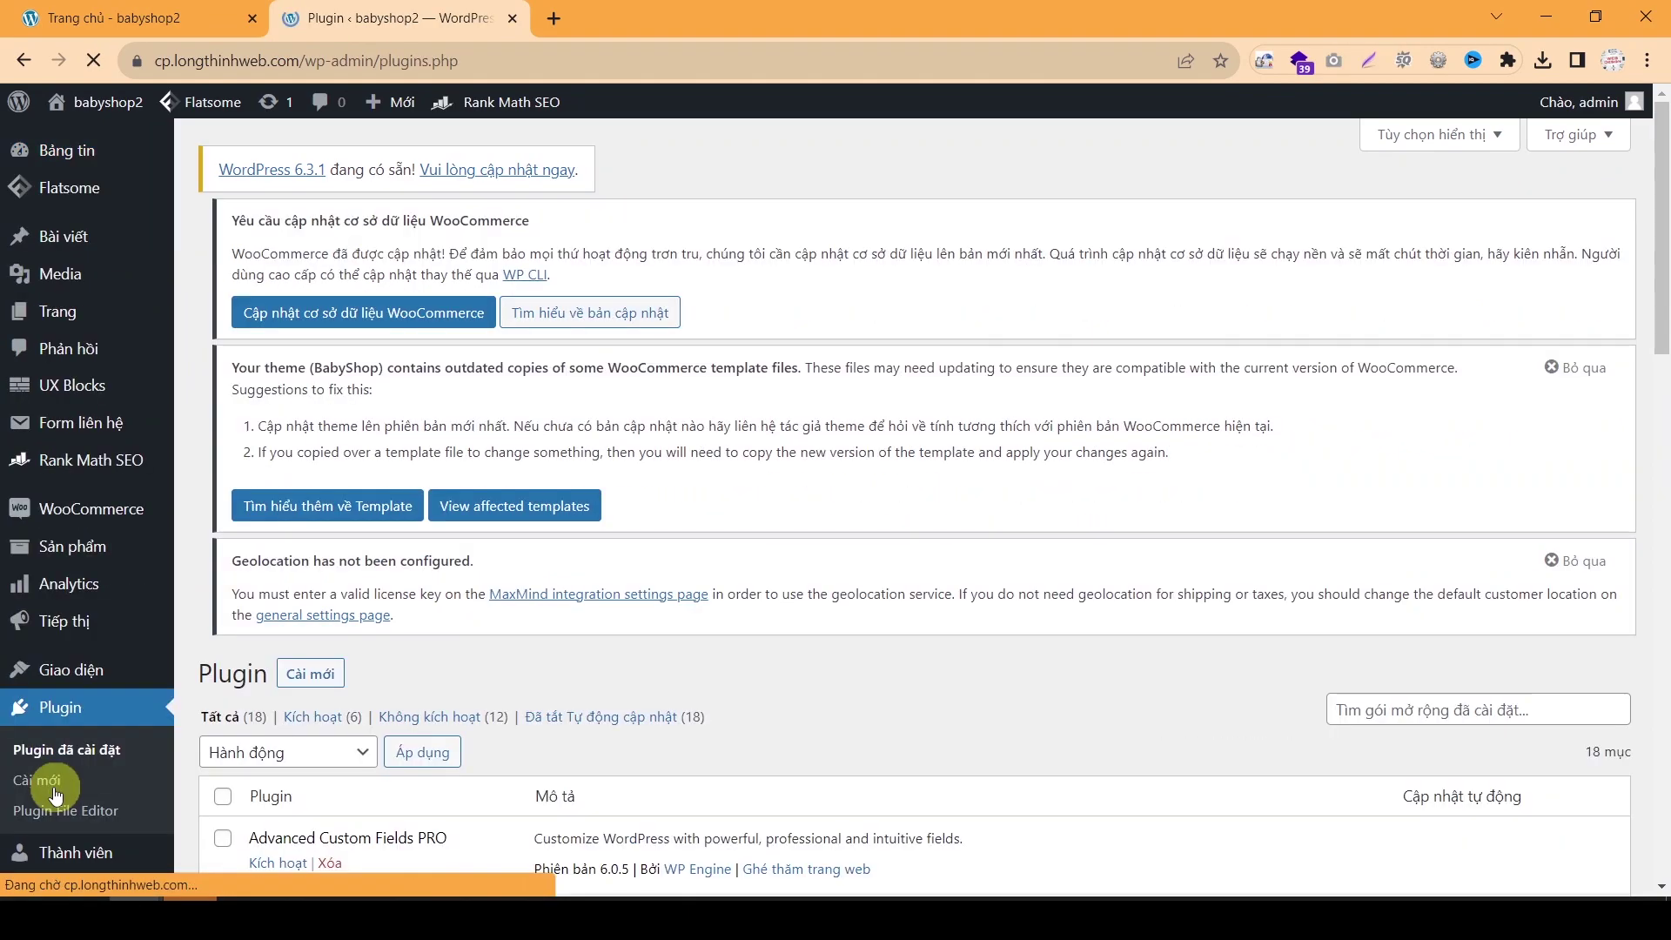
left_click(333, 236)
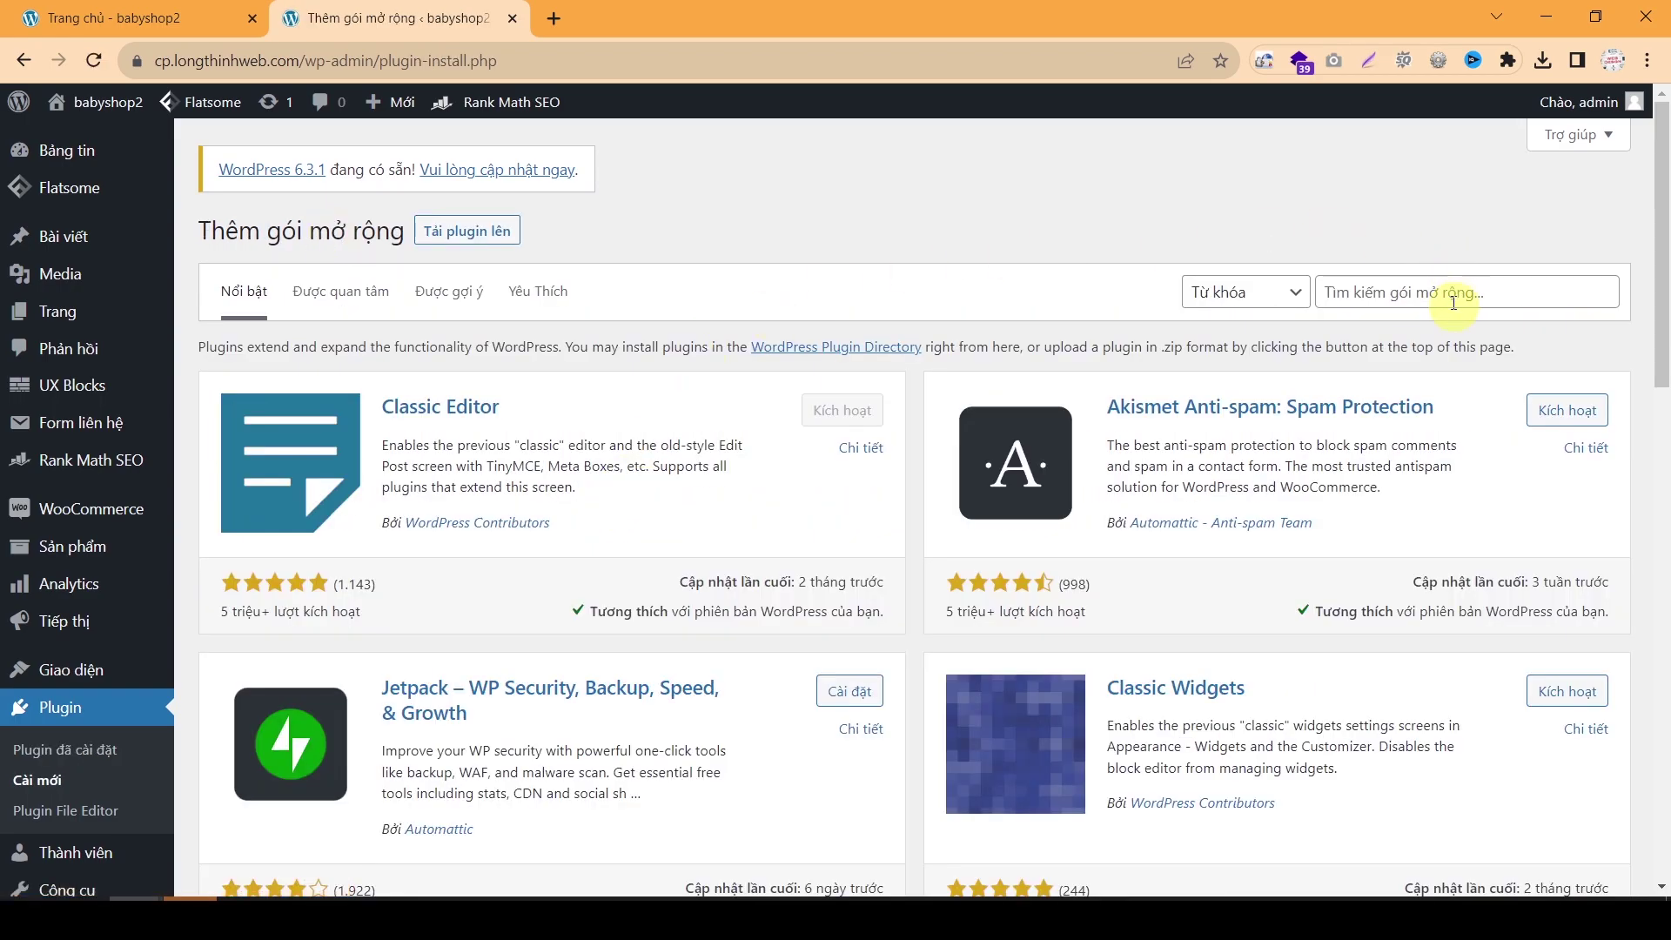
left_click(1450, 299)
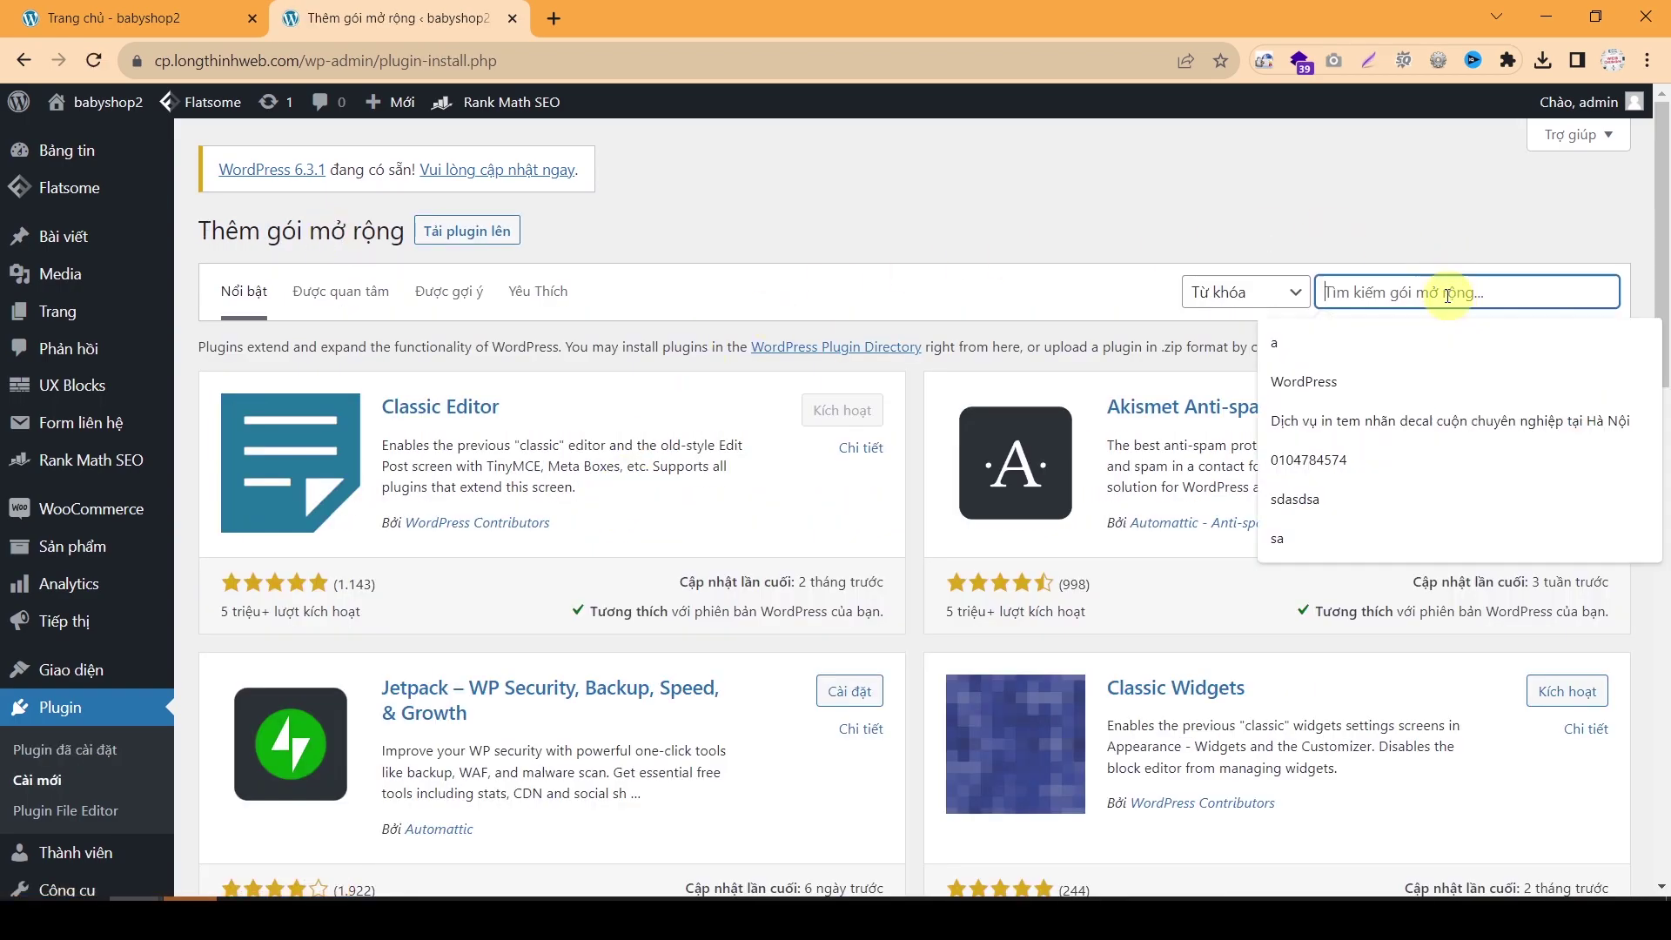
key("ctrl+v")
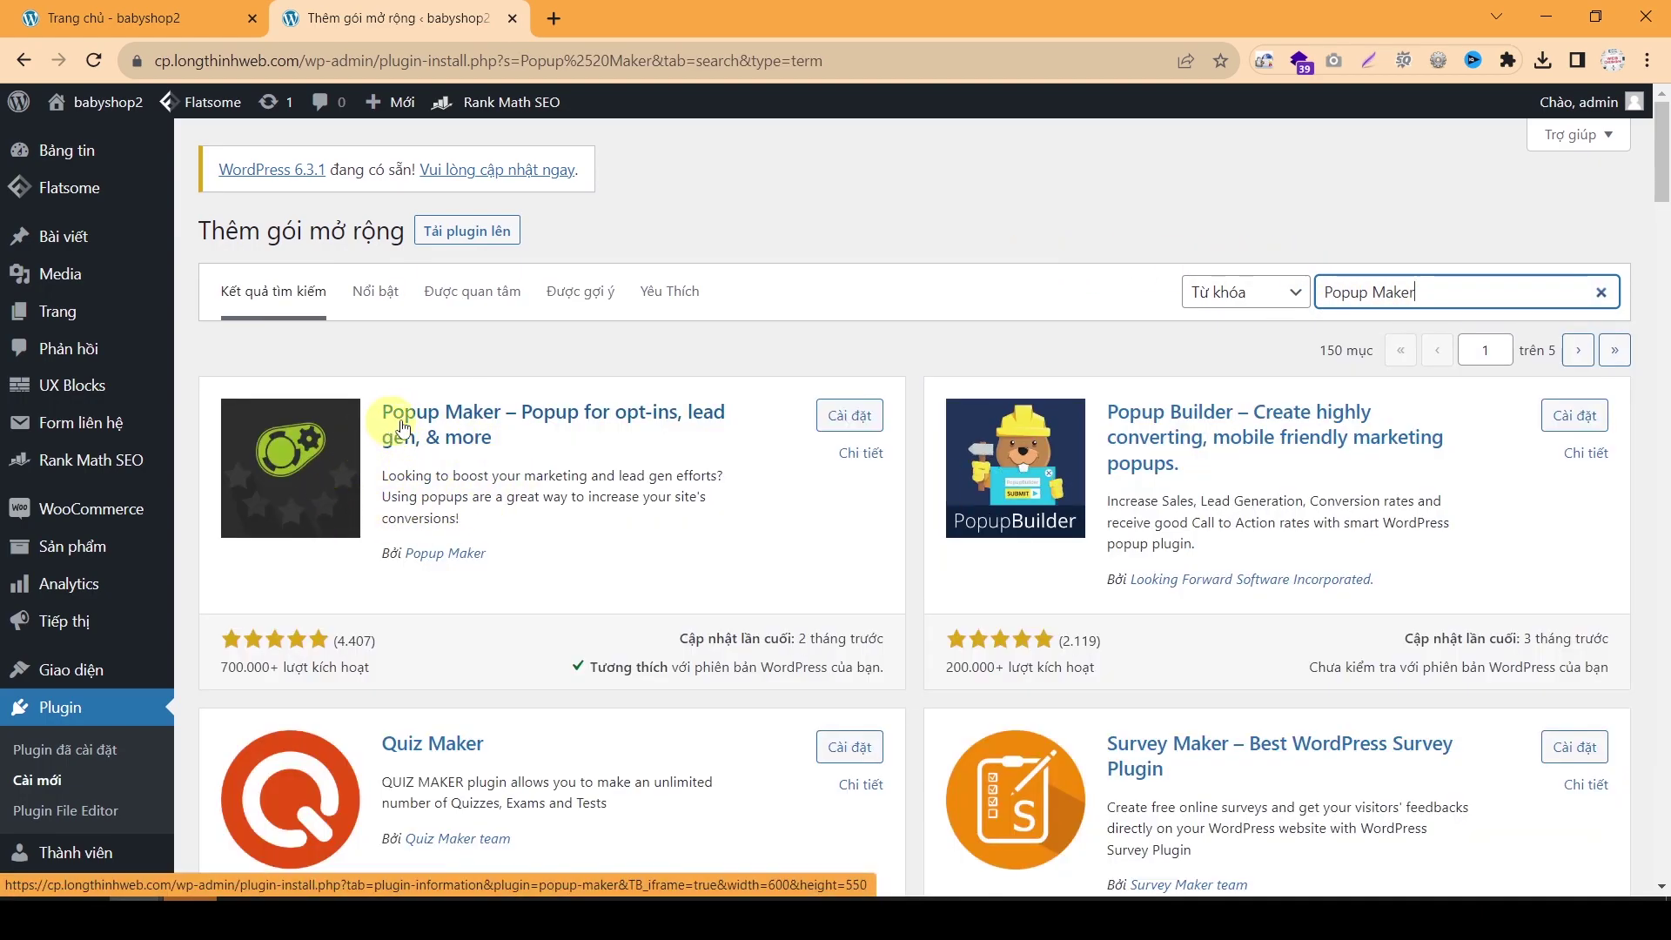
left_click(852, 417)
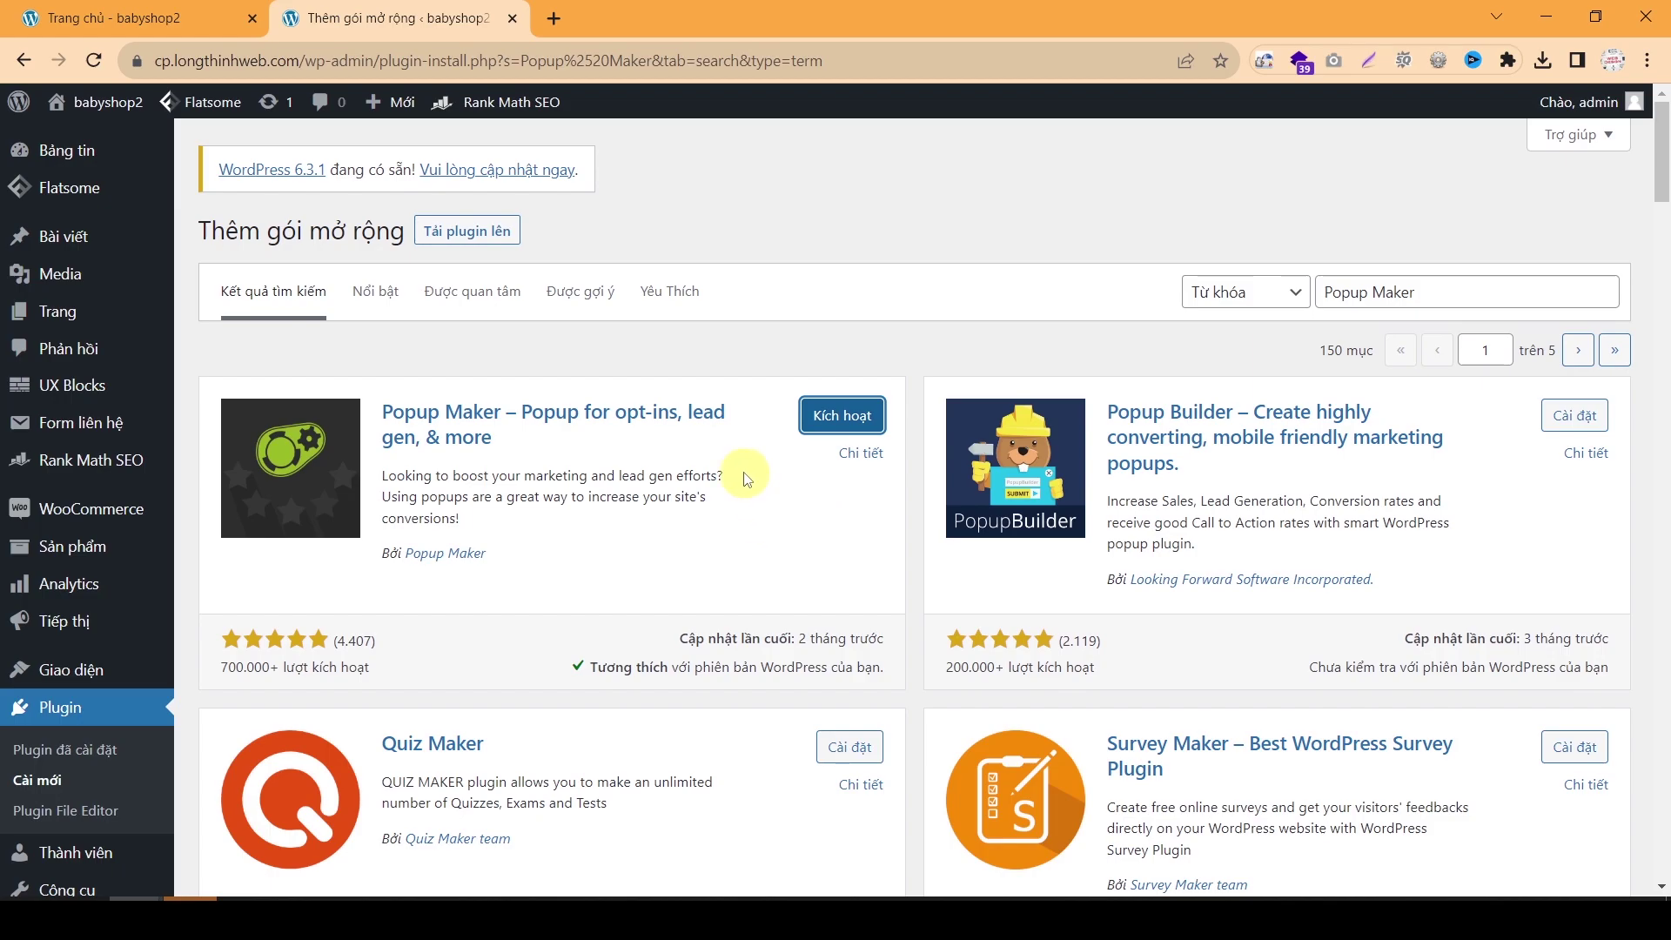
left_click(852, 422)
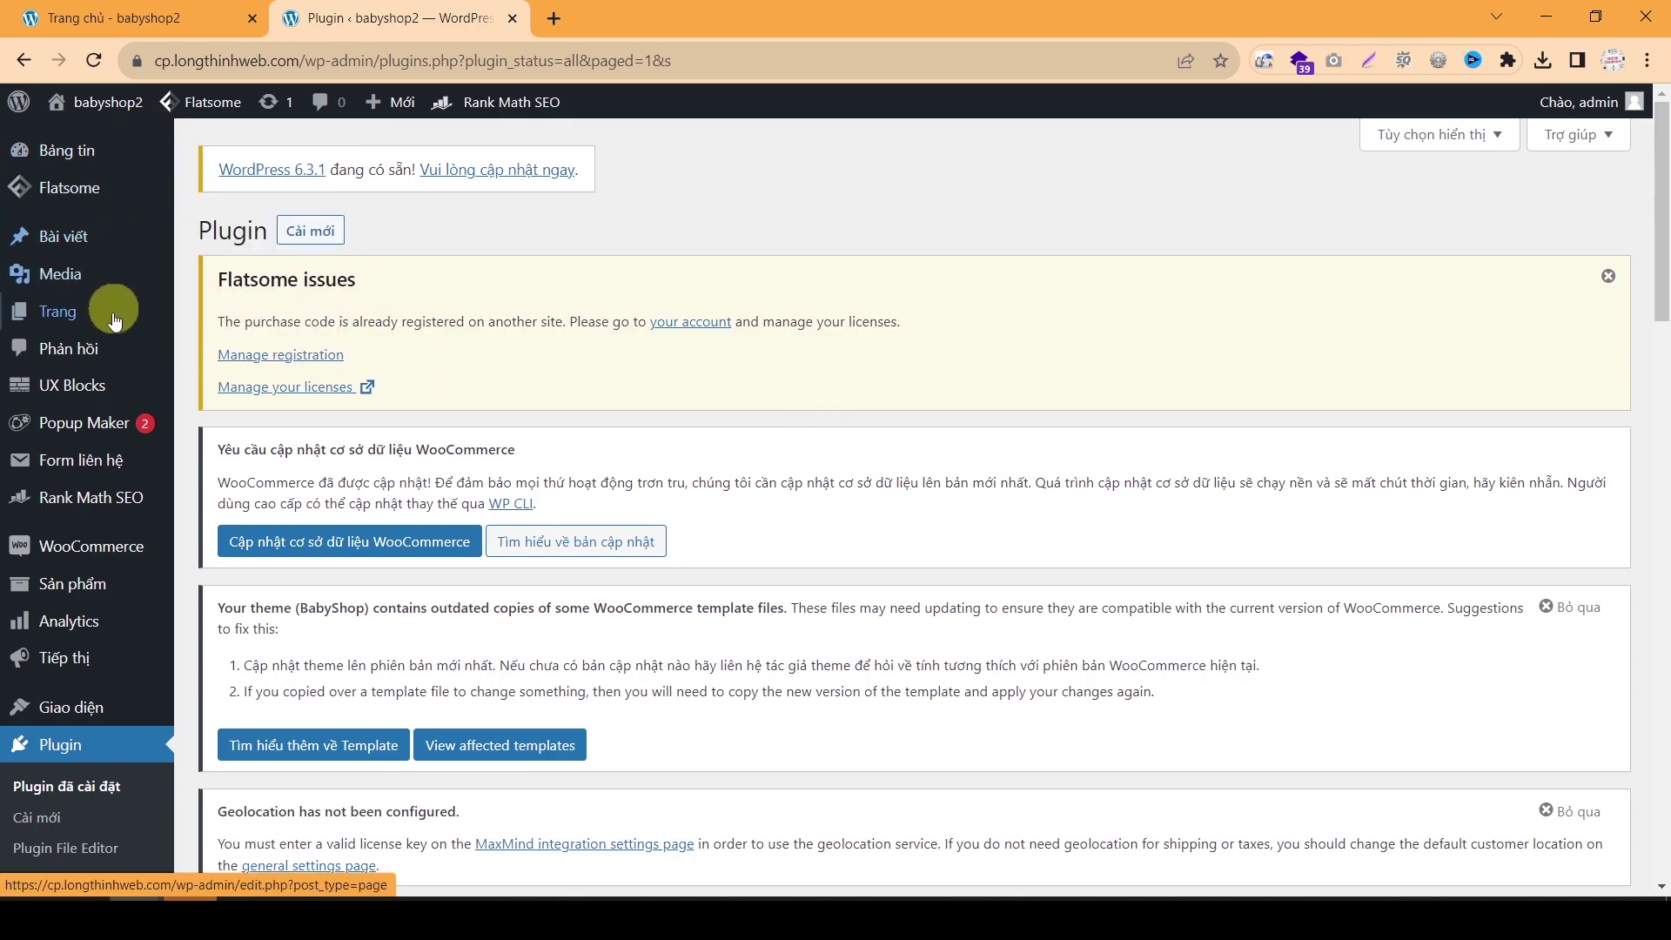
Step: Create a new popup in Popup Maker and name it "Popup trang chủ"
mouse_move(110, 425)
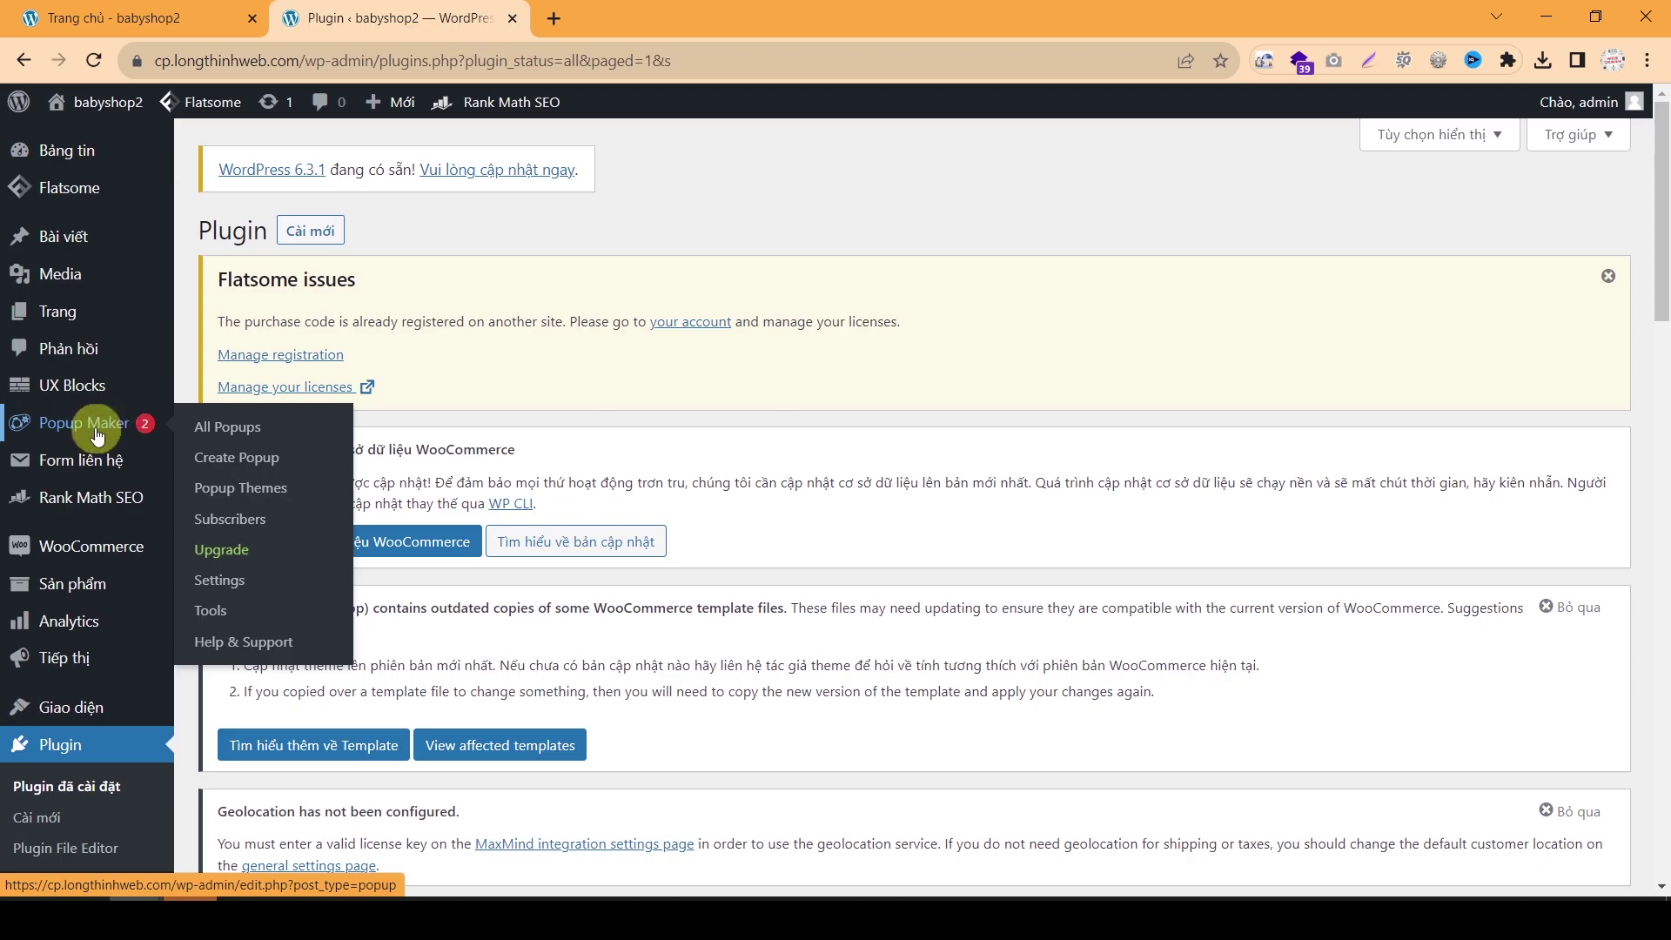
left_click(97, 435)
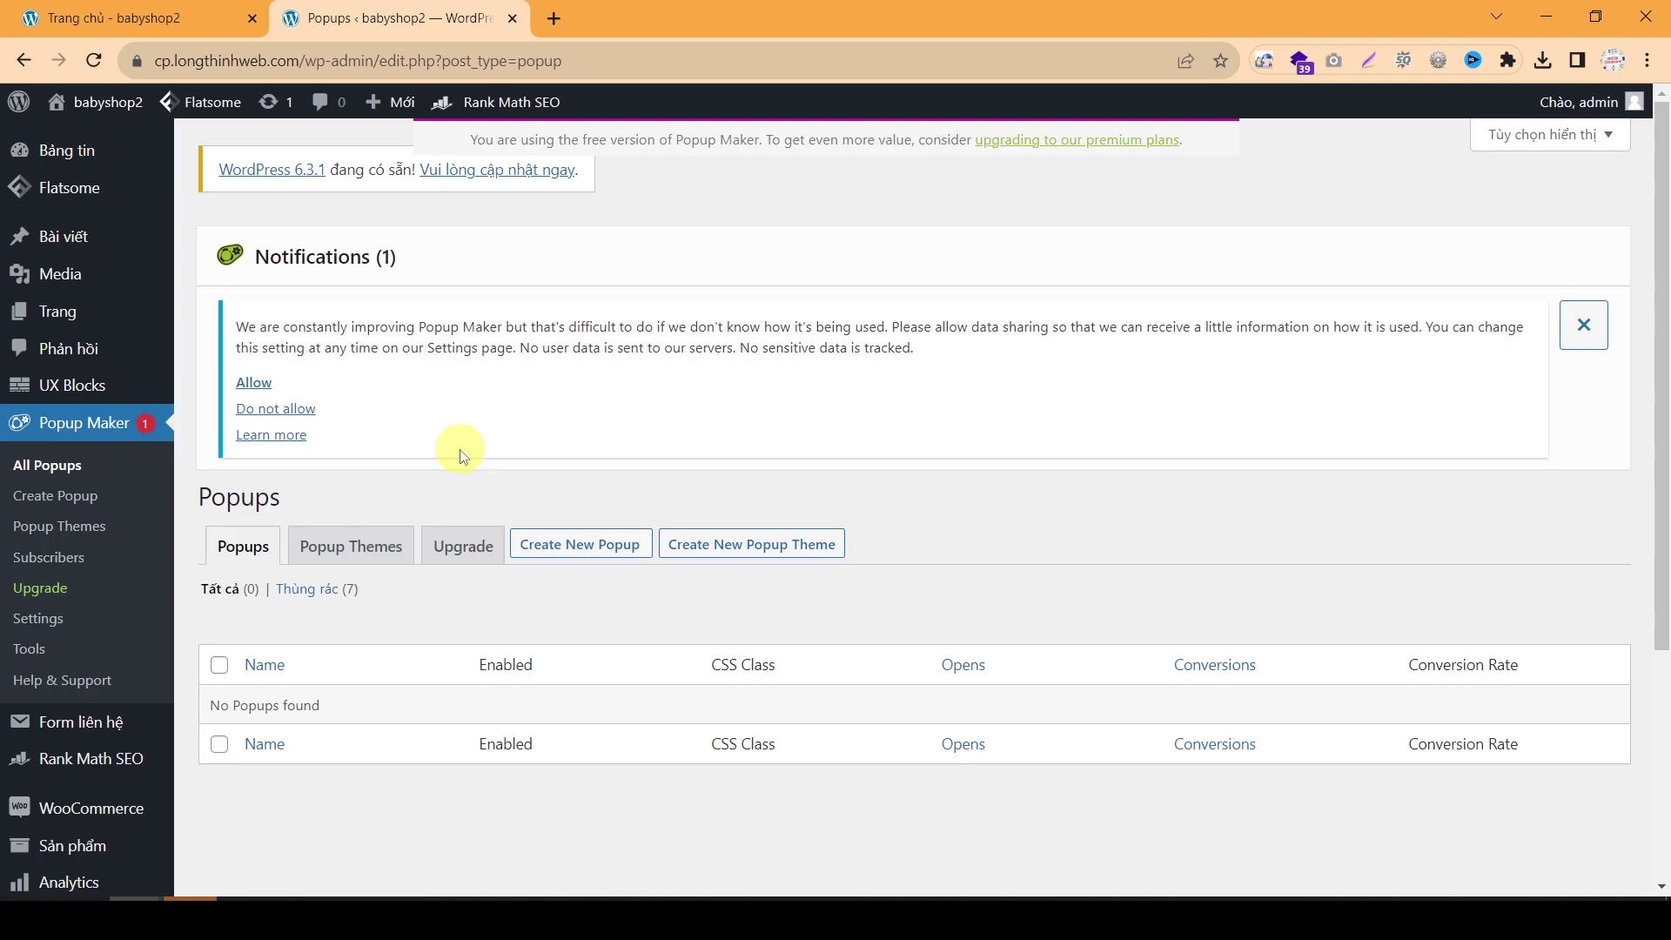
left_click(74, 507)
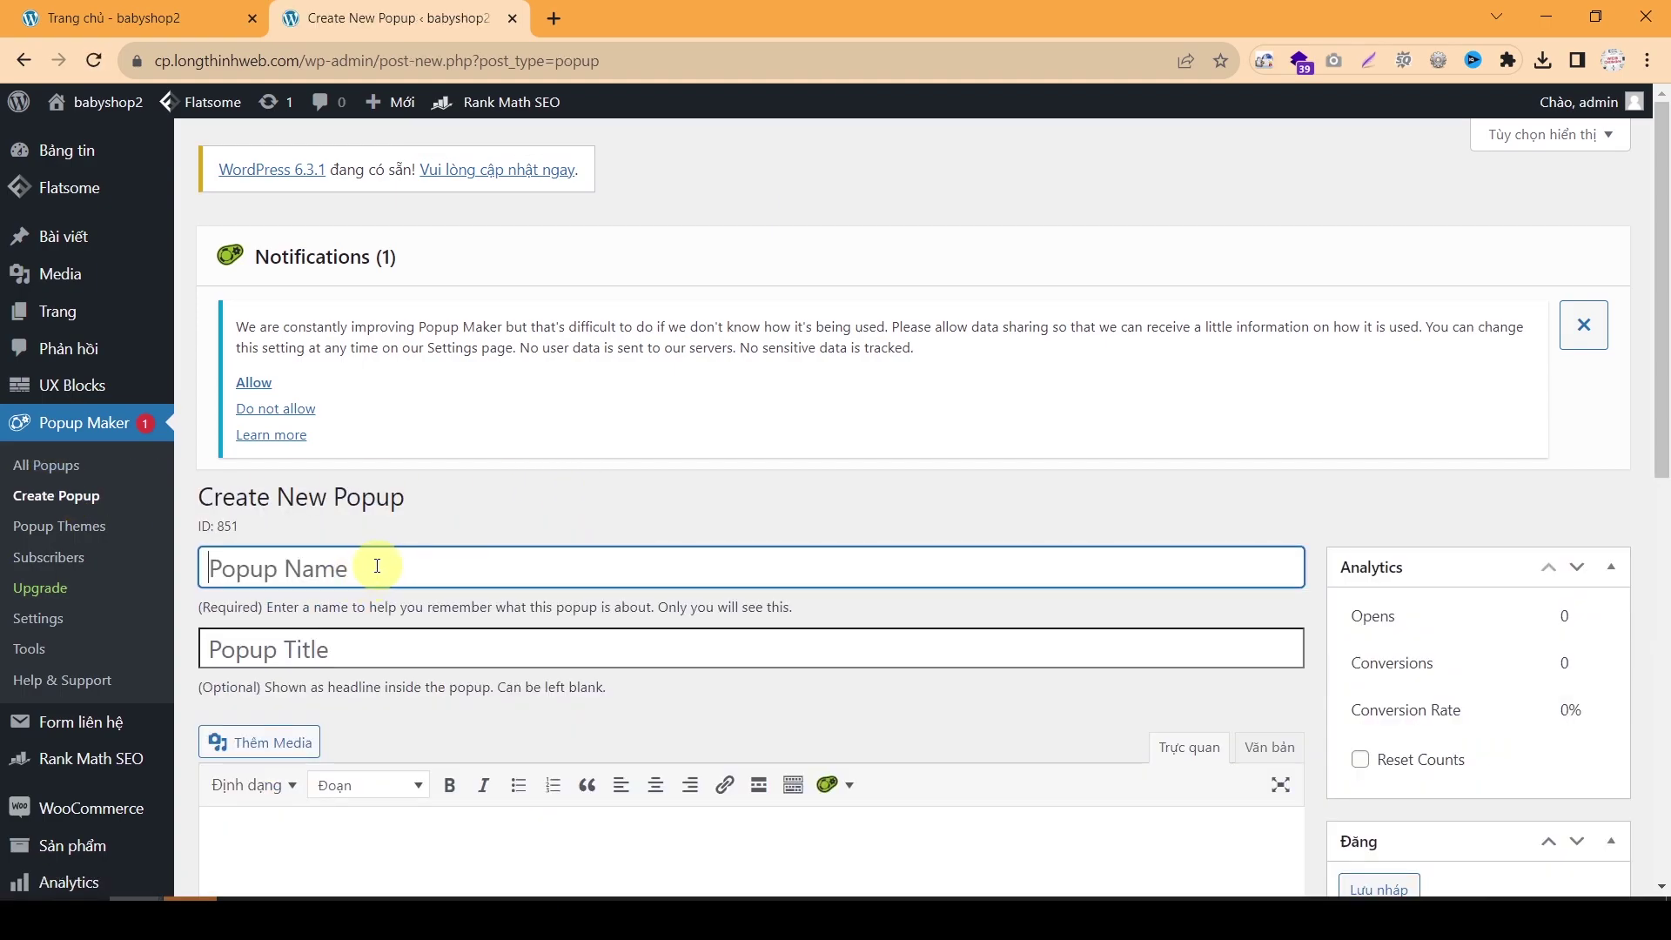
type("Pop")
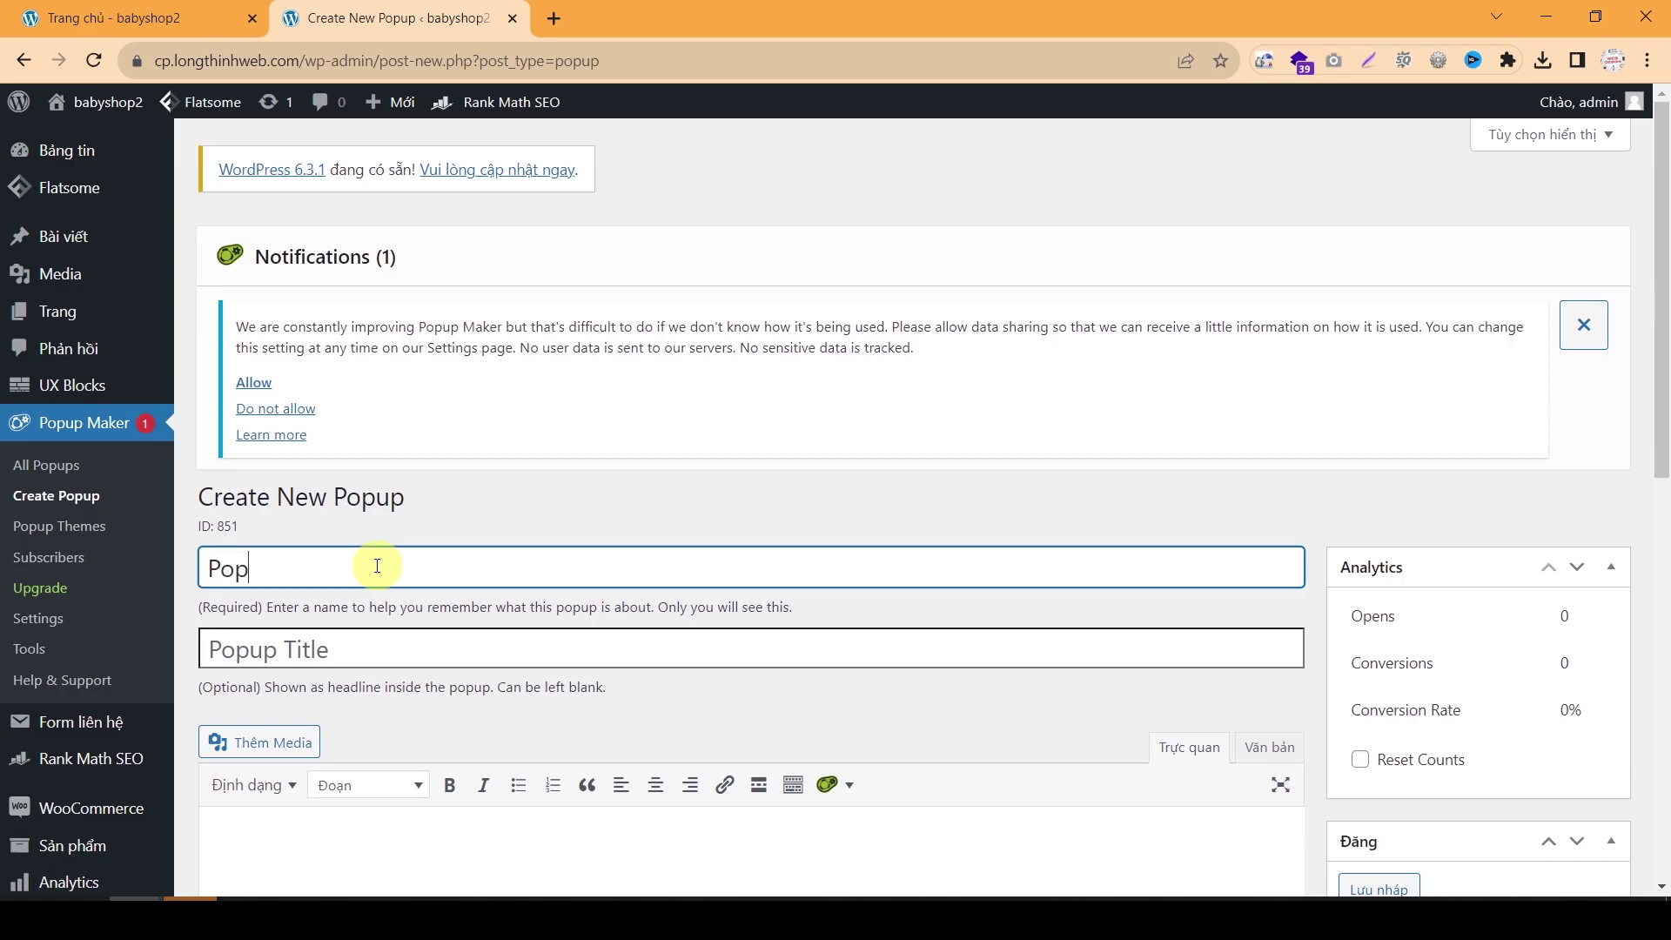
type("up trang chủ")
Step: Set the optional popup title shown as the headline to "Xin chào"
scroll(377, 567, "down", 1)
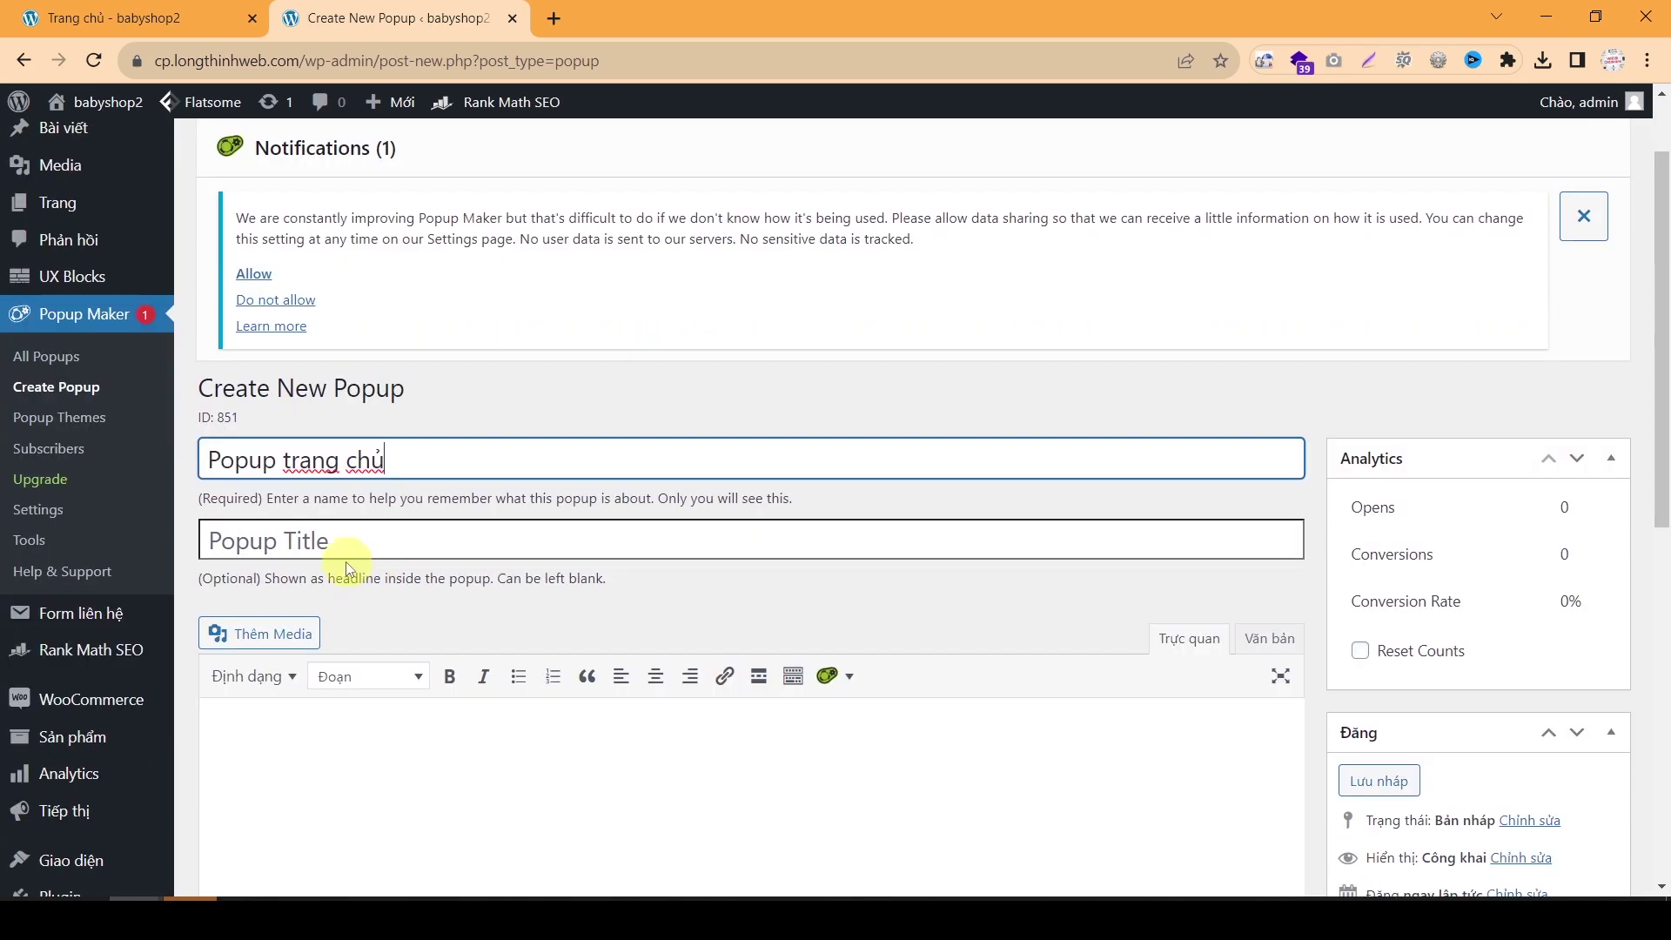
left_click(348, 546)
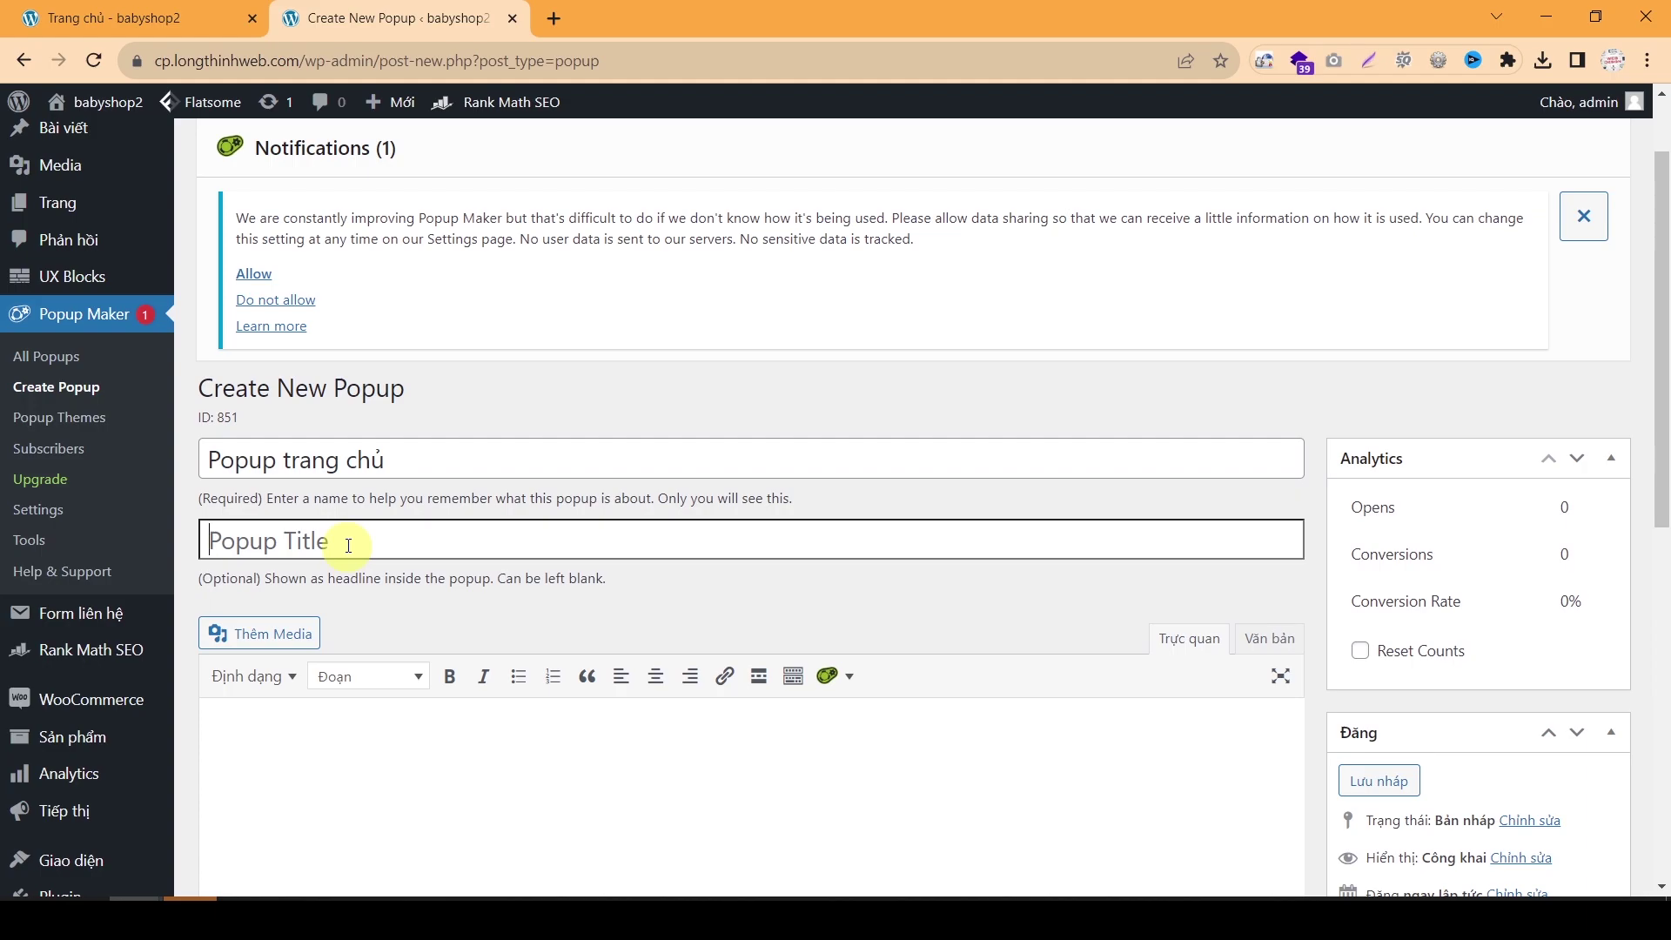
type("Xin chào")
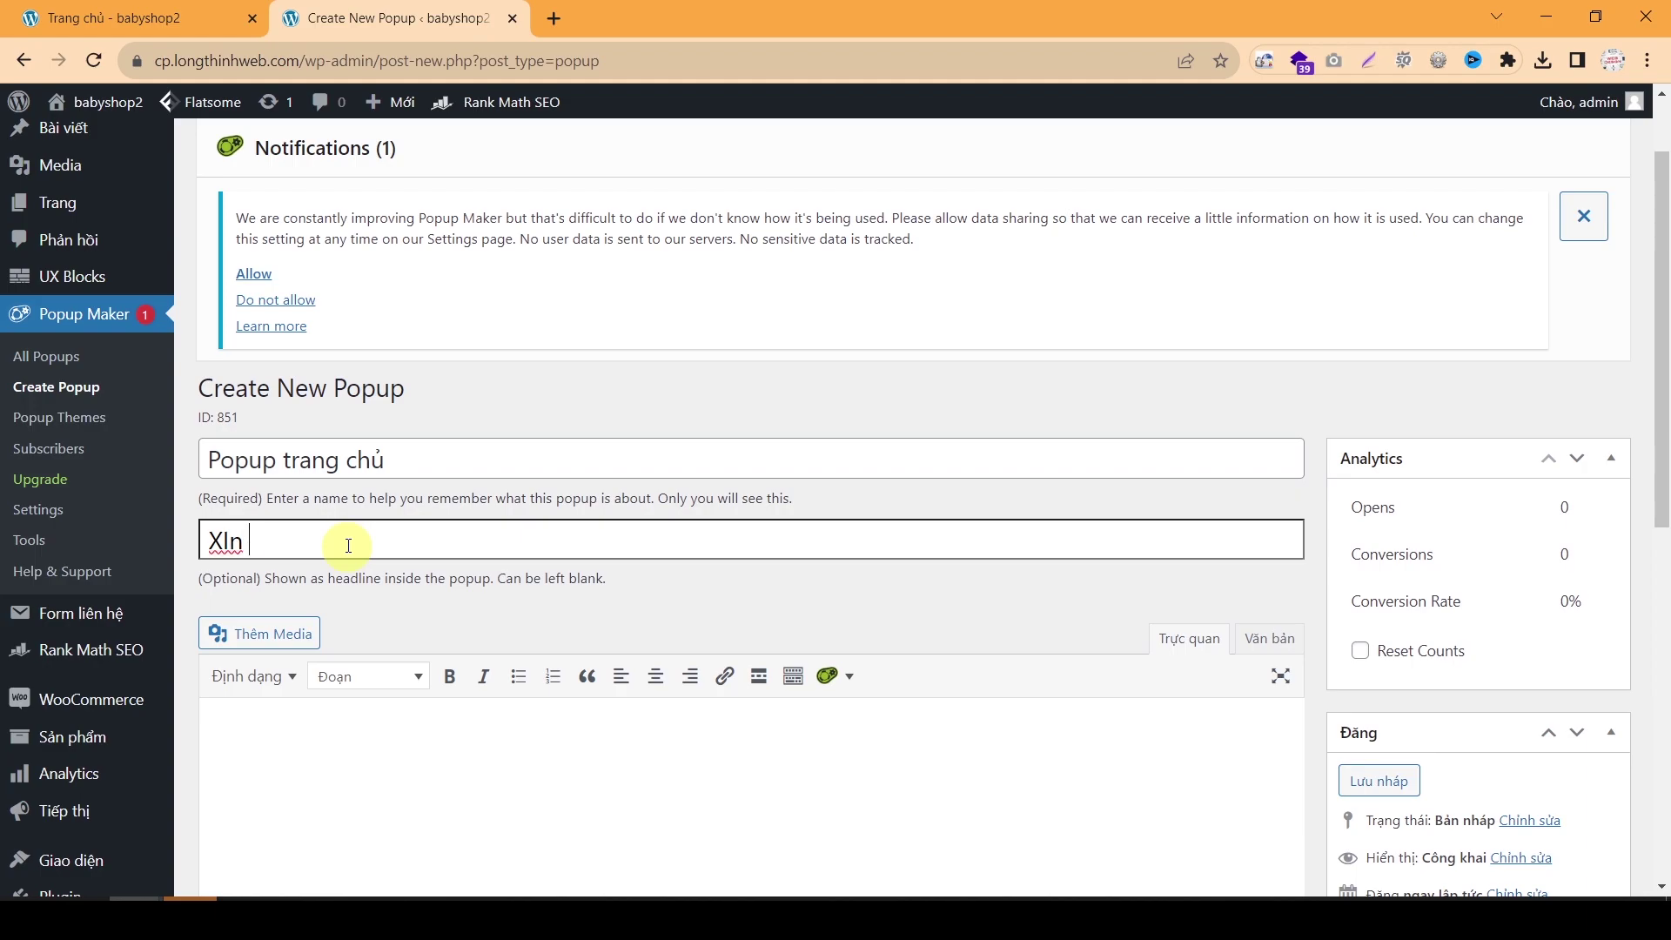
Step: Insert the BANNER3.jpg image from the media library into the popup content
scroll(382, 633, "down", 3)
left_click(382, 634)
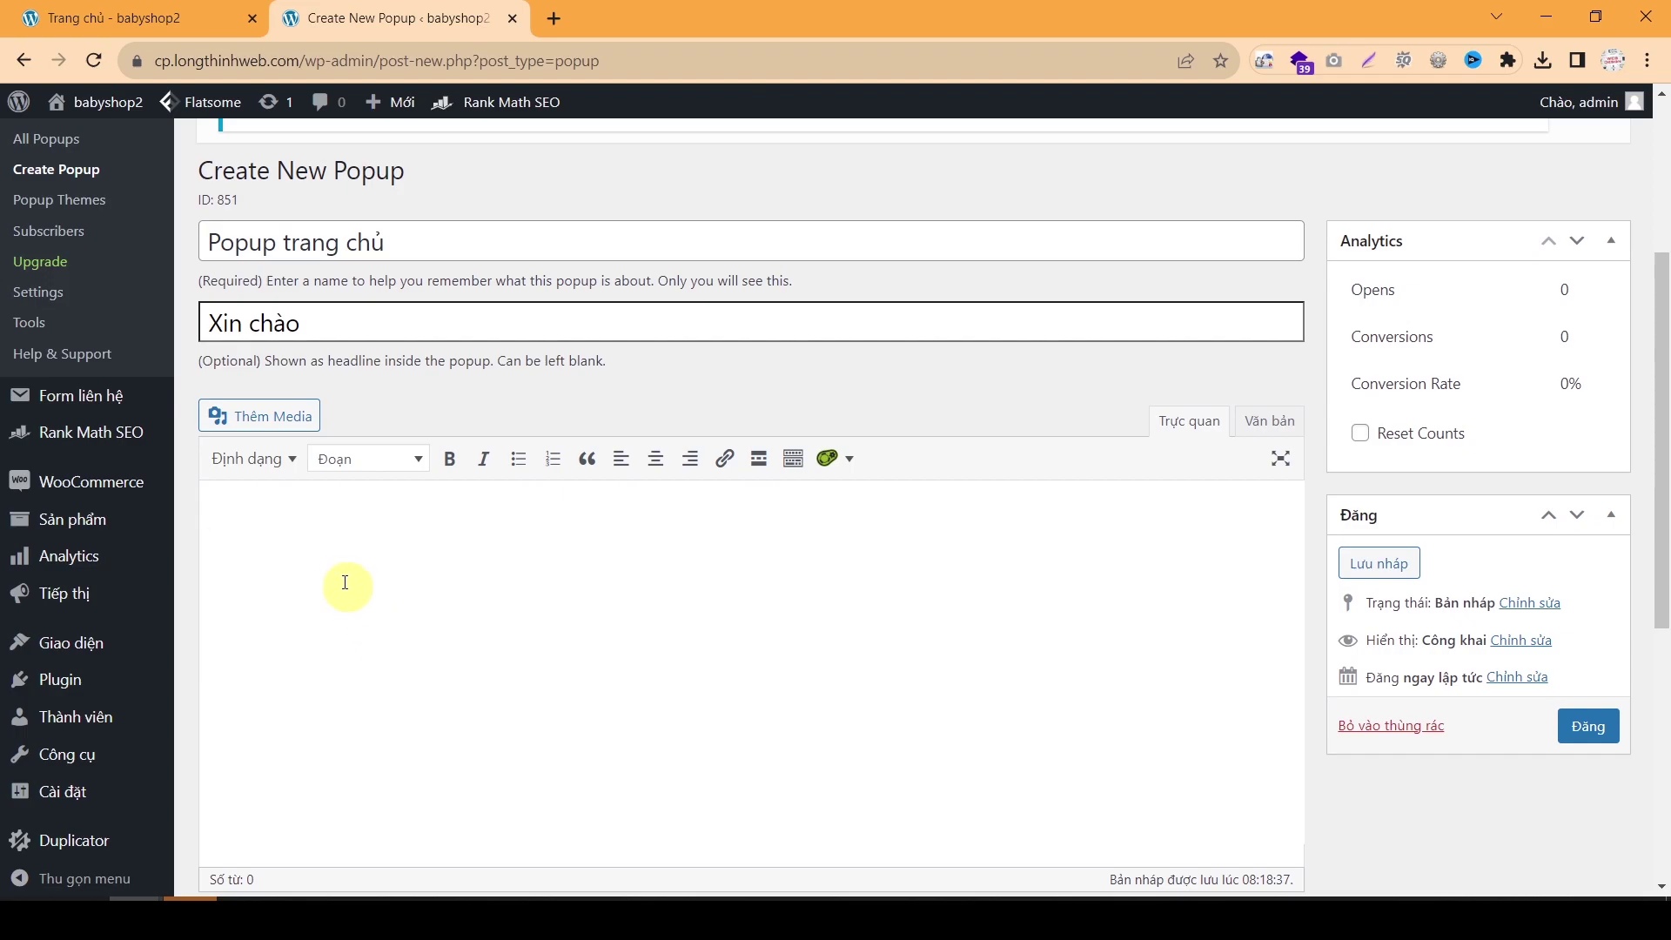
left_click(260, 417)
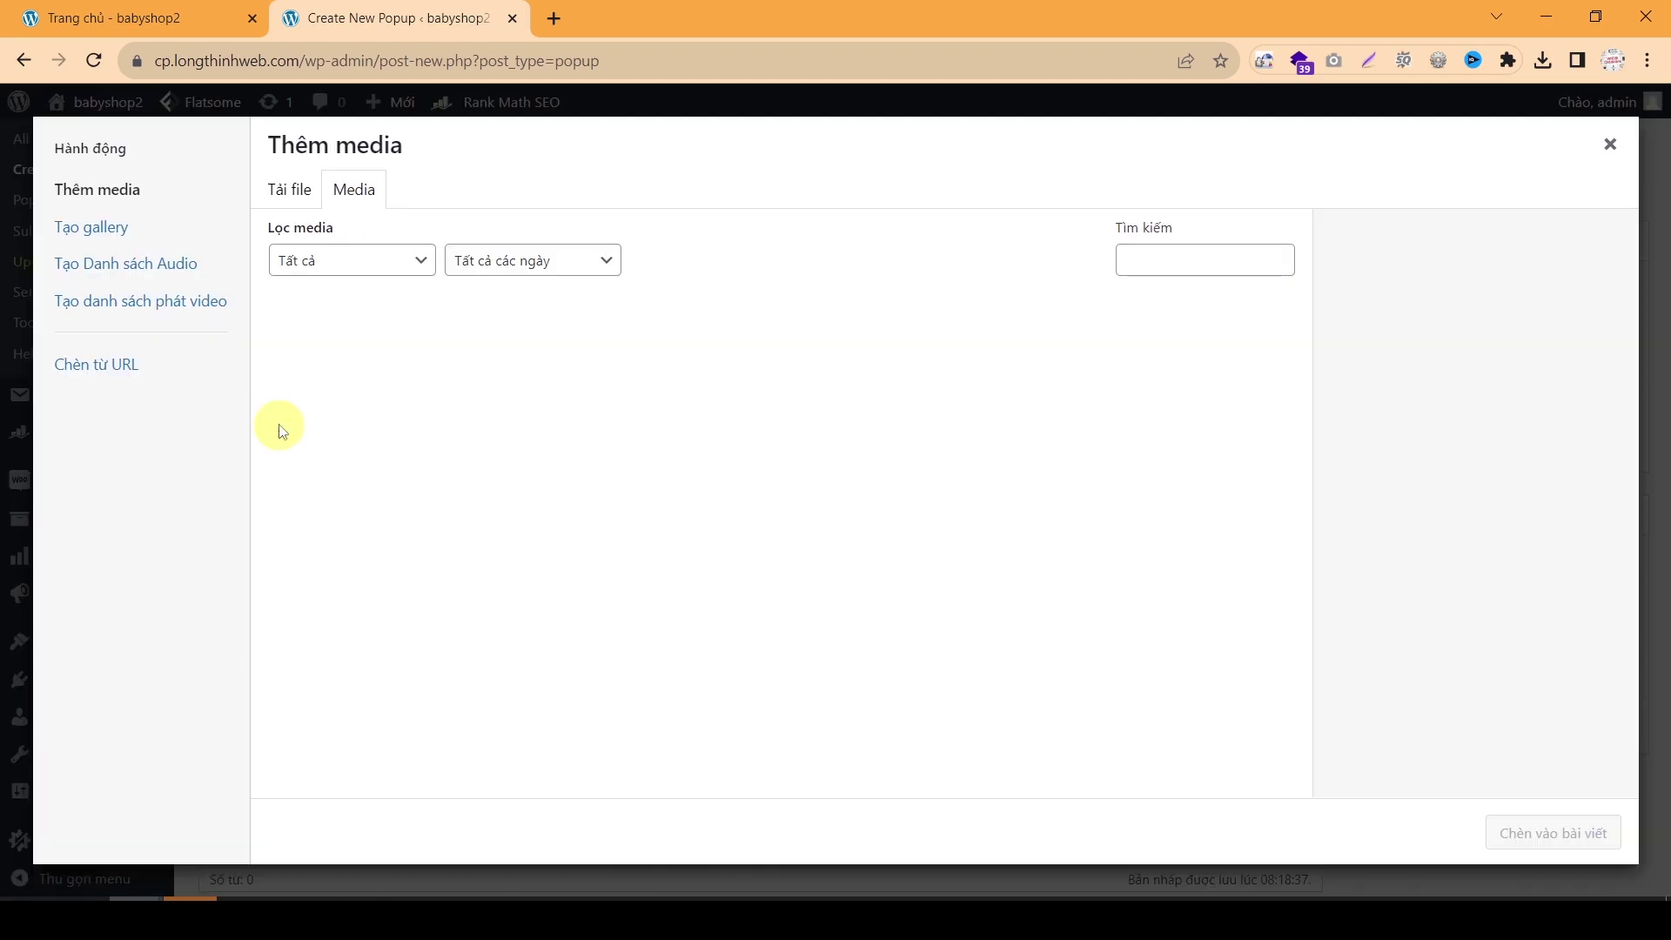
left_click(418, 501)
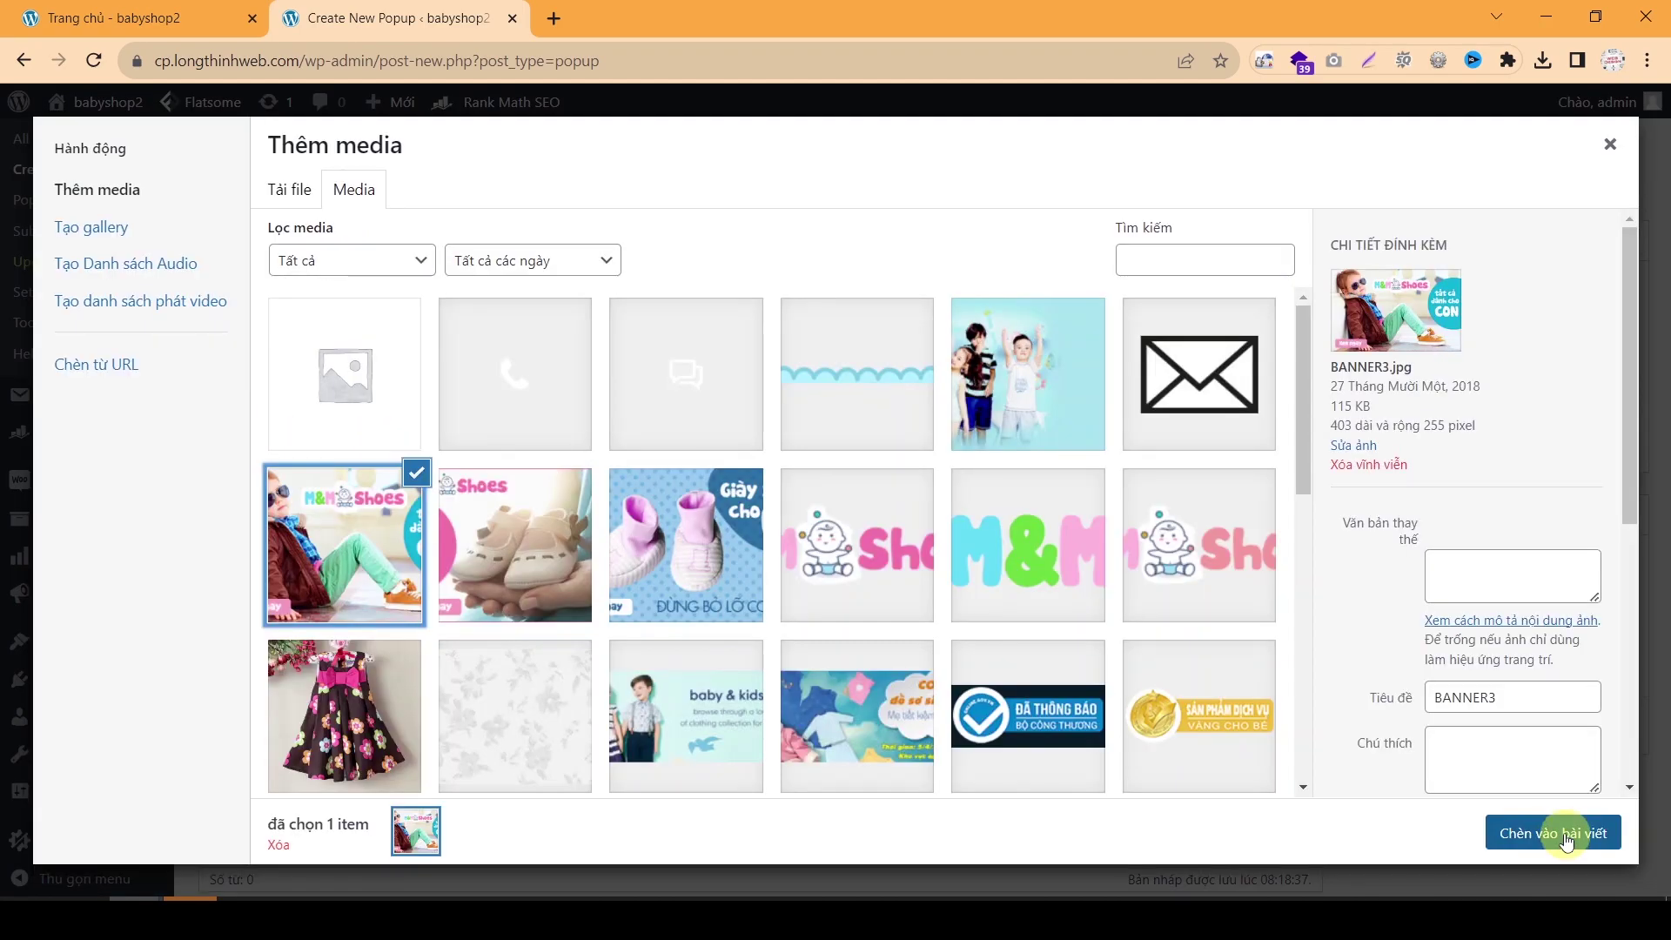
left_click(1558, 833)
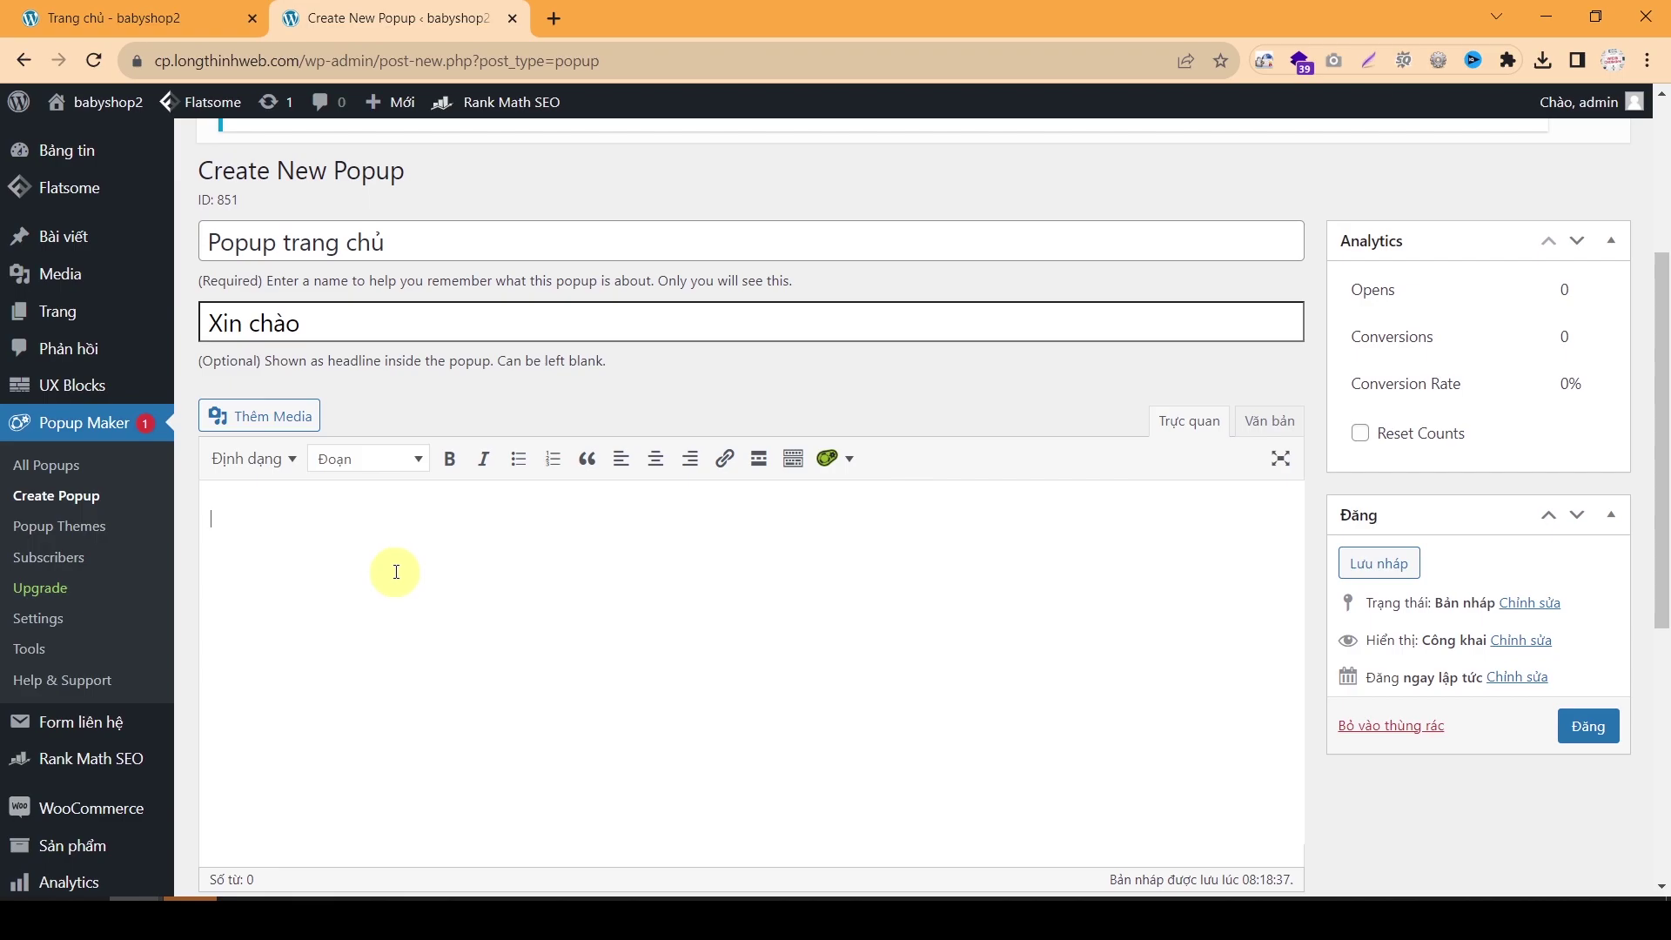
Step: Open the YouTube video on adding Zalo, Facebook and Hotline contact buttons in a new tab and copy its iframe embed code
left_click(554, 19)
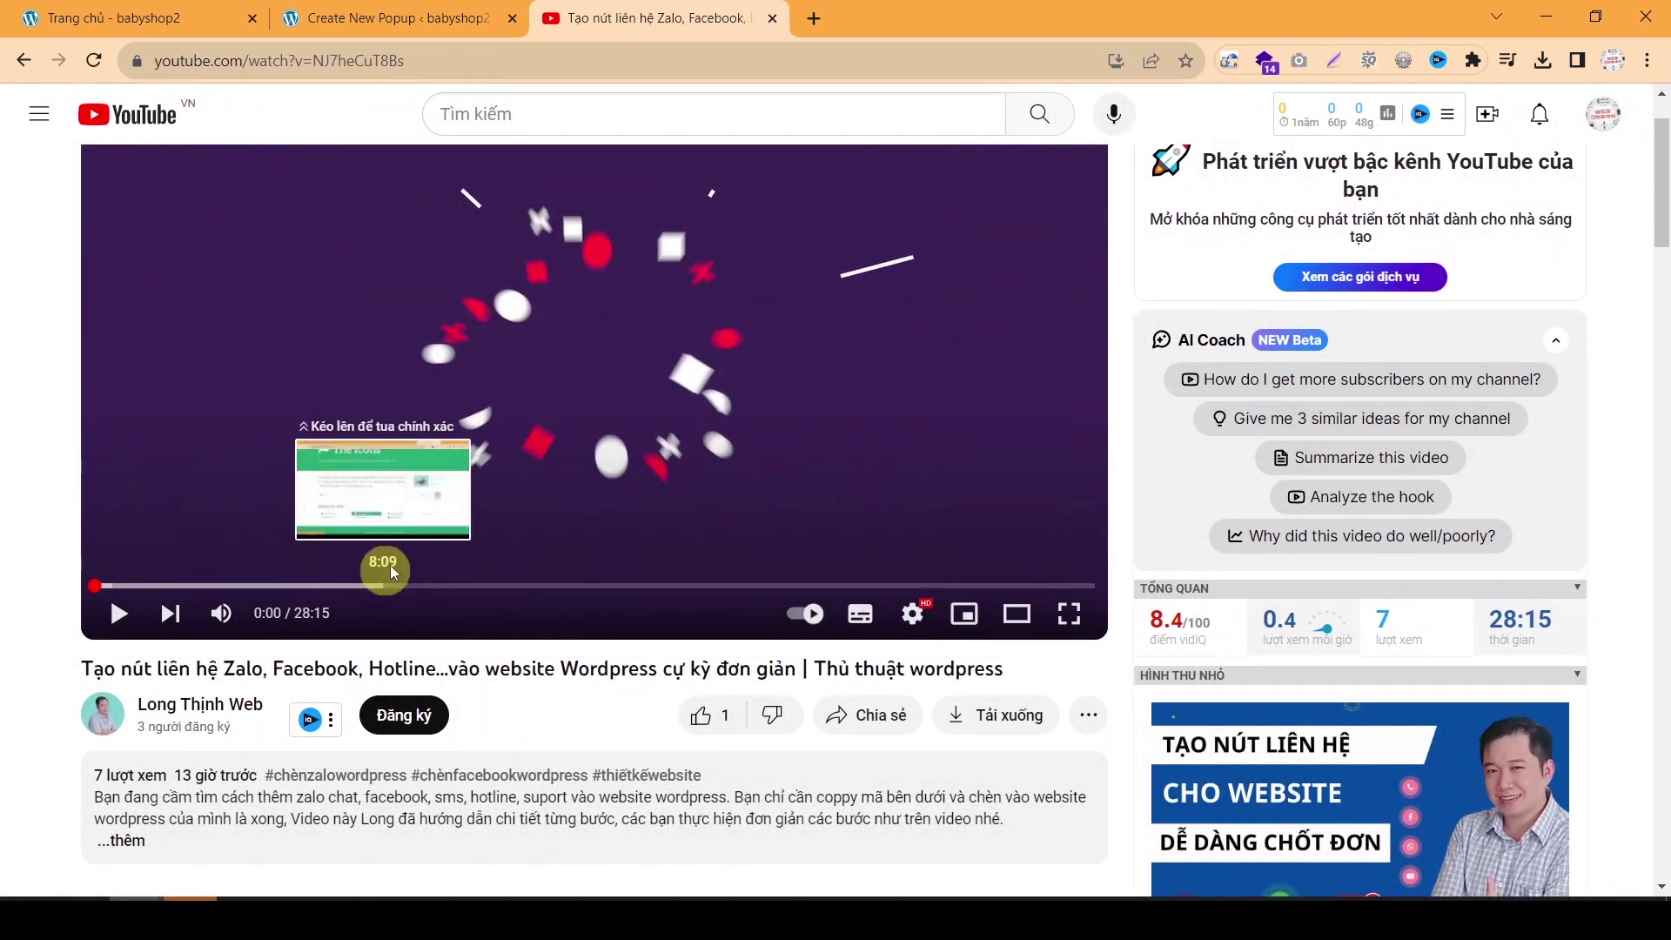
left_click(866, 714)
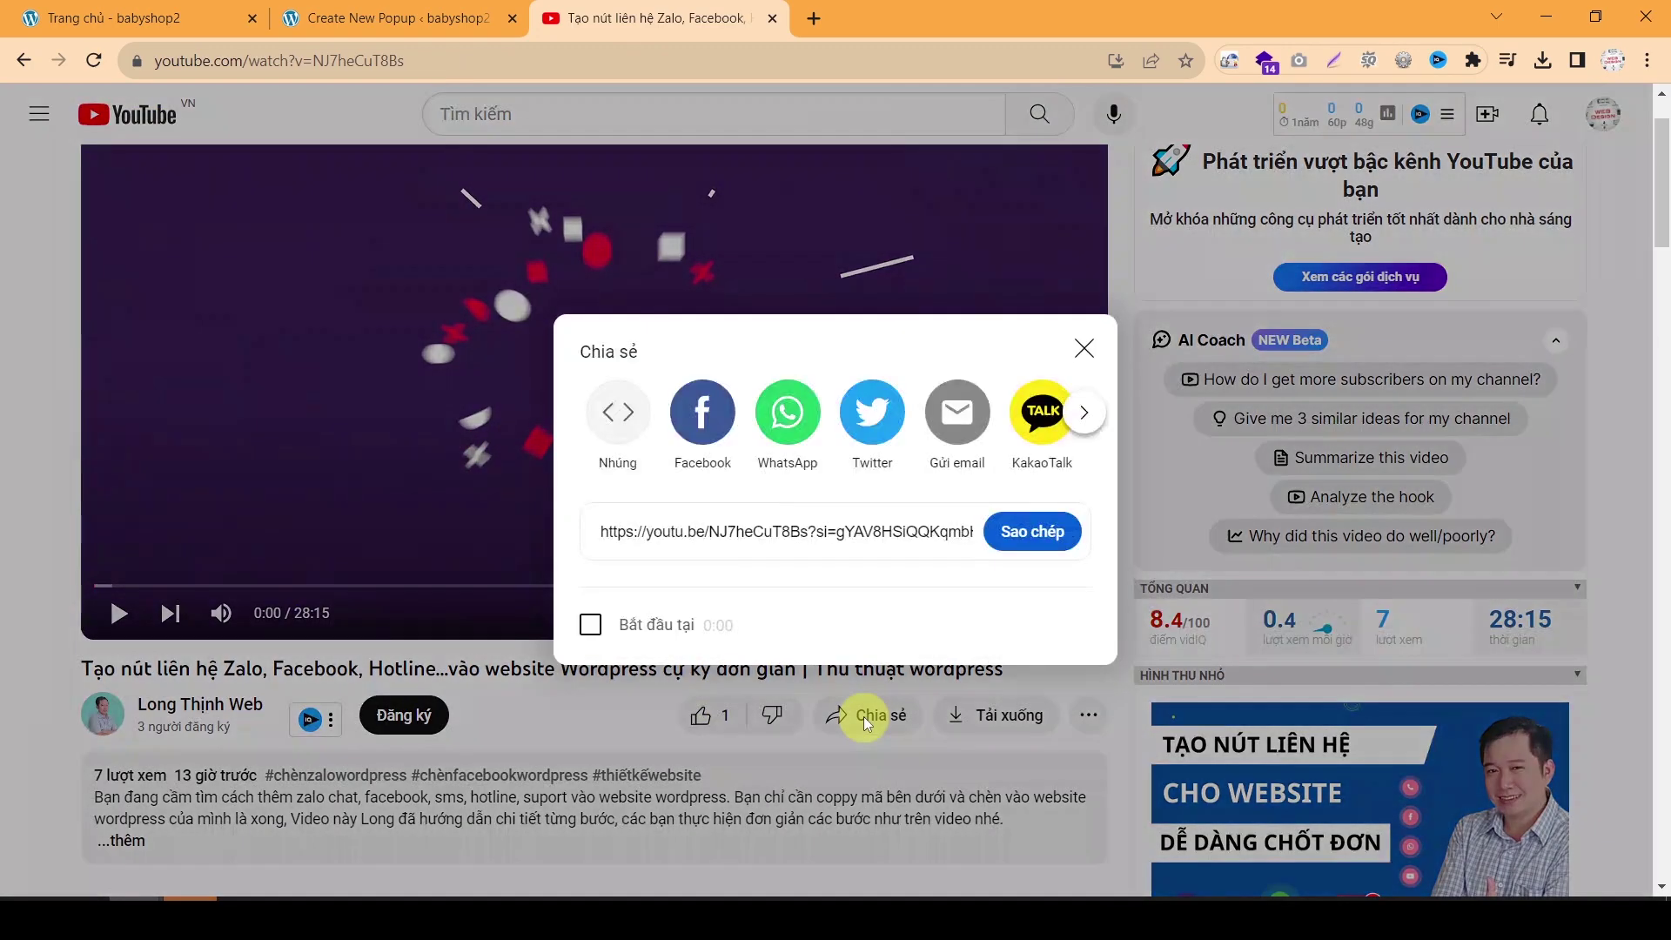
left_click(612, 419)
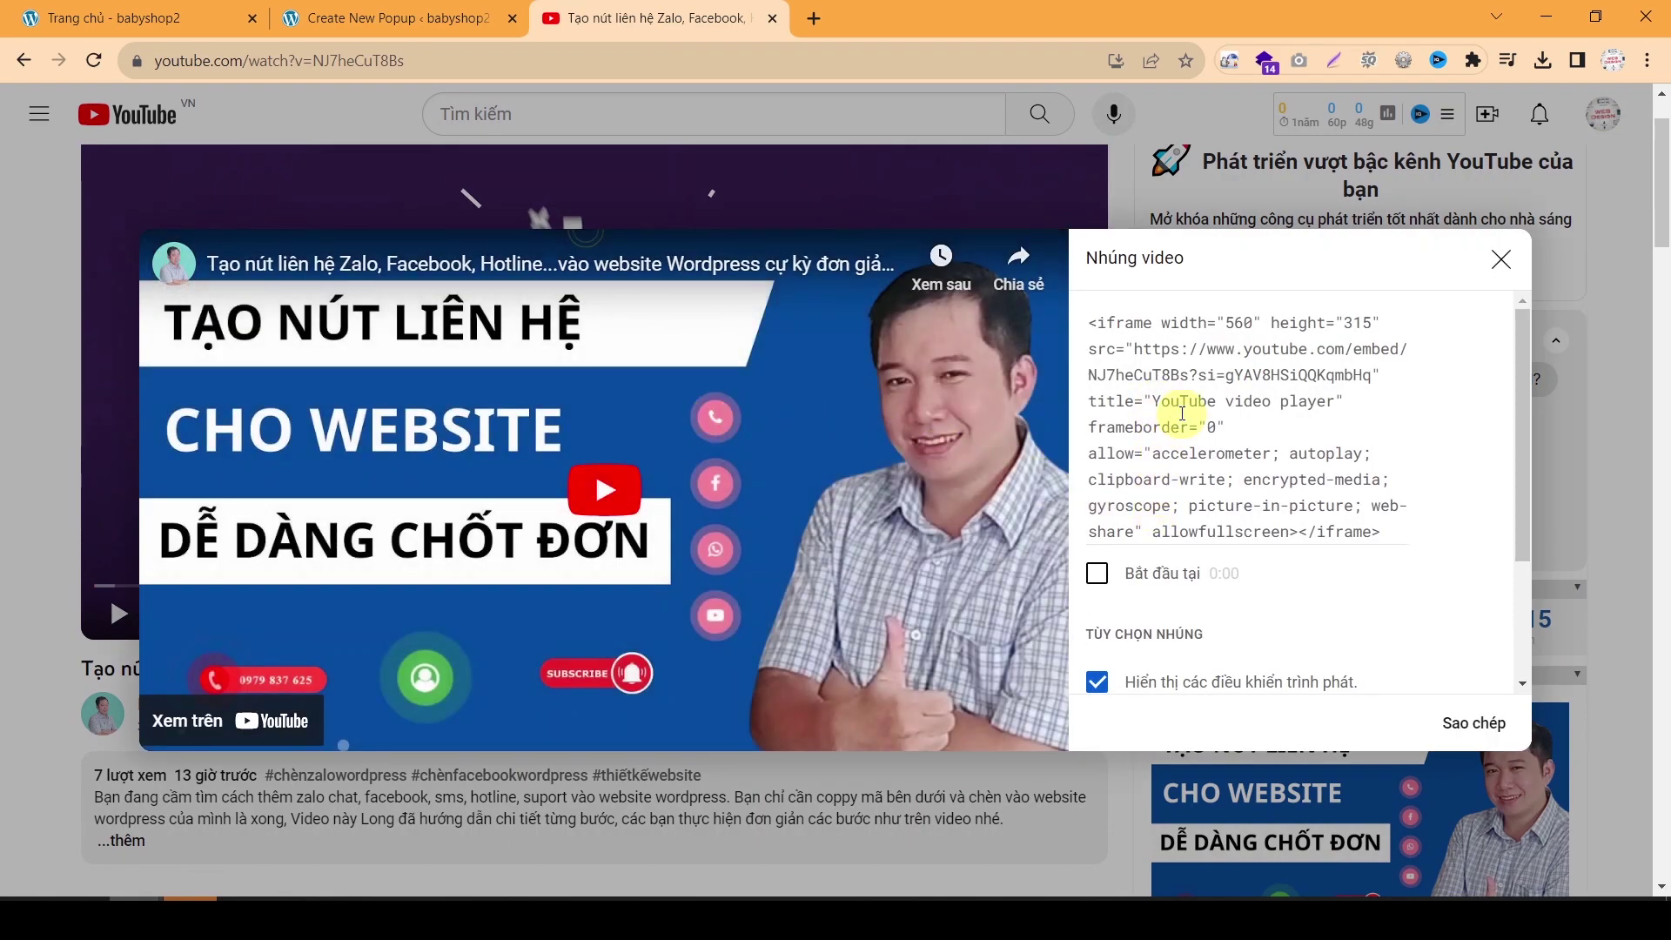
left_click(1182, 411)
key("ctrl+c")
right_click(1183, 415)
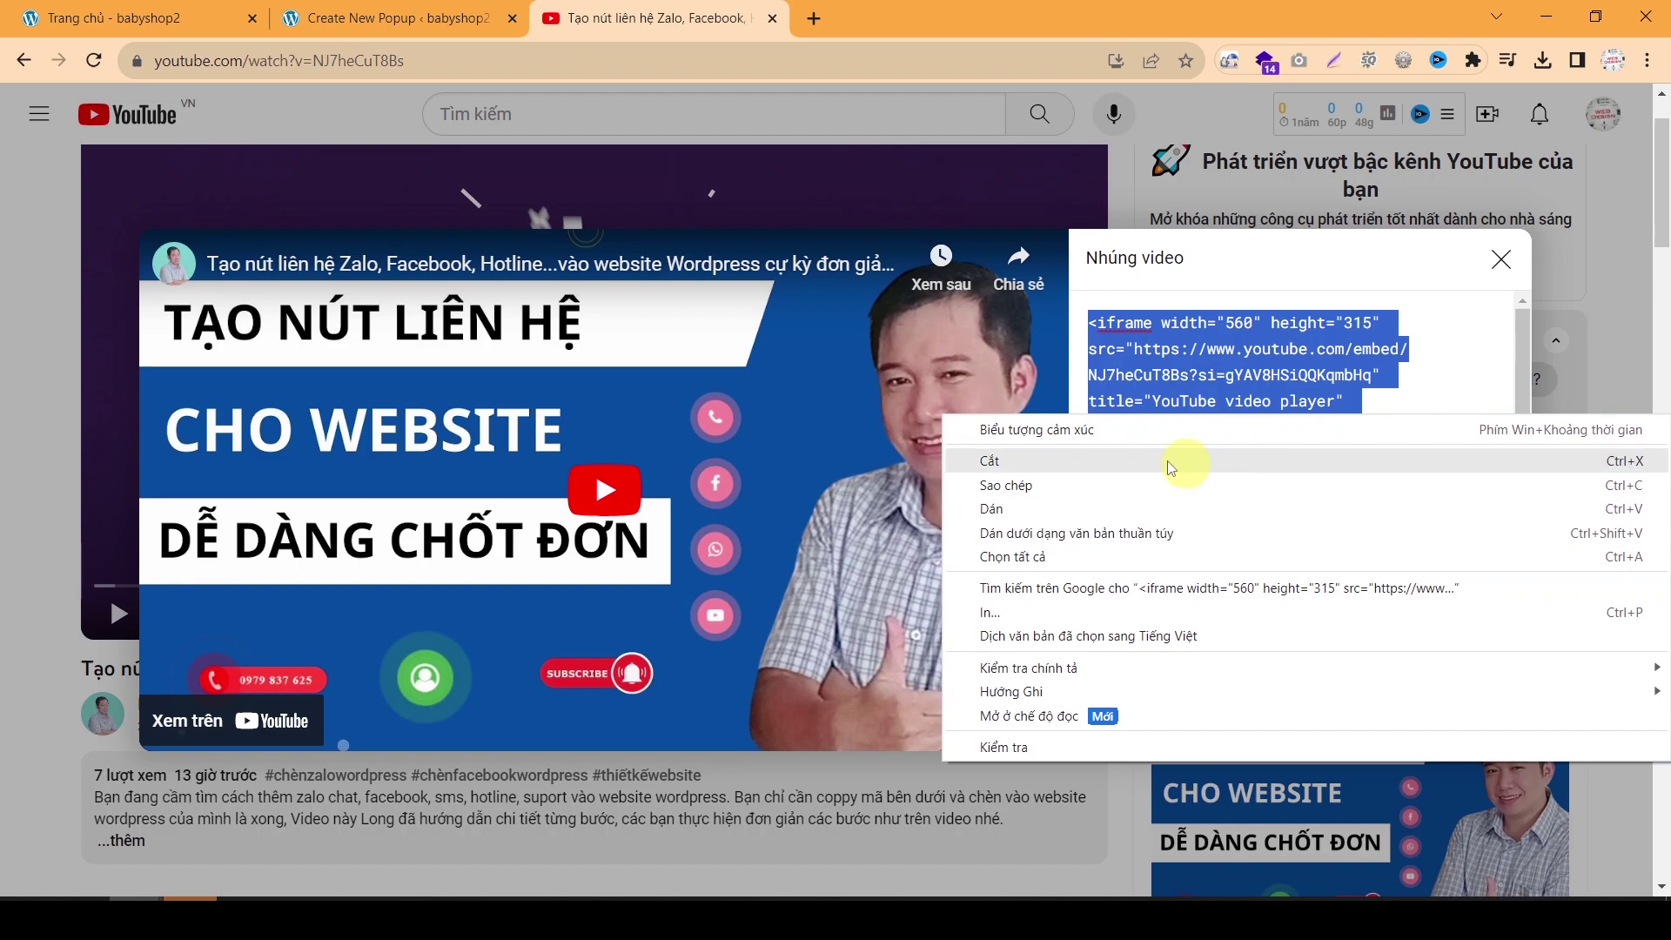
left_click(1108, 494)
scroll(1288, 453, "down", 3)
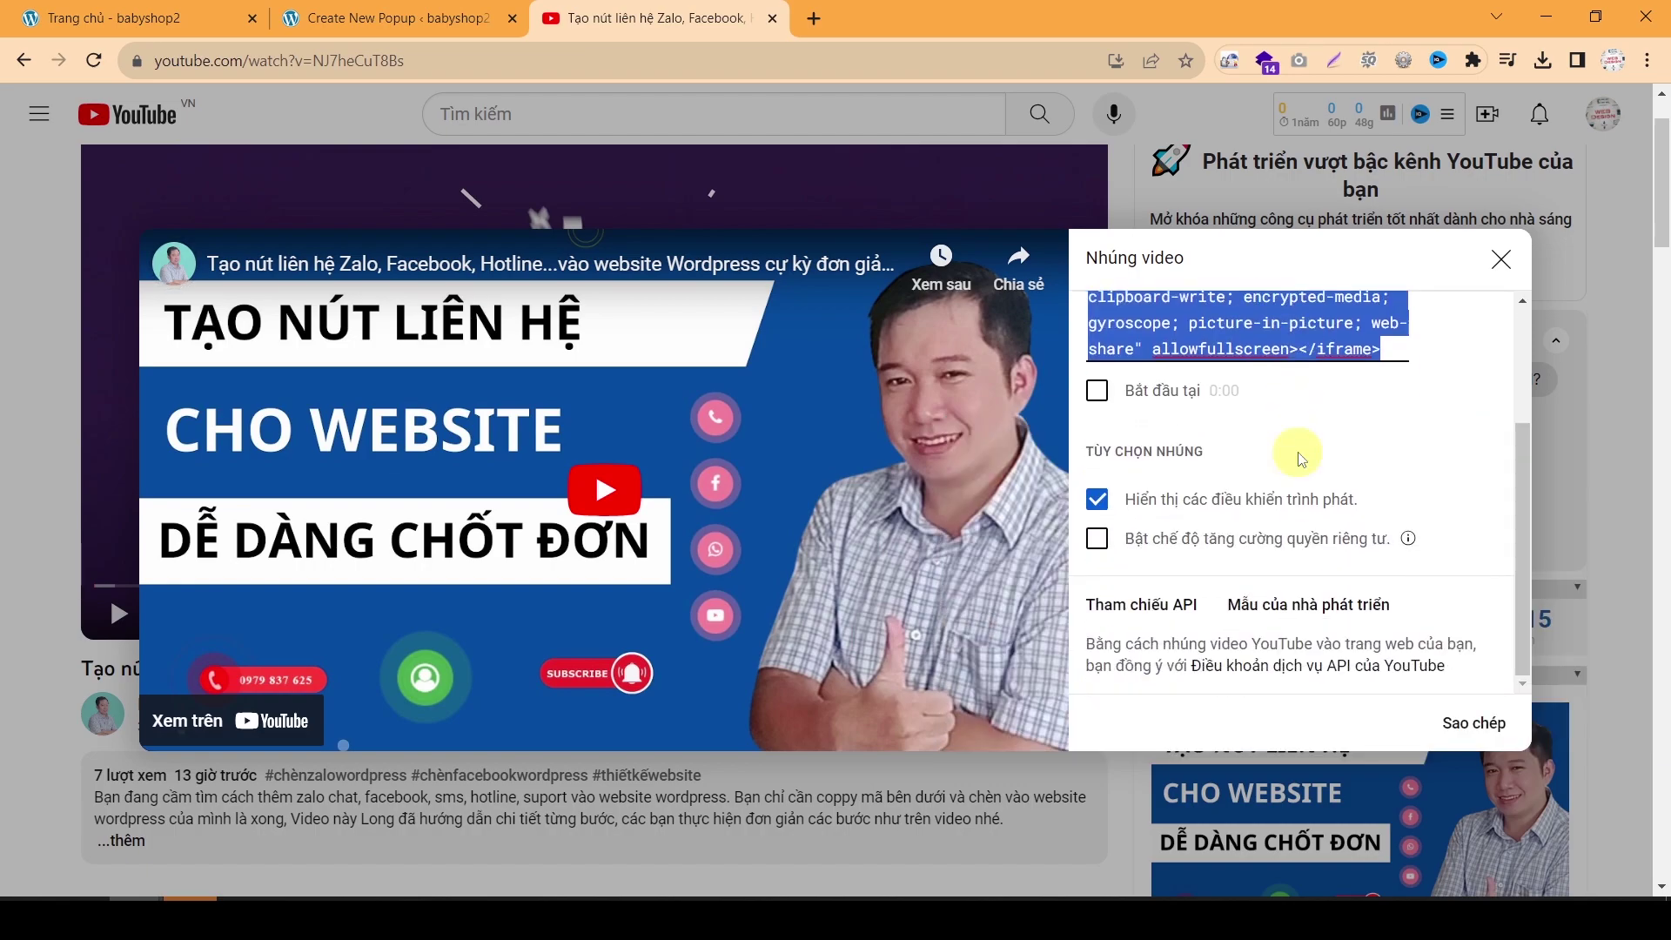
left_click(1500, 259)
Step: Paste the YouTube embed code into the popup content as HTML and show the video in the visual editor
left_click(396, 18)
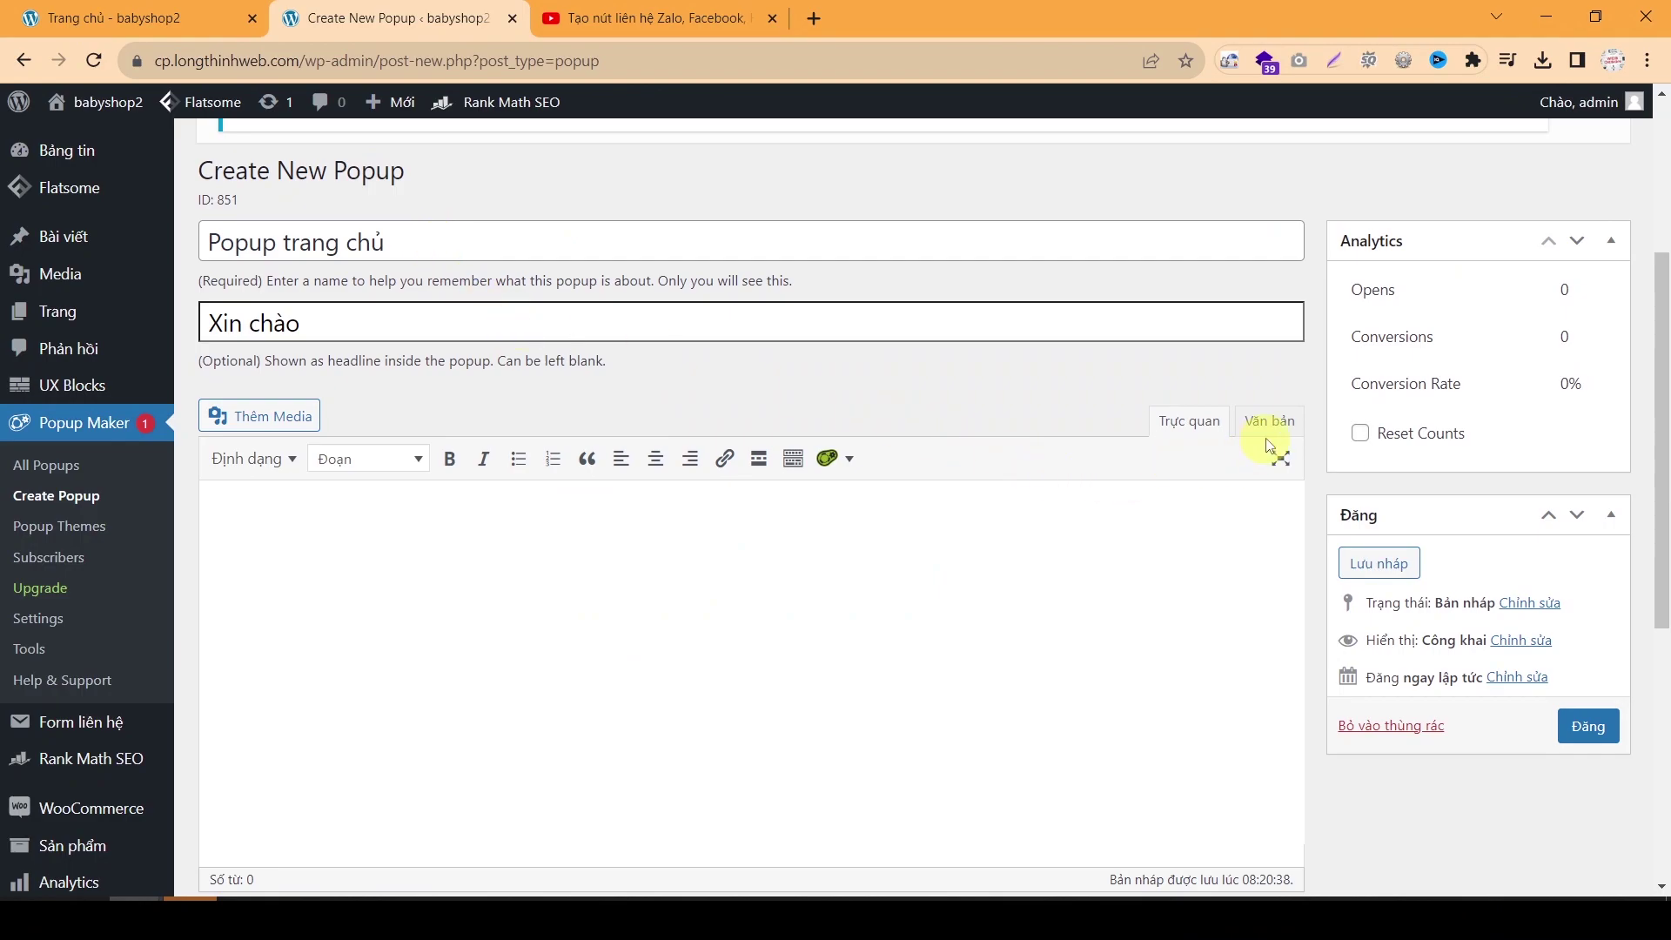
left_click(1273, 423)
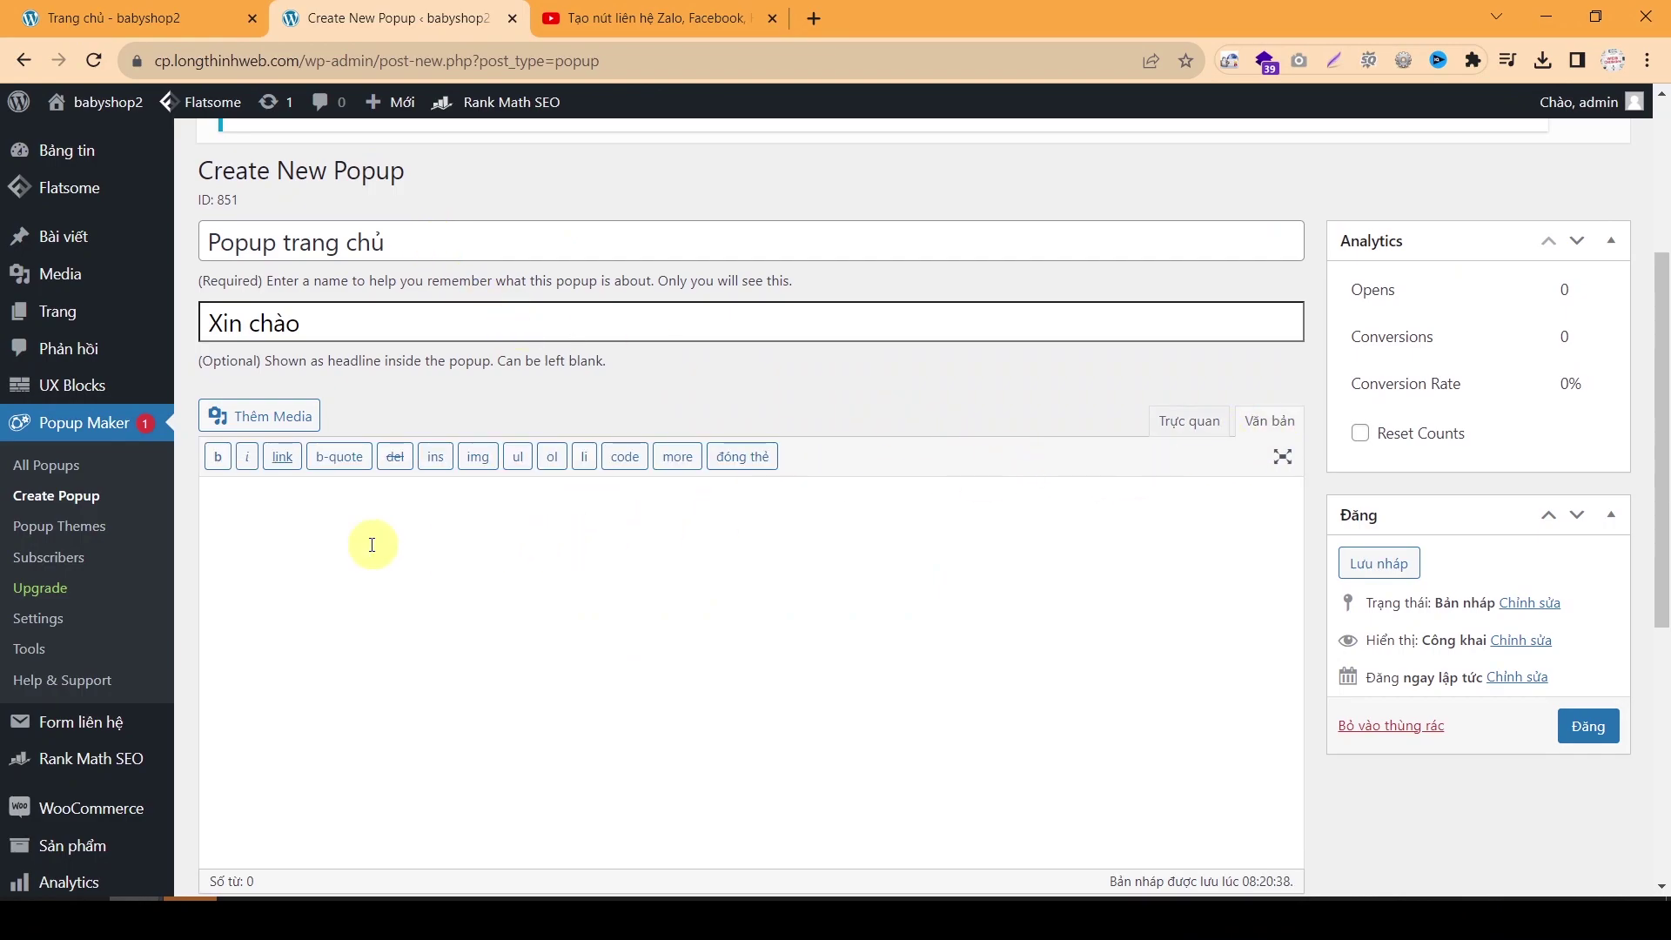
key("ctrl+v")
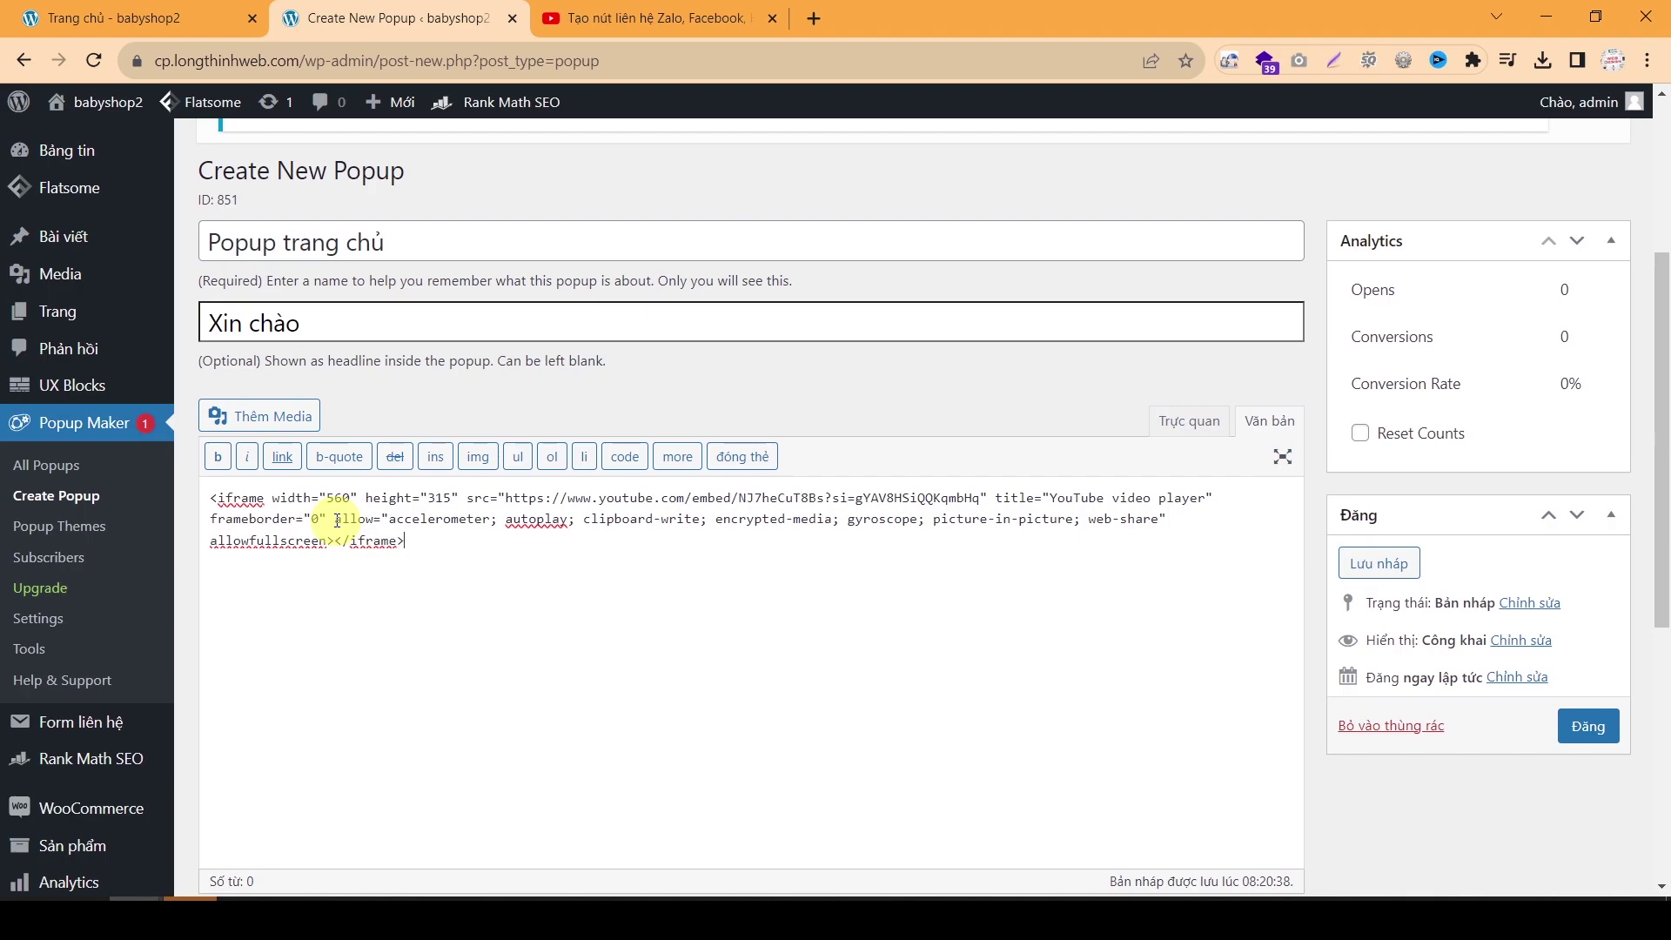
left_click(1190, 424)
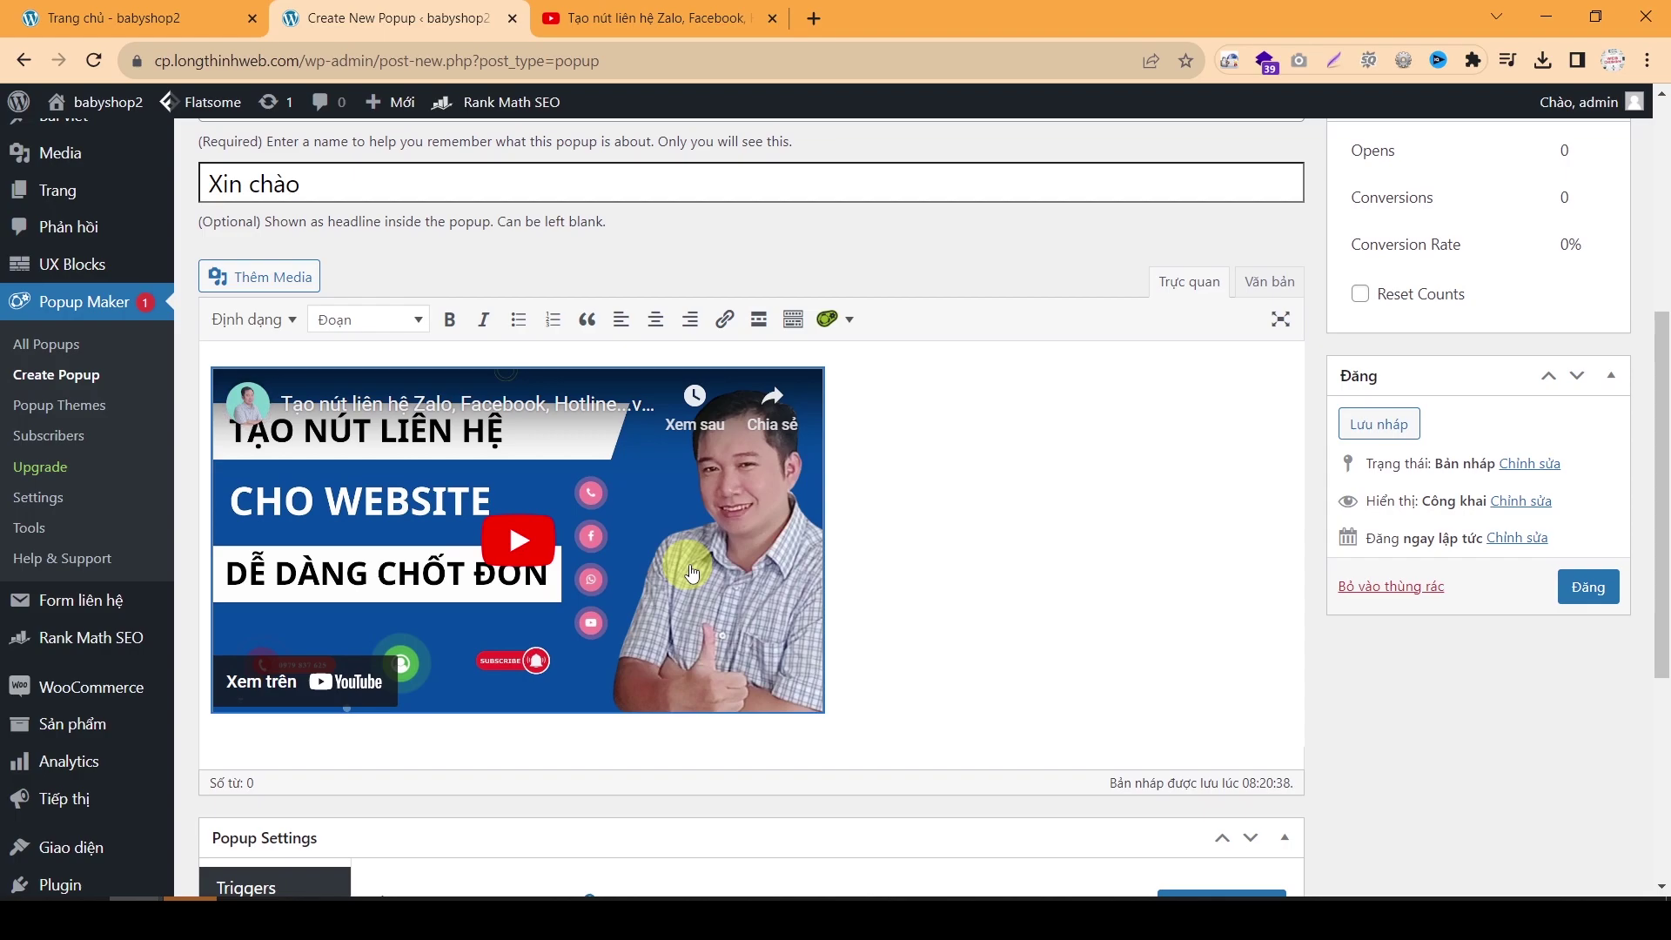
left_click(634, 523)
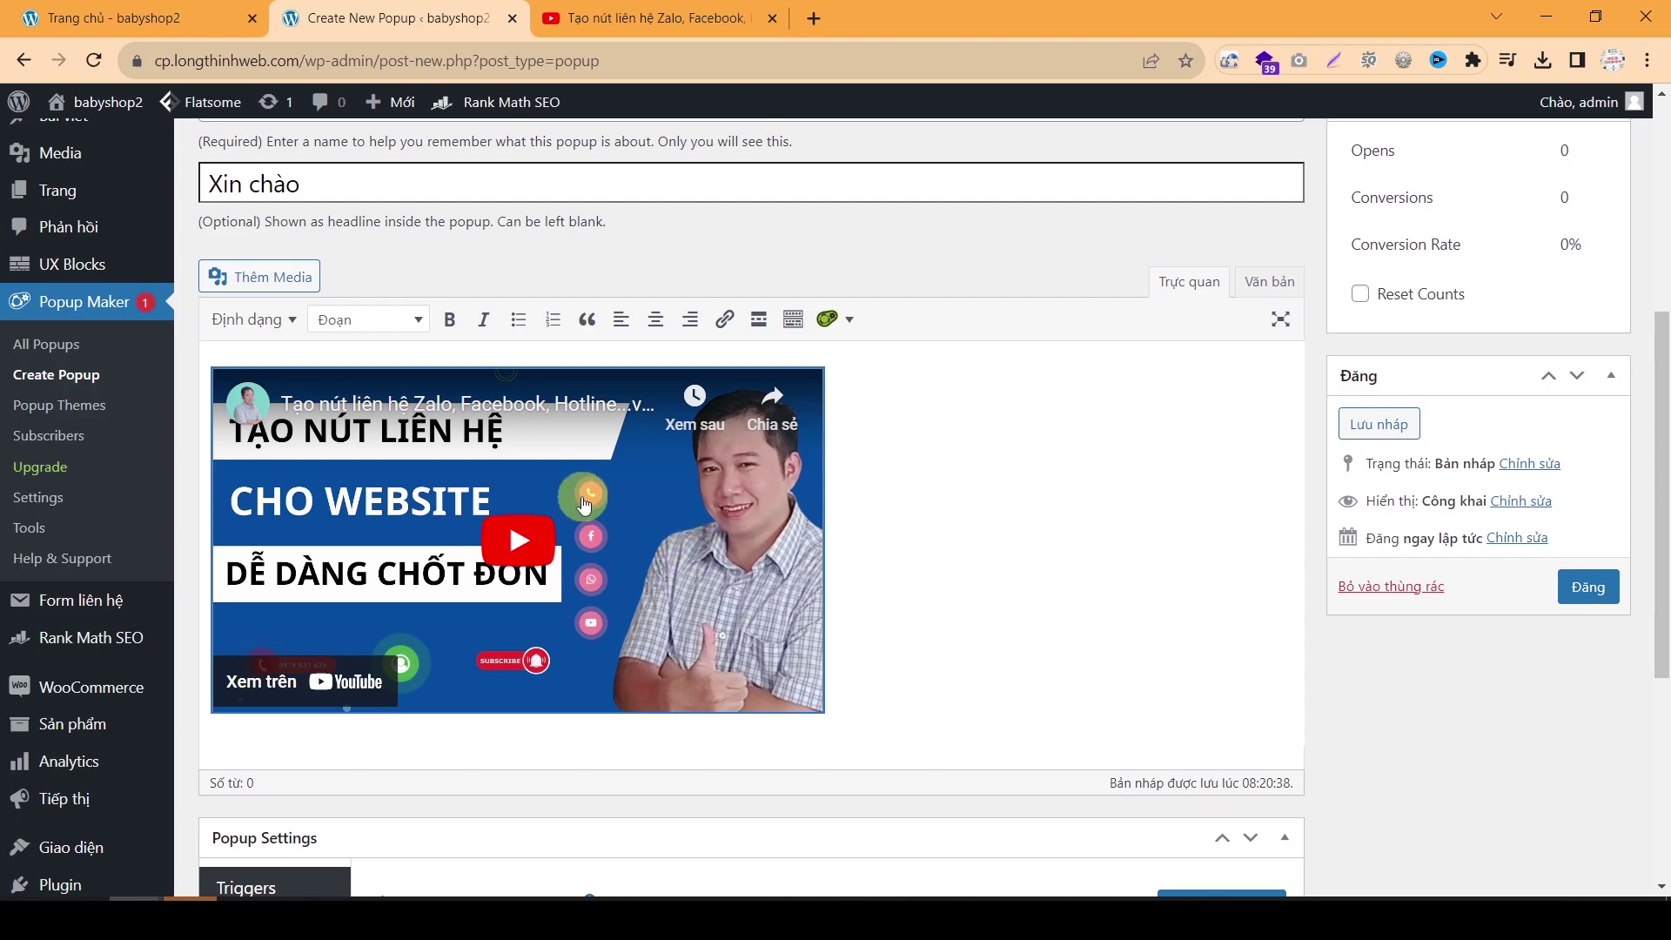
Step: Open the contact form list in a new browser tab and copy the shortcode of "Form liên hệ 1"
scroll(1018, 553, "up", 1)
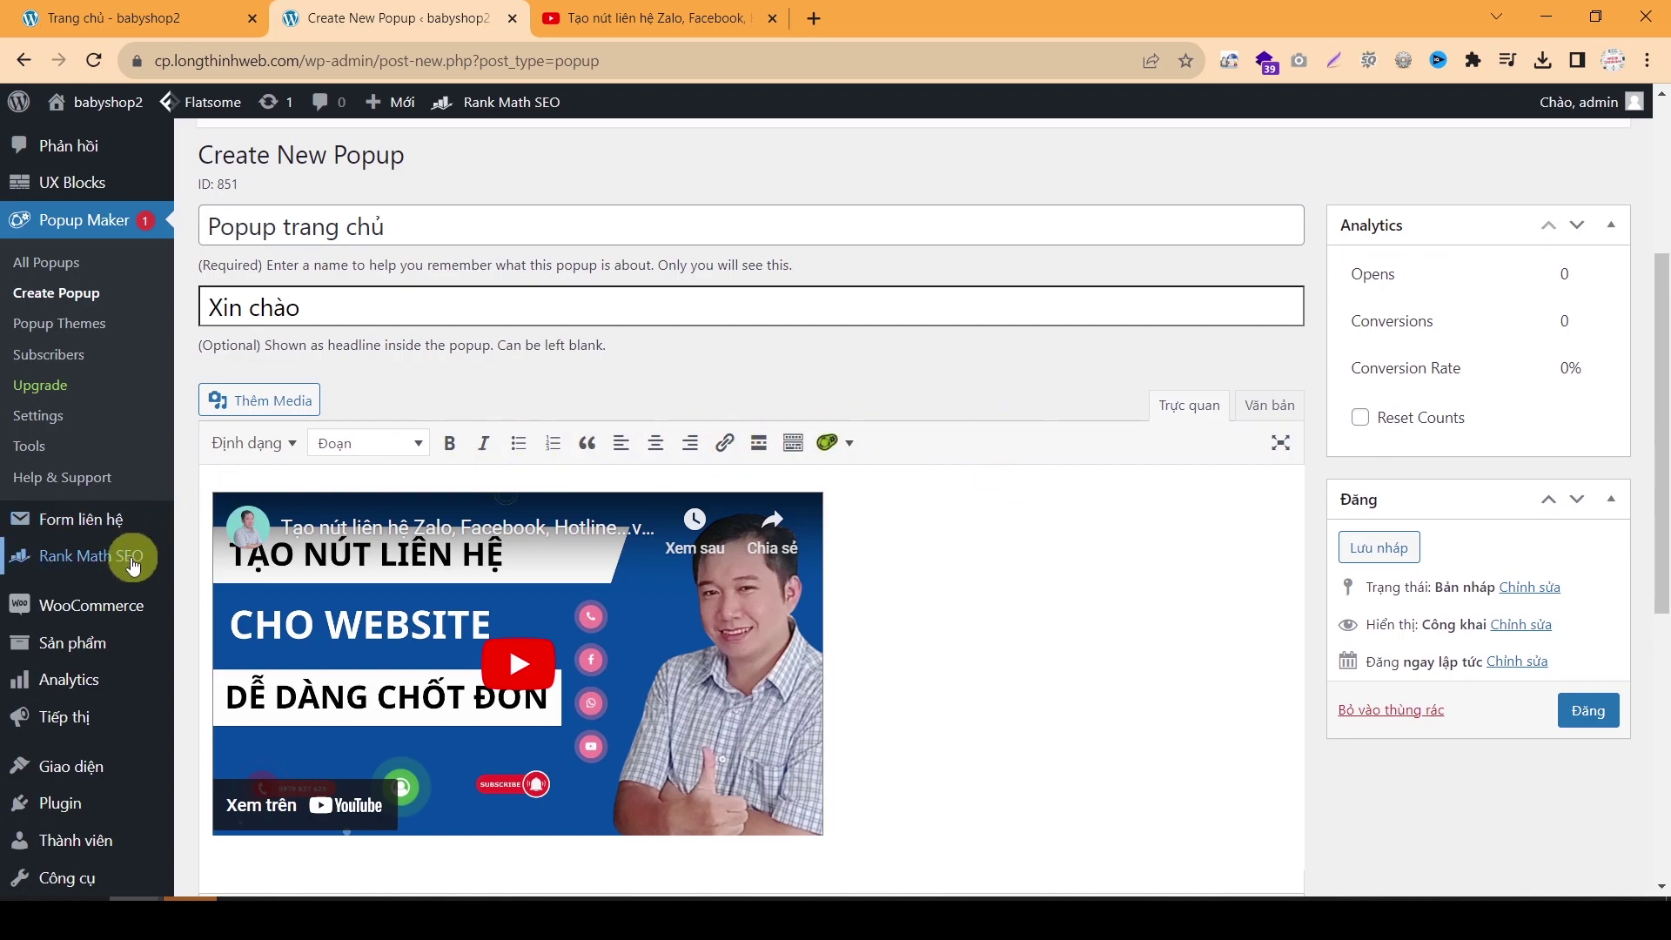
right_click(78, 527)
left_click(118, 533)
left_click(661, 30)
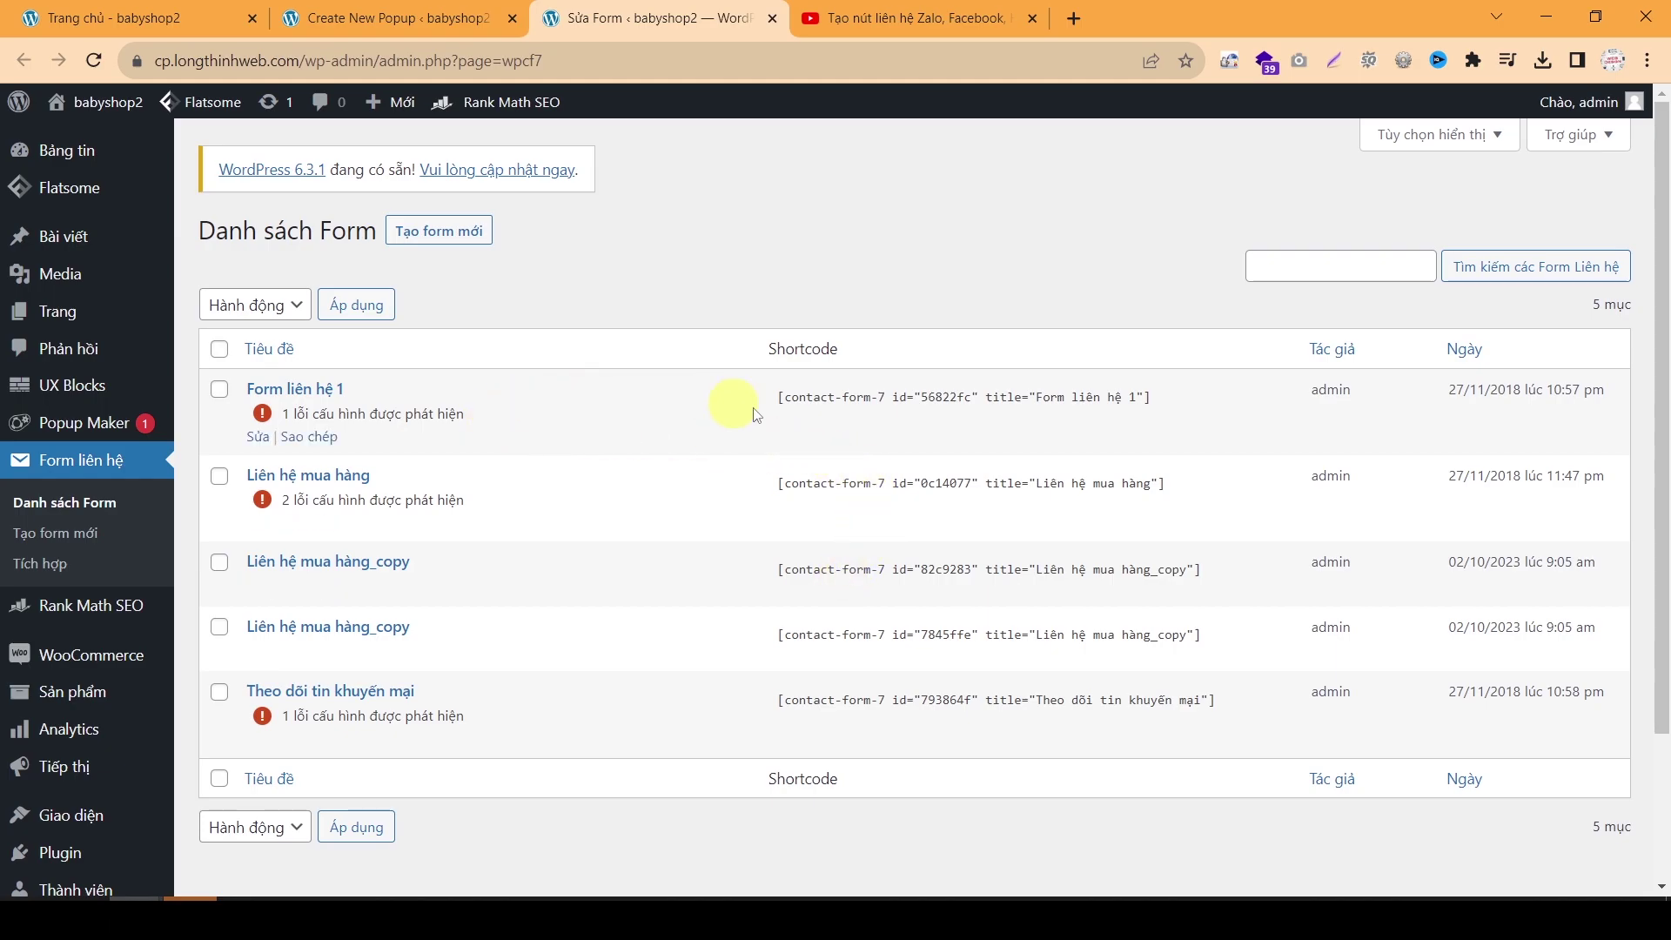
left_click(840, 407)
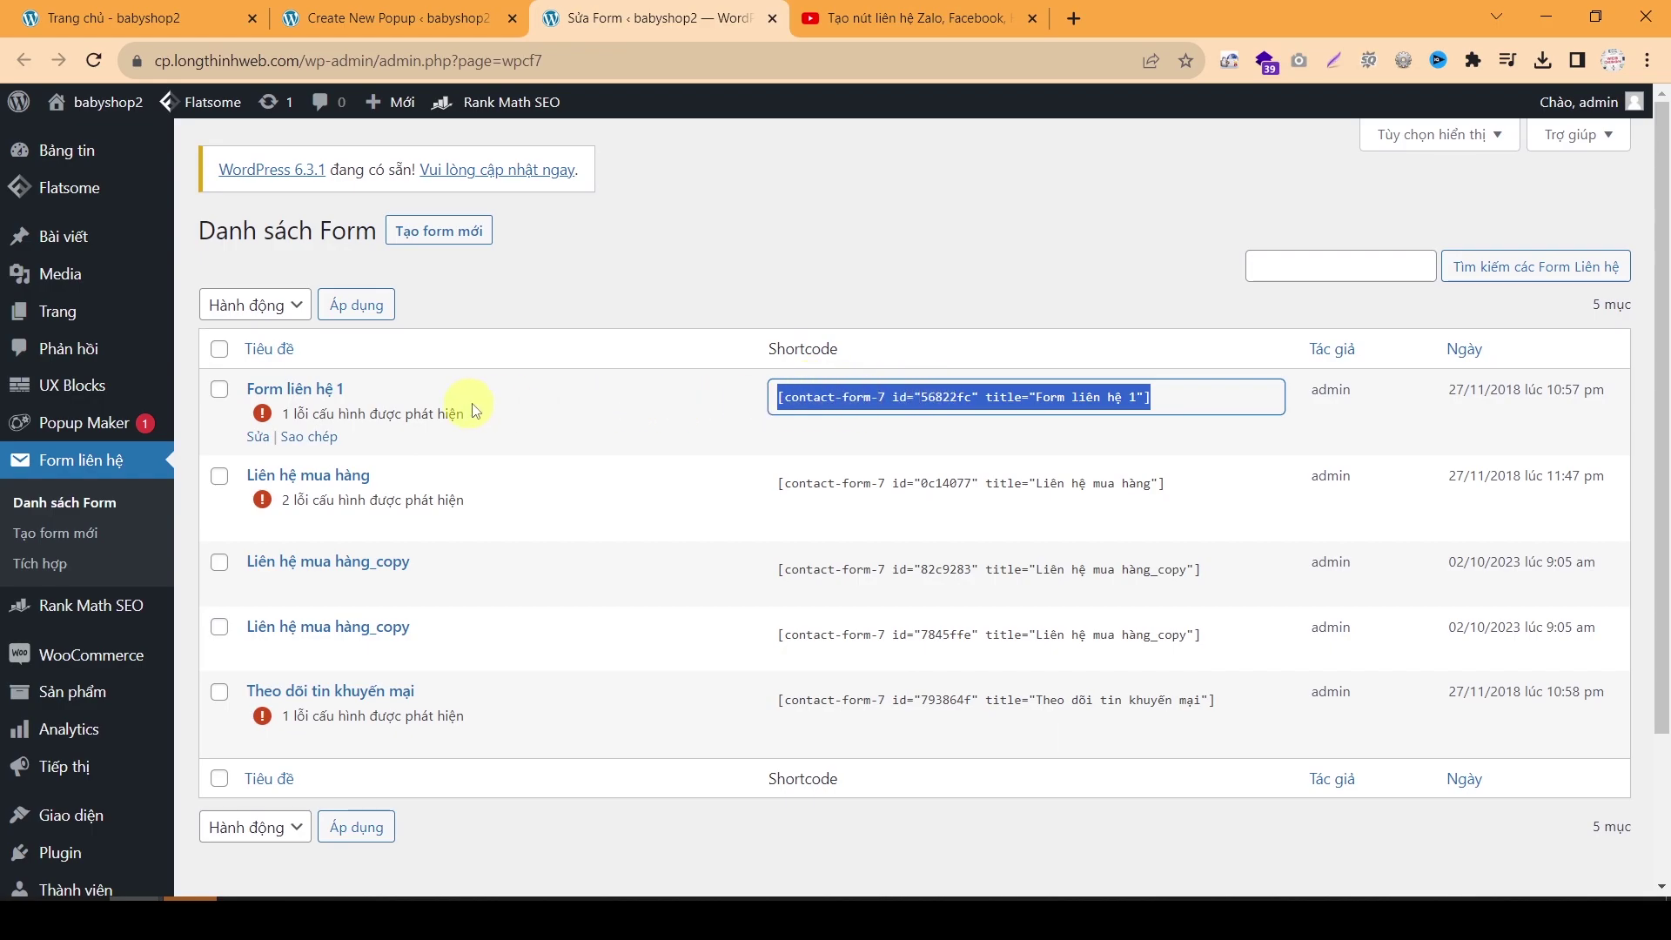
right_click(901, 399)
left_click(944, 416)
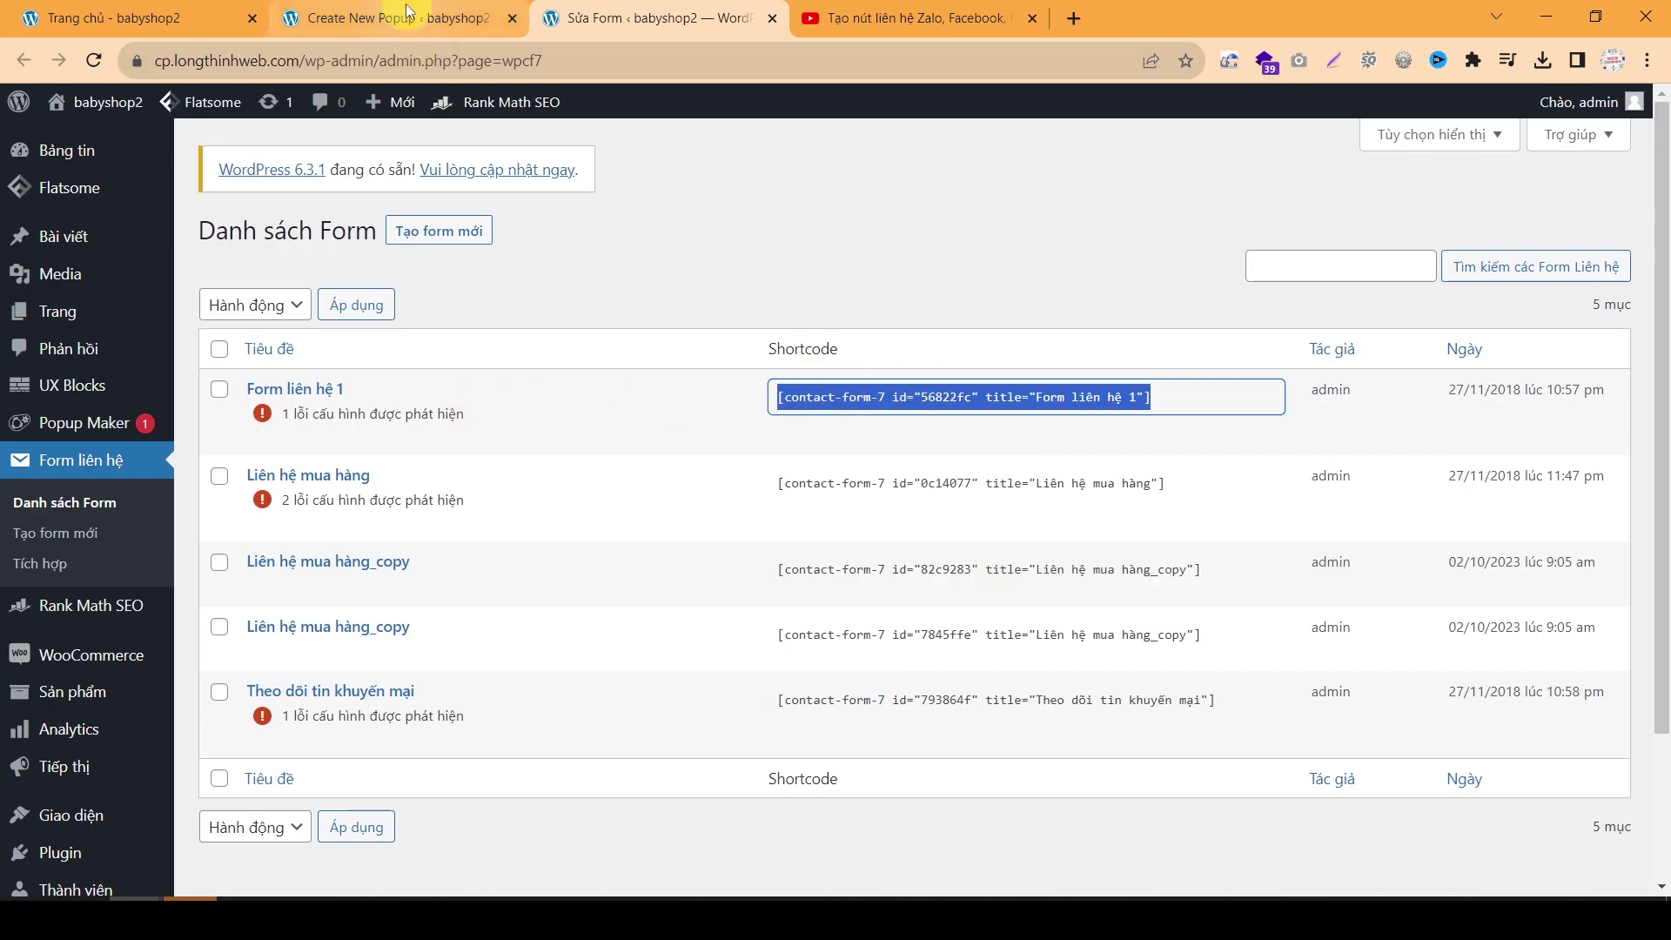
Step: Return to the new popup and replace the embedded video in its content with the copied contact form shortcode
left_click(406, 12)
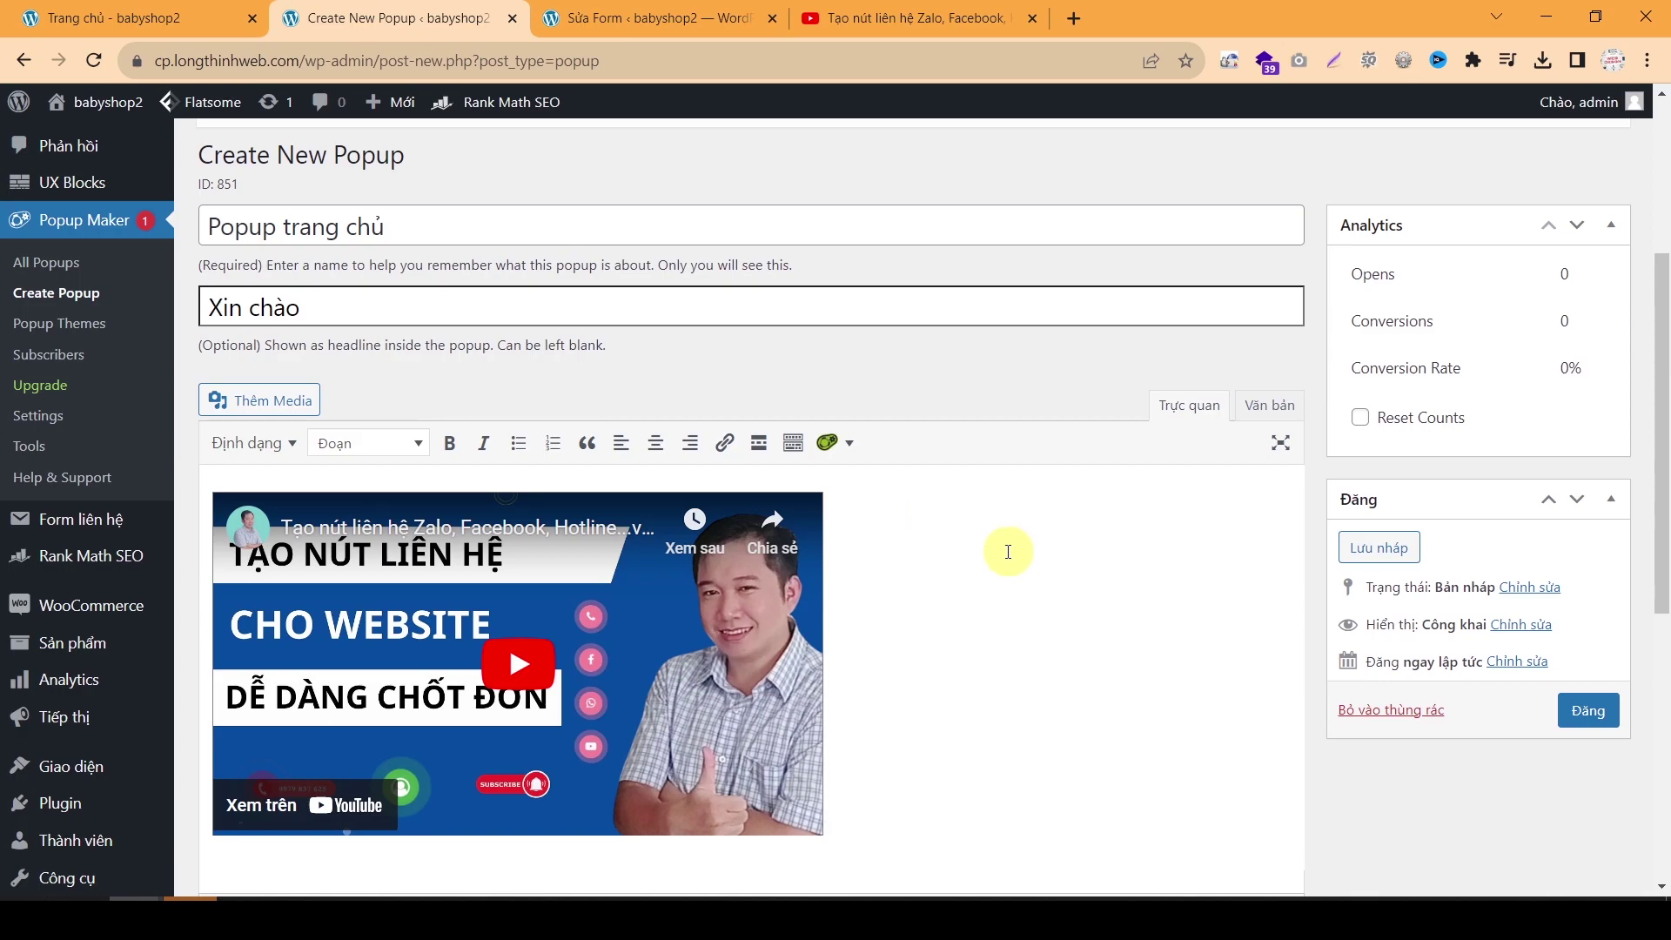
key("BackSpace")
key("BackSpace")
key("ctrl+v")
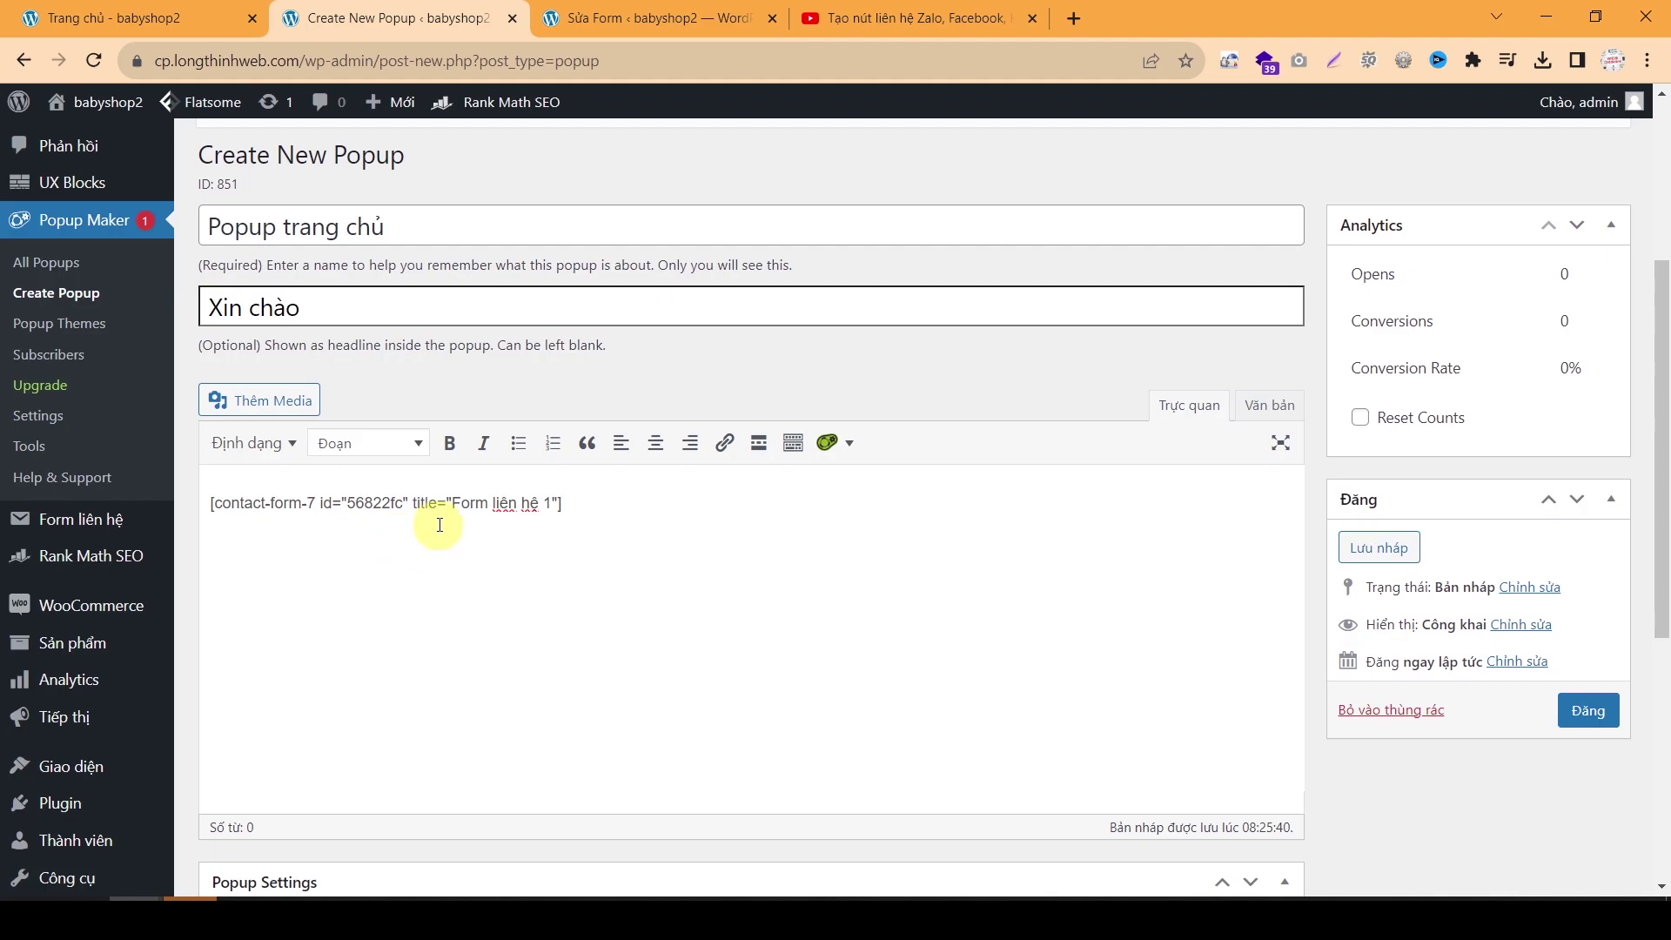
Step: Add a Time Delay / Auto Open trigger to the popup, with a cookie that stops repeat display On Popup Close
scroll(440, 525, "down", 5)
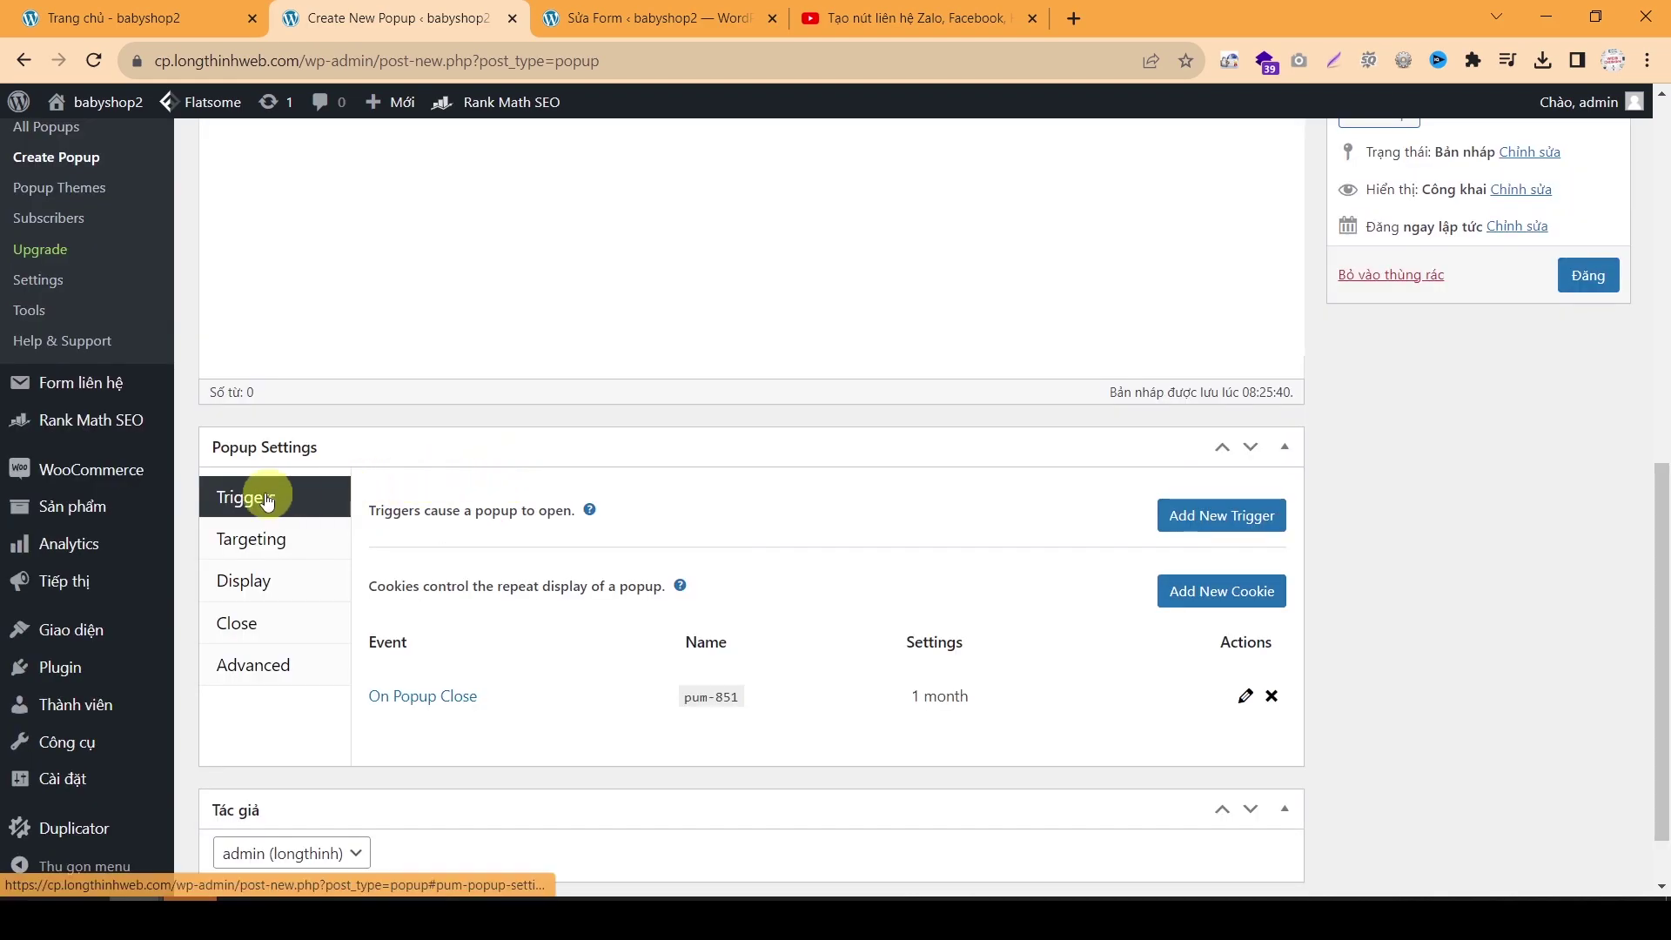
left_click(1222, 518)
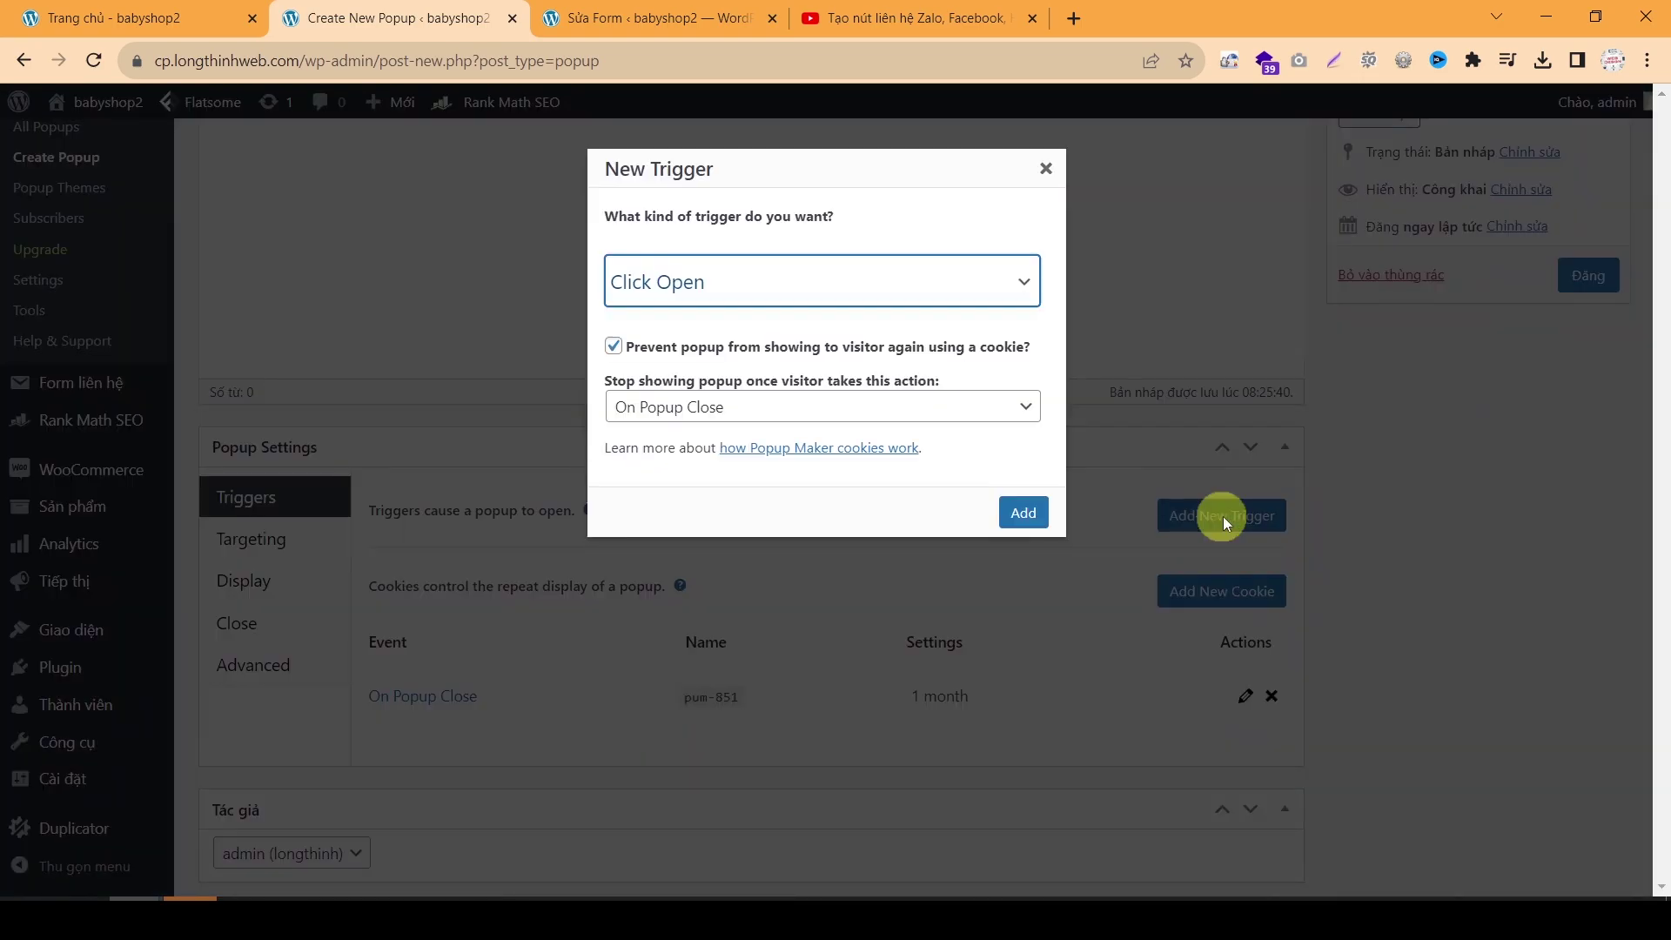
left_click(682, 304)
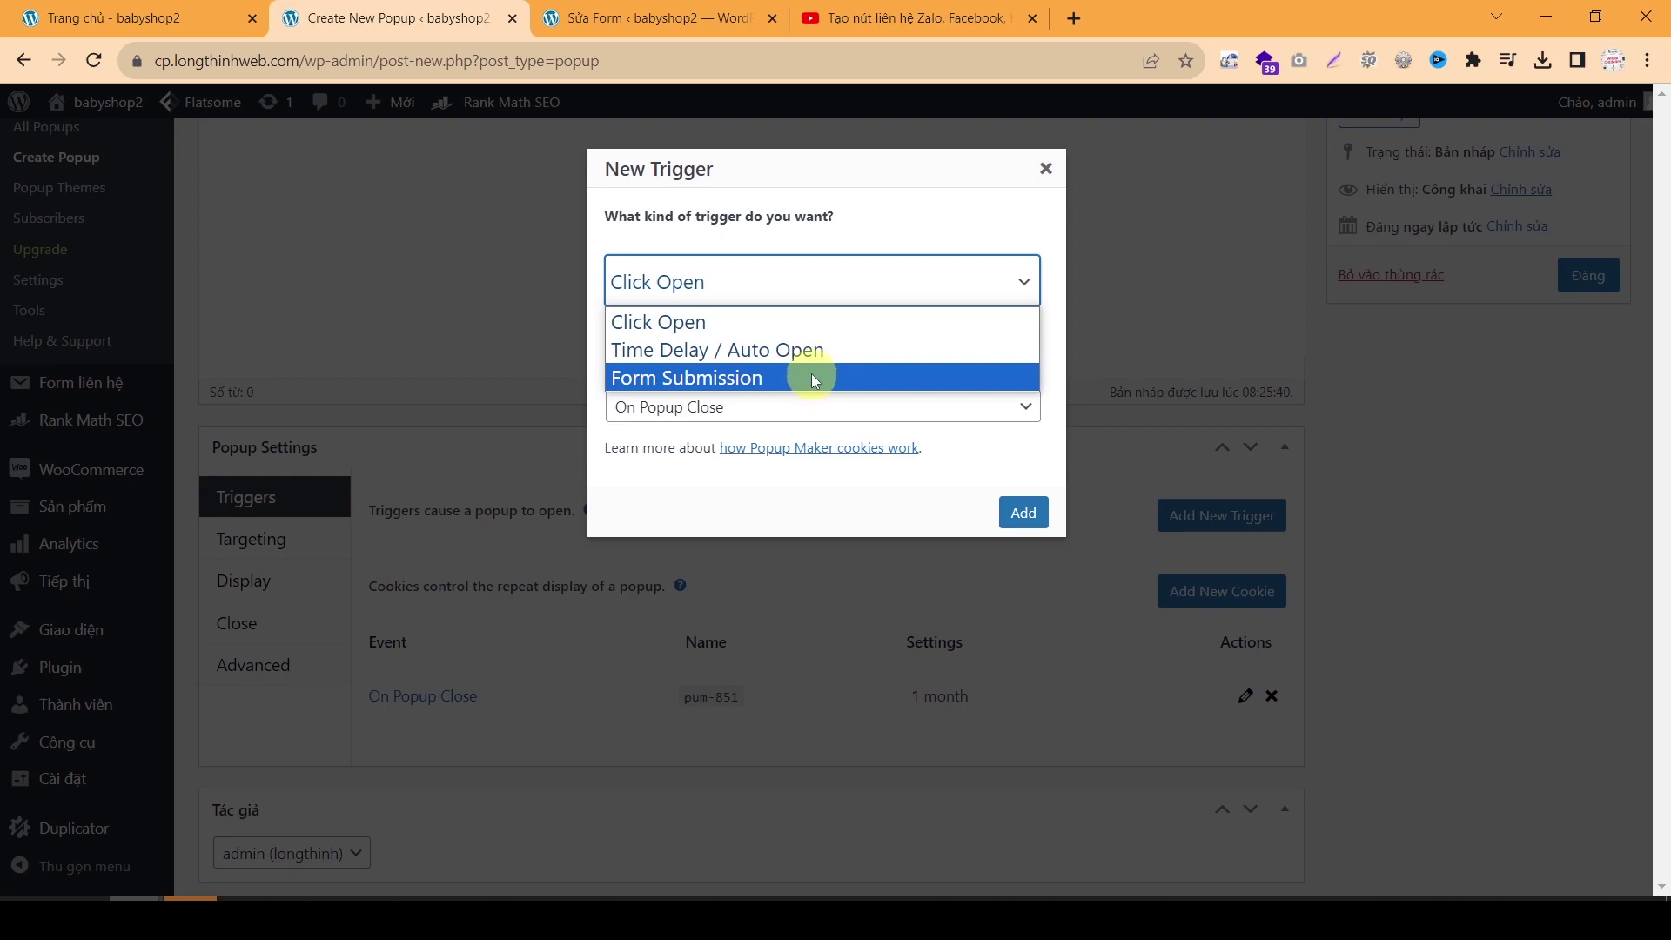
left_click(866, 351)
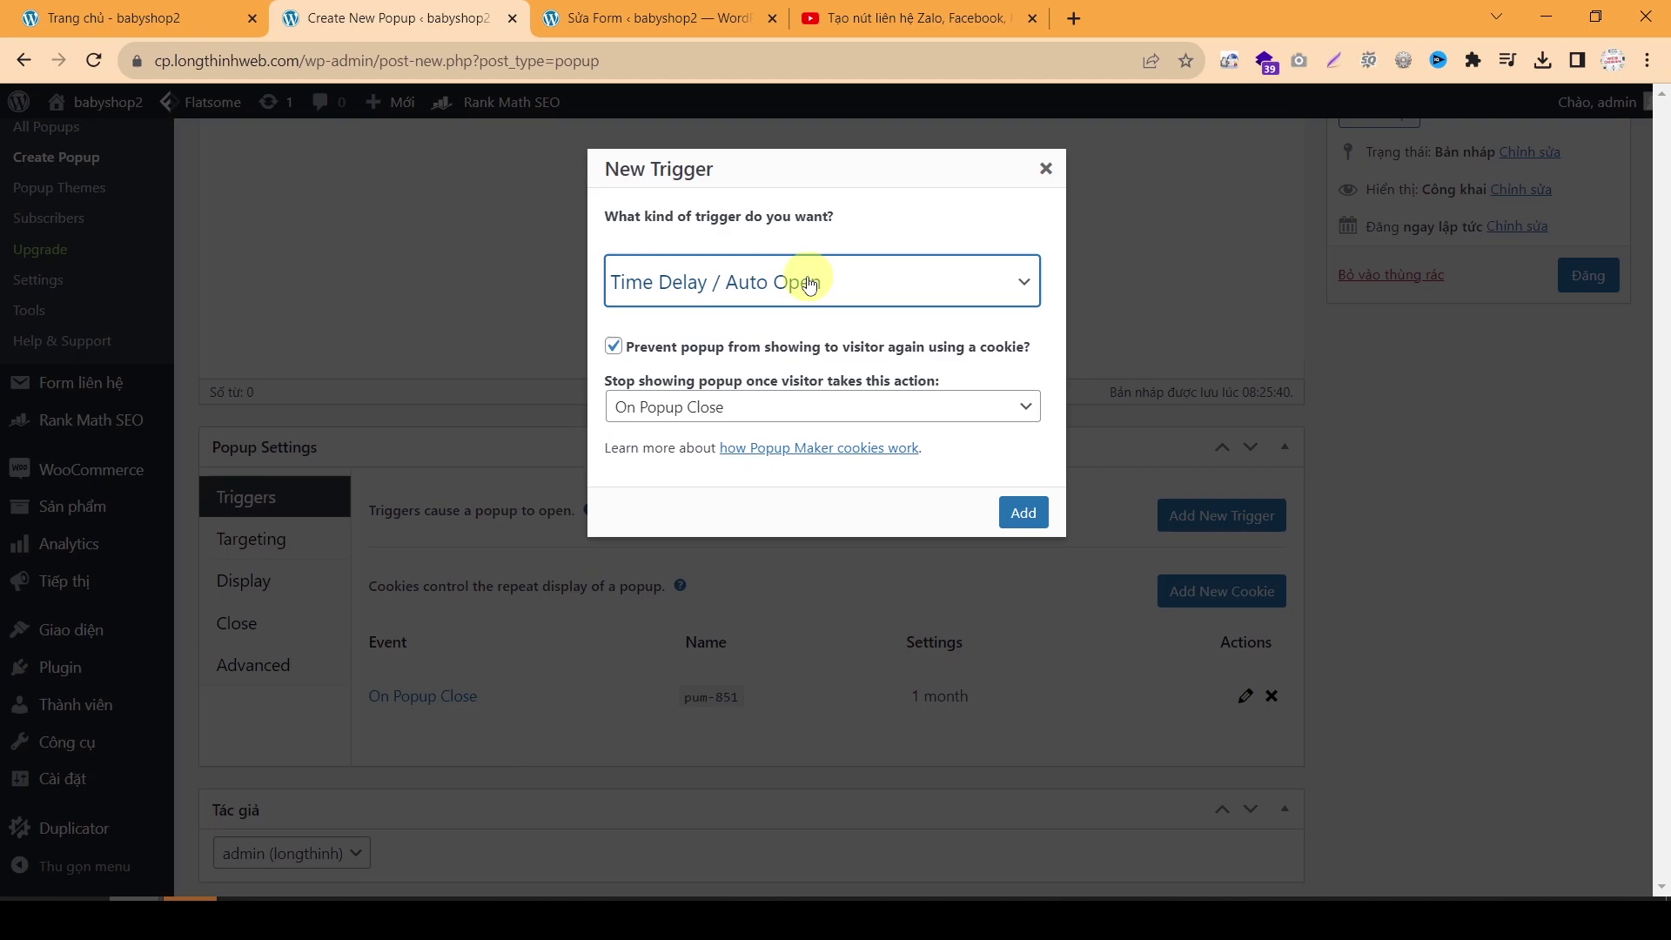
left_click(1027, 515)
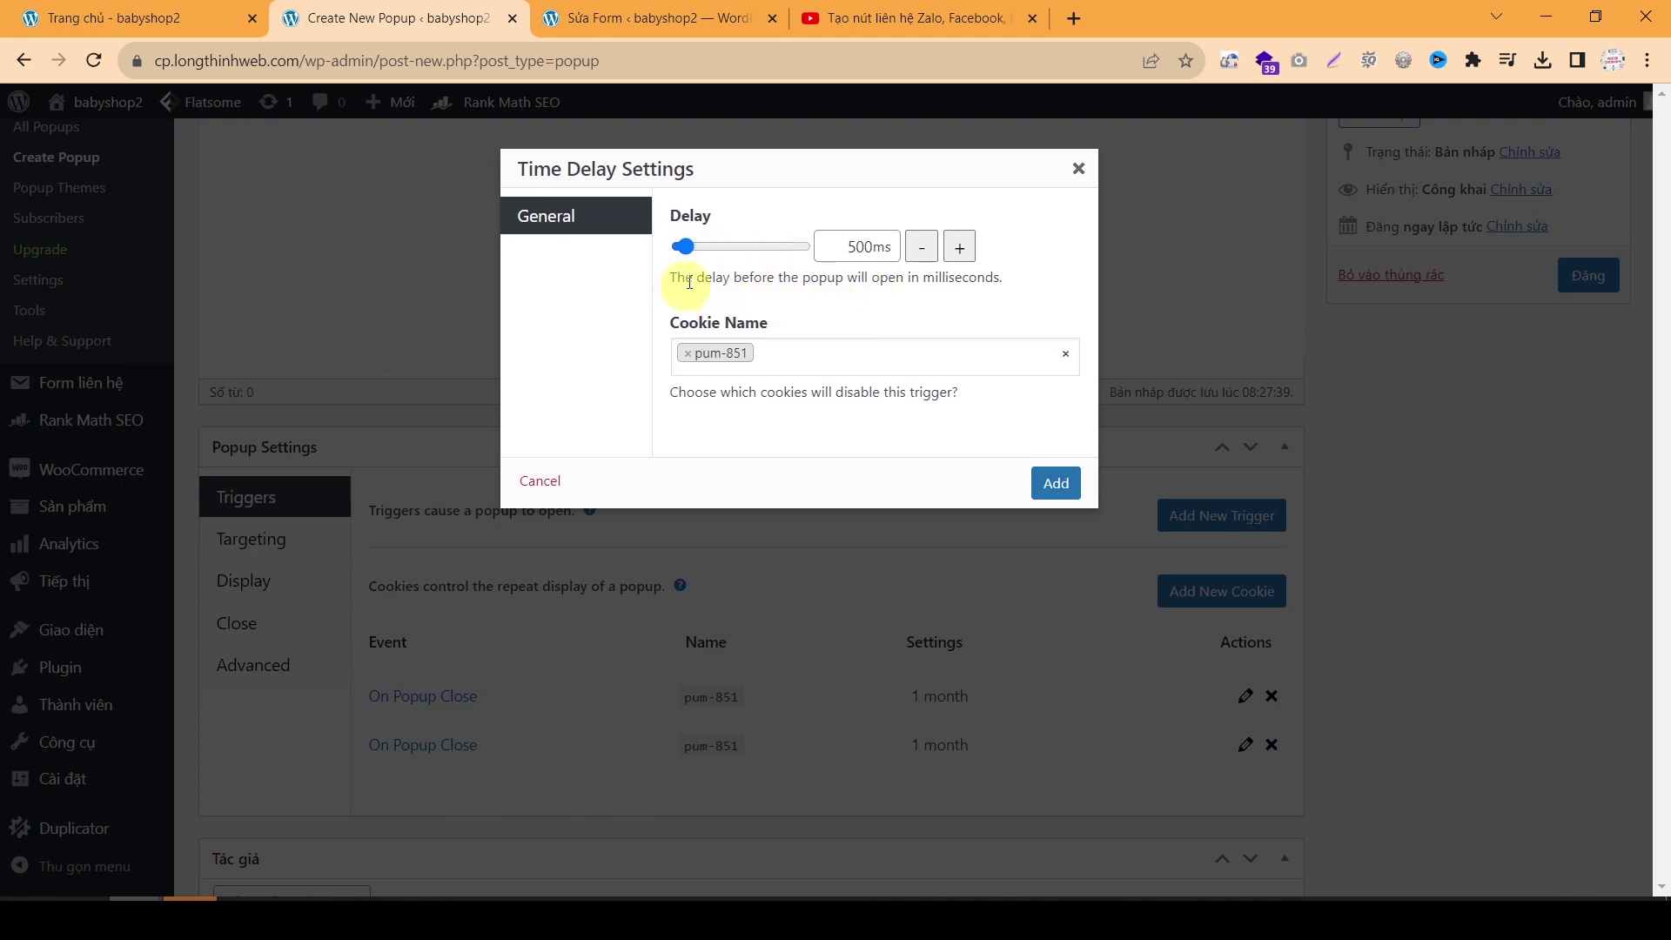
Step: Set the trigger's delay to 500 ms, keep pum-851 as its cookie name, and add the trigger
mouse_move(684, 247)
left_mouse_down()
mouse_move(721, 252)
mouse_move(701, 251)
left_mouse_up()
left_click(924, 247)
left_click(958, 248)
left_click(925, 248)
left_click(924, 248)
left_click(958, 248)
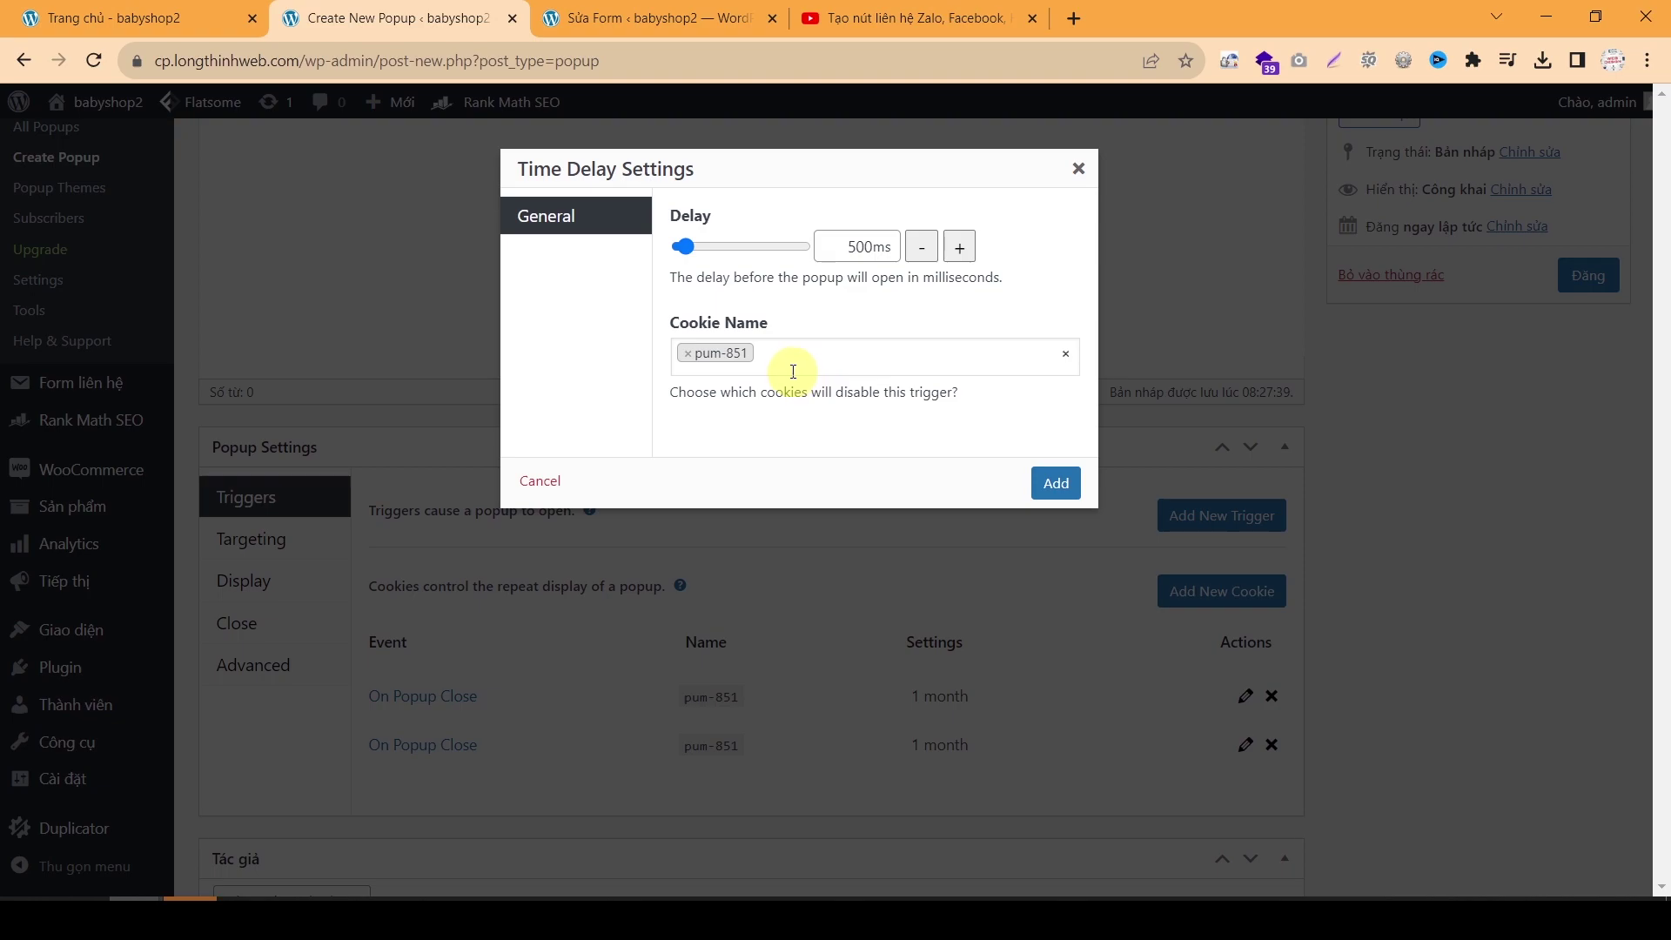
left_click(1056, 483)
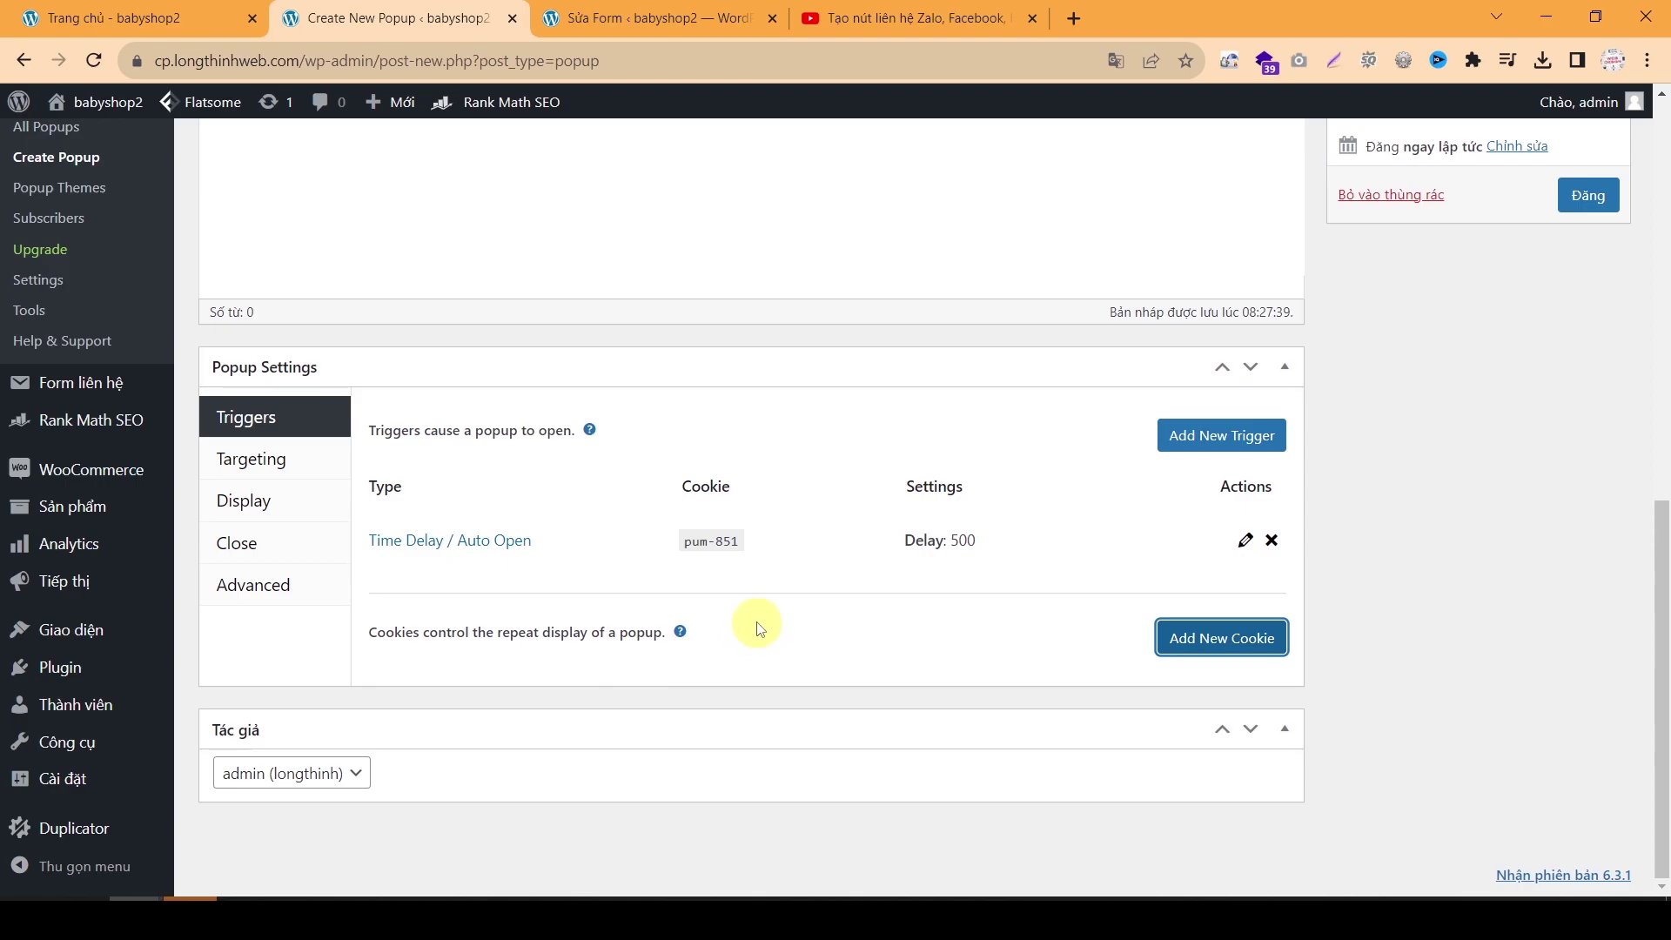
Step: Add a new cookie for the popup that is created On Popup Open
left_click(1195, 646)
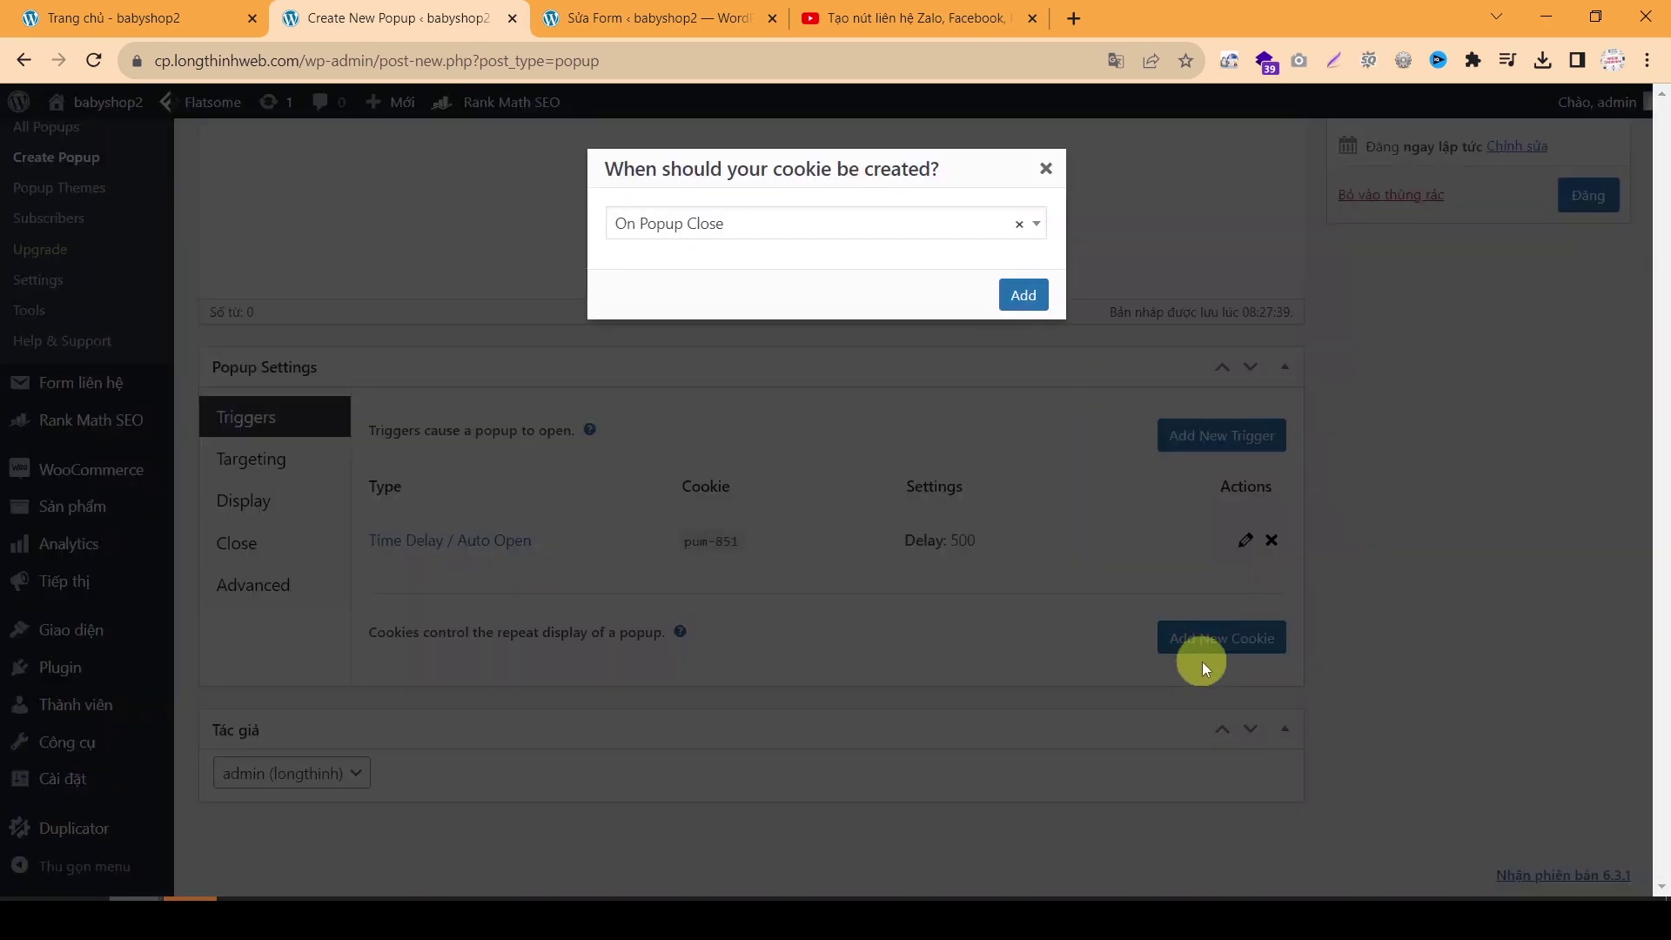
left_click(753, 233)
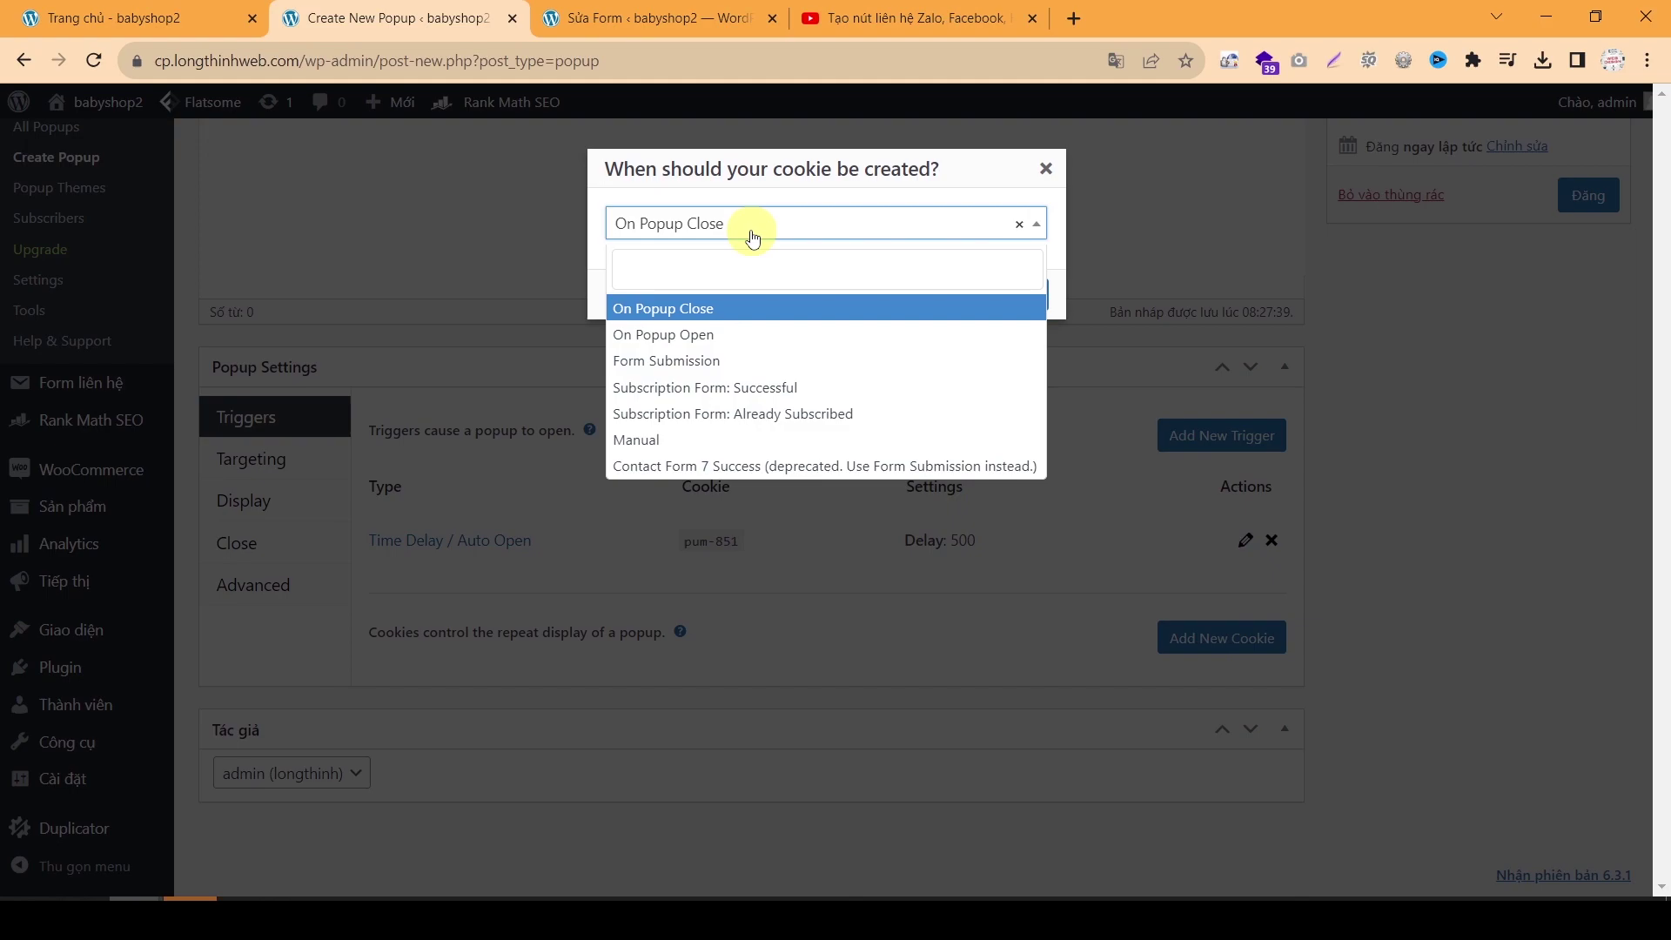
left_click(746, 311)
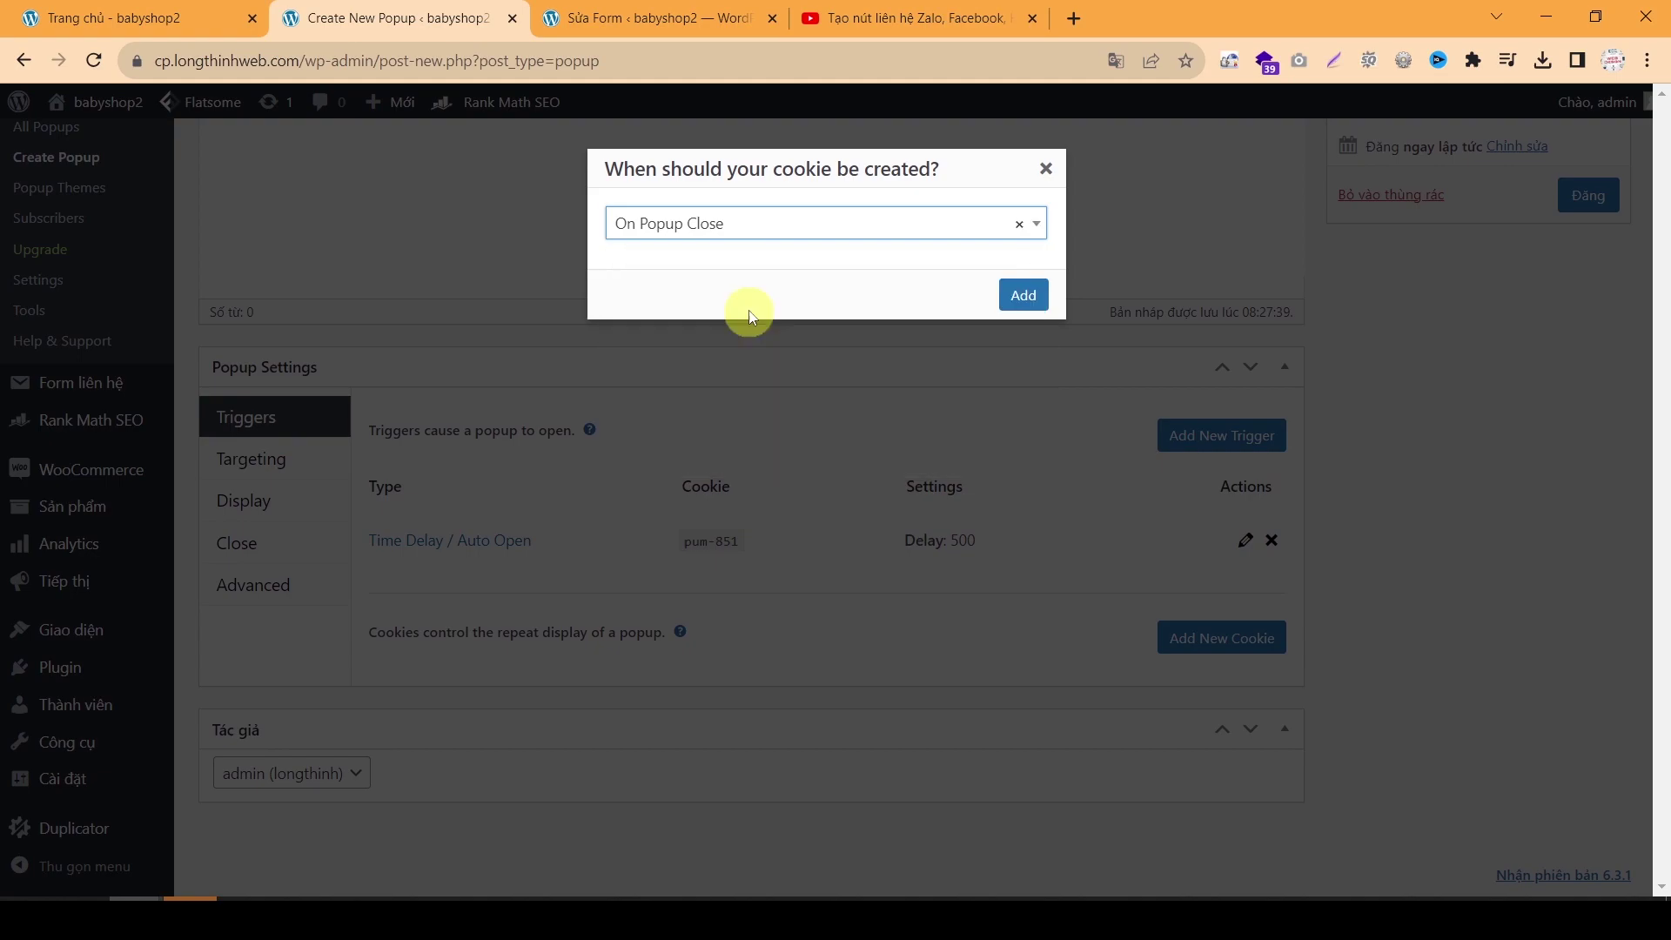
left_click(721, 229)
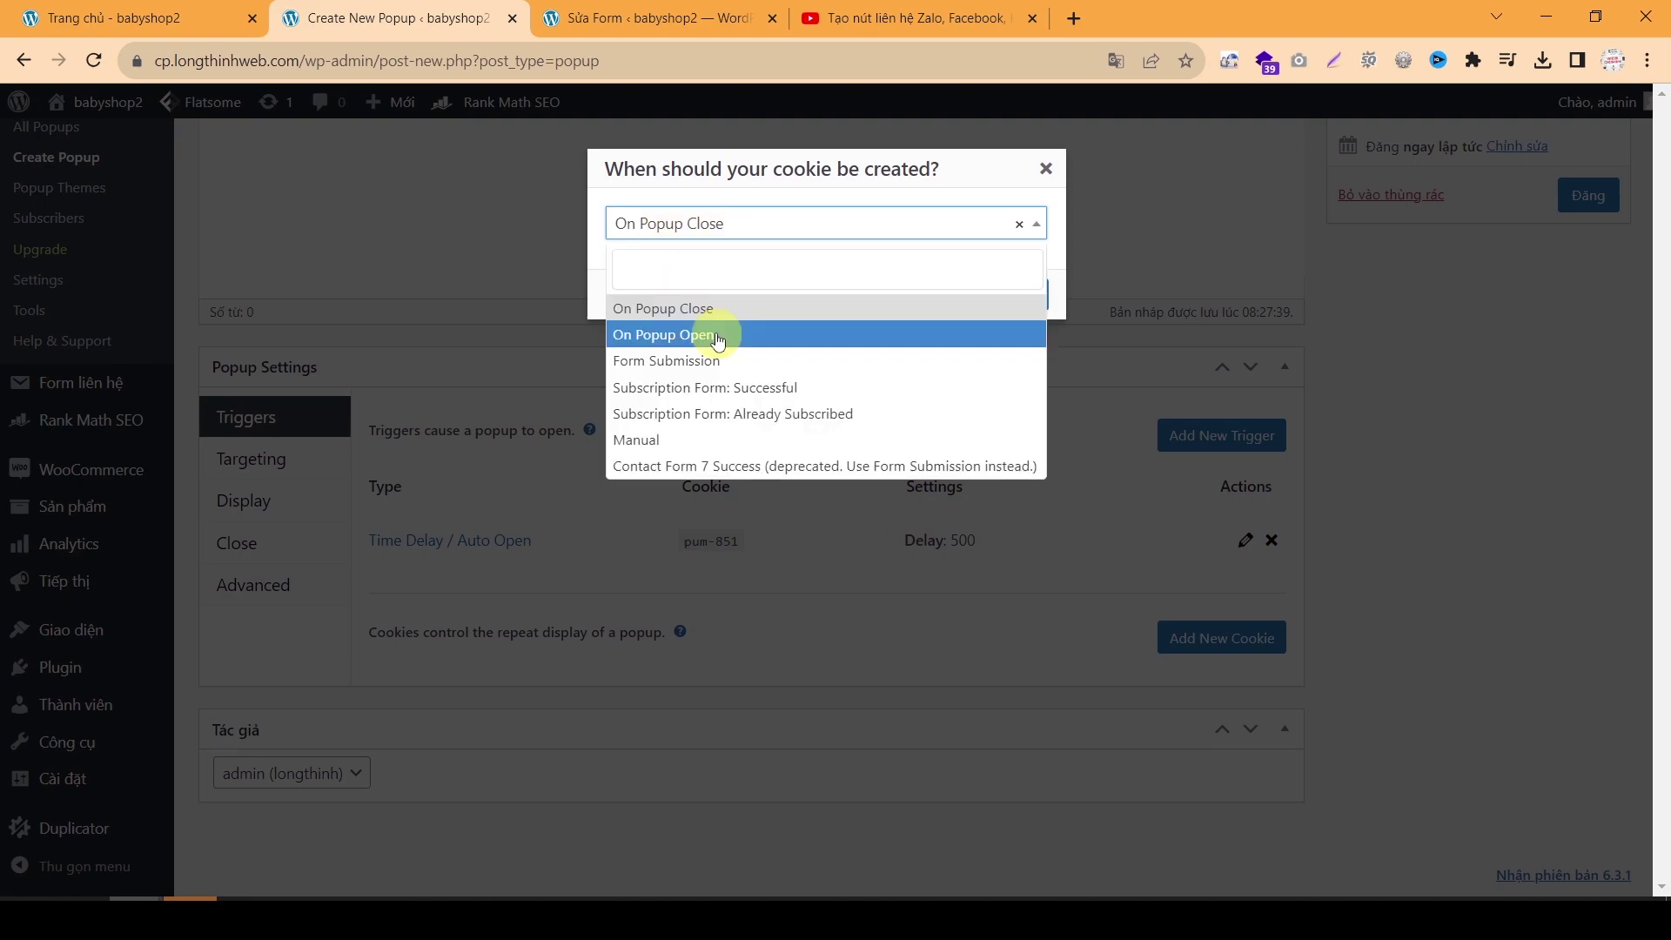
left_click(783, 345)
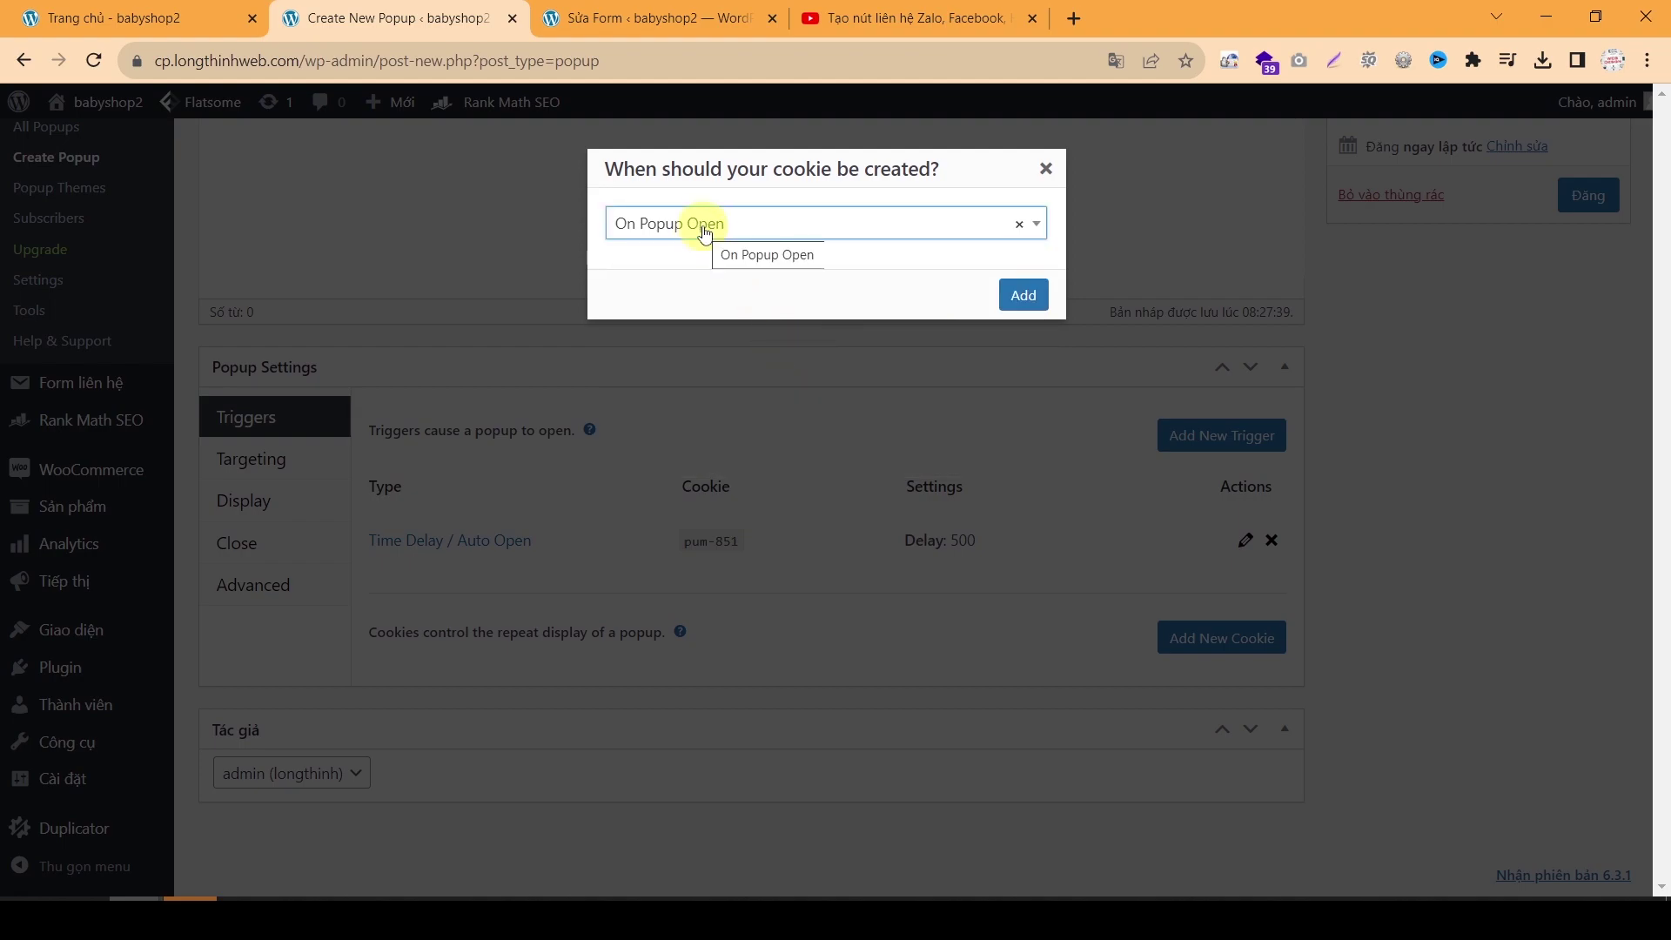
left_click(1025, 300)
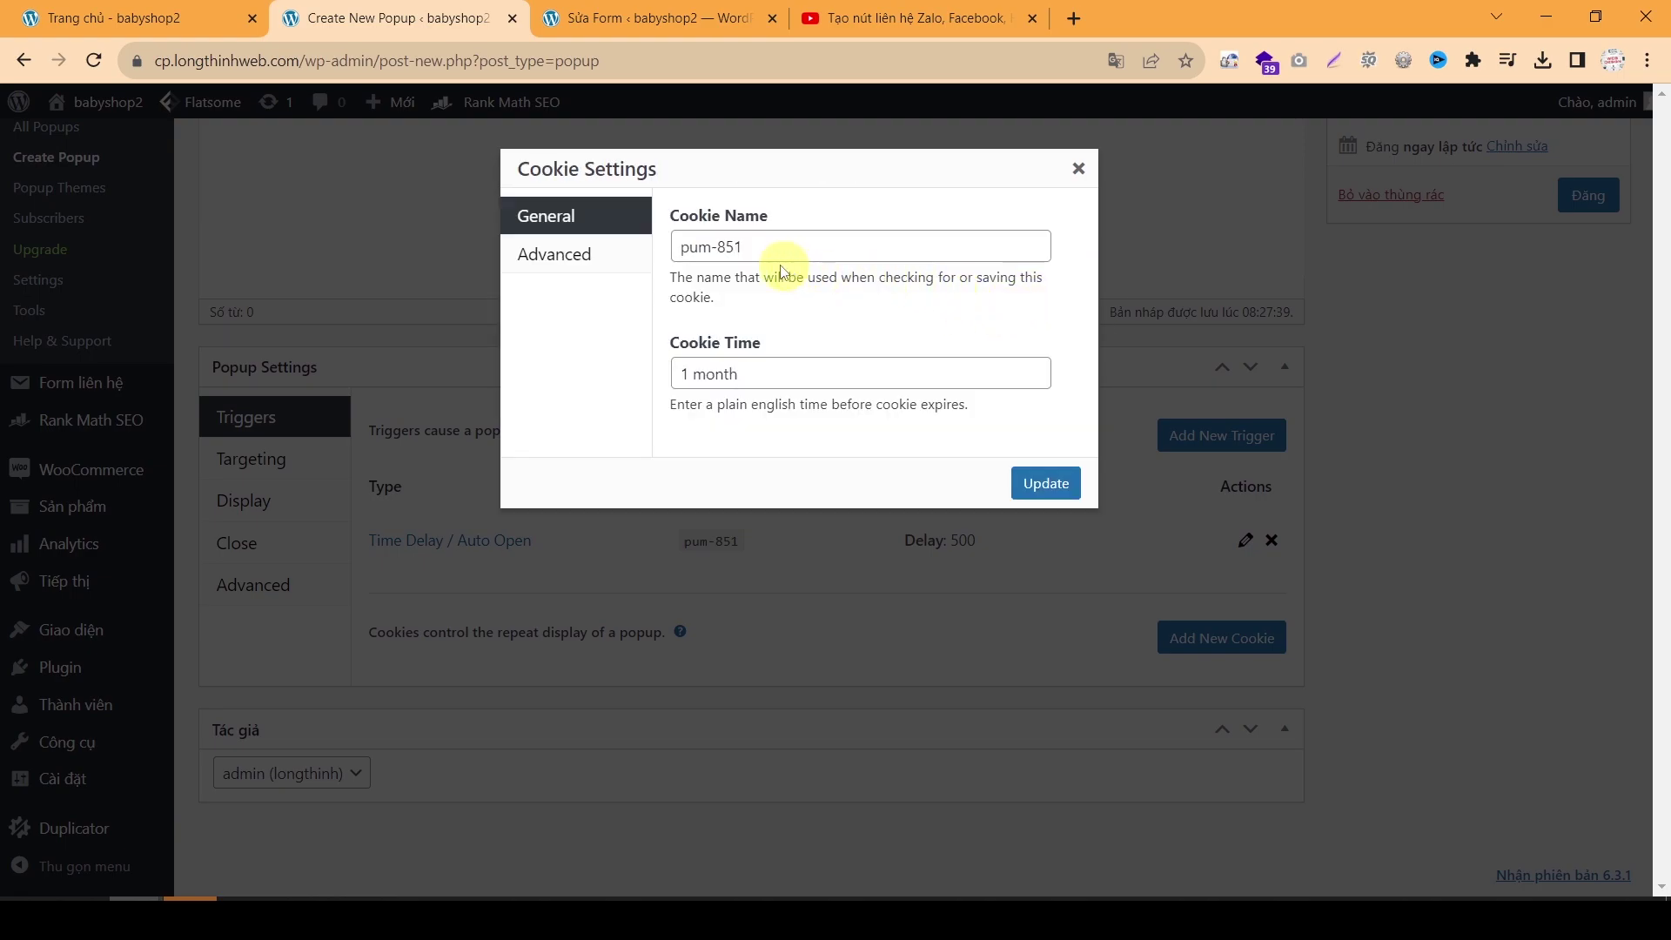
Step: Try 2 and 3 months as the cookie time and set it back to 1 month
left_click_drag(683, 246, 769, 246)
left_click(733, 374)
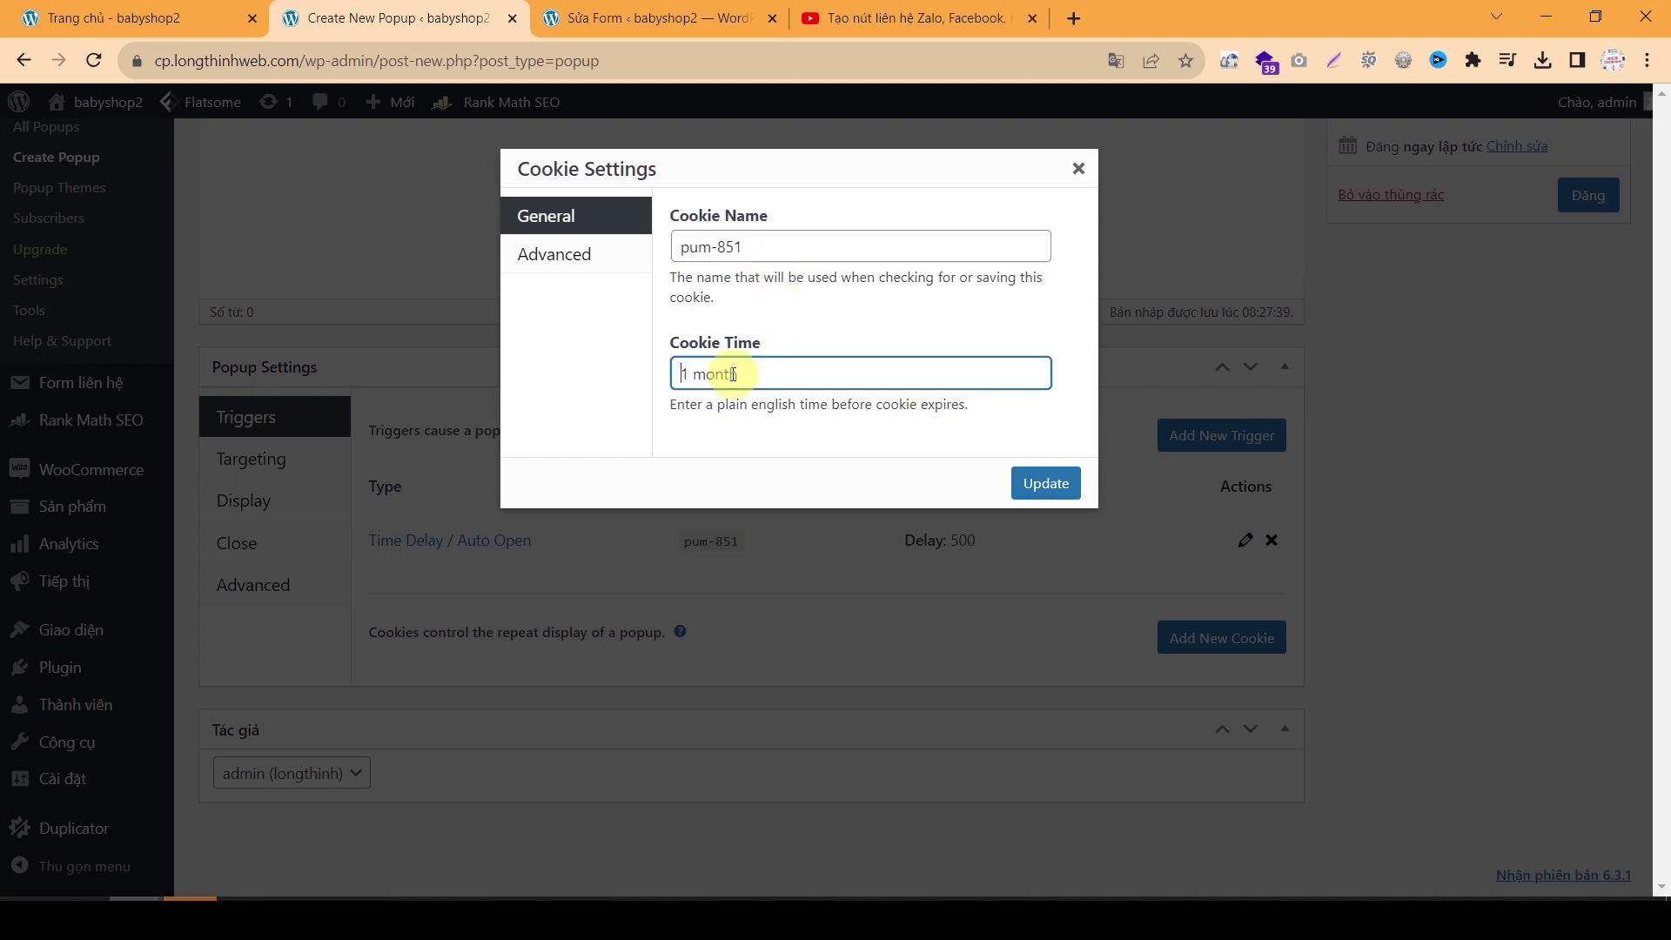
double_click(686, 373)
type("2")
double_click(688, 374)
type("3")
left_click(692, 431)
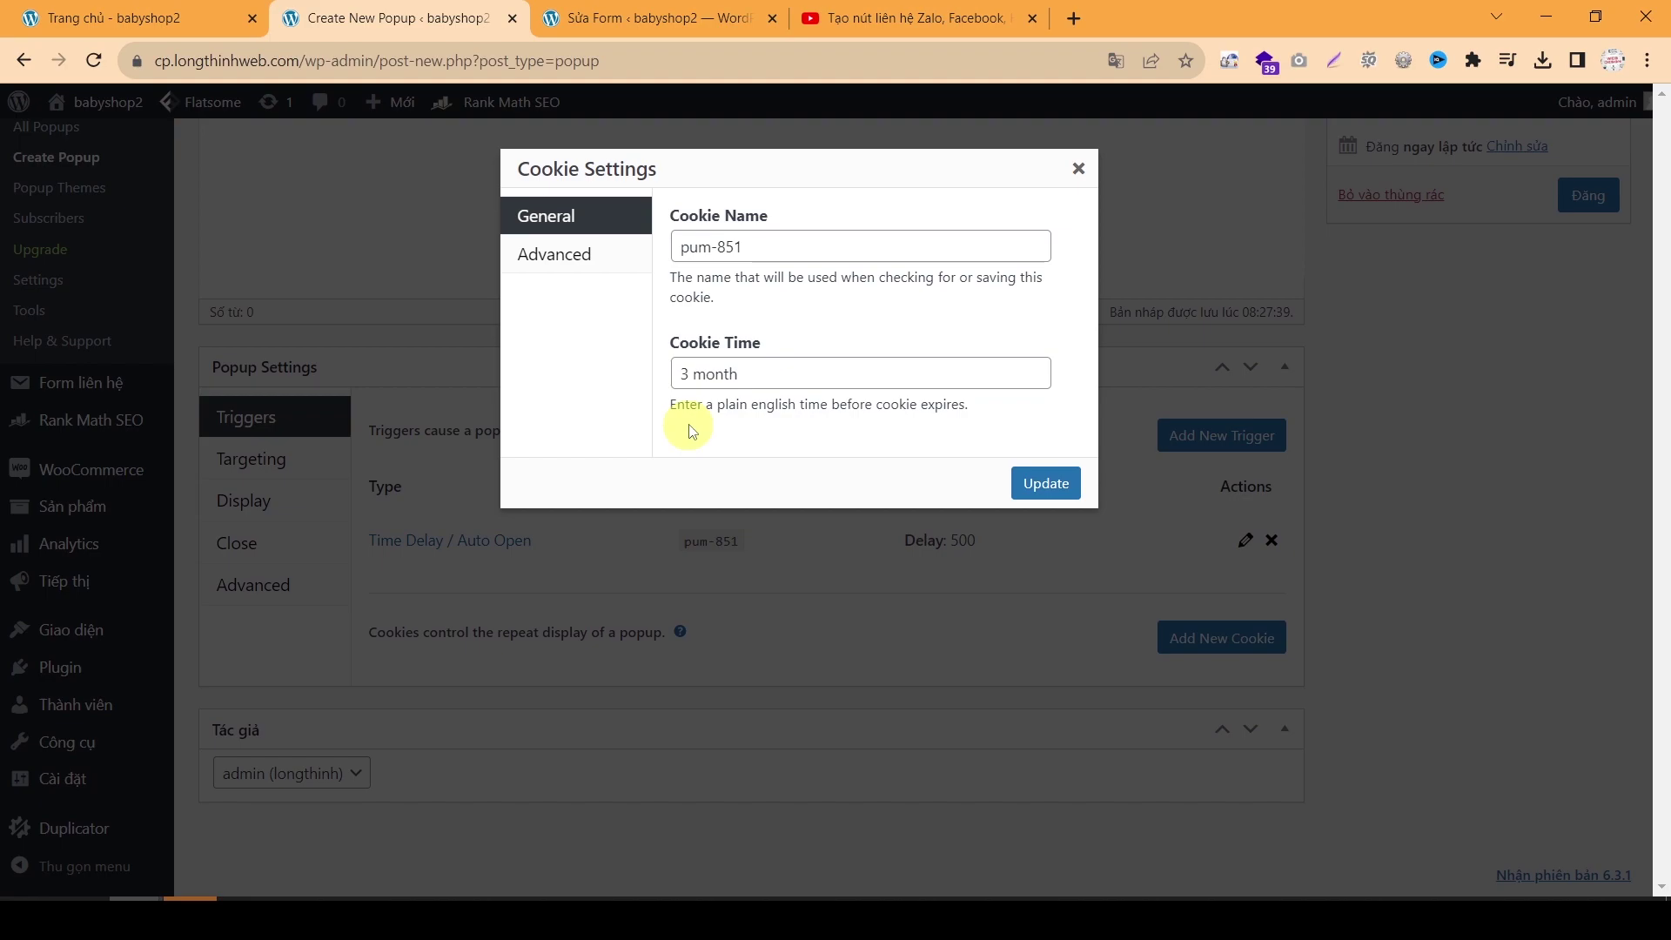
left_click_drag(687, 374, 663, 373)
type("1")
left_click(731, 438)
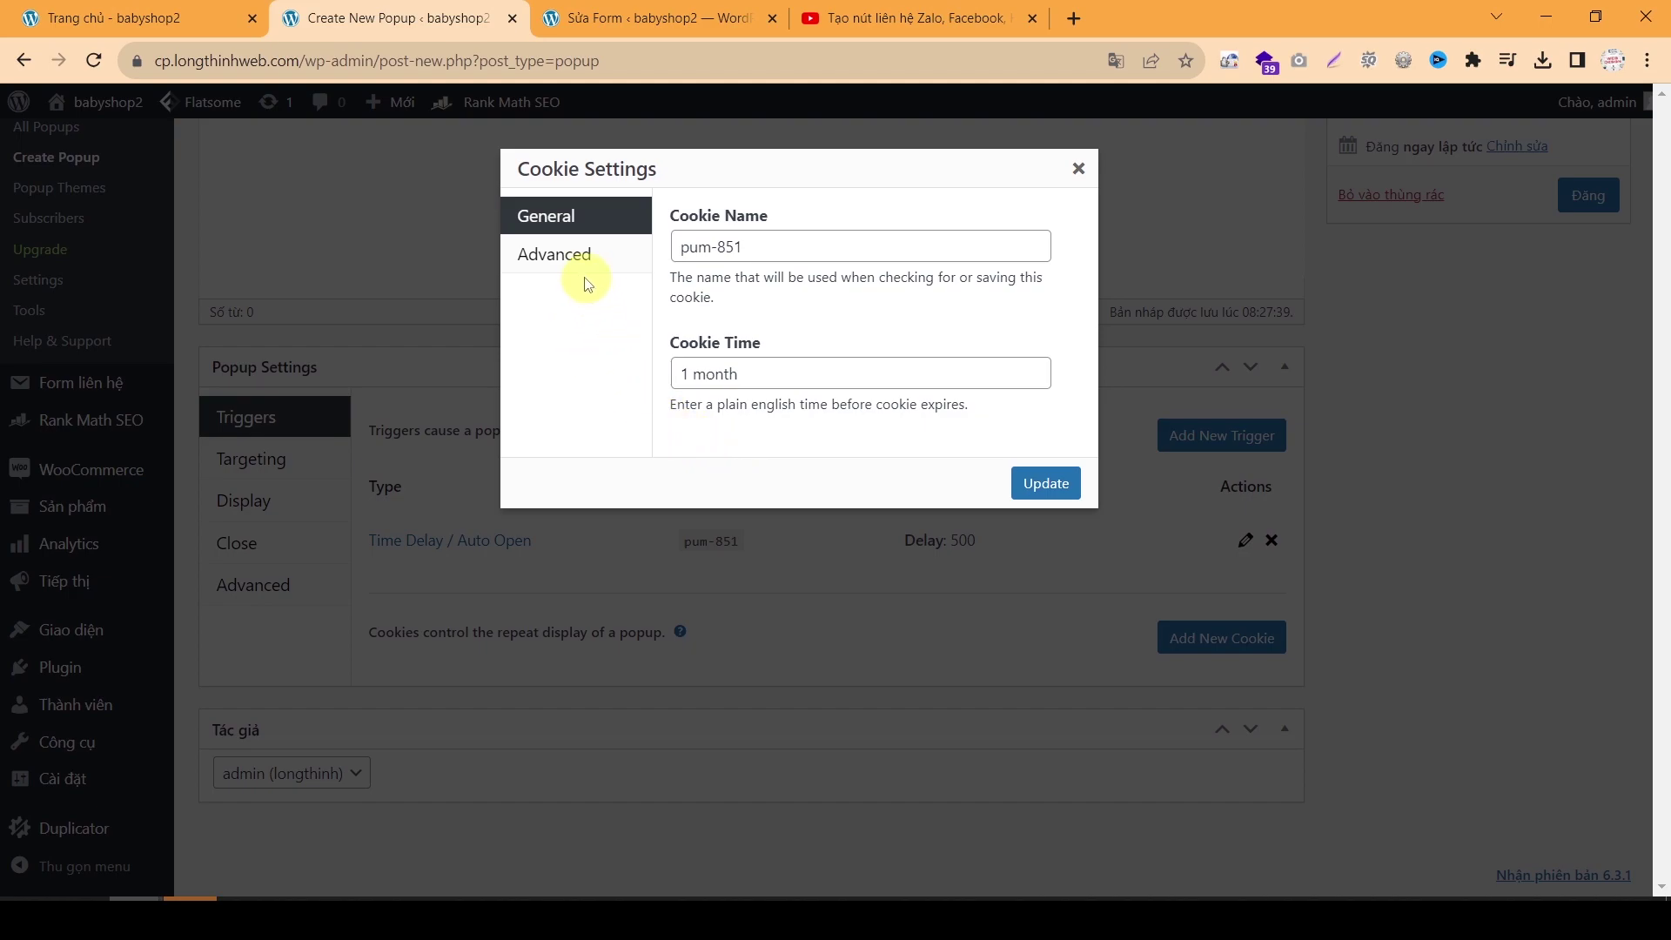
Step: Review the cookie's general and advanced settings, keep Sitewide Cookie enabled, and save the cookie
left_click(578, 253)
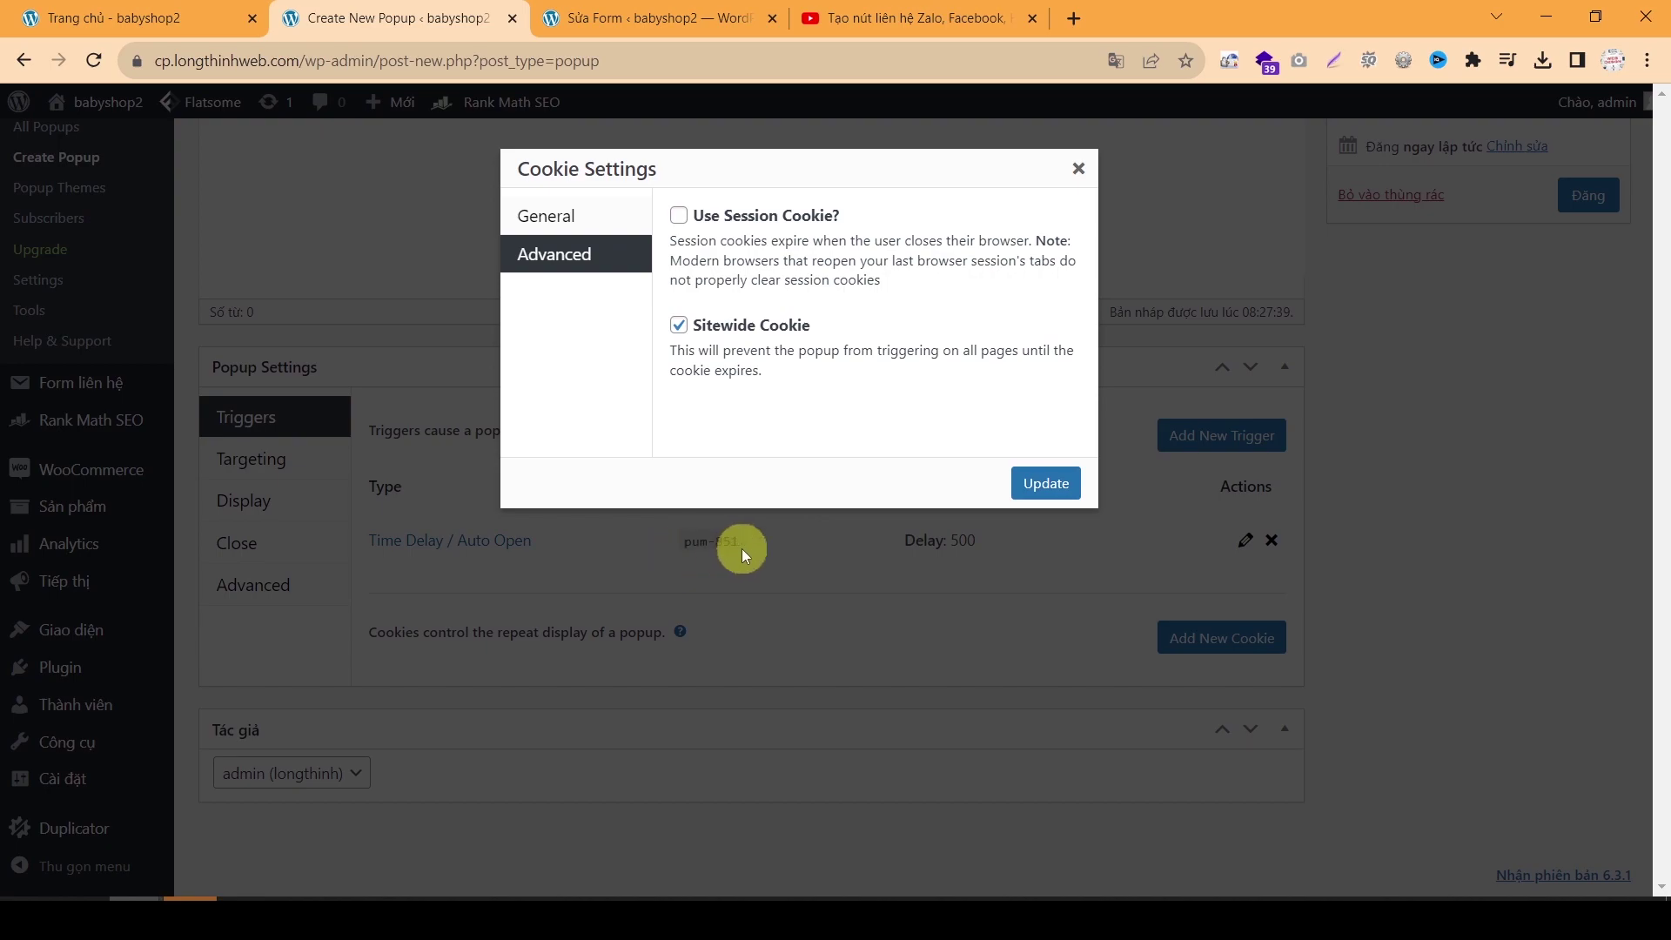
left_click(578, 225)
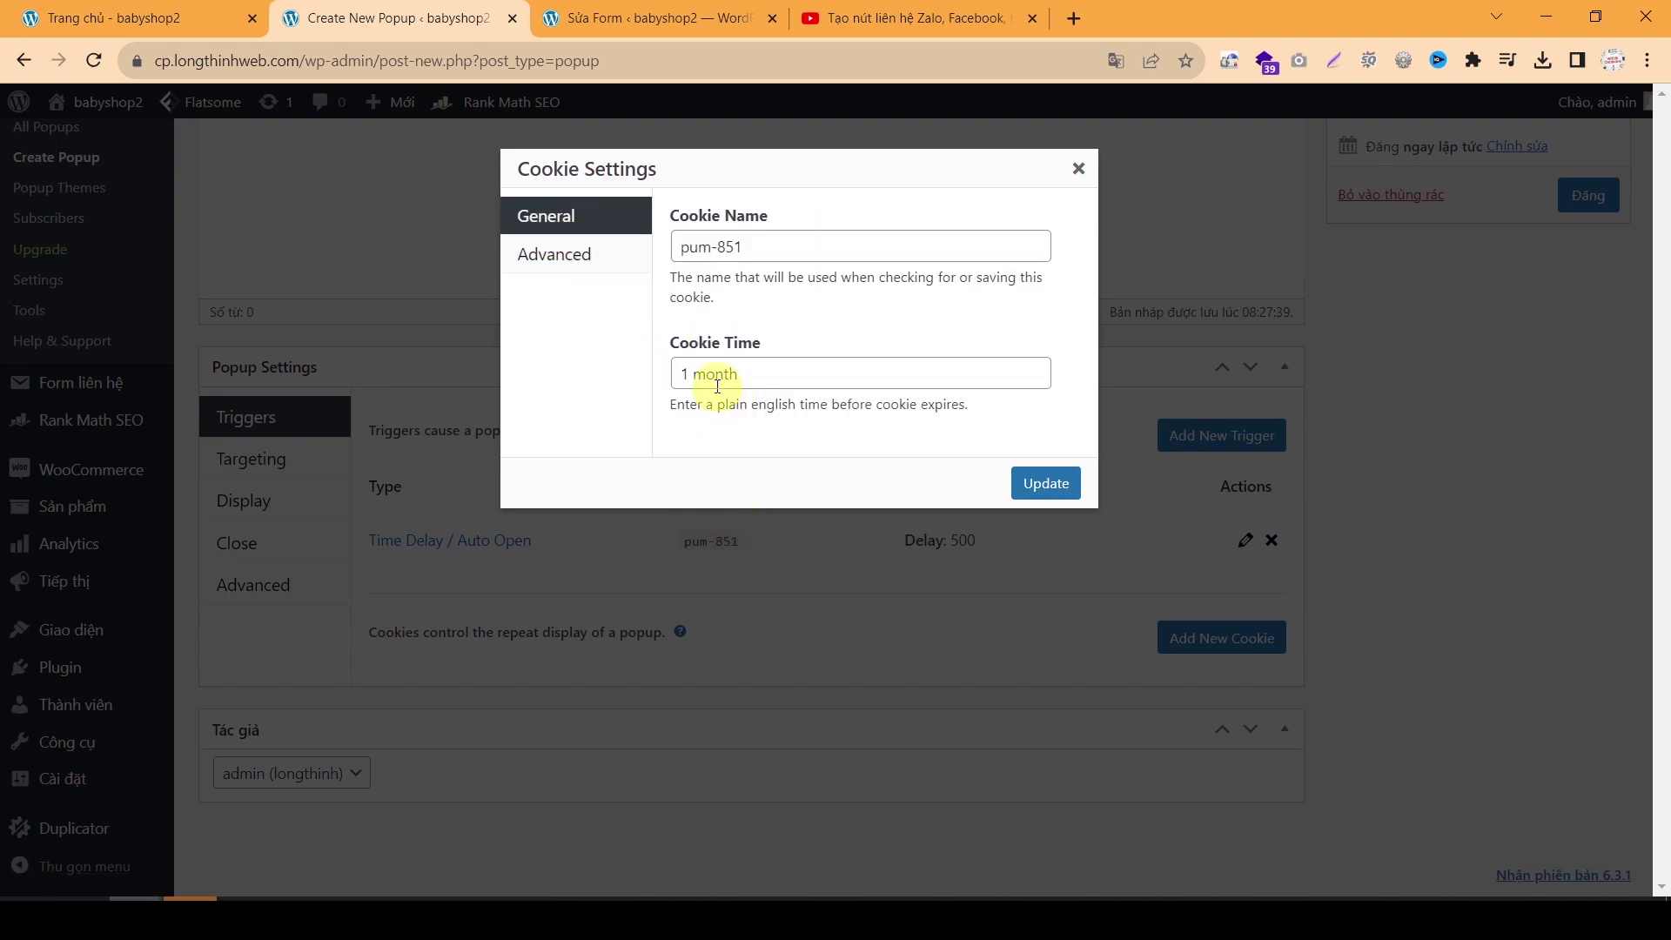
left_click(566, 250)
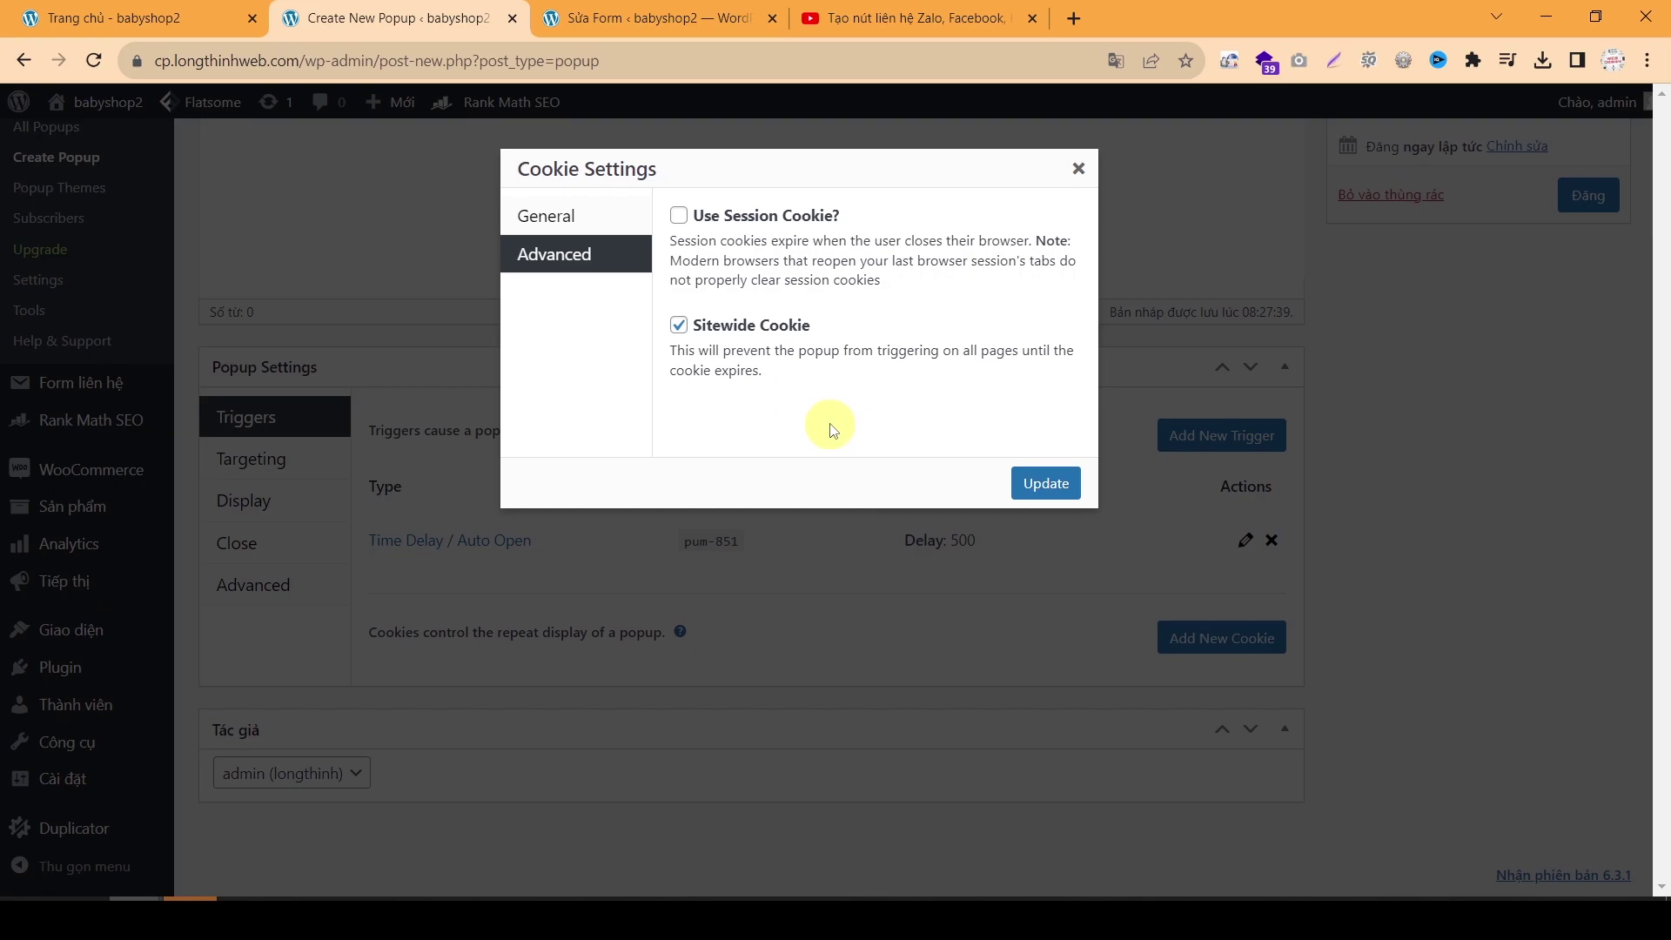
left_click(1047, 489)
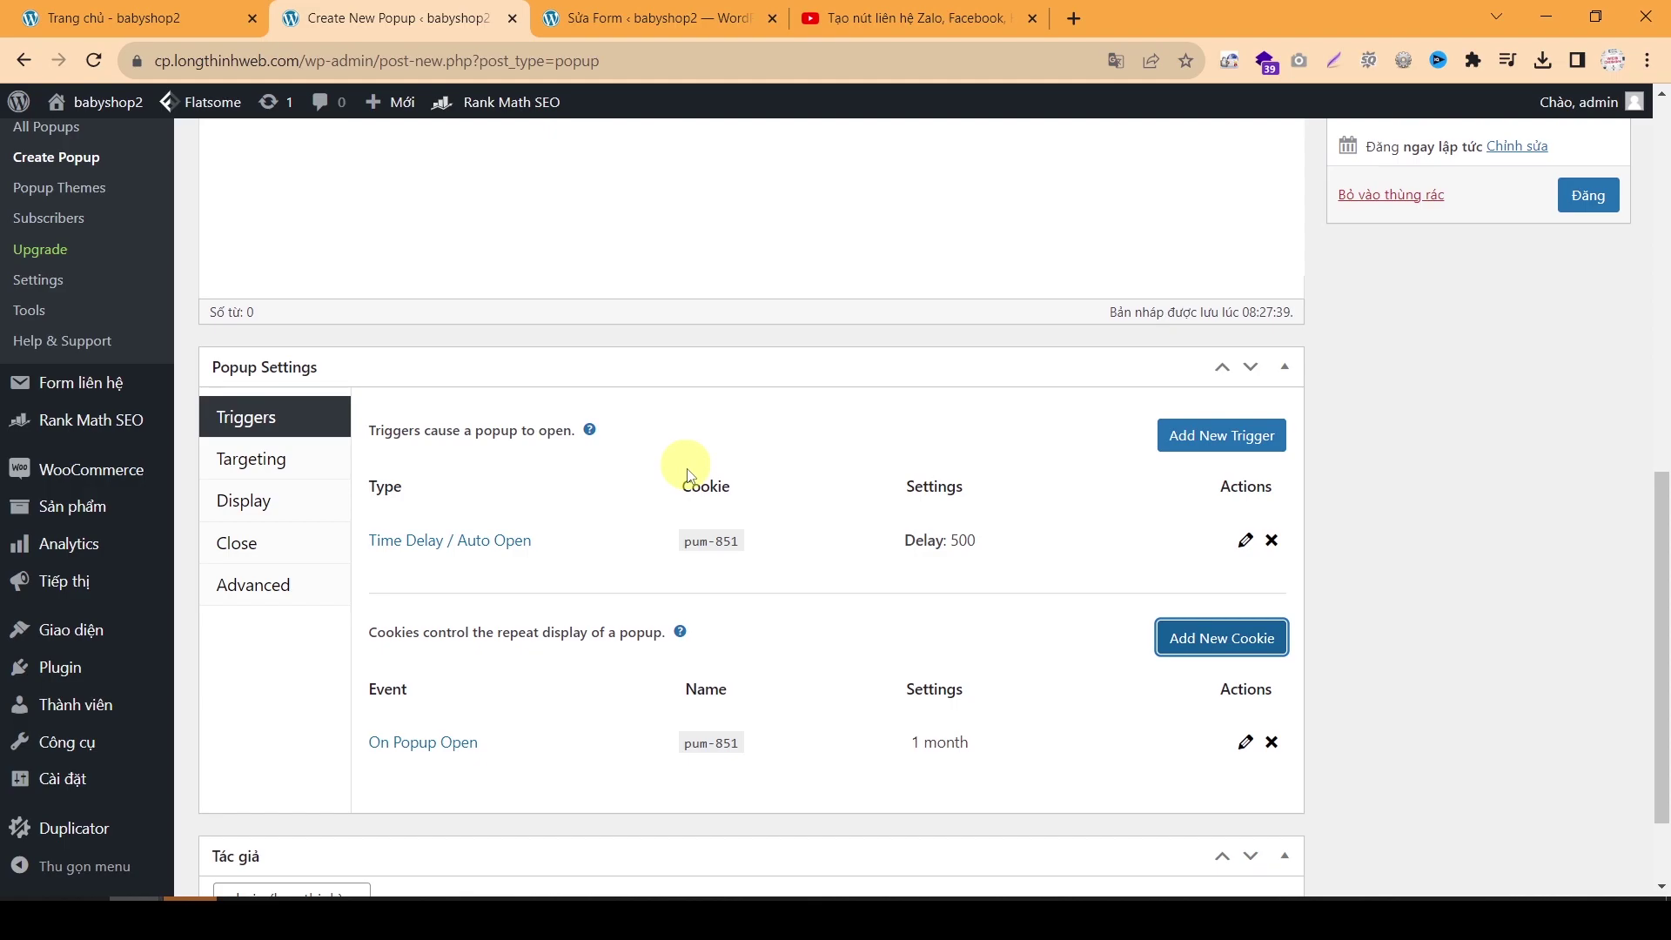
Step: Target the popup to the Home Page and disable it on mobile and tablet devices
left_click(300, 462)
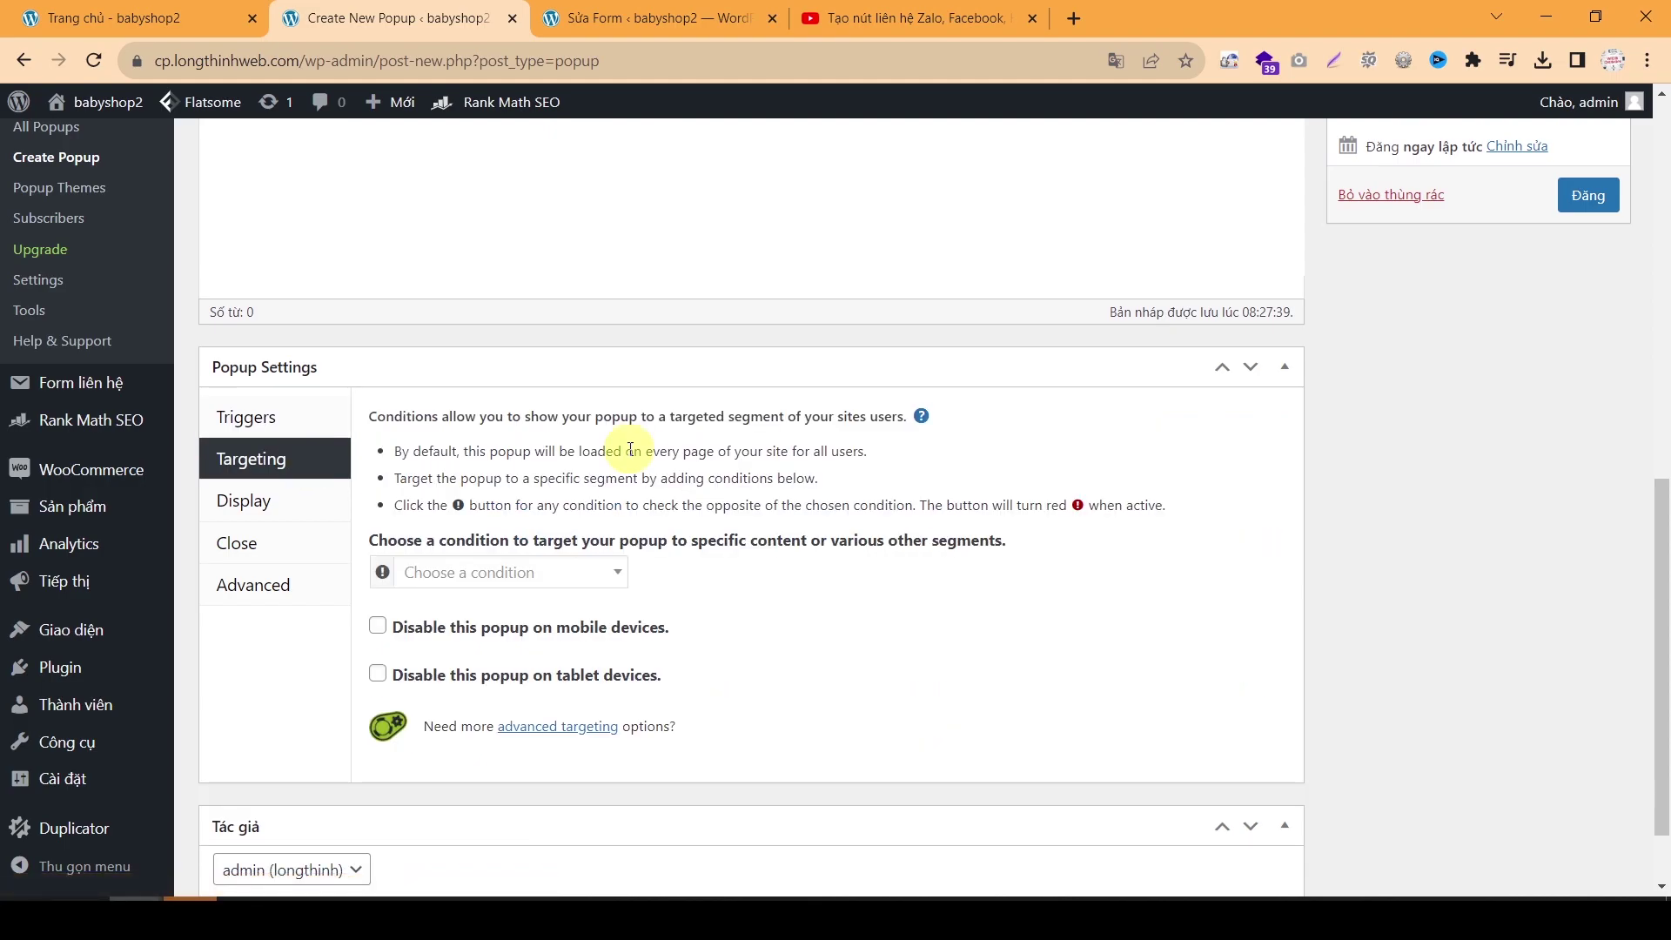
left_click(607, 572)
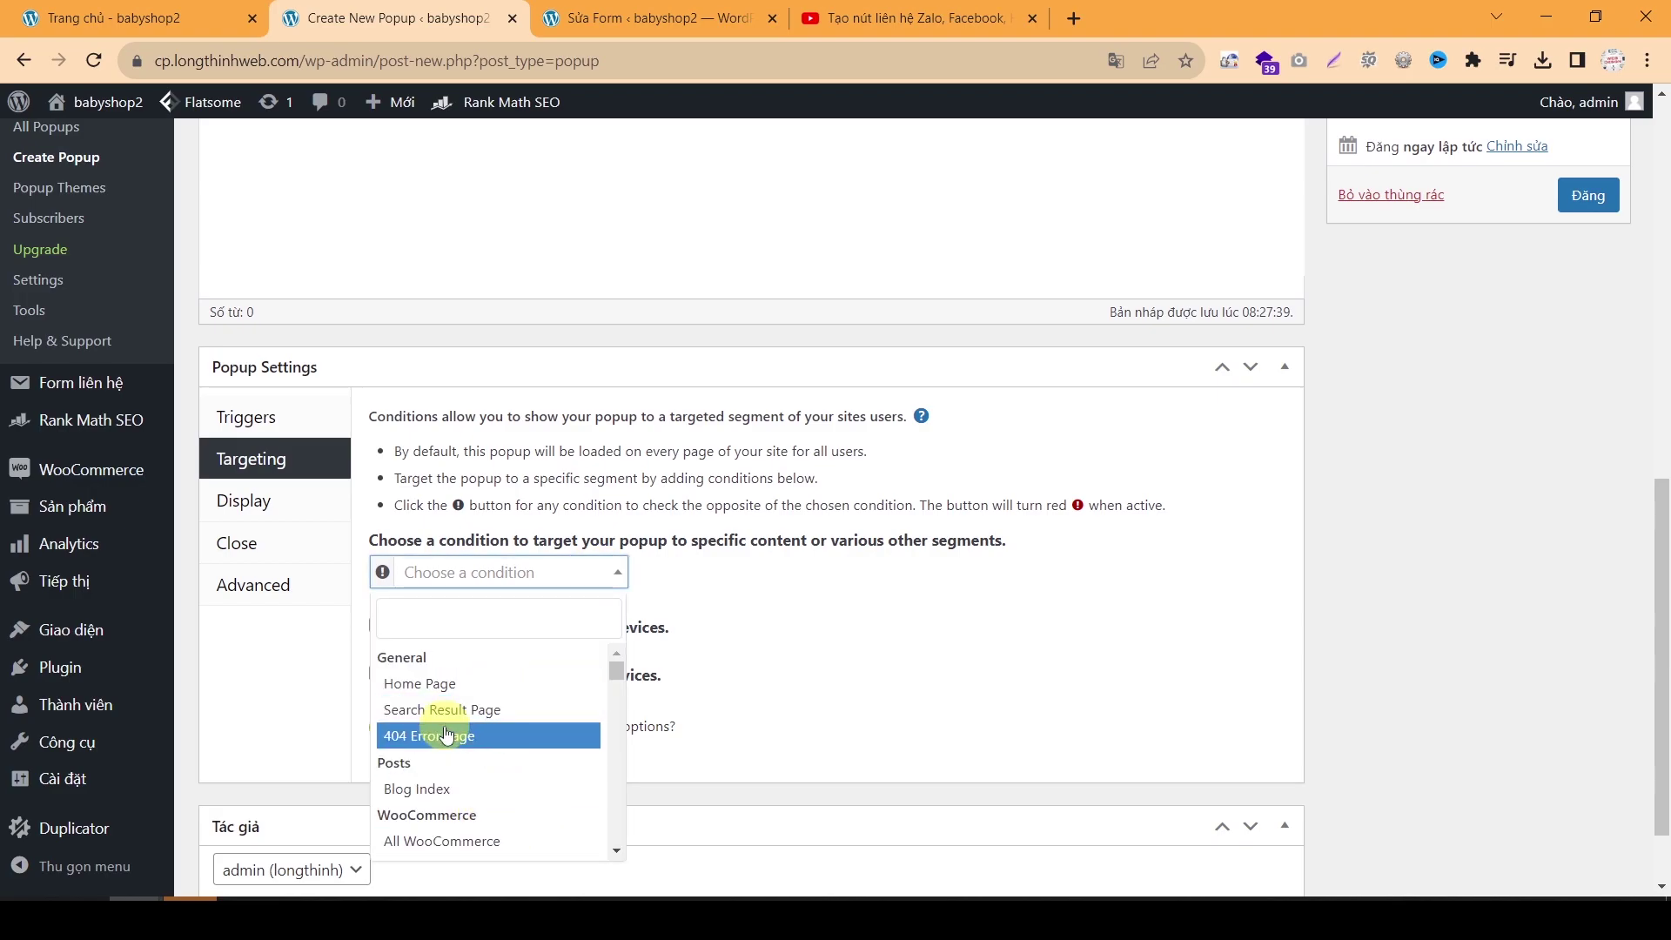
left_click(451, 685)
scroll(831, 635, "down", 2)
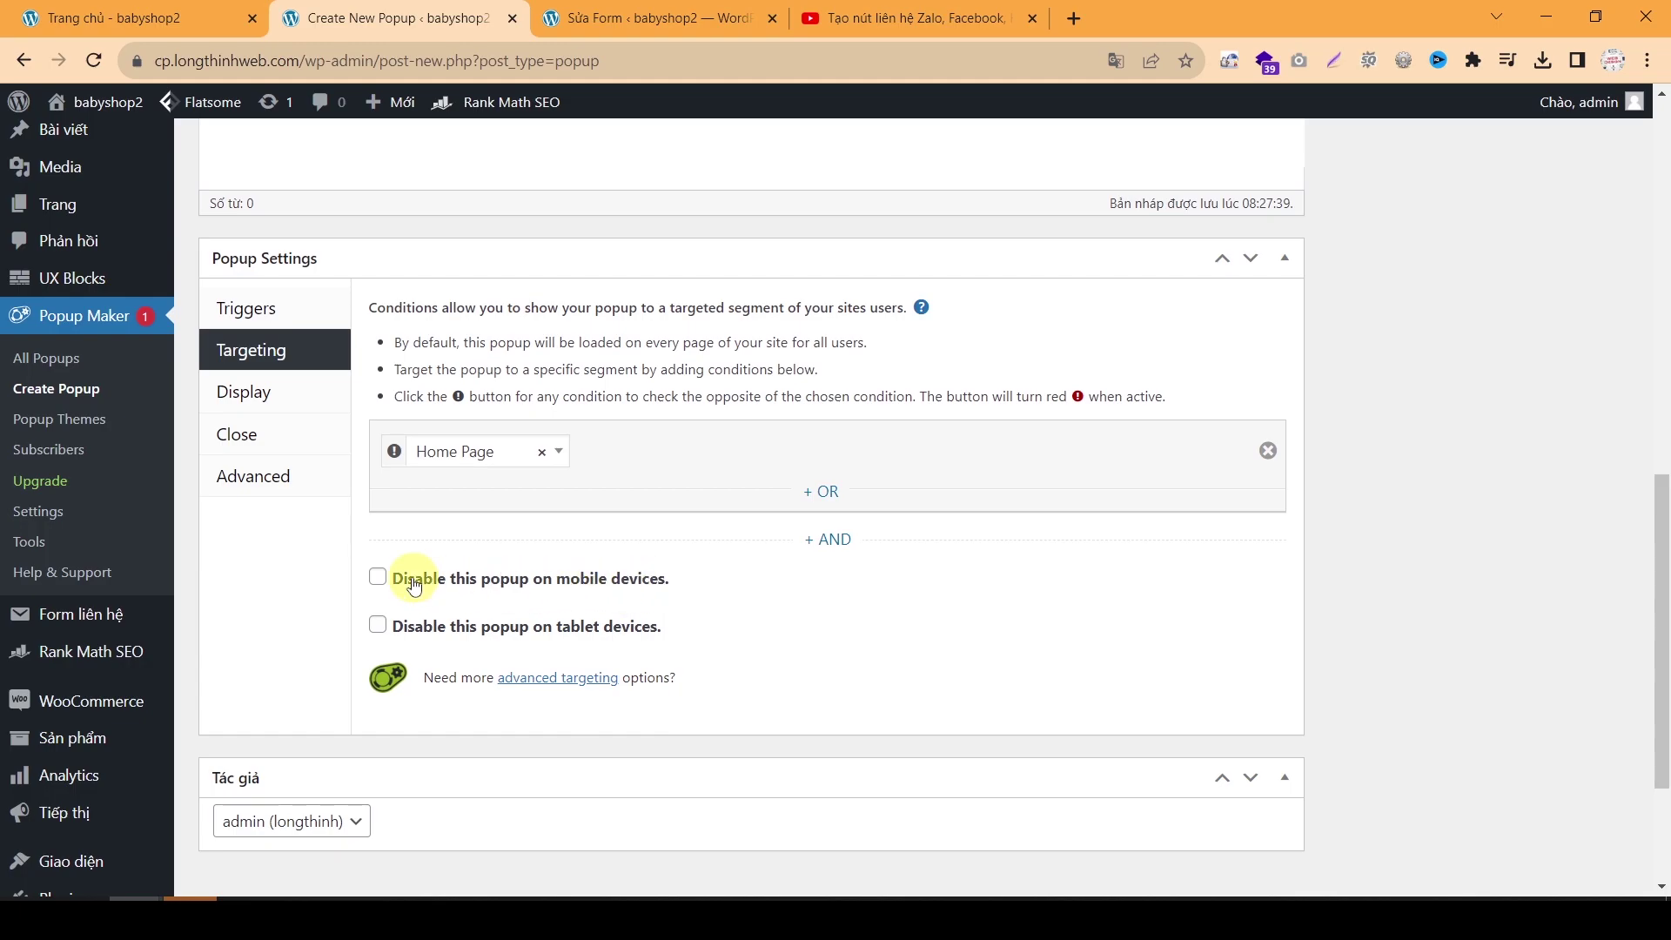
left_click(596, 589)
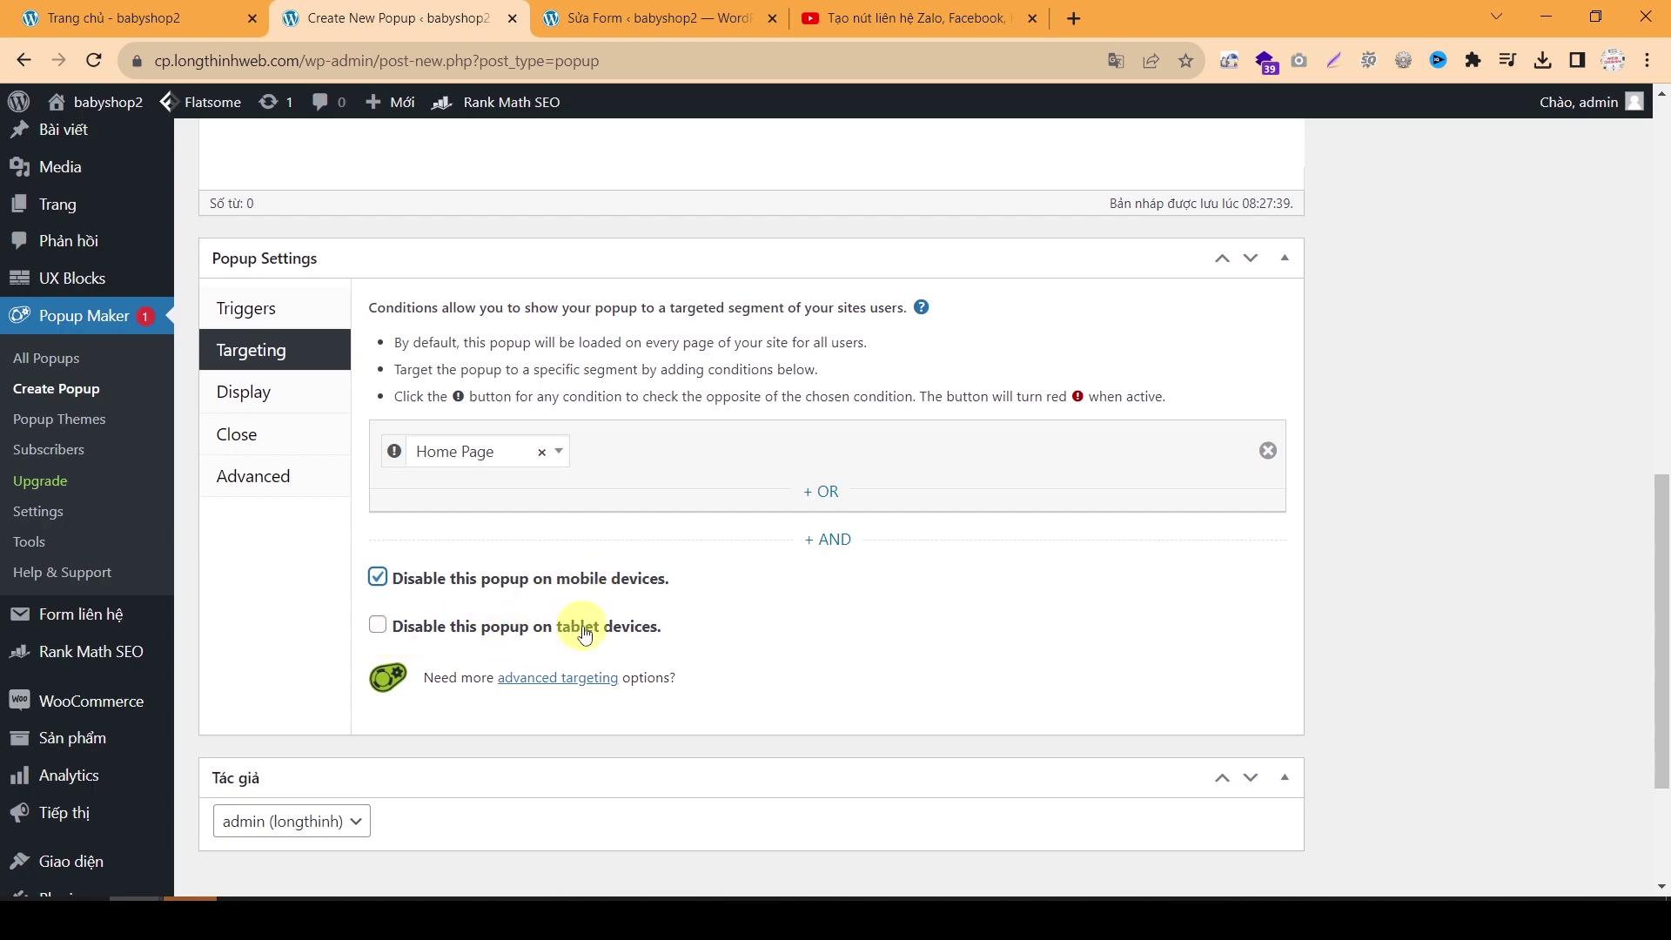
left_click(406, 638)
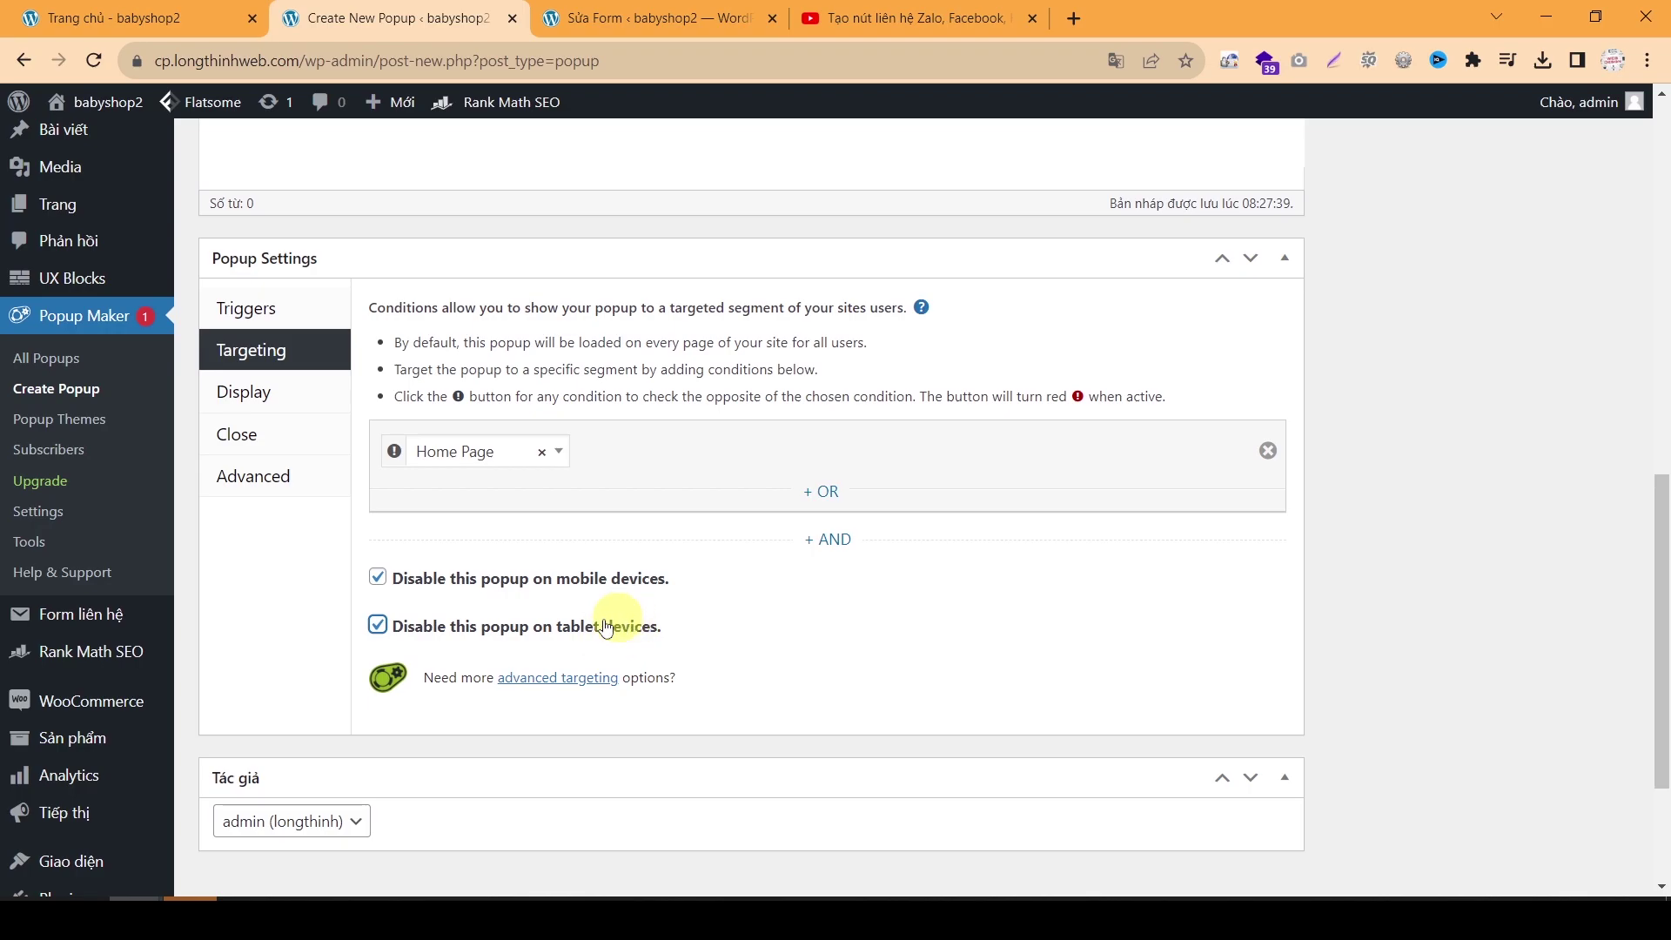
Step: Apply the Center Popup display preset and choose Light Box as the popup theme
left_click(271, 398)
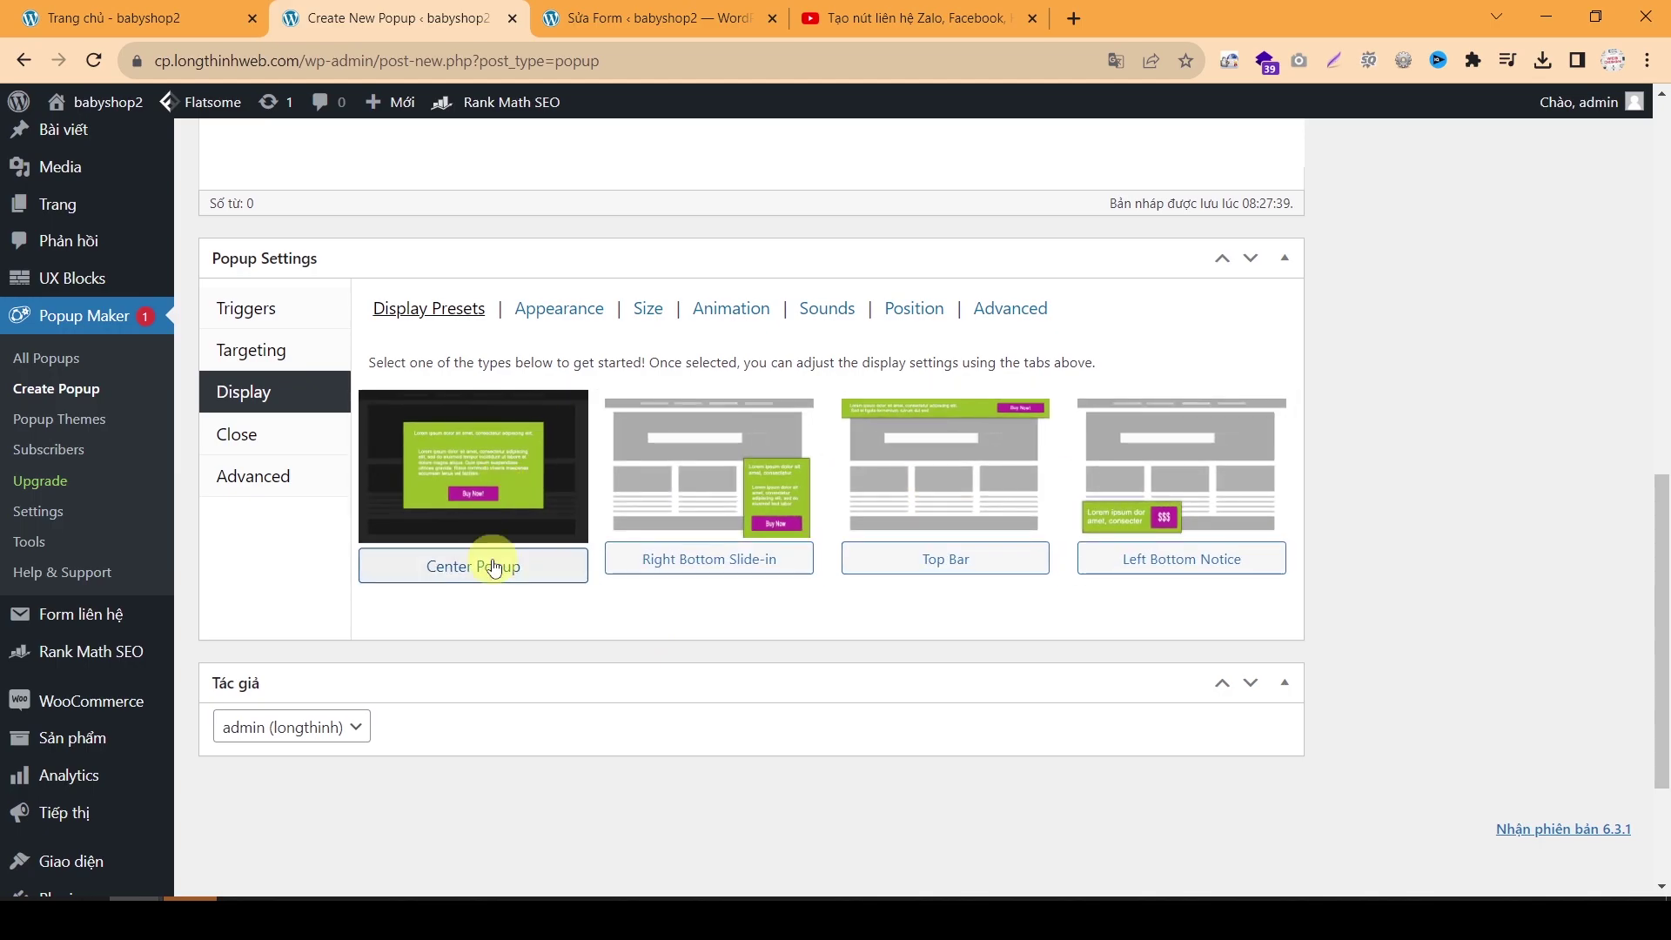
left_click(487, 478)
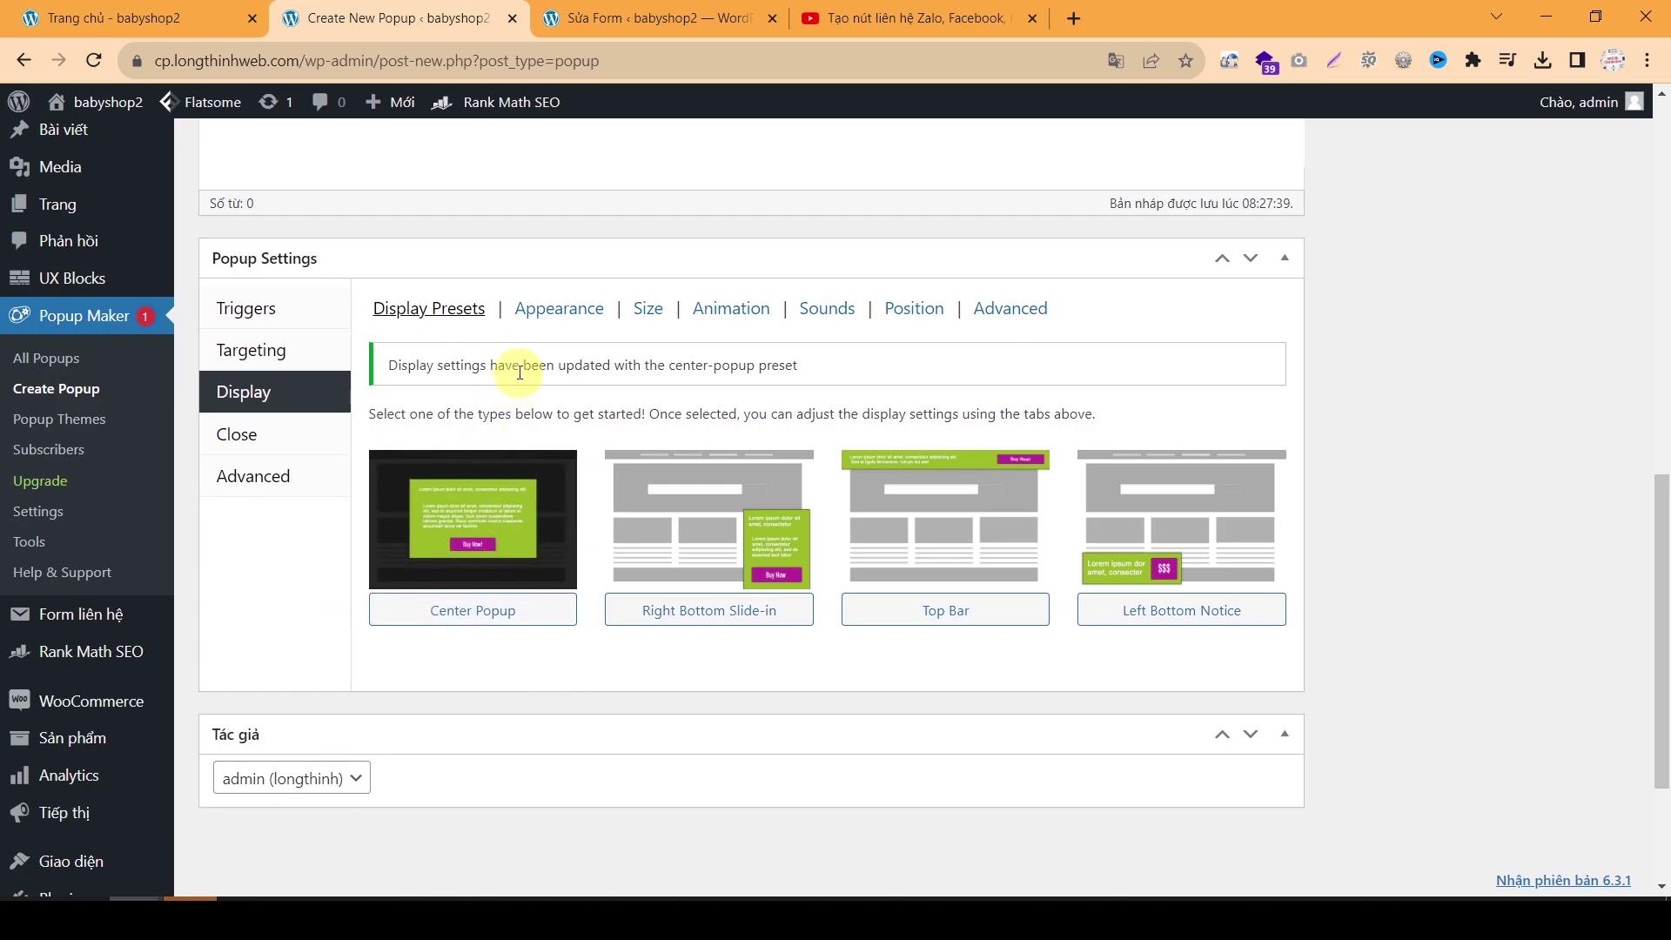
left_click(562, 315)
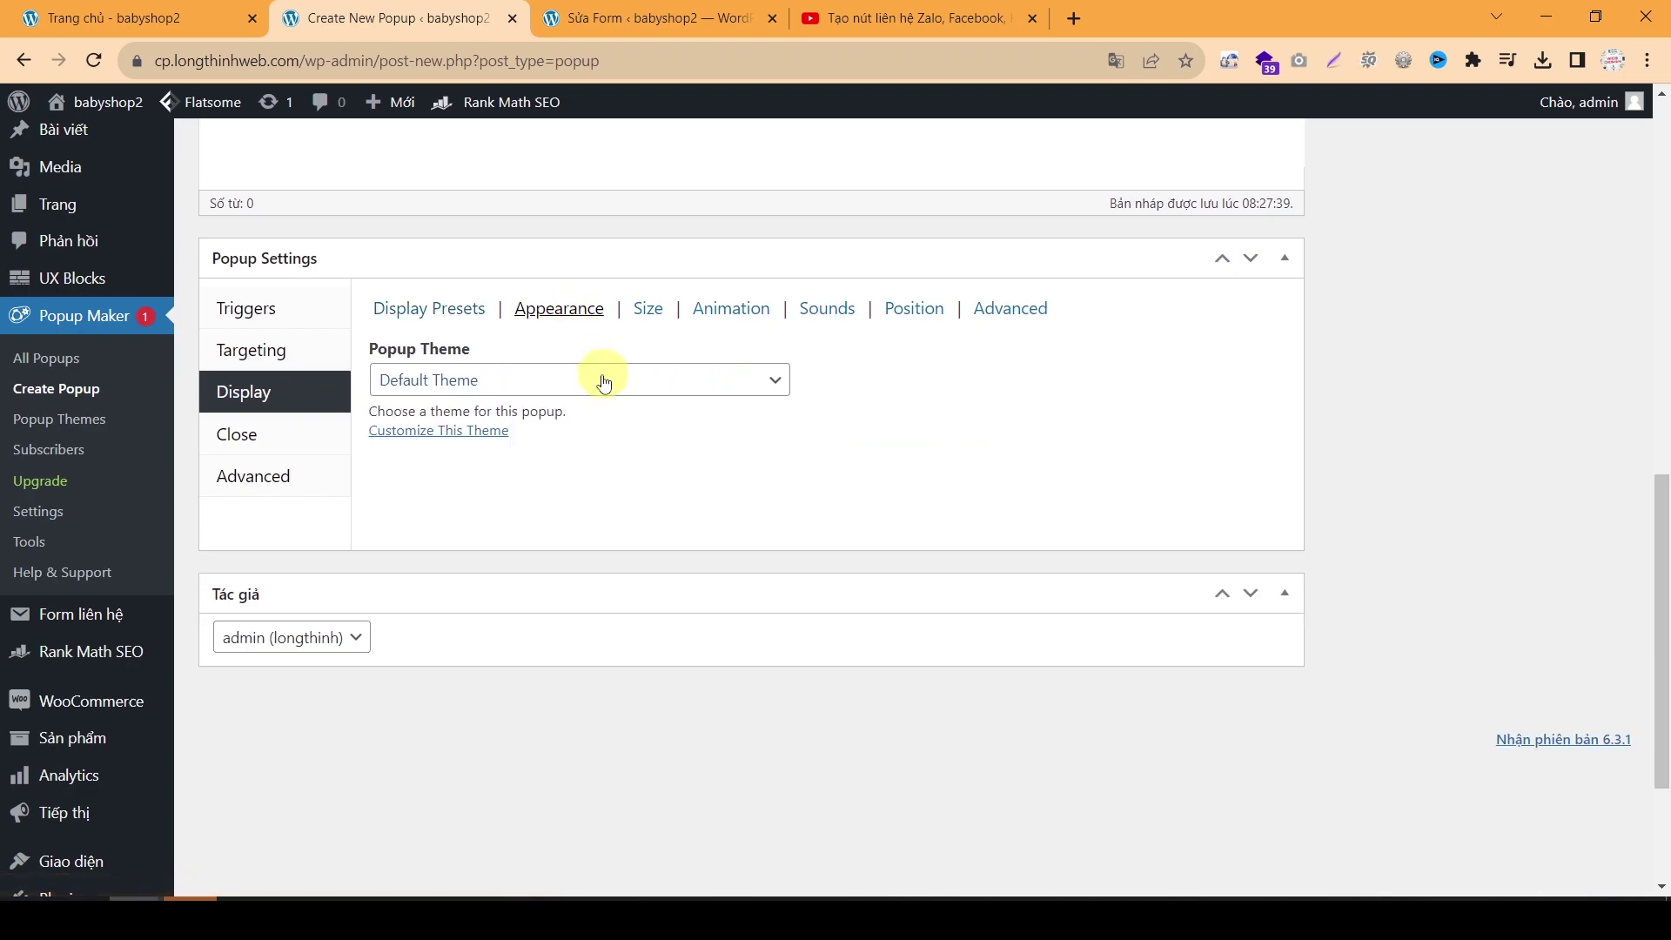
left_click(524, 379)
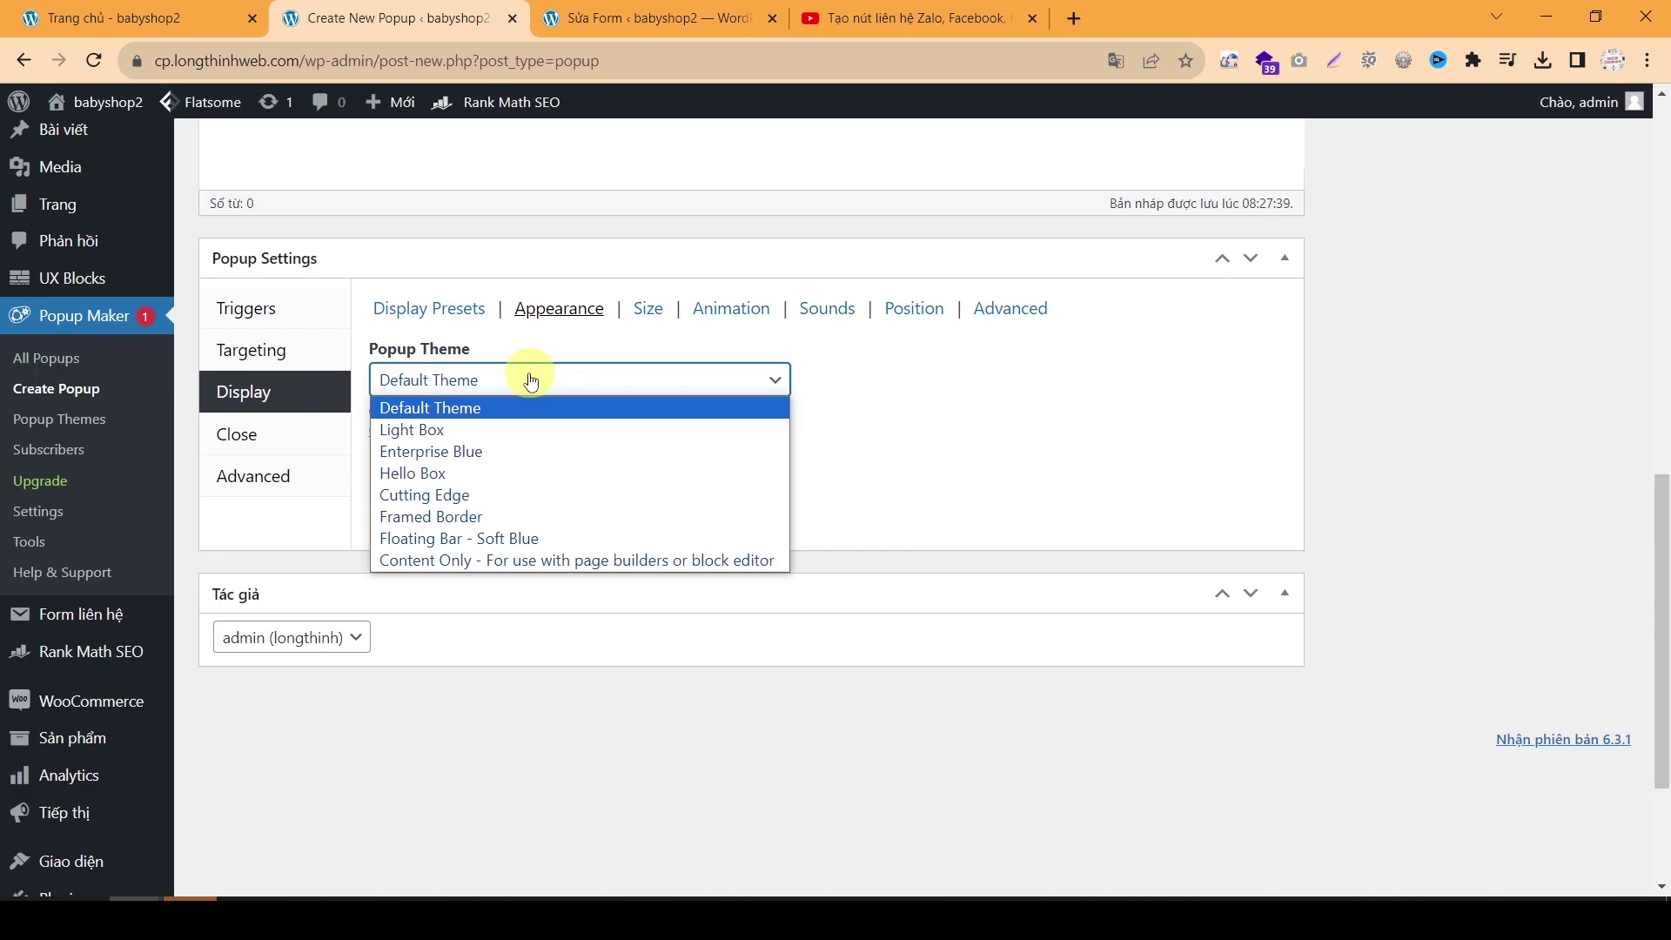
left_click(514, 433)
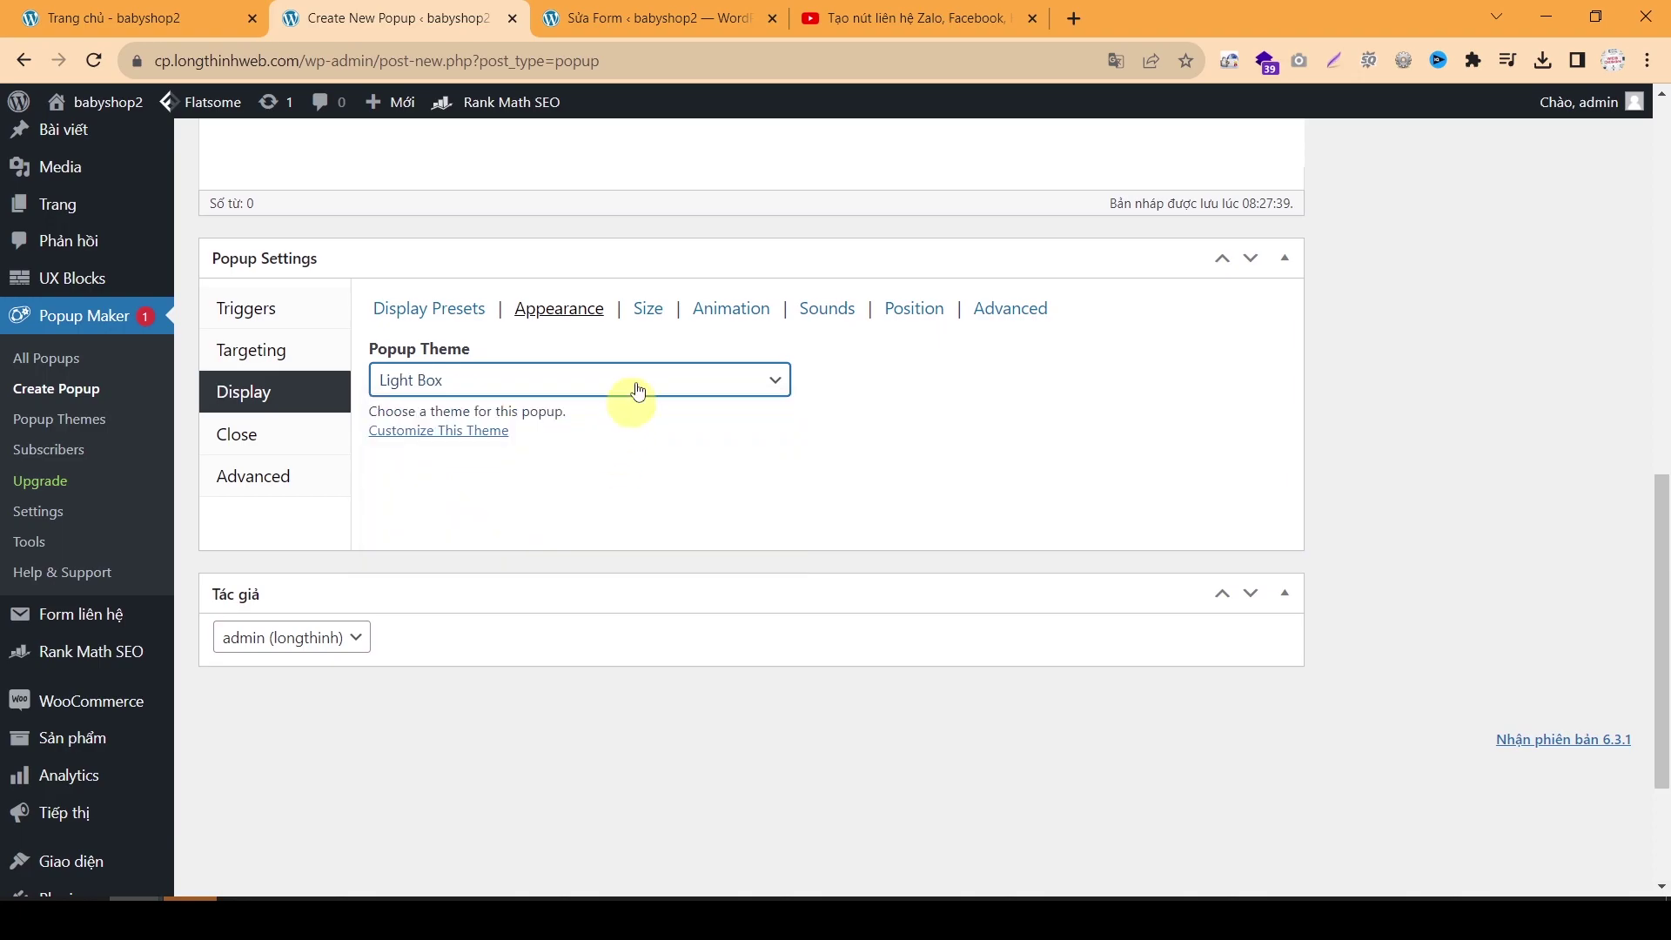
Step: Set the popup size to Auto and review the animation type and speed settings
left_click(649, 315)
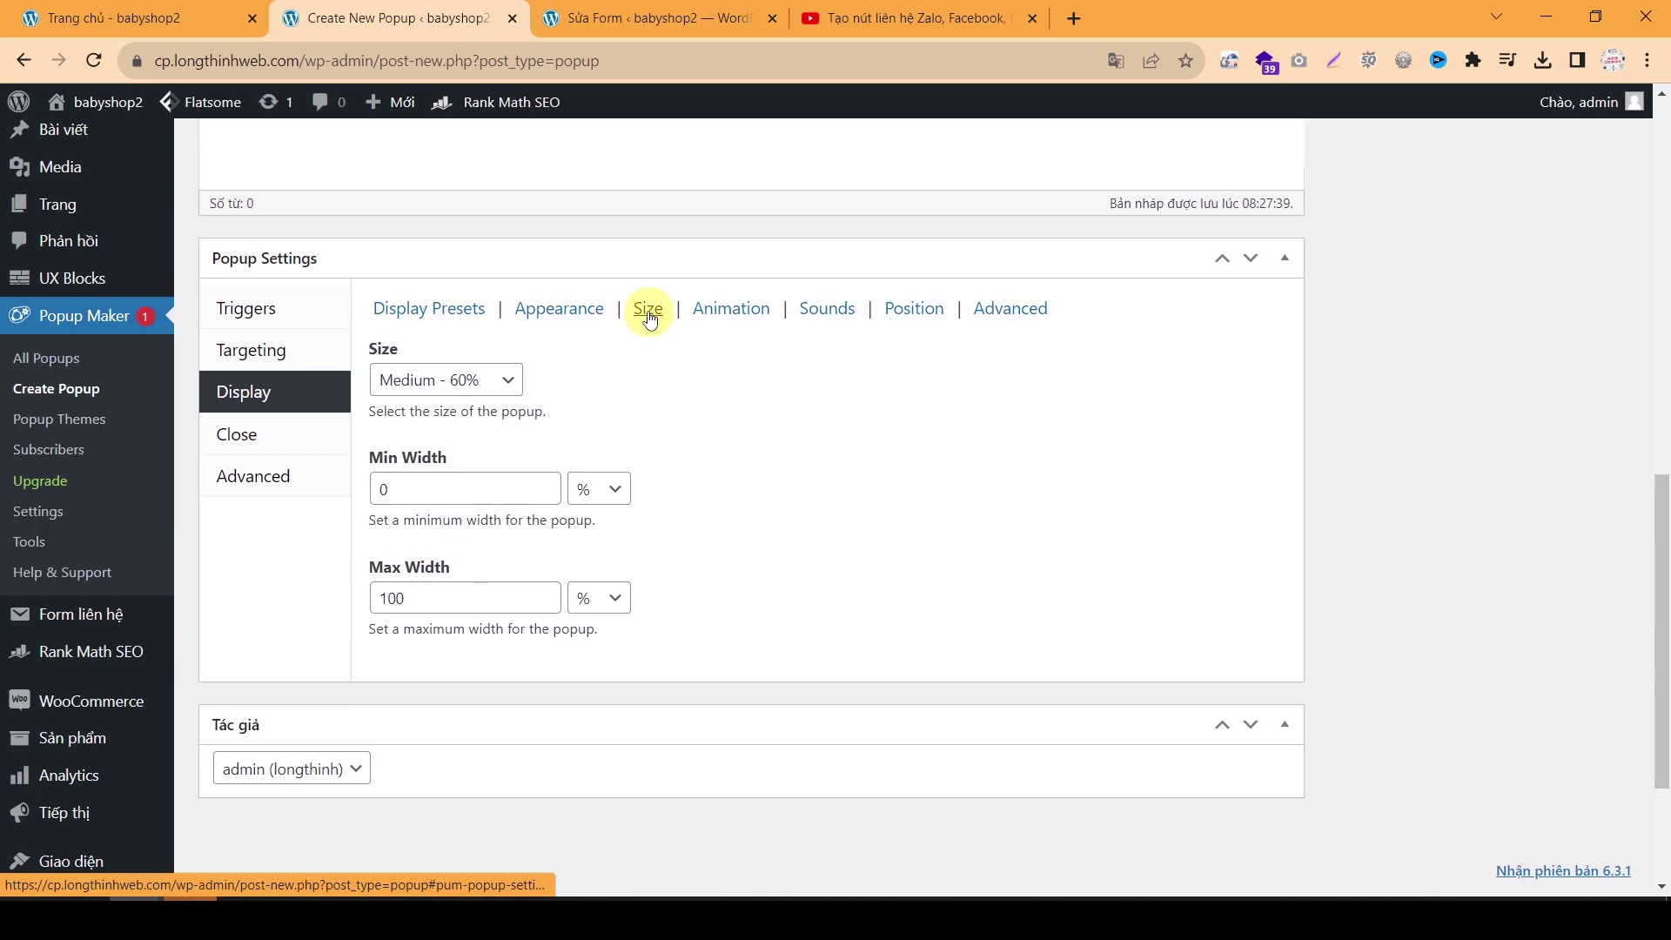
left_click(470, 381)
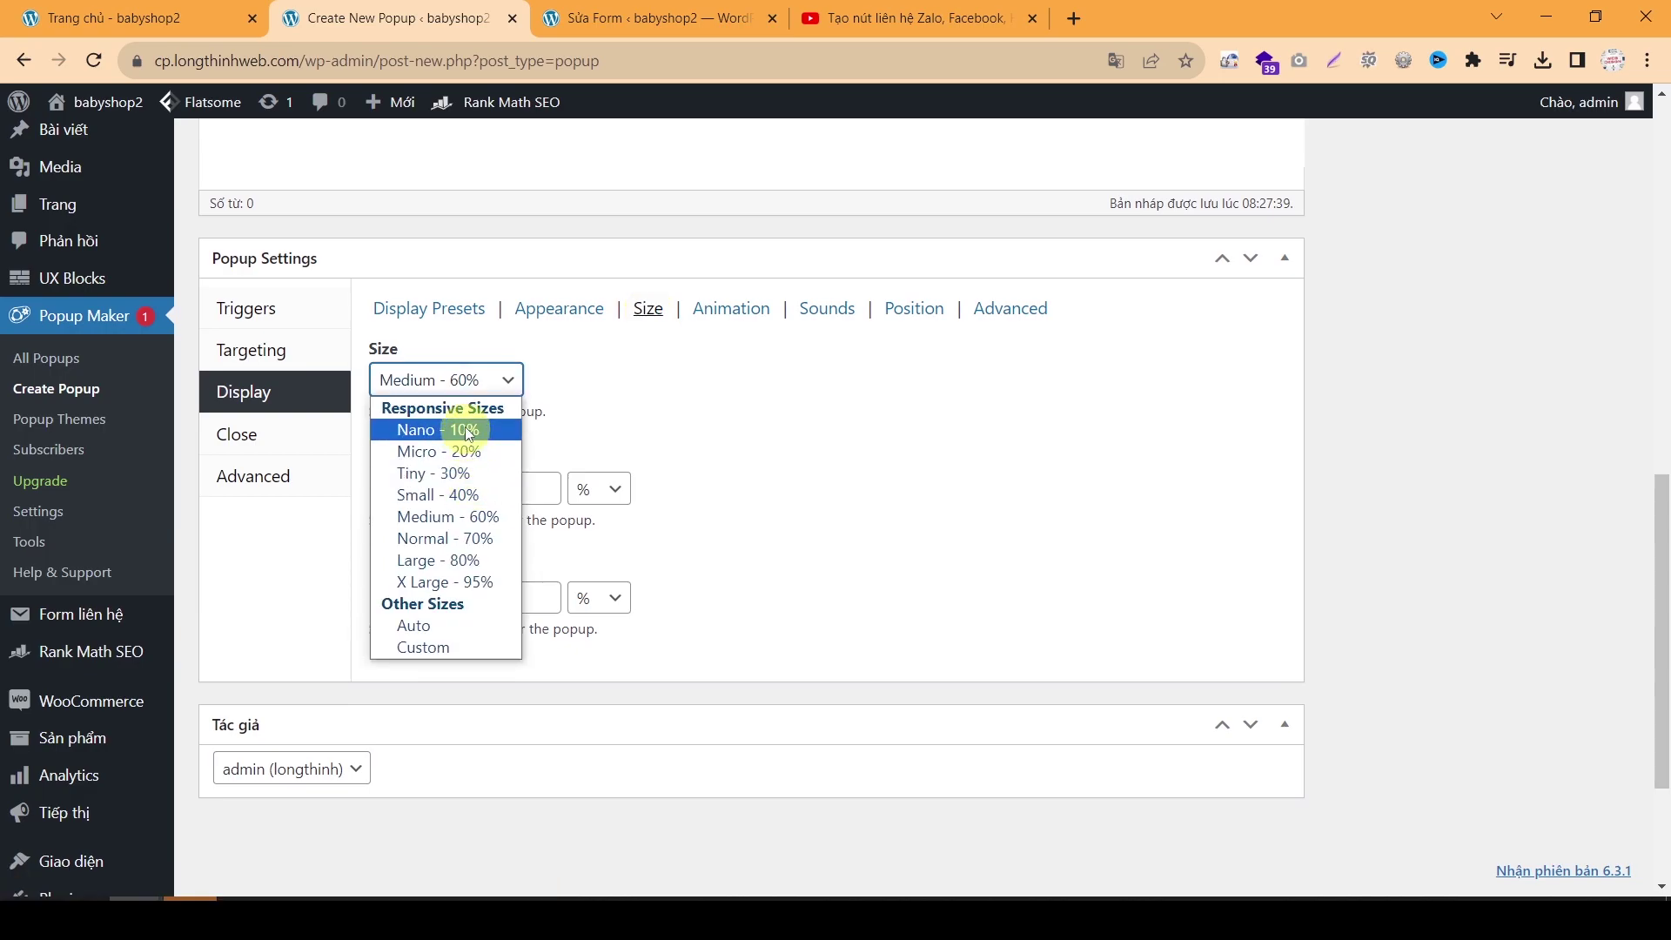
left_click(442, 627)
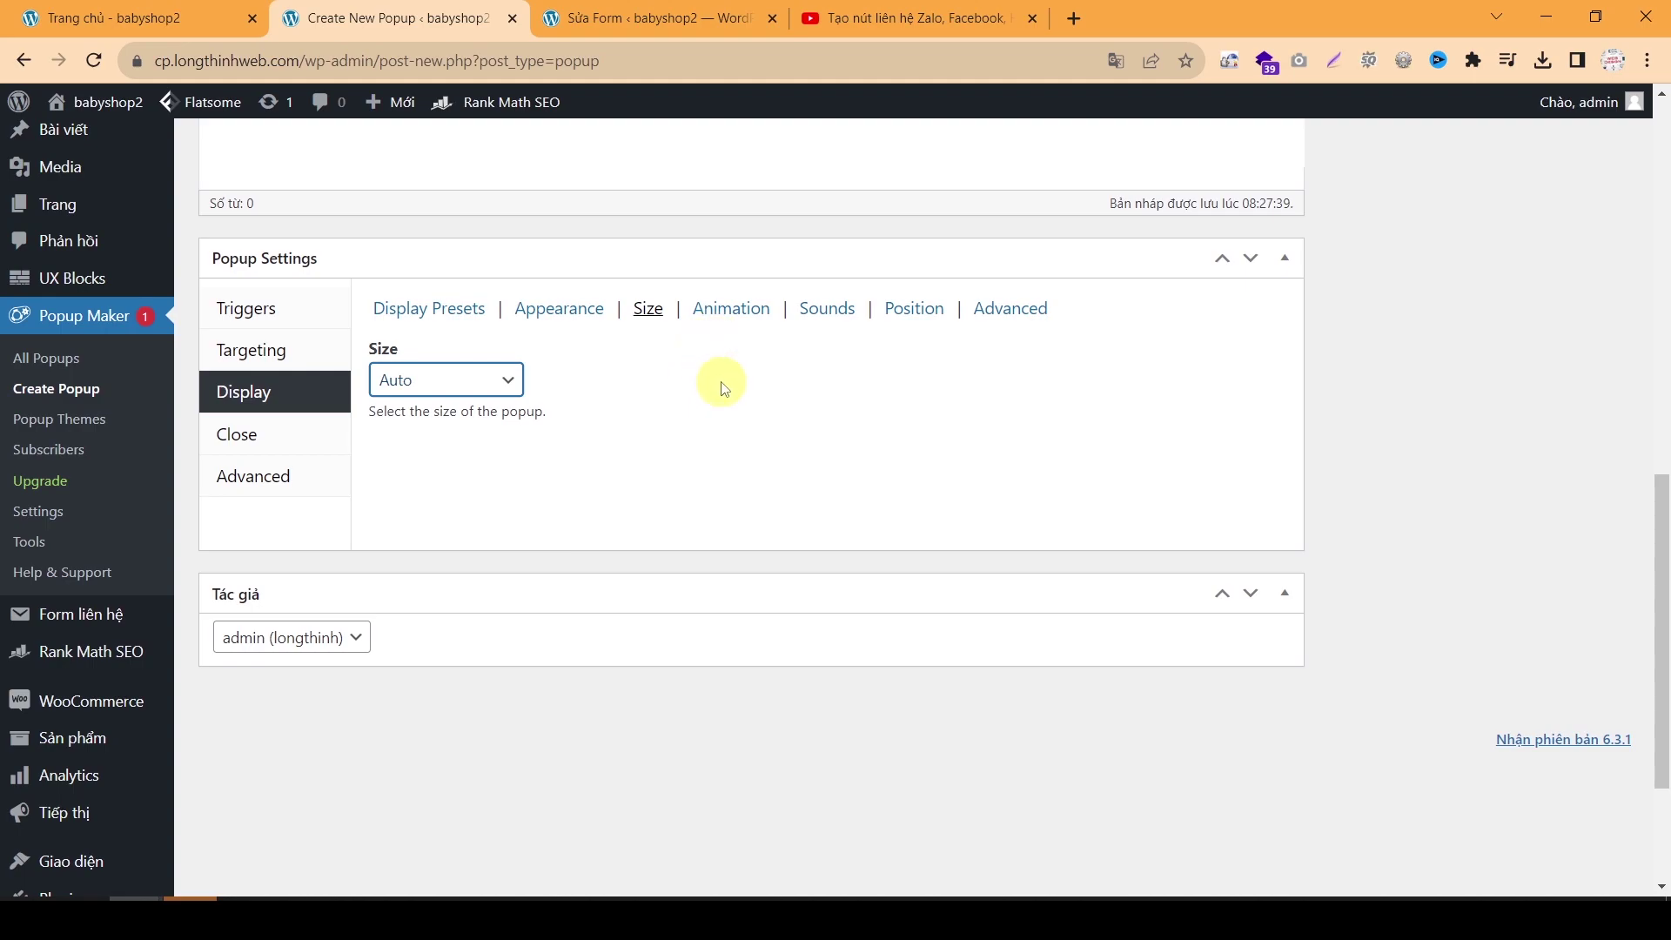
left_click(734, 318)
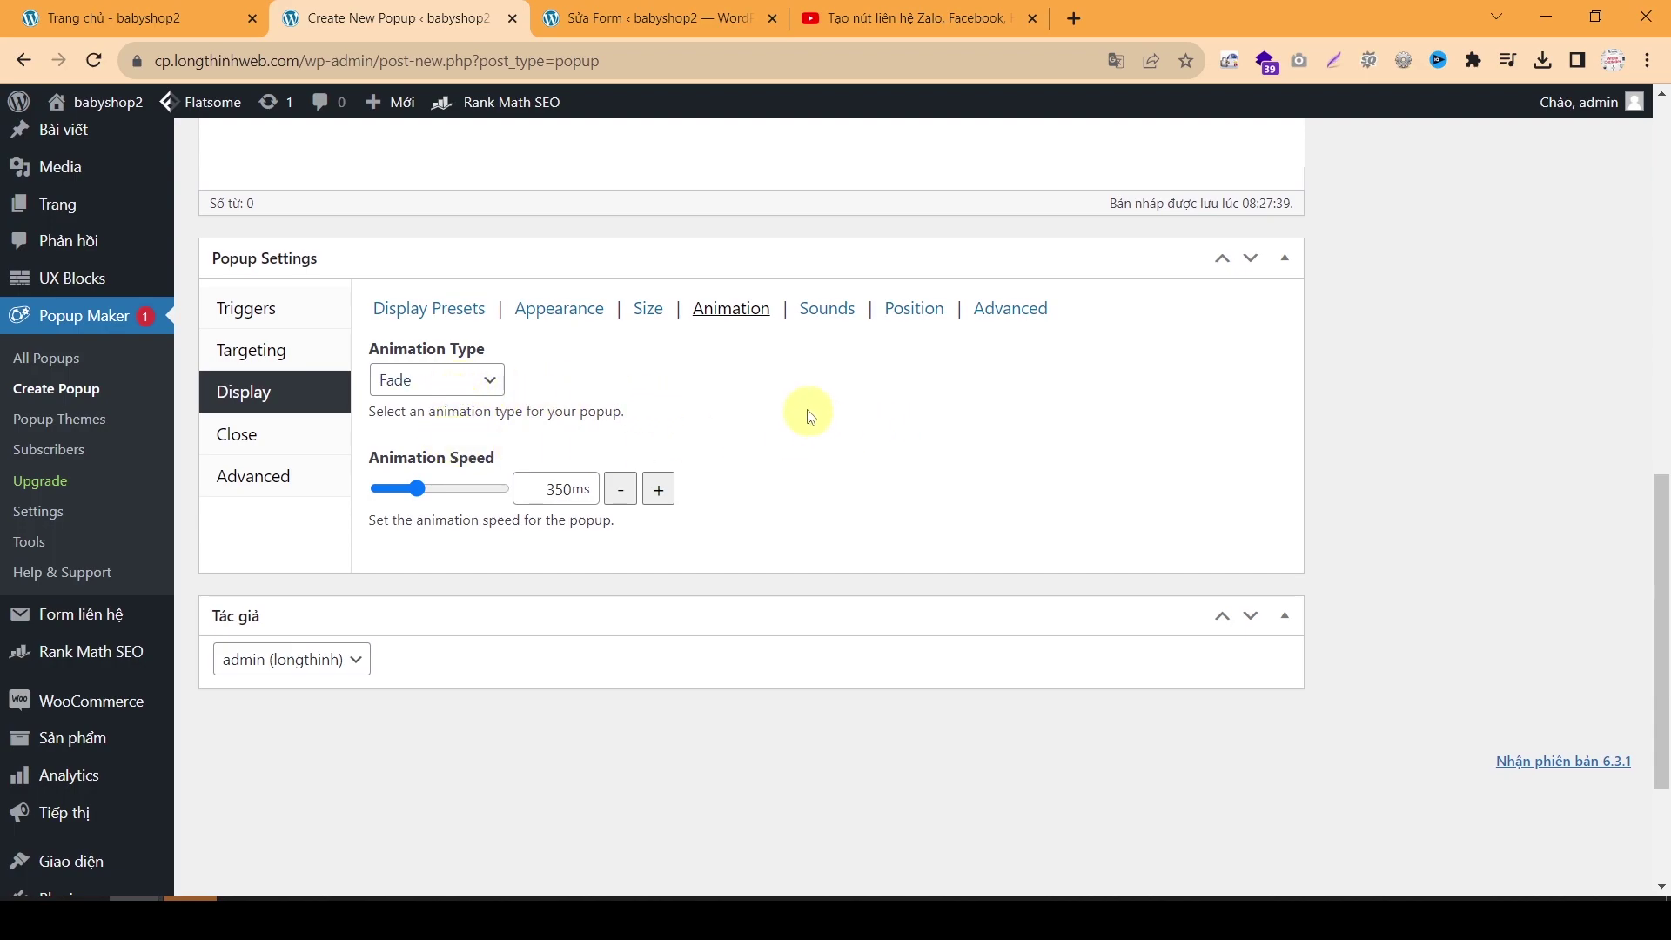
Step: Try Beep 2 as the opening sound, set it back to None, and review the position and advanced display settings
left_click(824, 312)
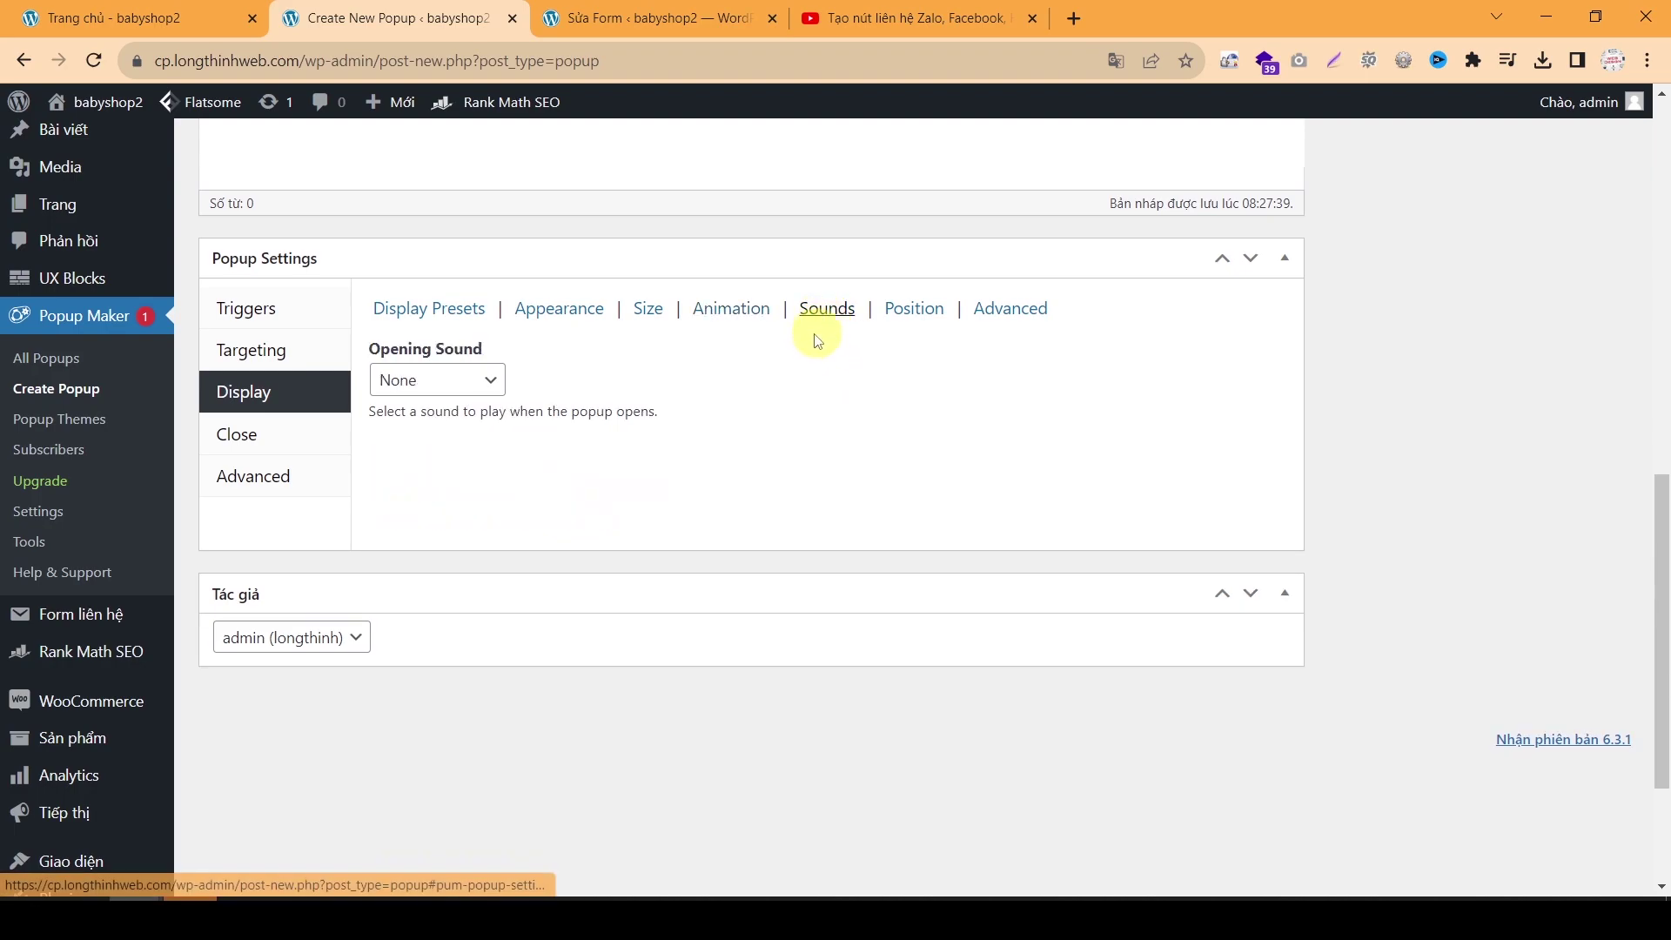
left_click(480, 391)
left_click(456, 442)
left_click(457, 385)
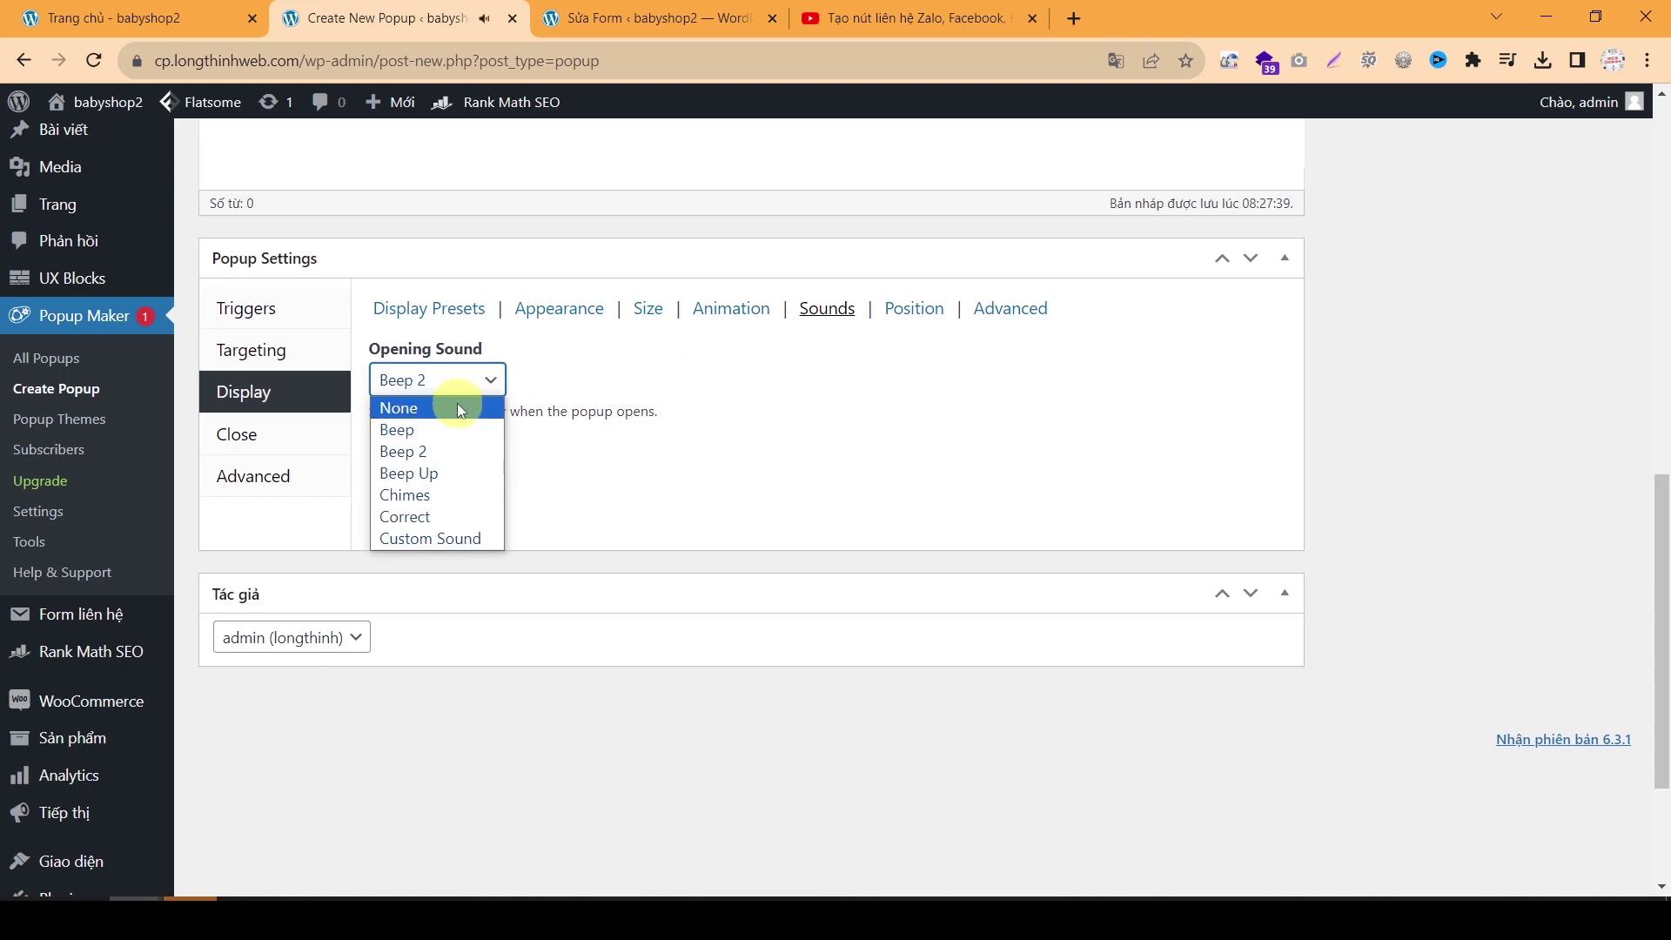
left_click(457, 408)
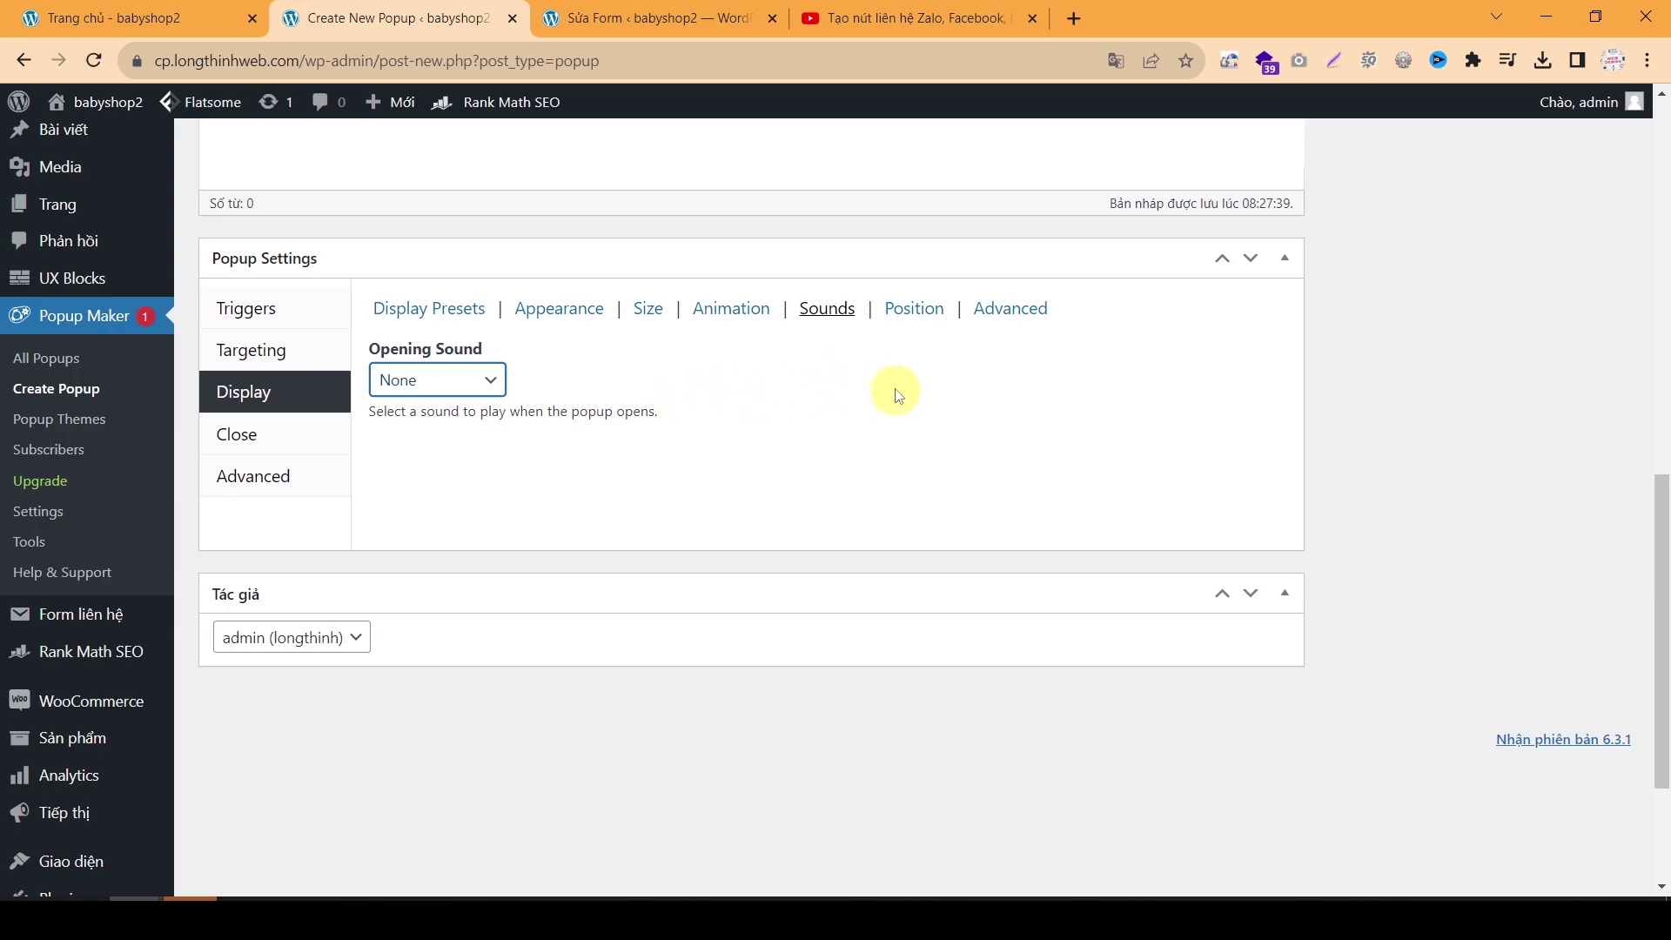
left_click(912, 310)
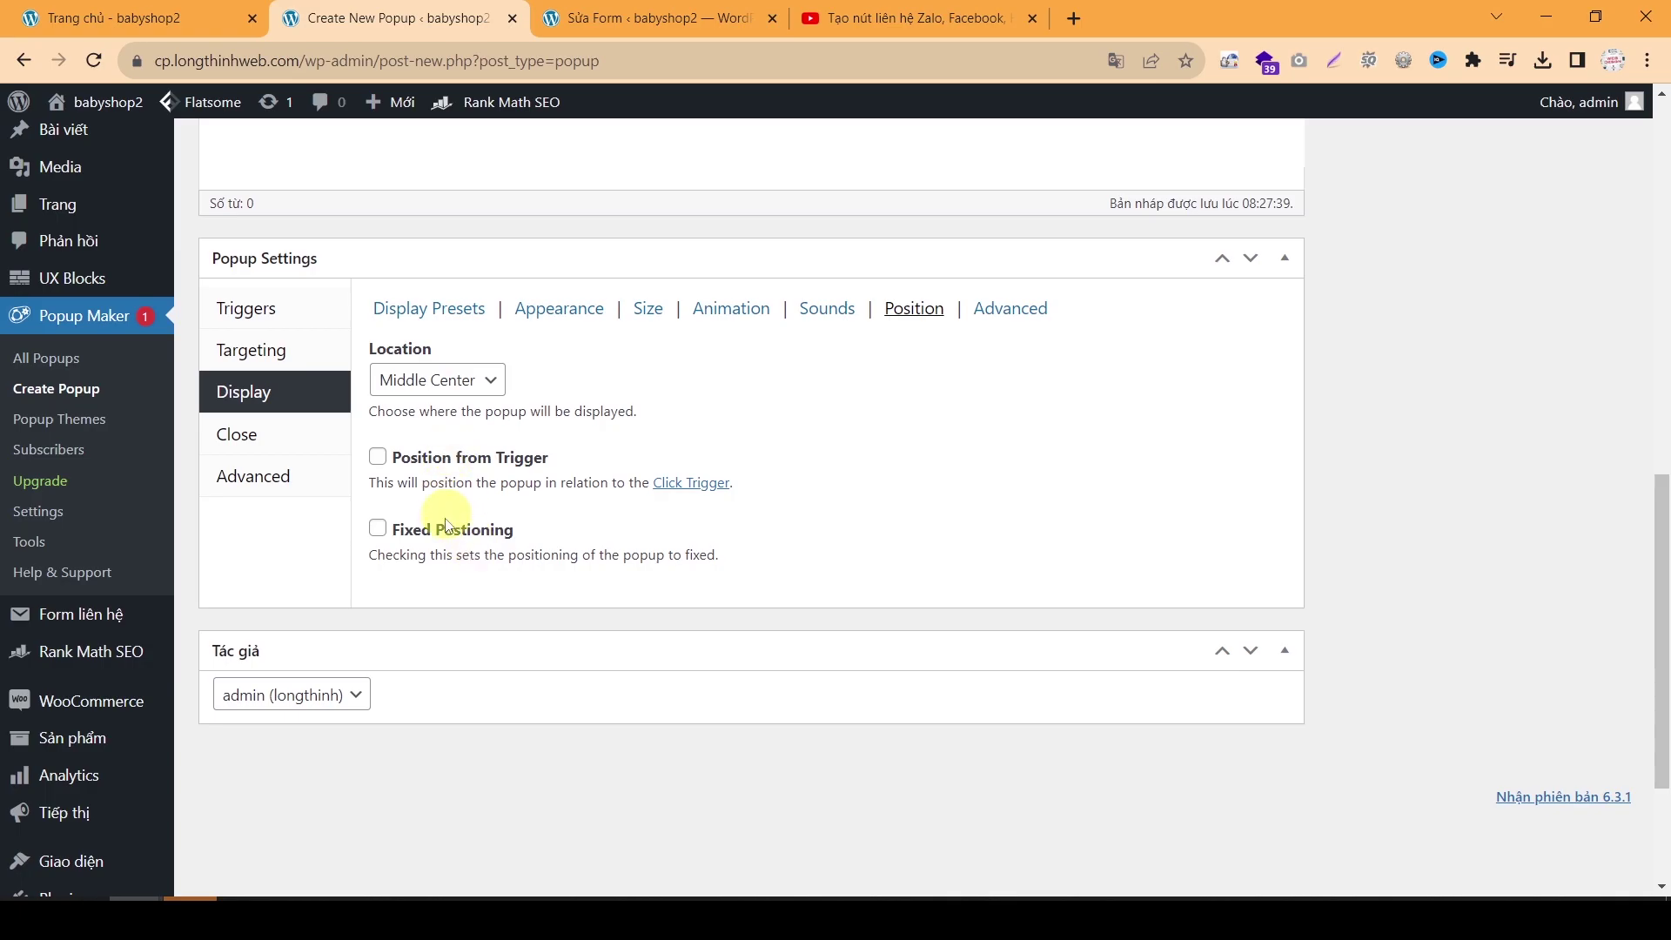
left_click(1010, 308)
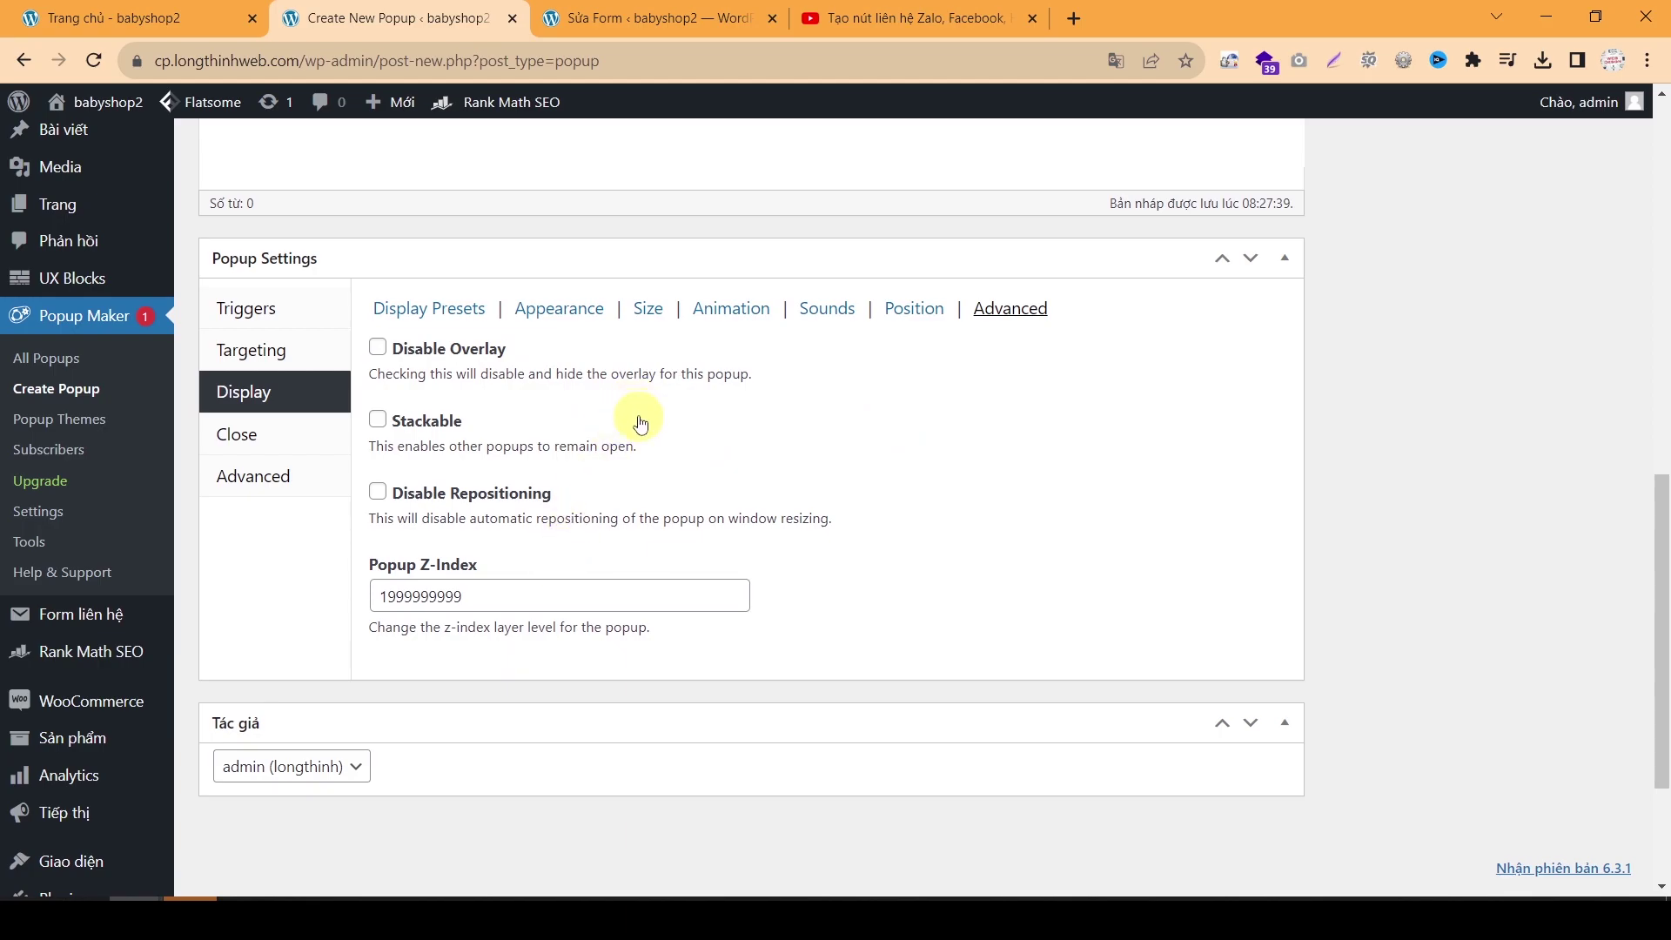
Step: Set the popup's close text to X, try a 100 ms close button delay and return it to 0 ms
left_click(280, 437)
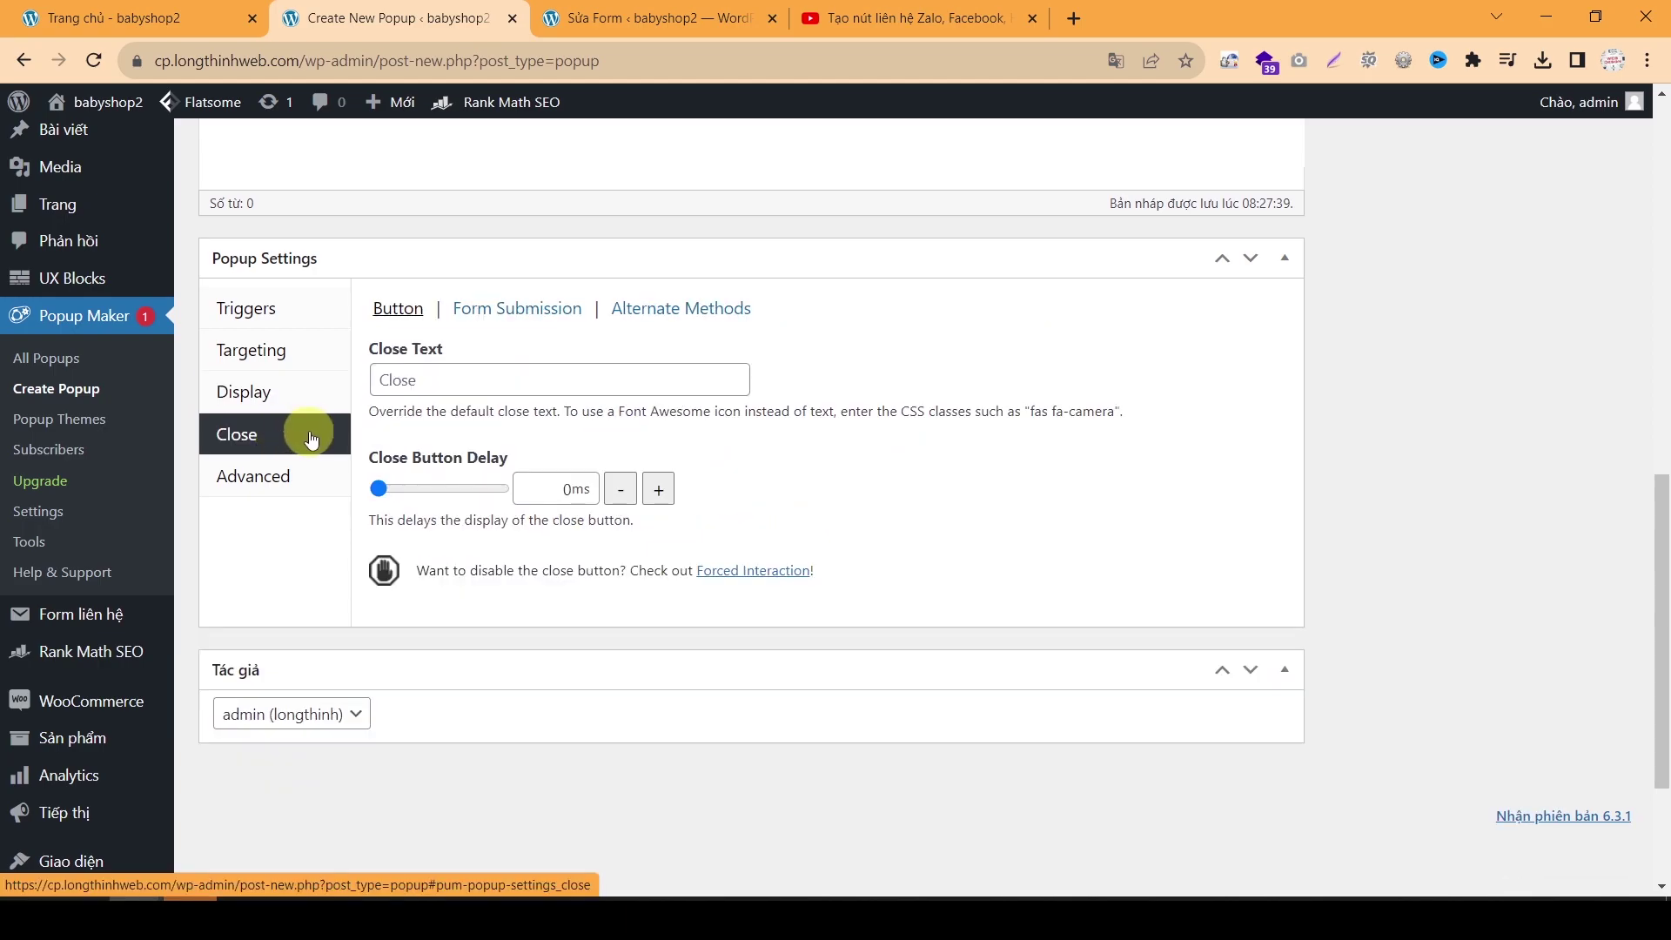
left_click(467, 380)
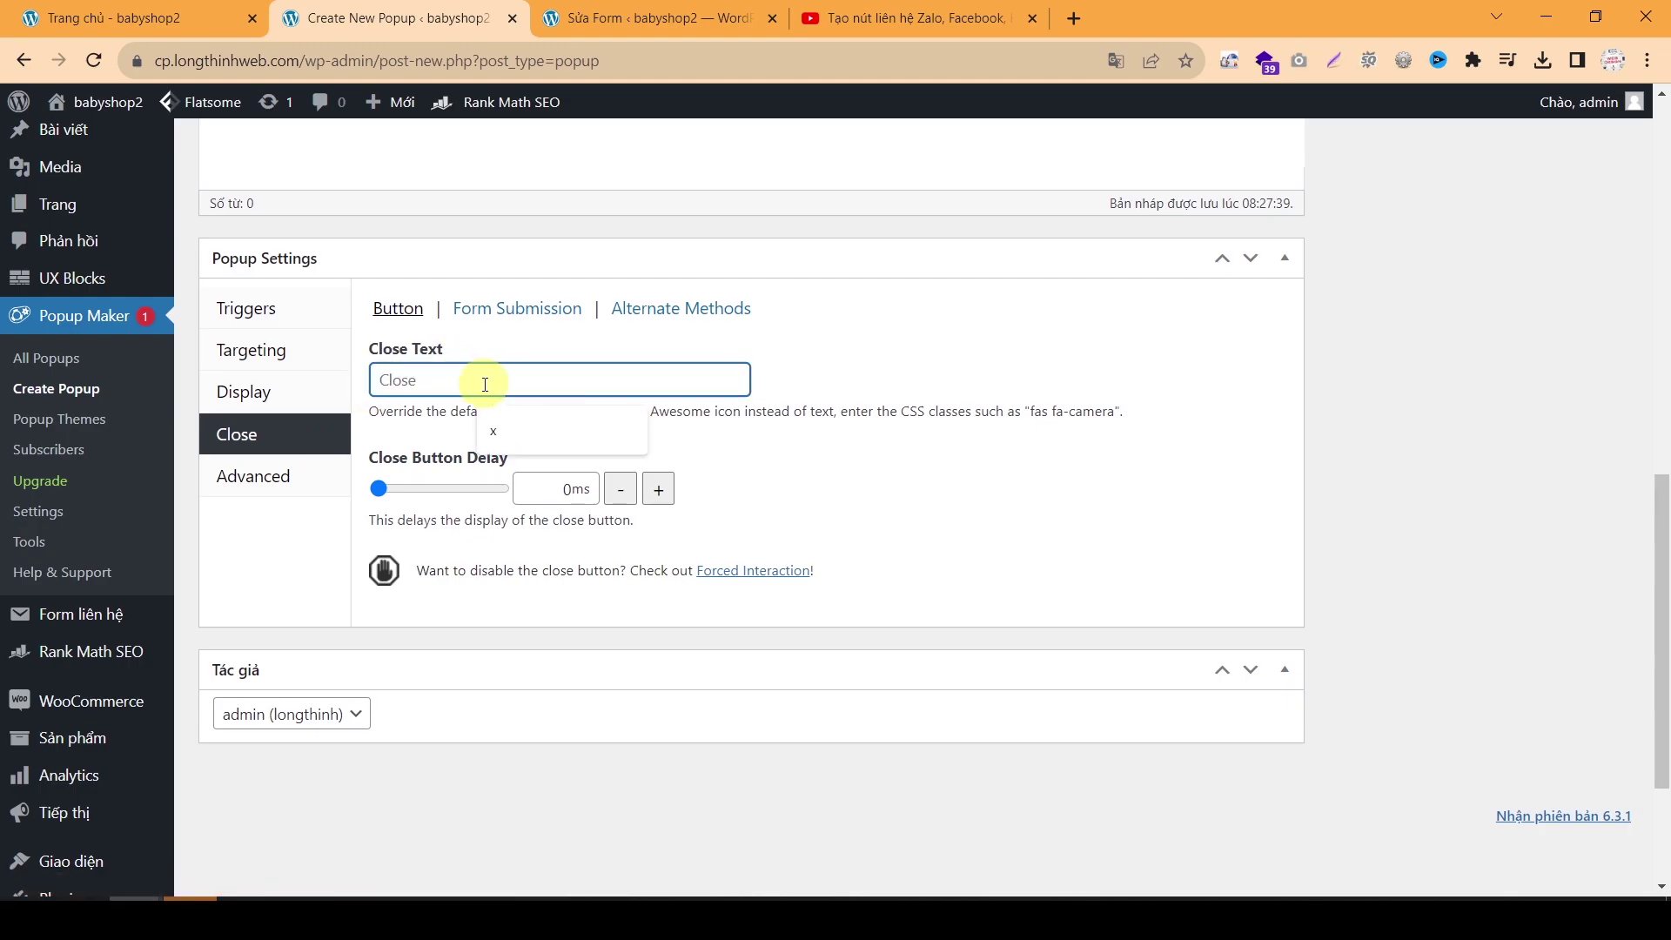
type("X")
left_click(914, 370)
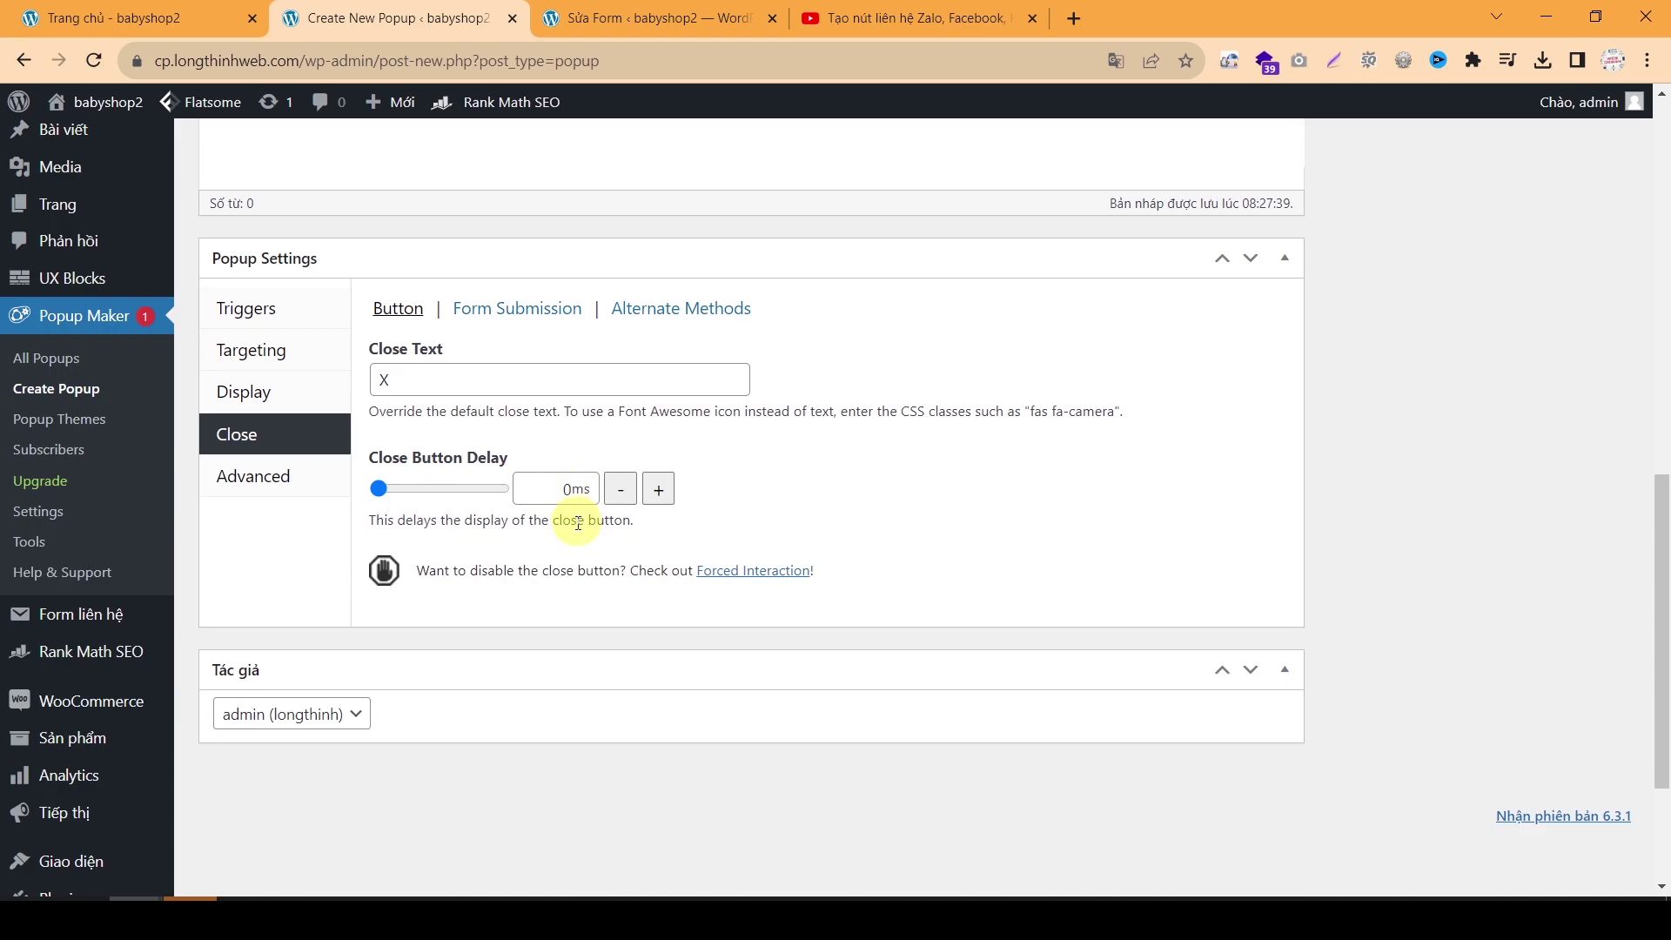
left_click(658, 488)
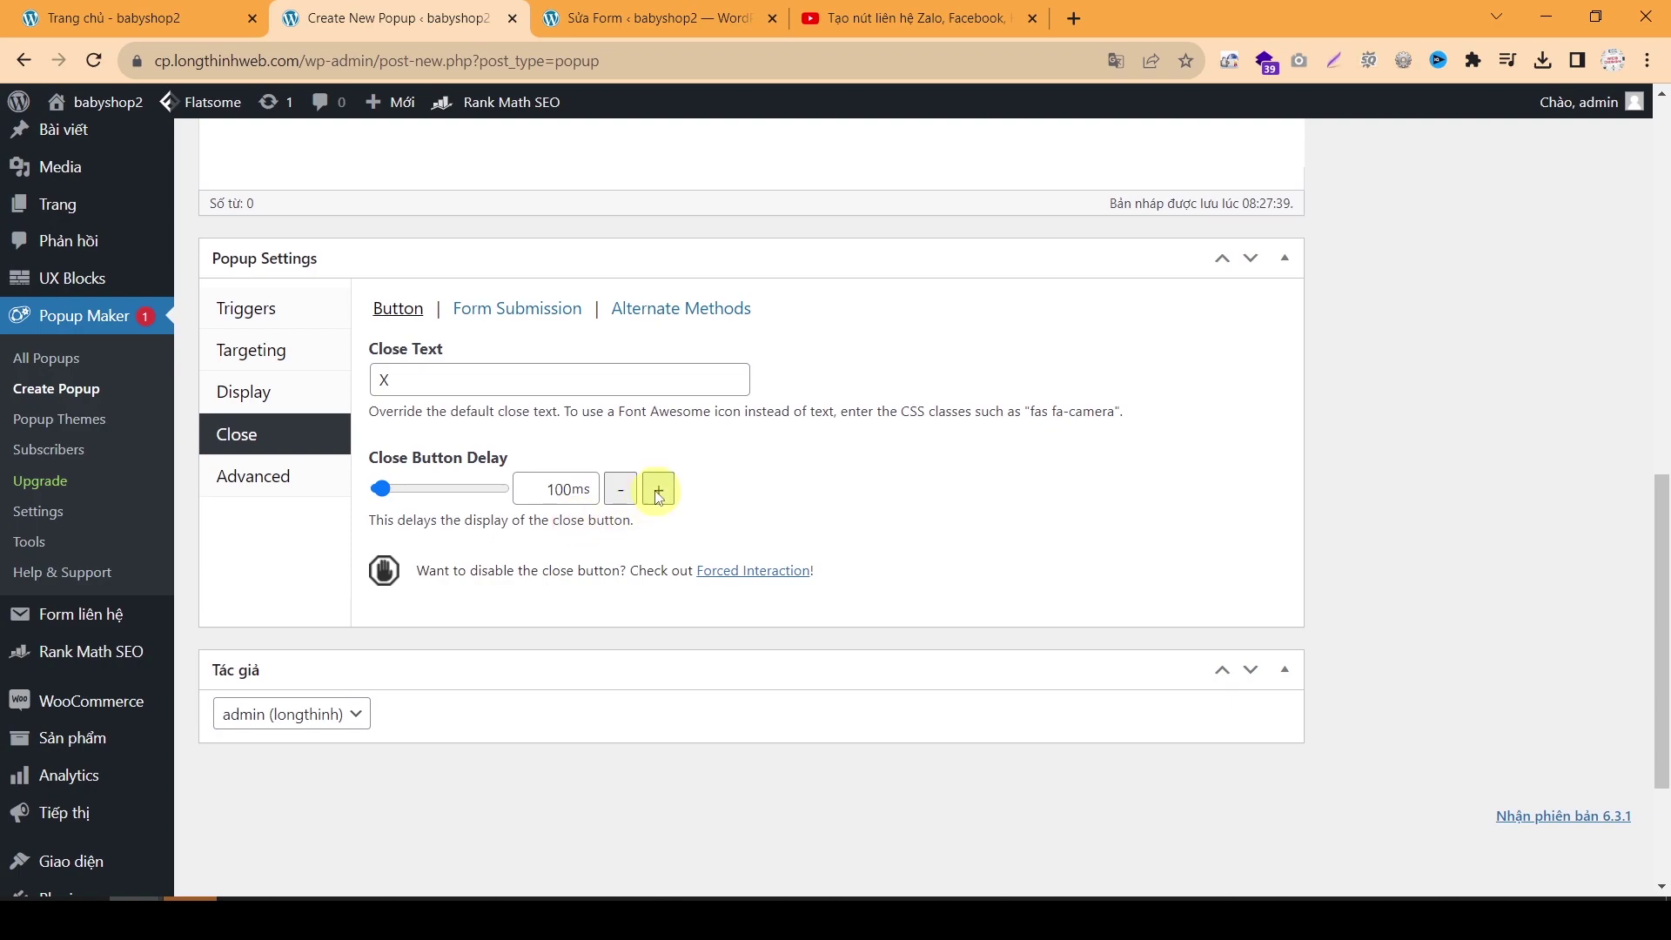
left_click_drag(473, 498, 377, 492)
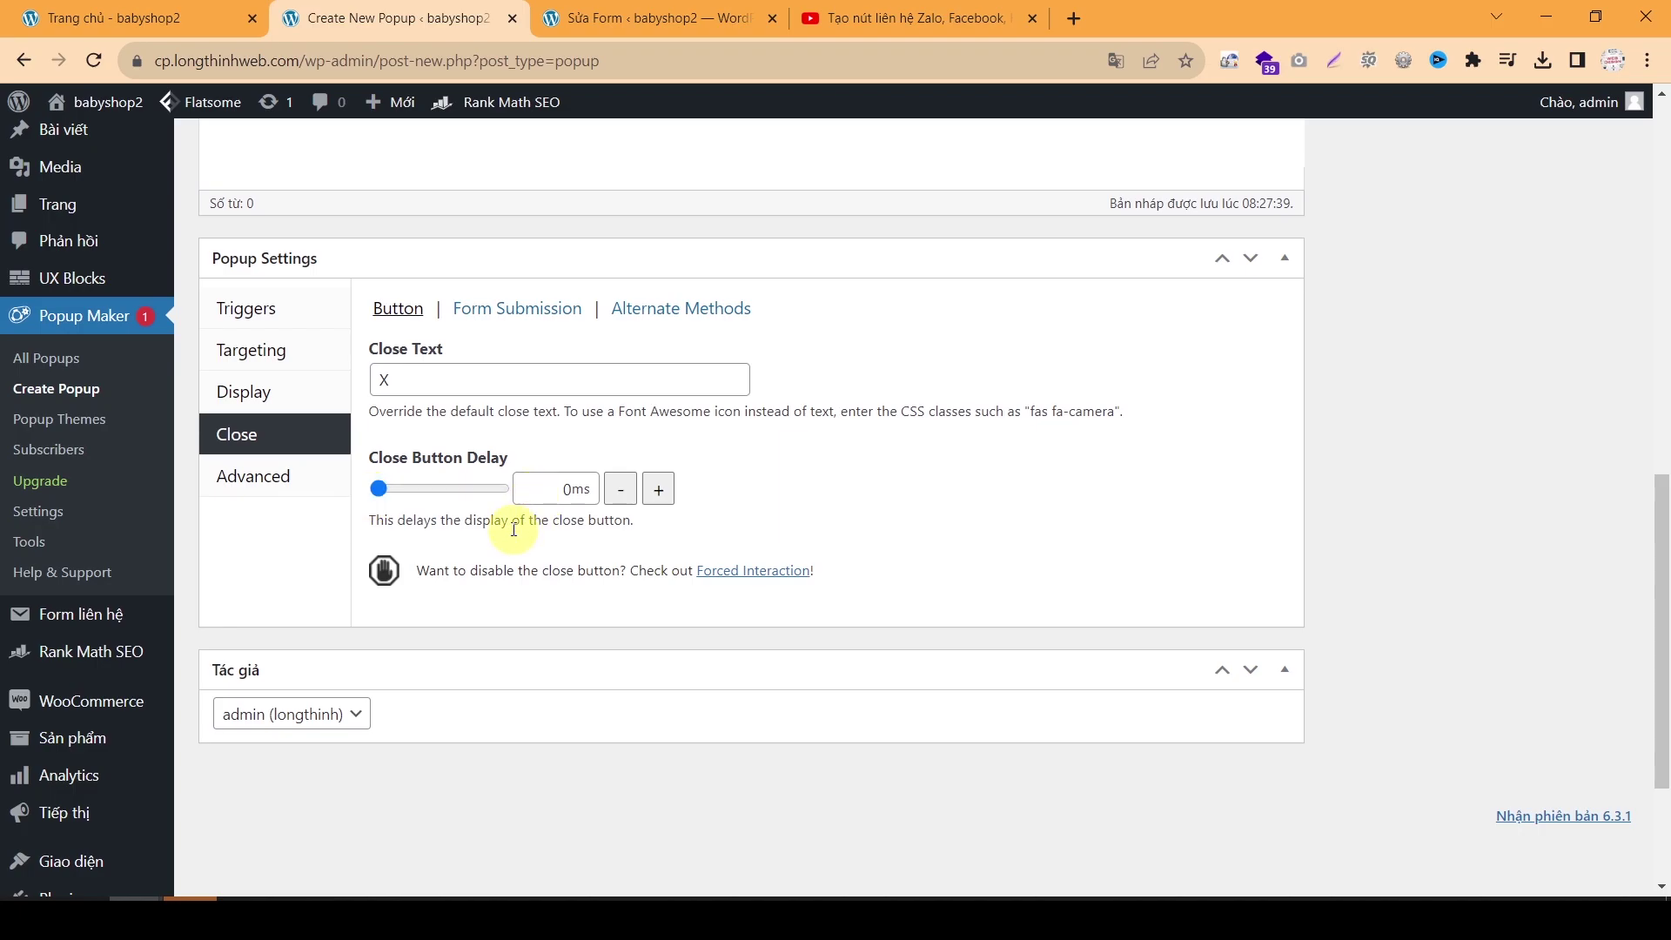
Step: Review the close on form submission option and allow closing the popup by overlay click, ESC and F4
left_click(515, 322)
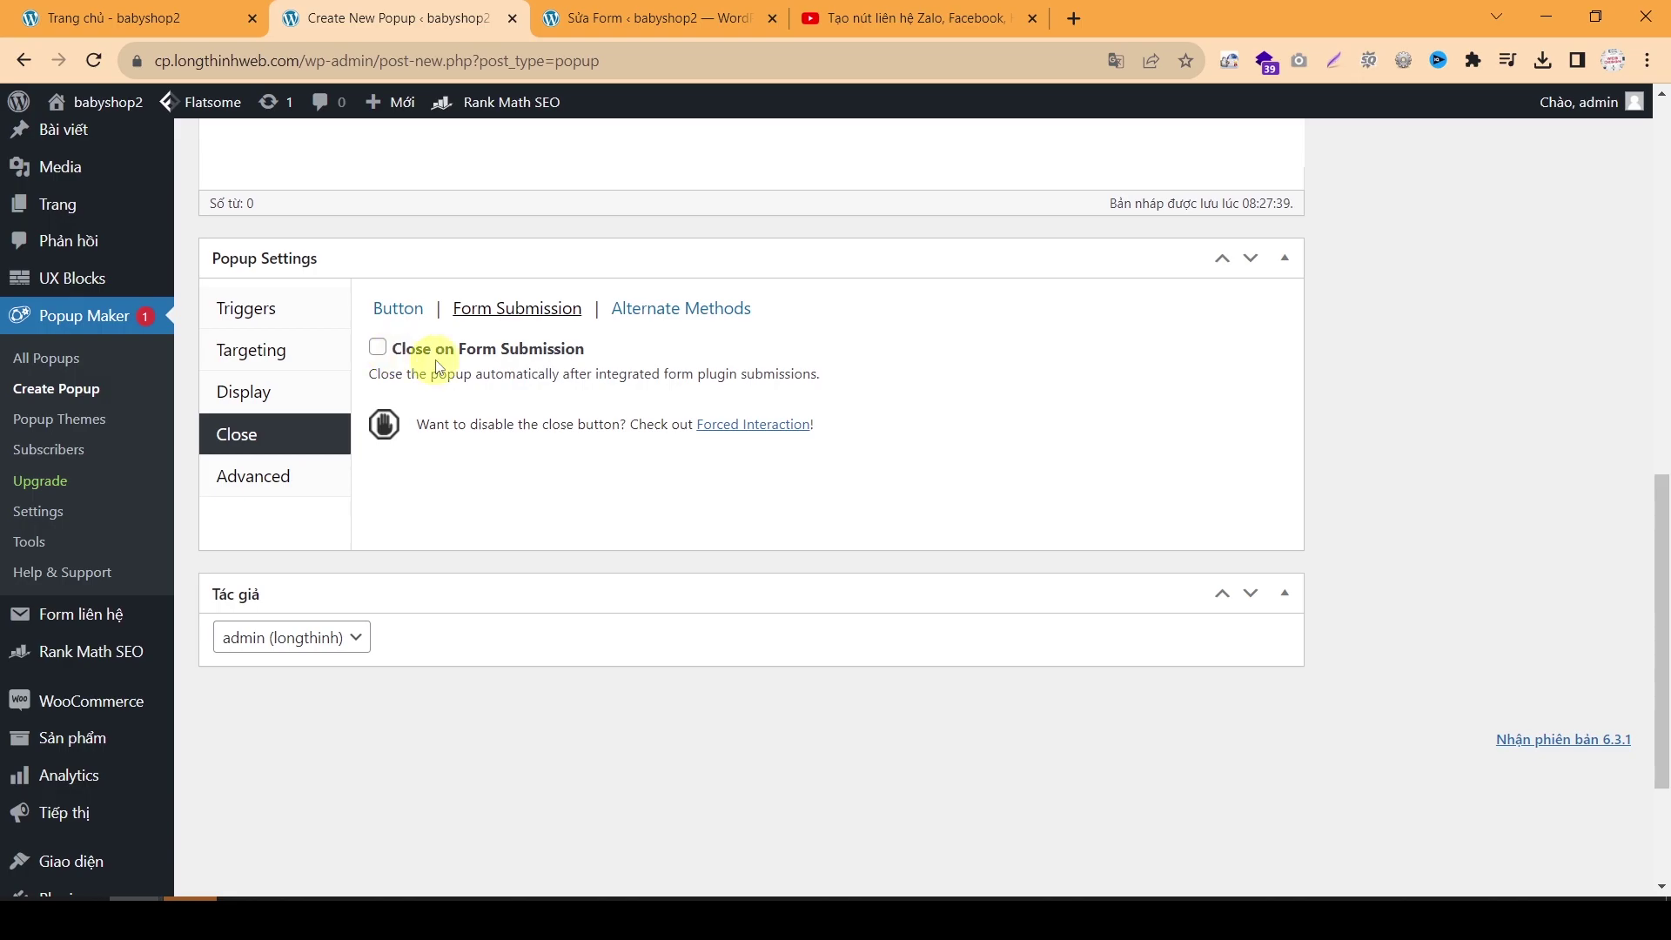
left_click(692, 311)
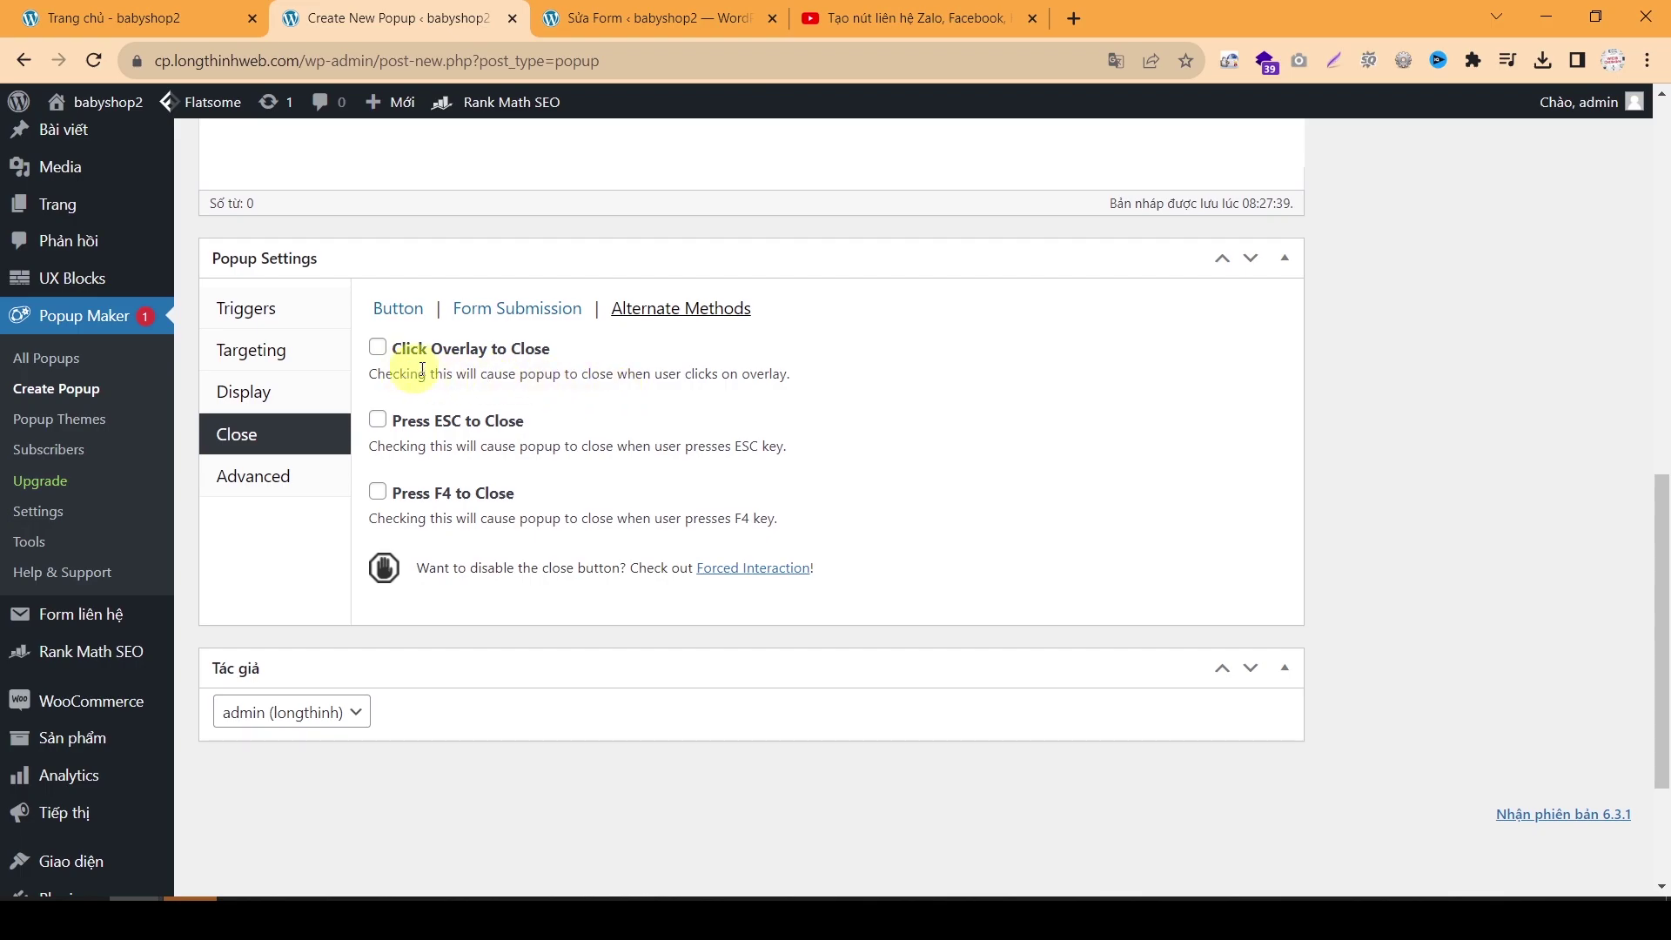
left_click(456, 358)
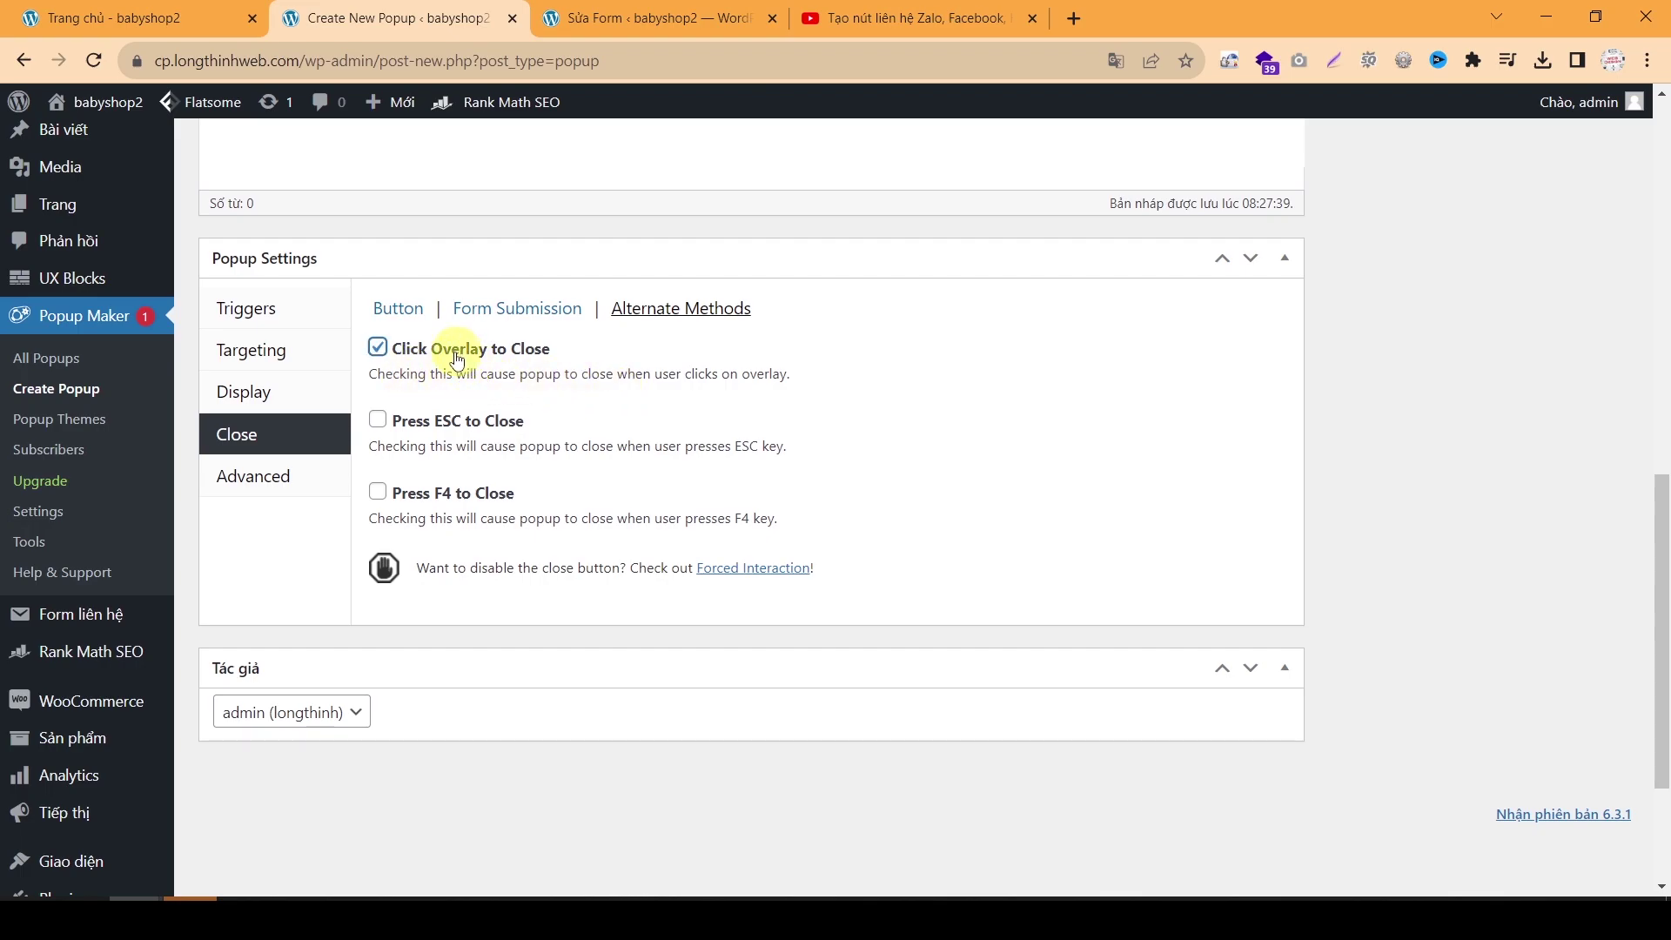
left_click(426, 432)
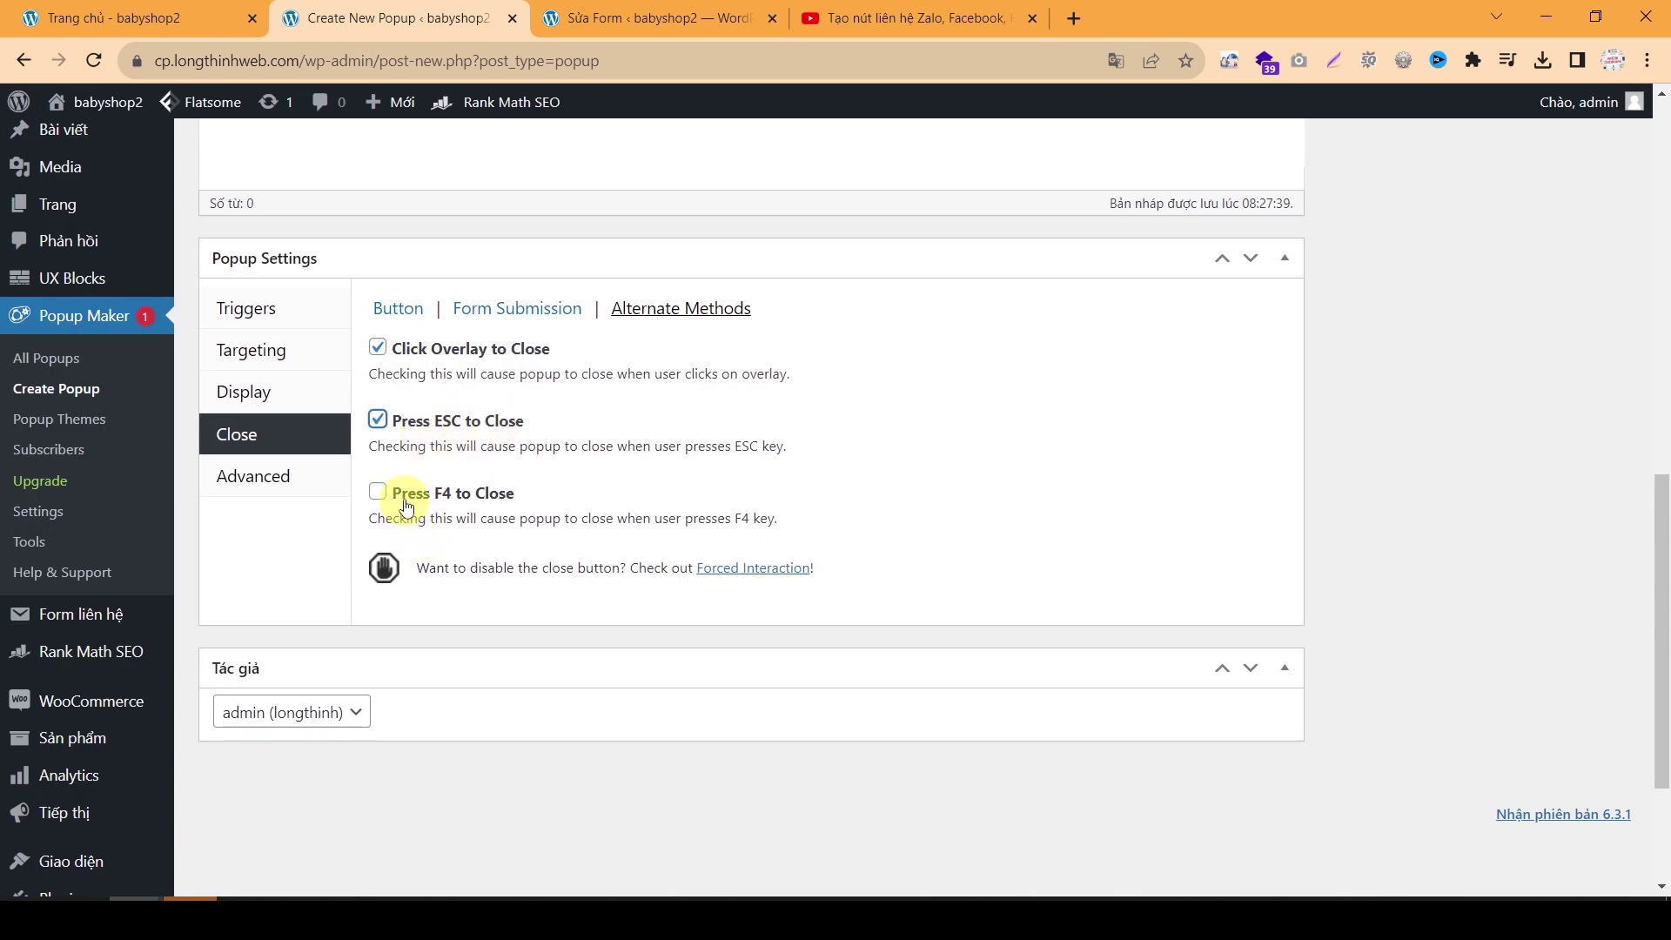
left_click(468, 501)
Step: Review the popup's advanced settings, leave both disable options unchecked, and publish the popup
left_click(297, 490)
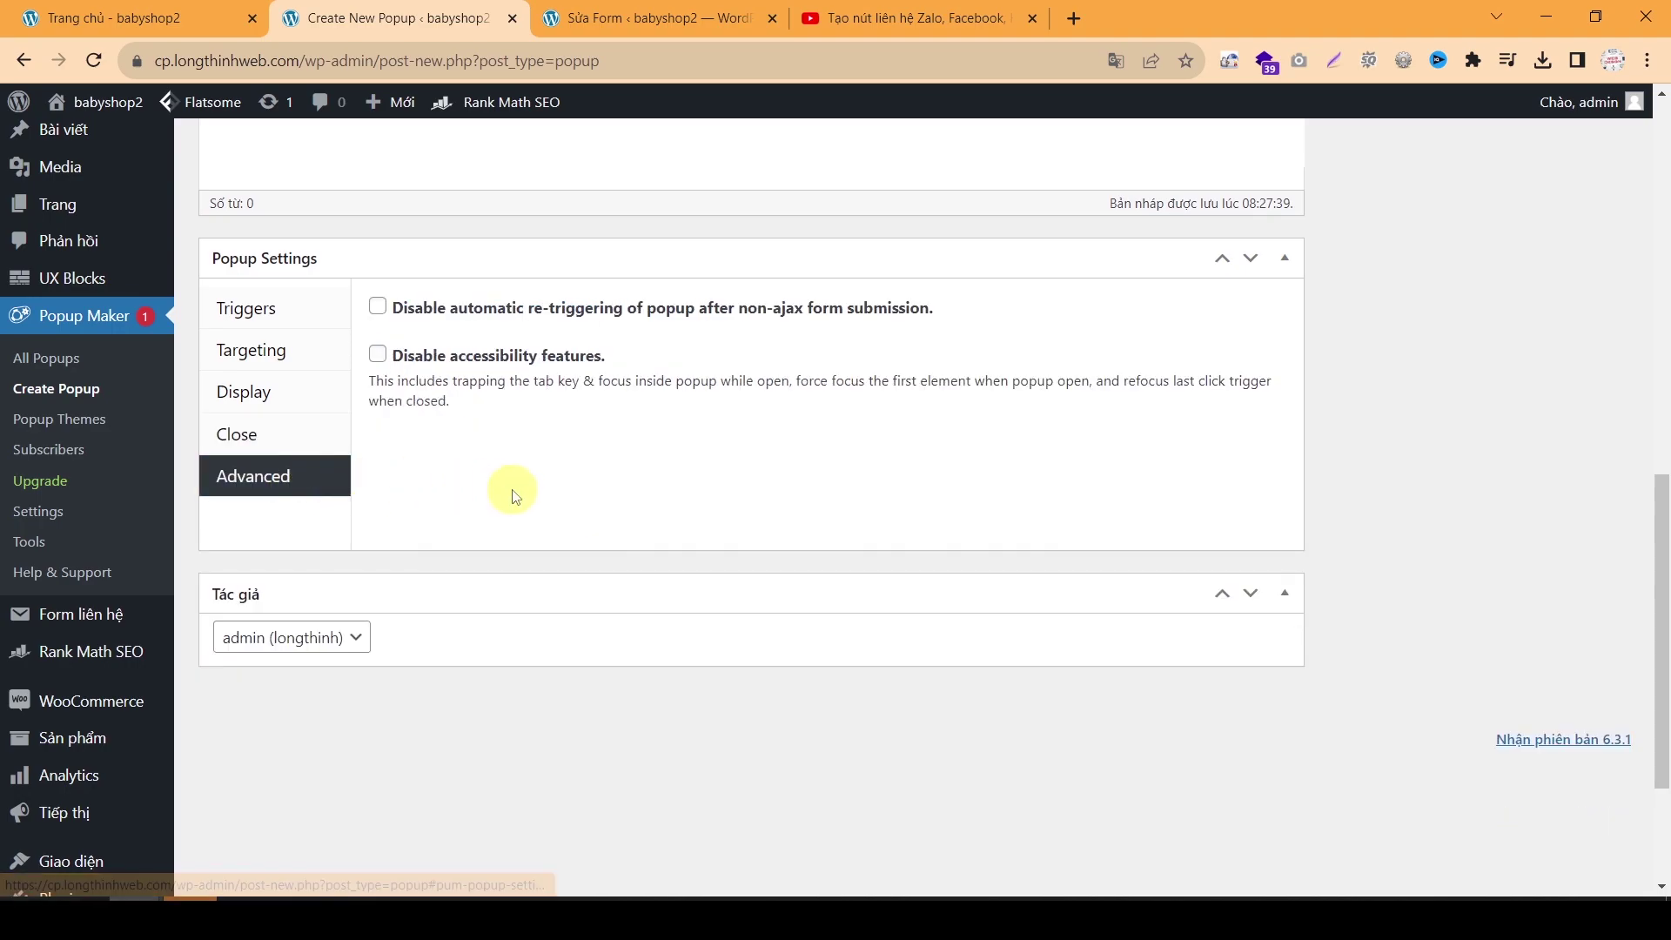
left_click(1174, 106)
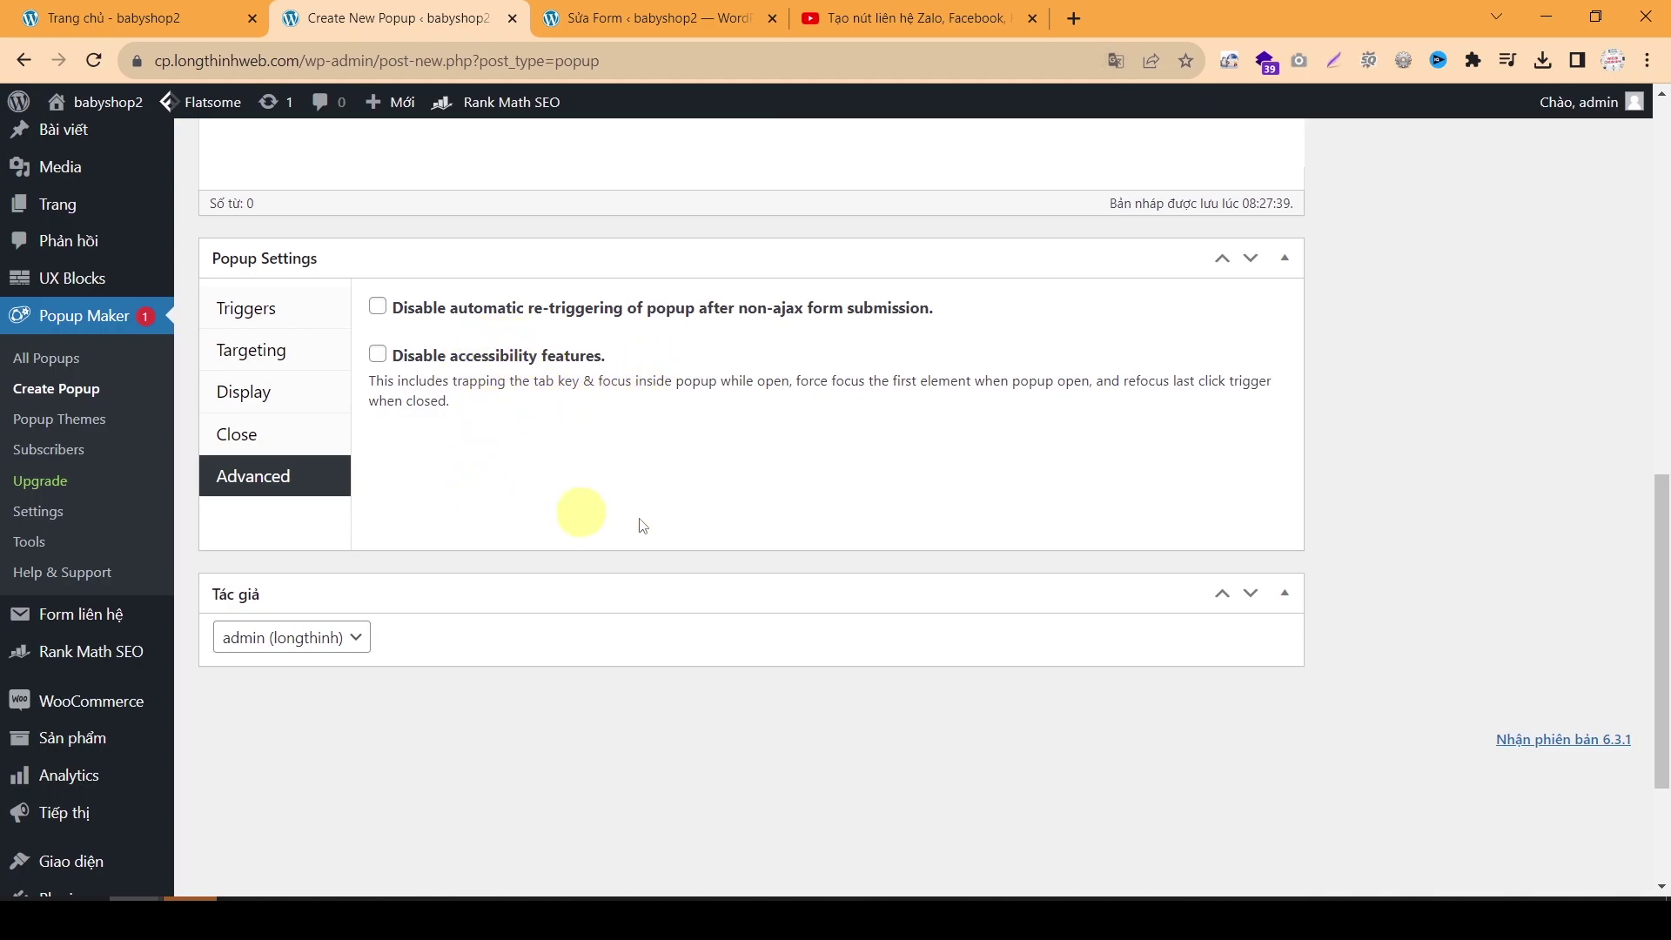
scroll(1130, 534, "up", 8)
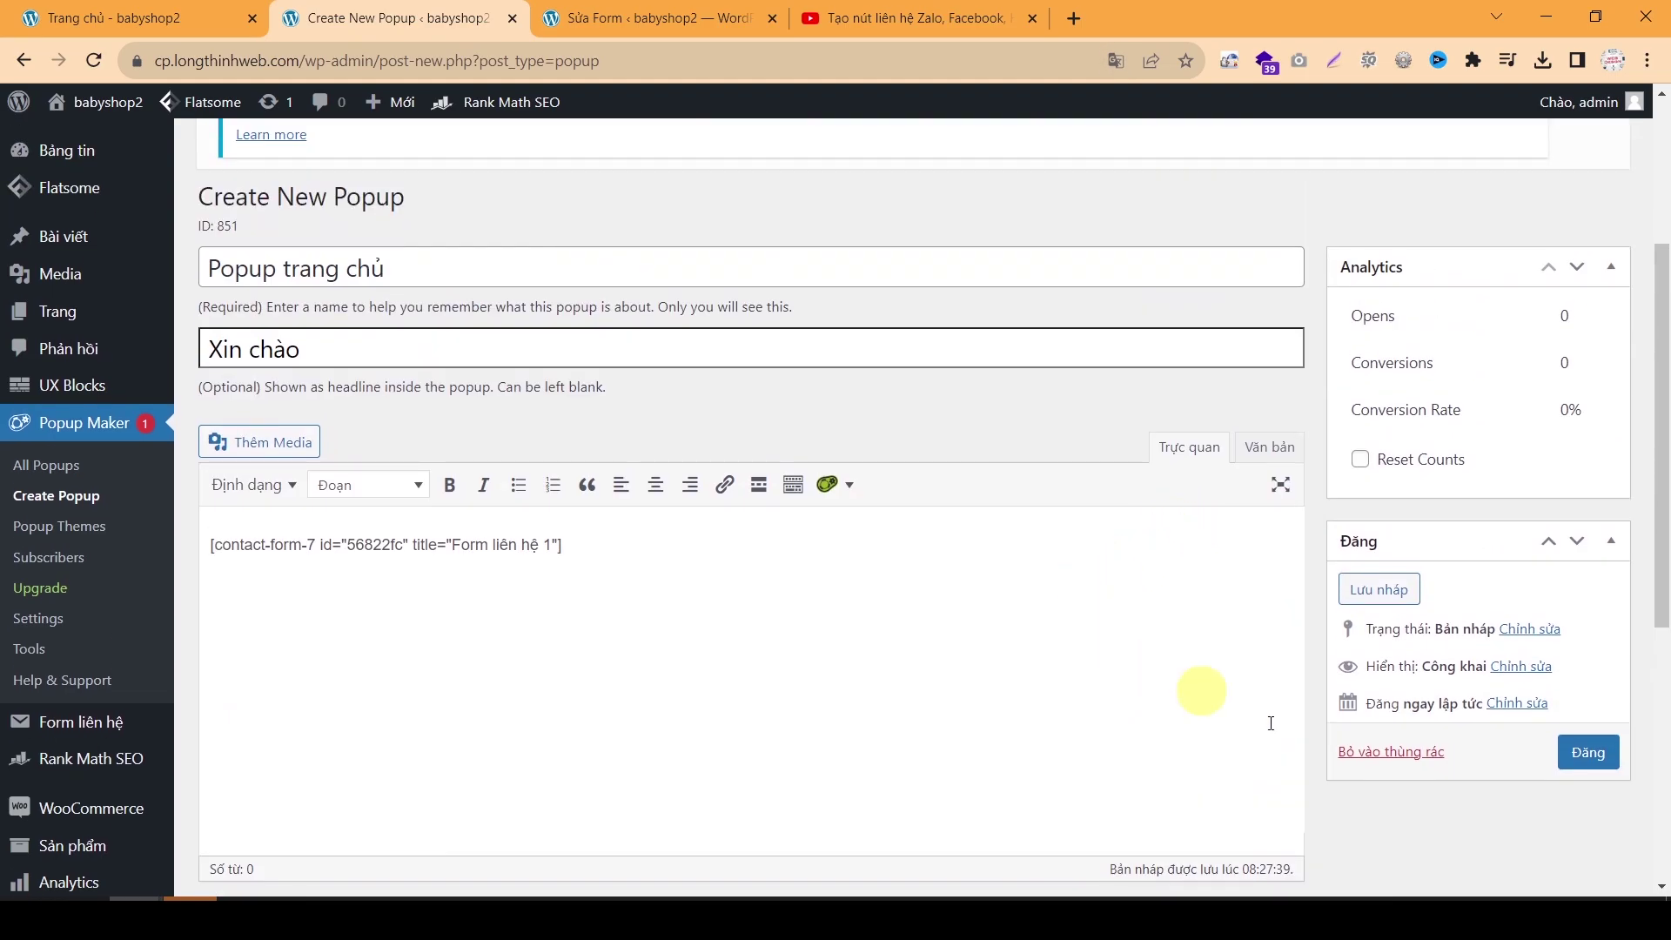
left_click(1595, 757)
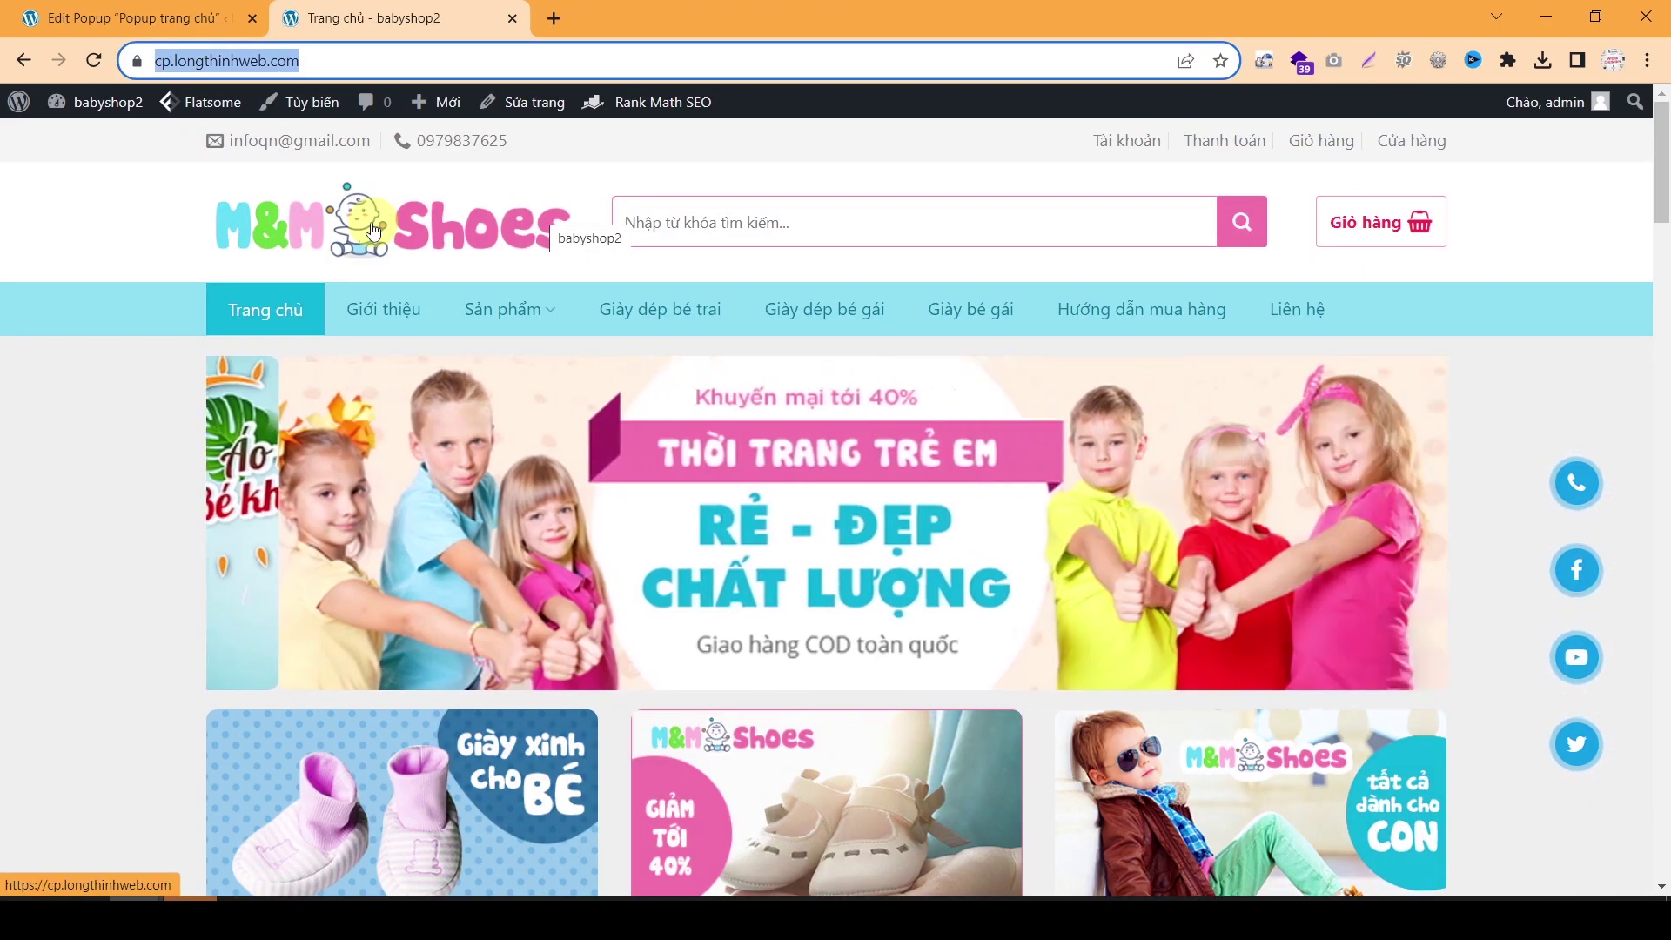
Step: Reload the shop's homepage to show the popup and compare its headline with the title in the popup editor
left_click(374, 231)
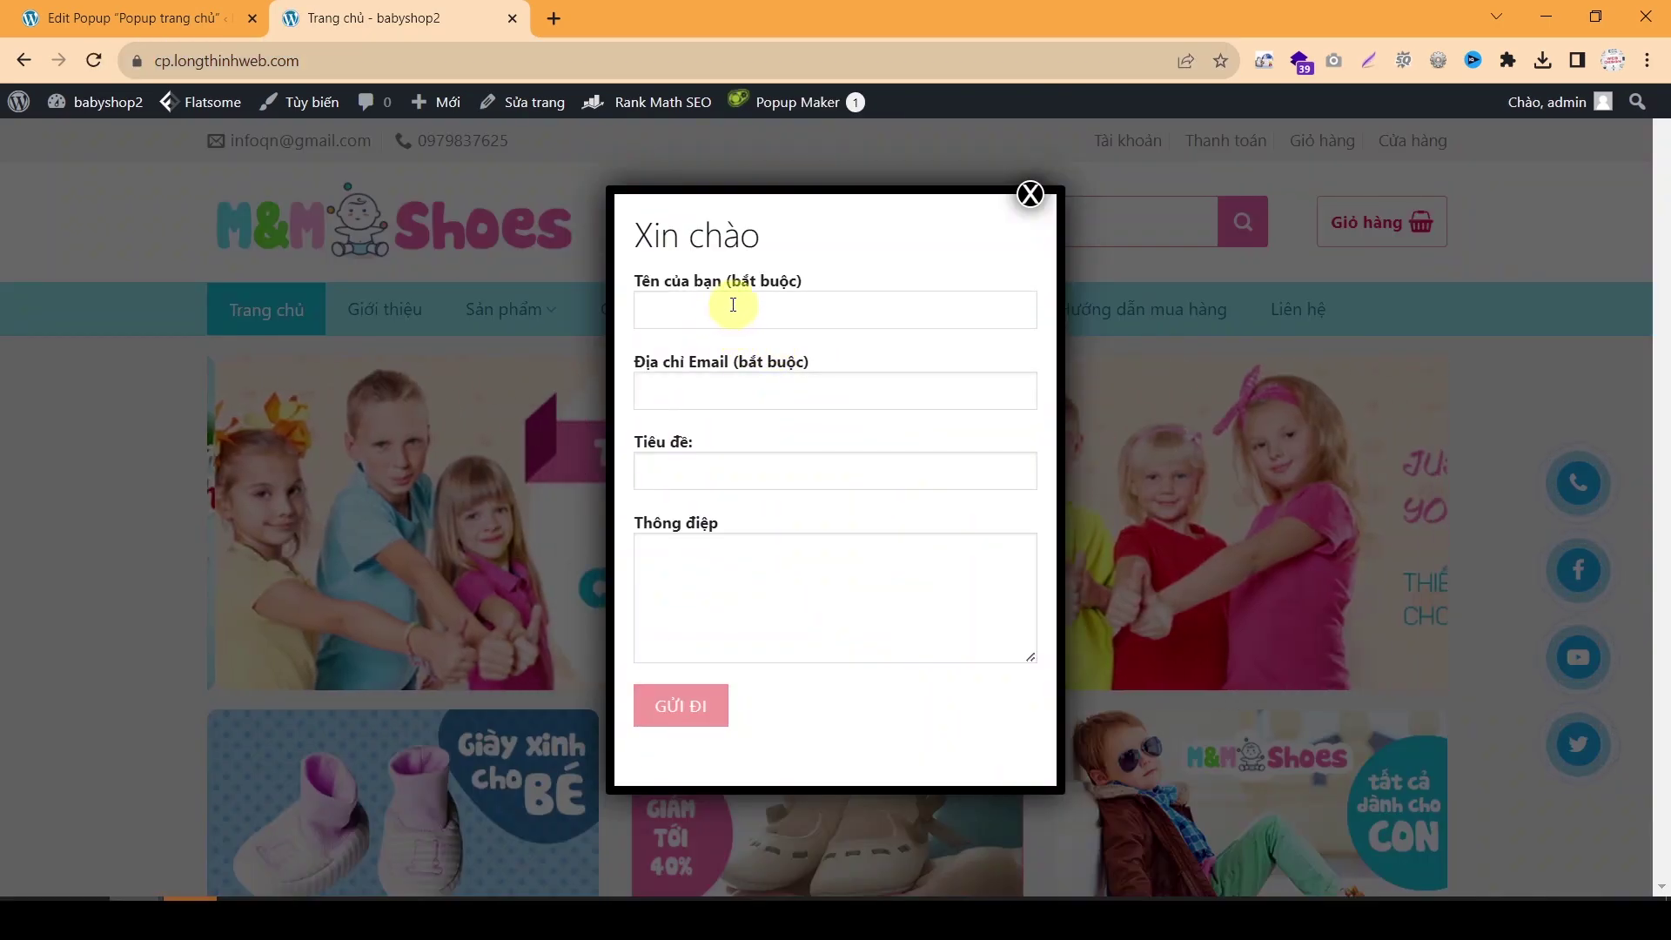
triple_click(765, 248)
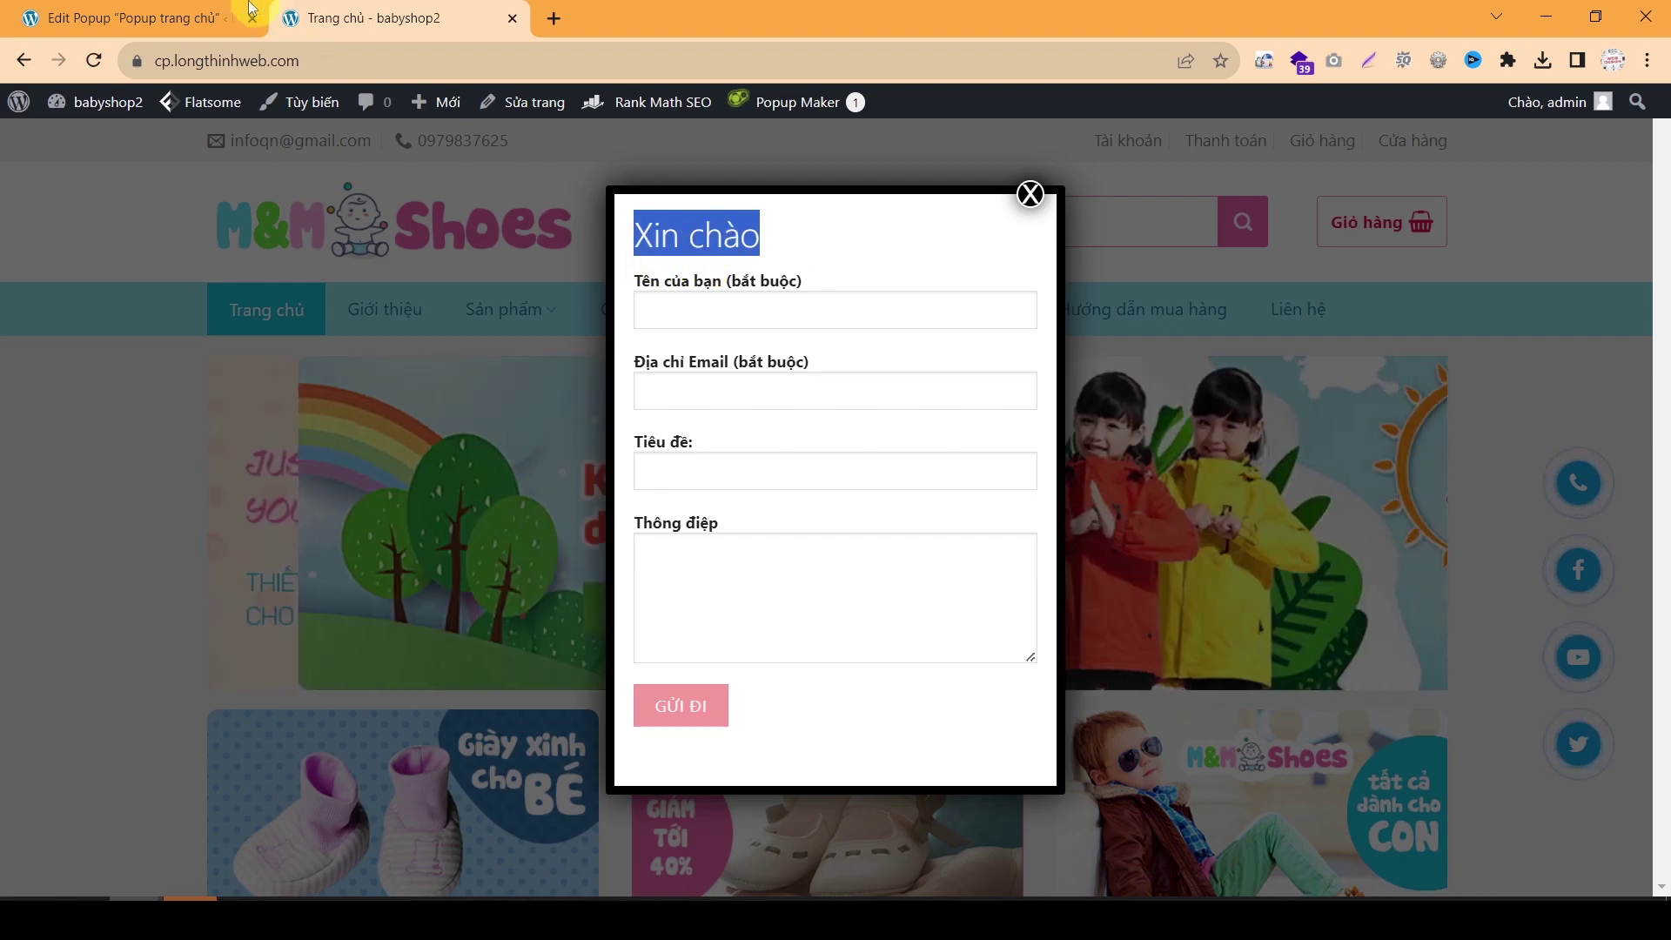
left_click(140, 18)
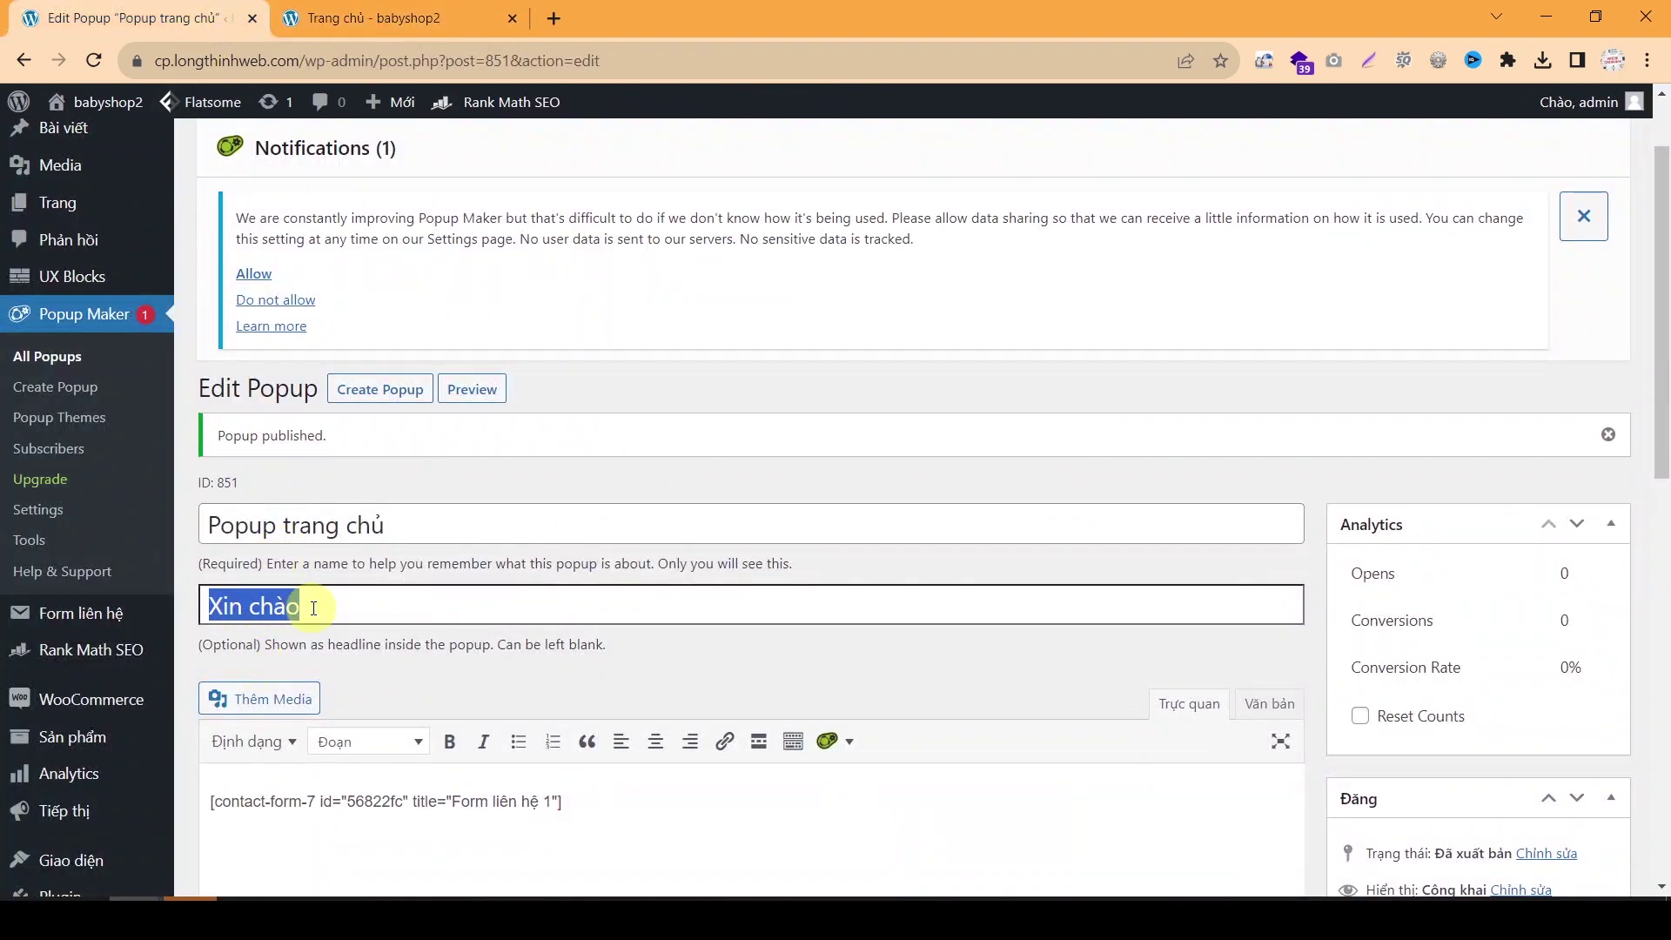
left_click(374, 17)
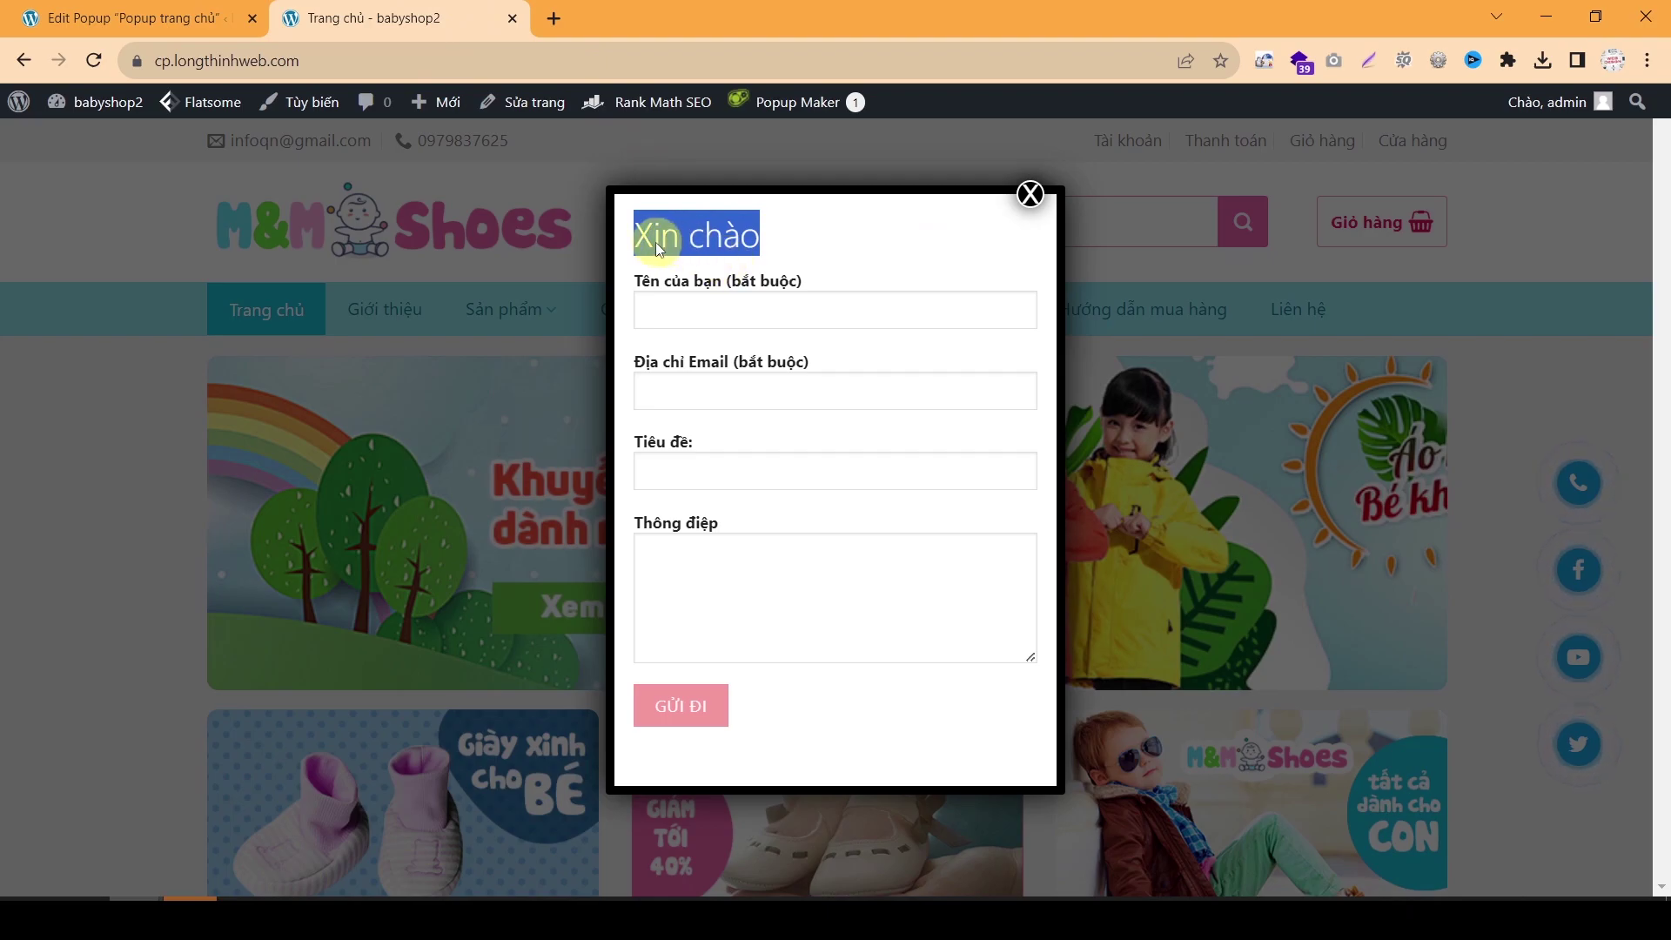
Step: Compare the popup's contact form fields with the content in the popup editor, and close the popup through its overlay
left_click(705, 313)
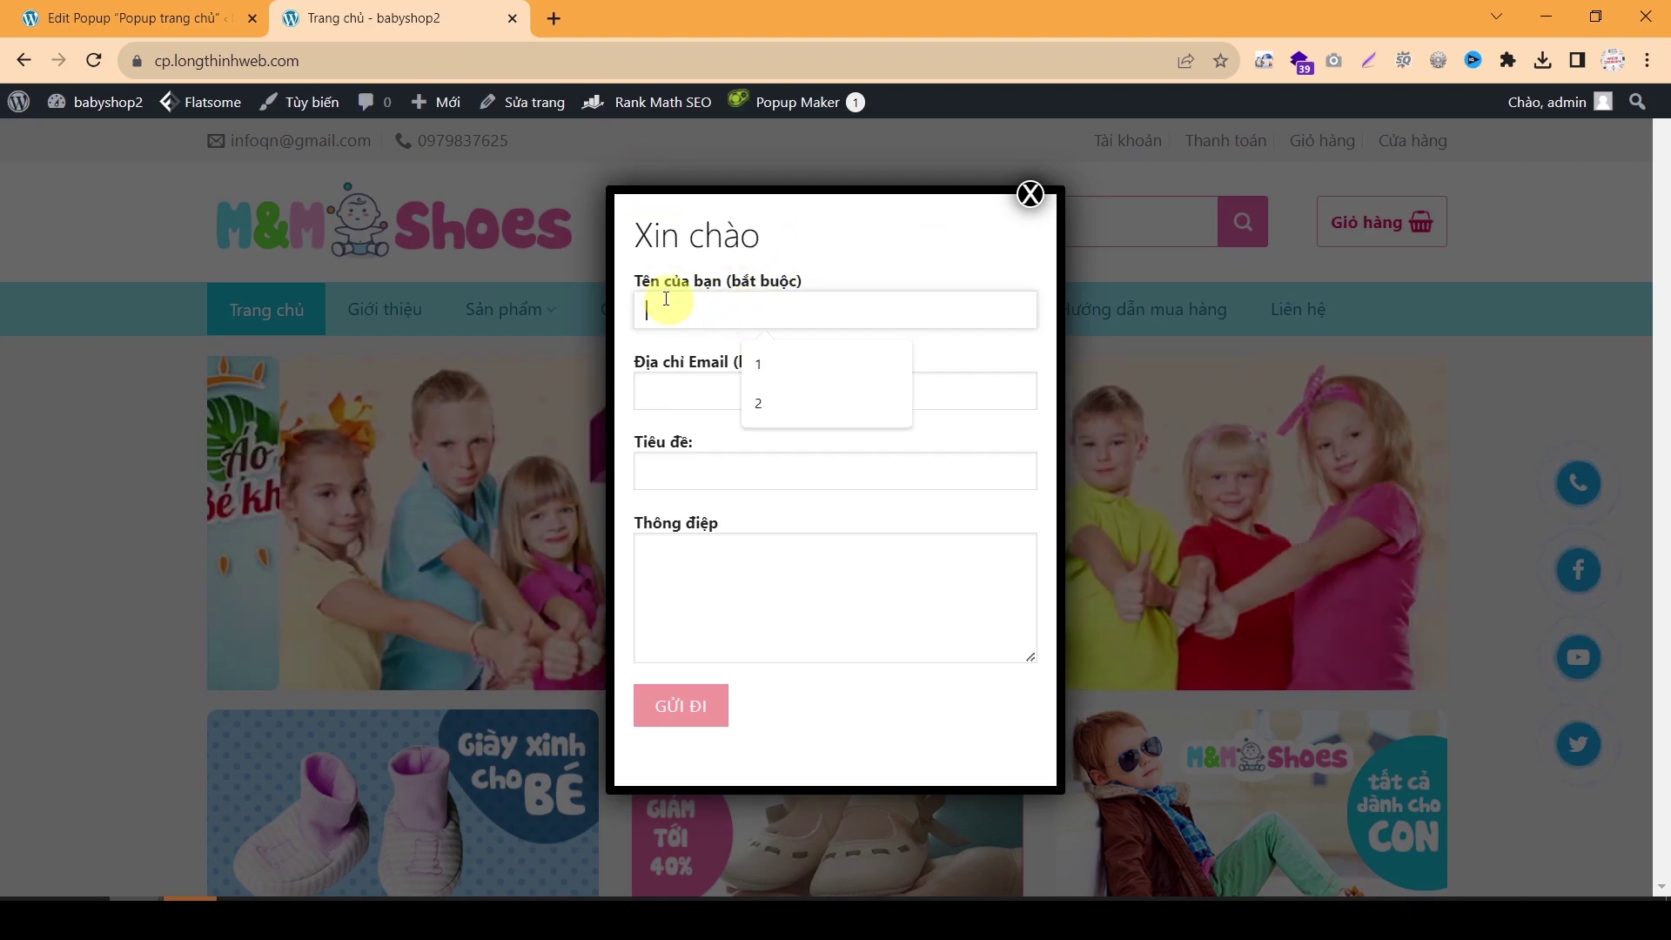
left_click_drag(642, 286, 761, 502)
left_click(768, 548)
left_click(119, 6)
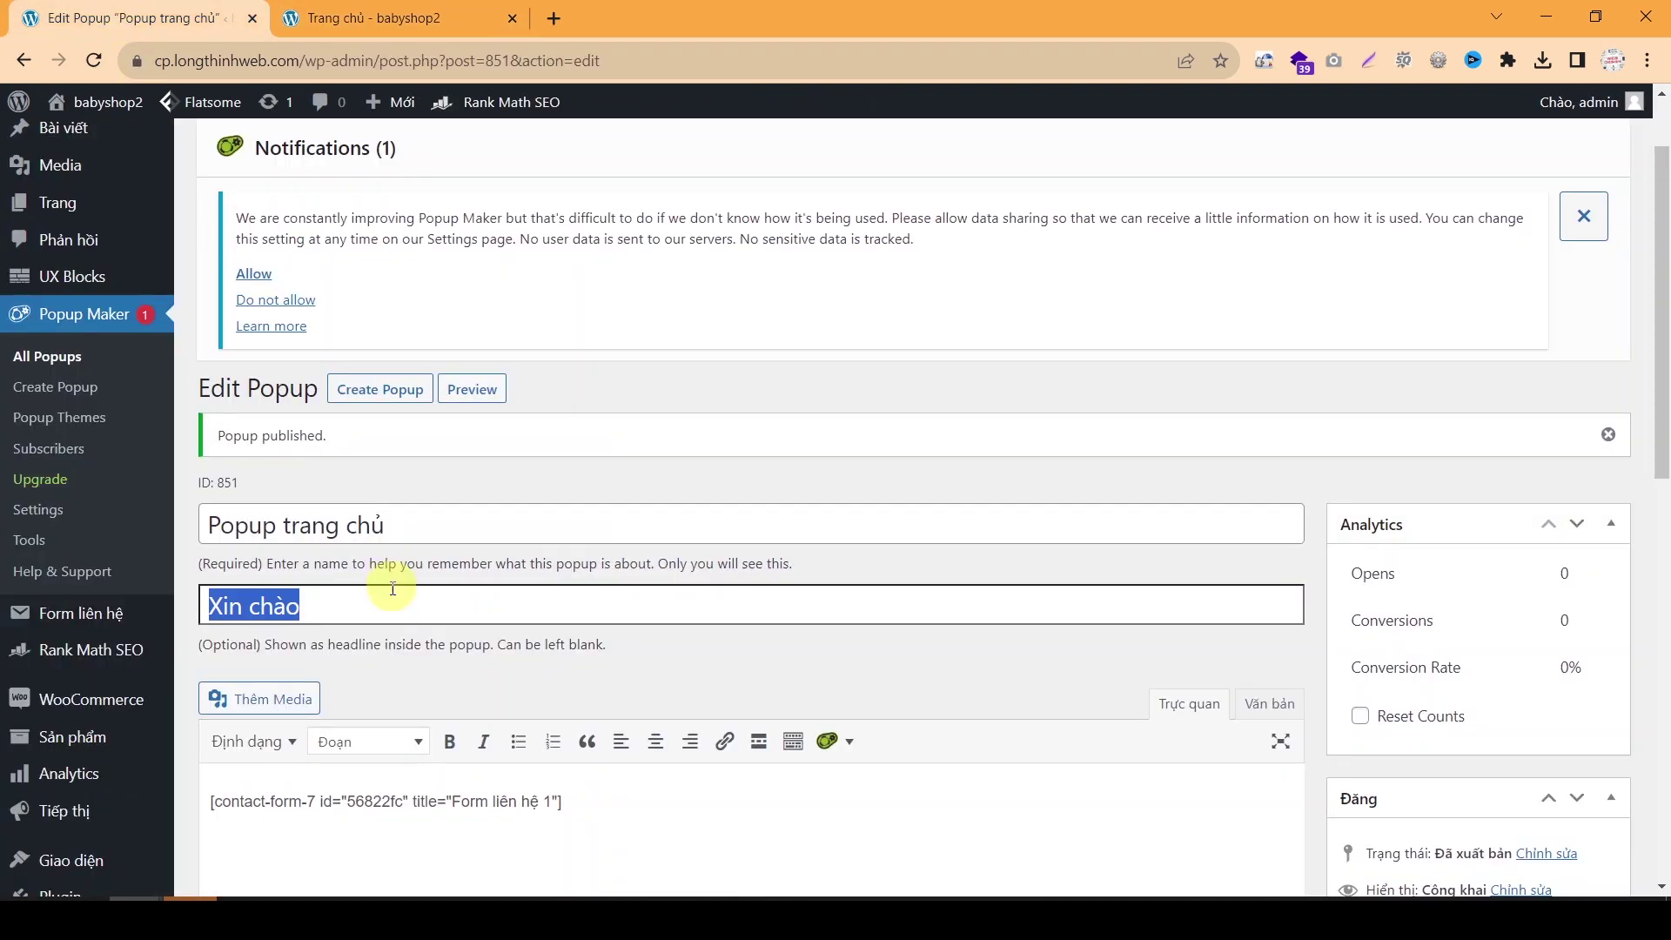
scroll(384, 597, "down", 3)
left_click(391, 17)
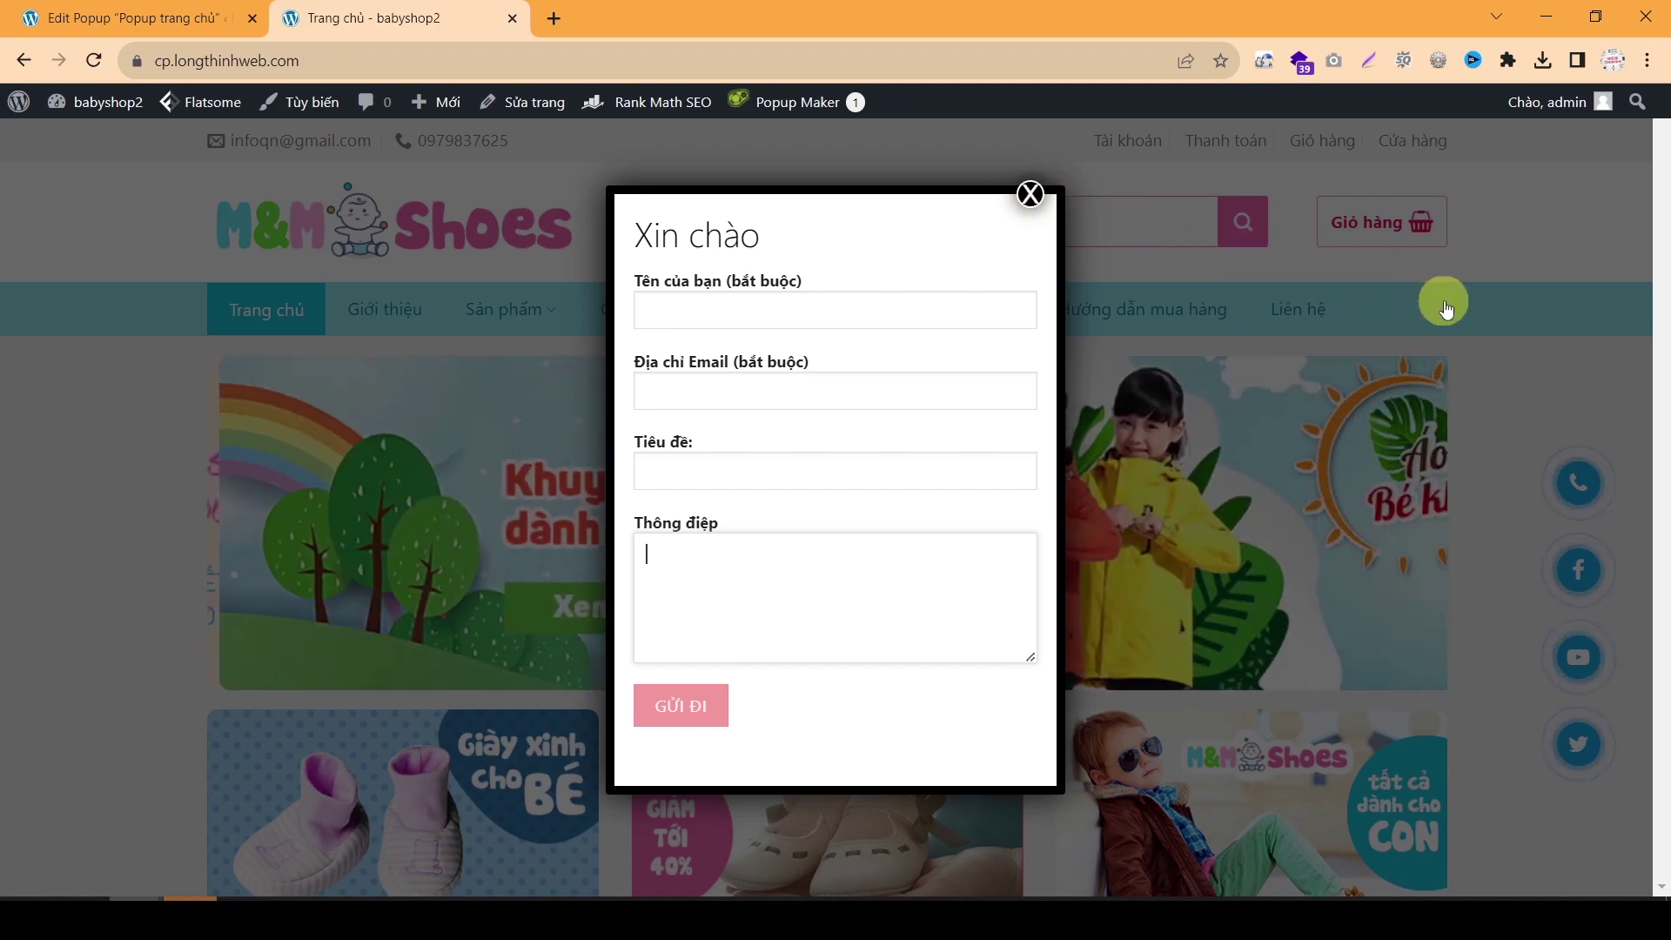
left_click(1440, 298)
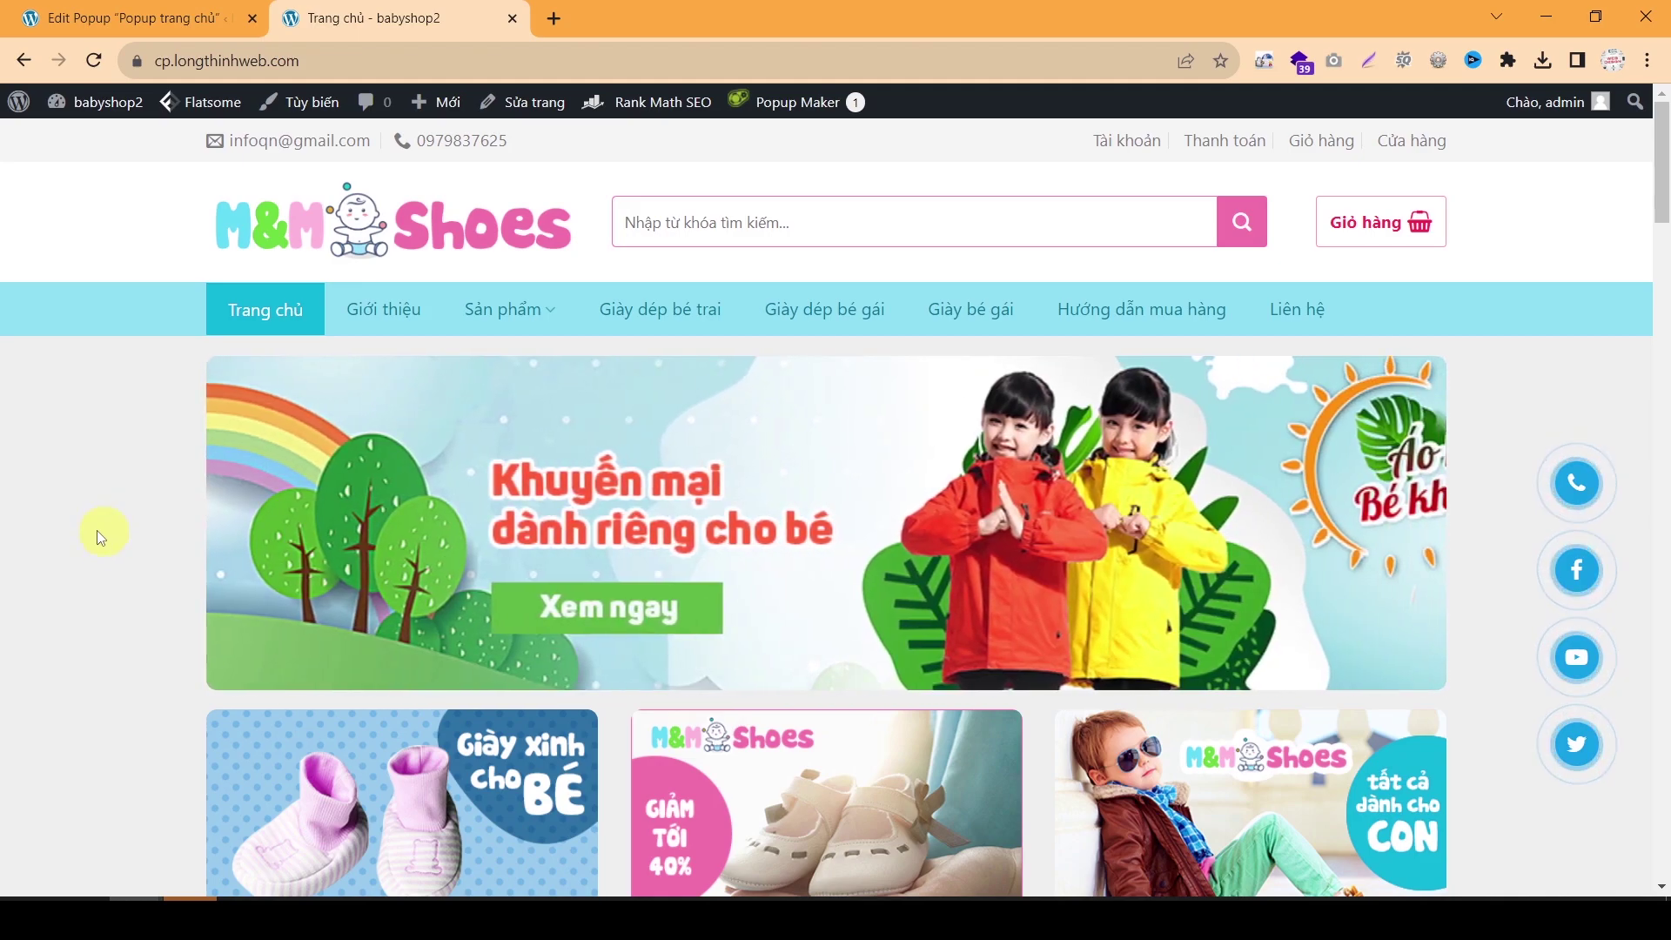
Step: Reload the shop's homepage, and create a new popup named "Popup click" with the title "Form liên hệ"
left_click(409, 243)
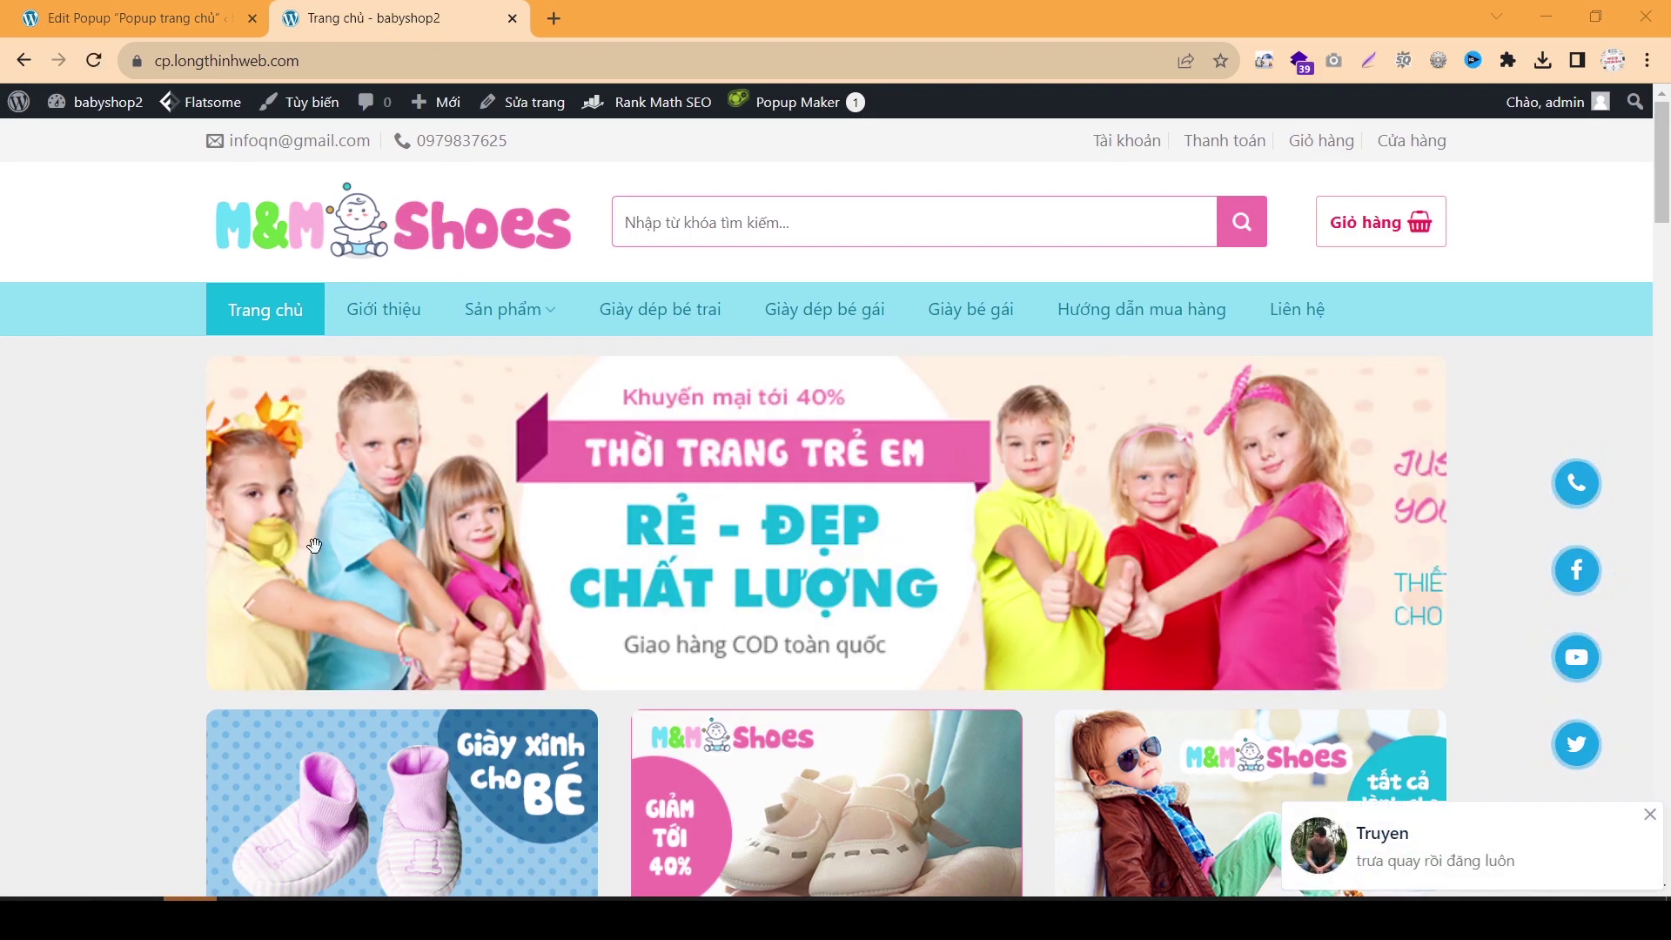
key("ctrl+Page_Up")
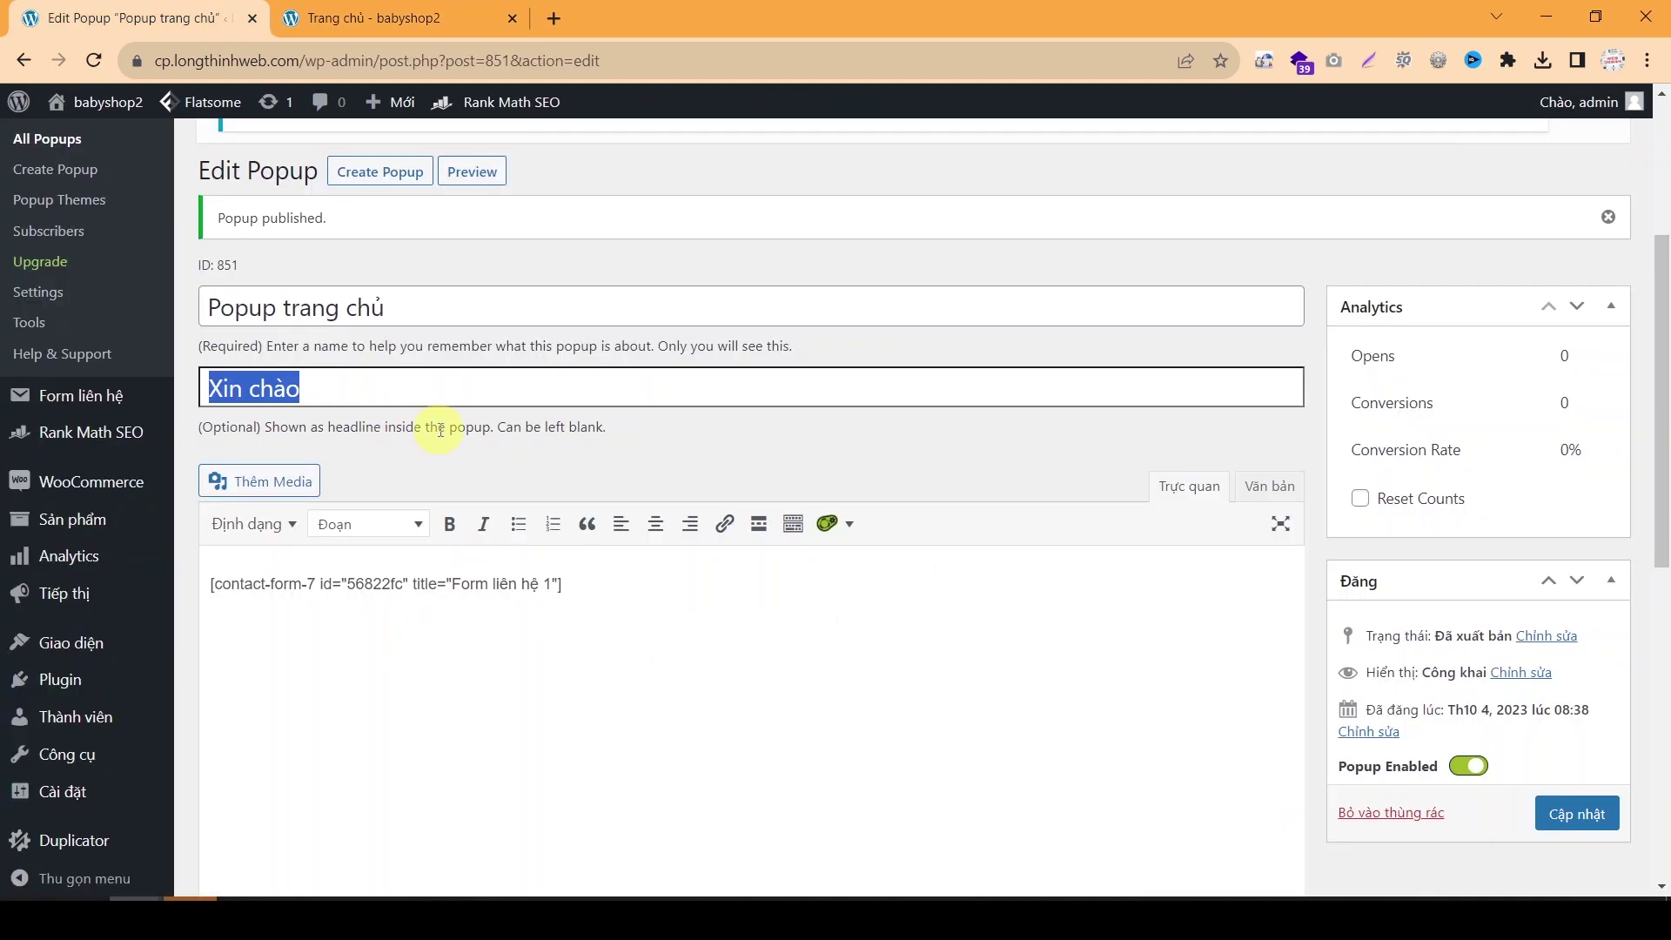
scroll(439, 429, "up", 1)
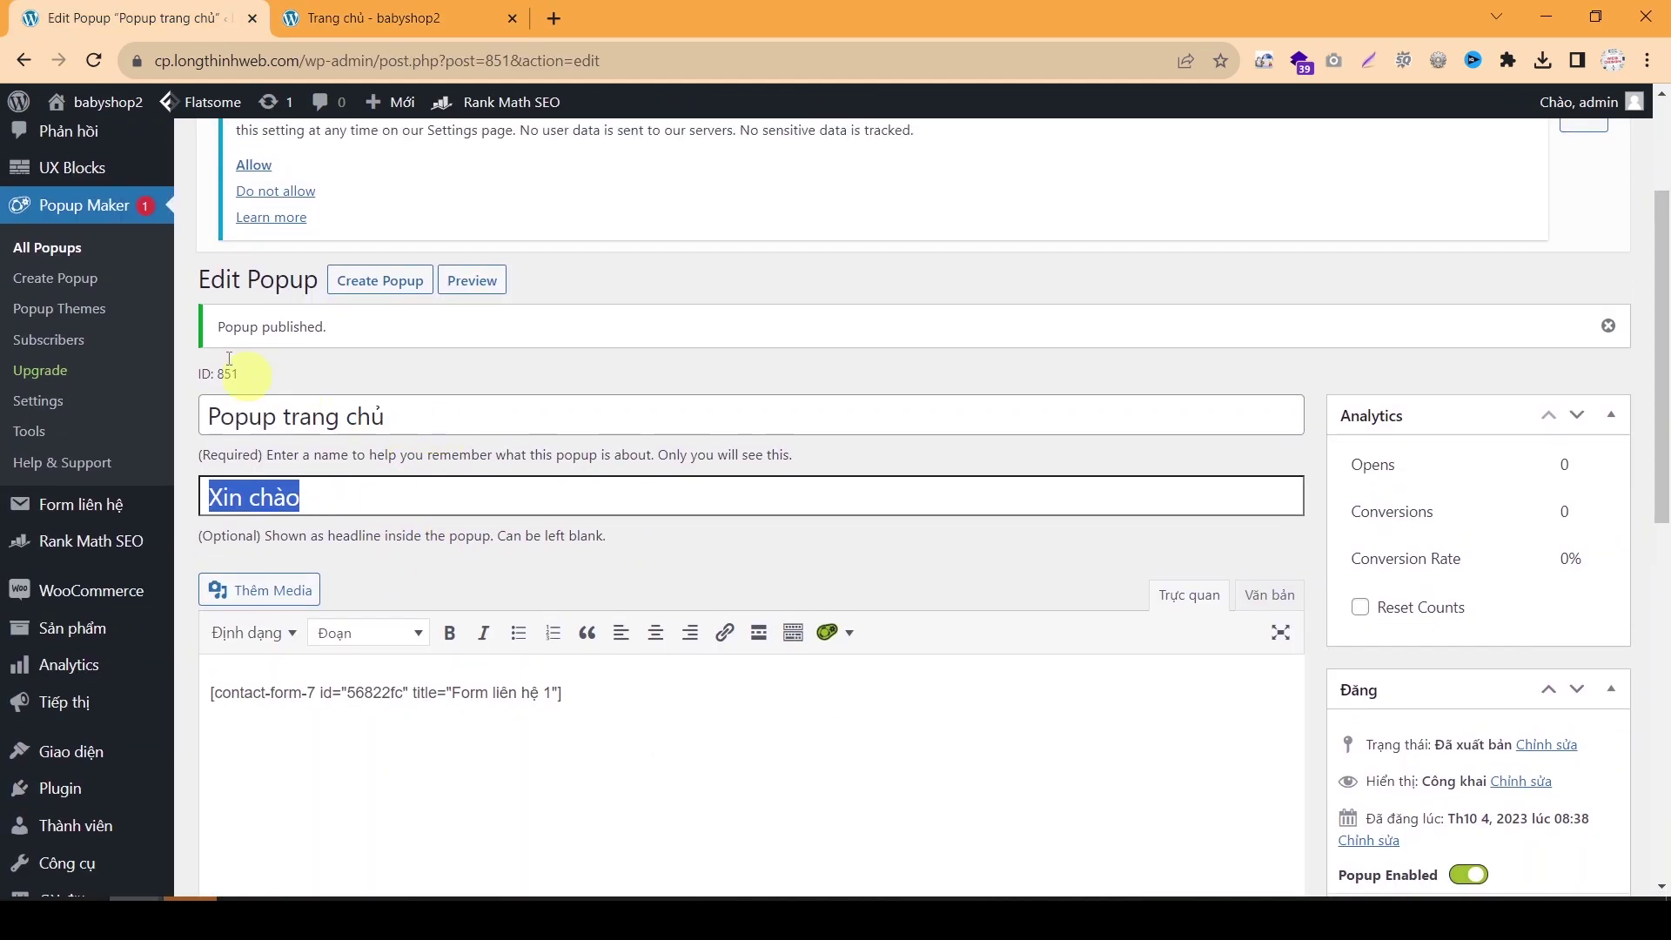
left_click(381, 281)
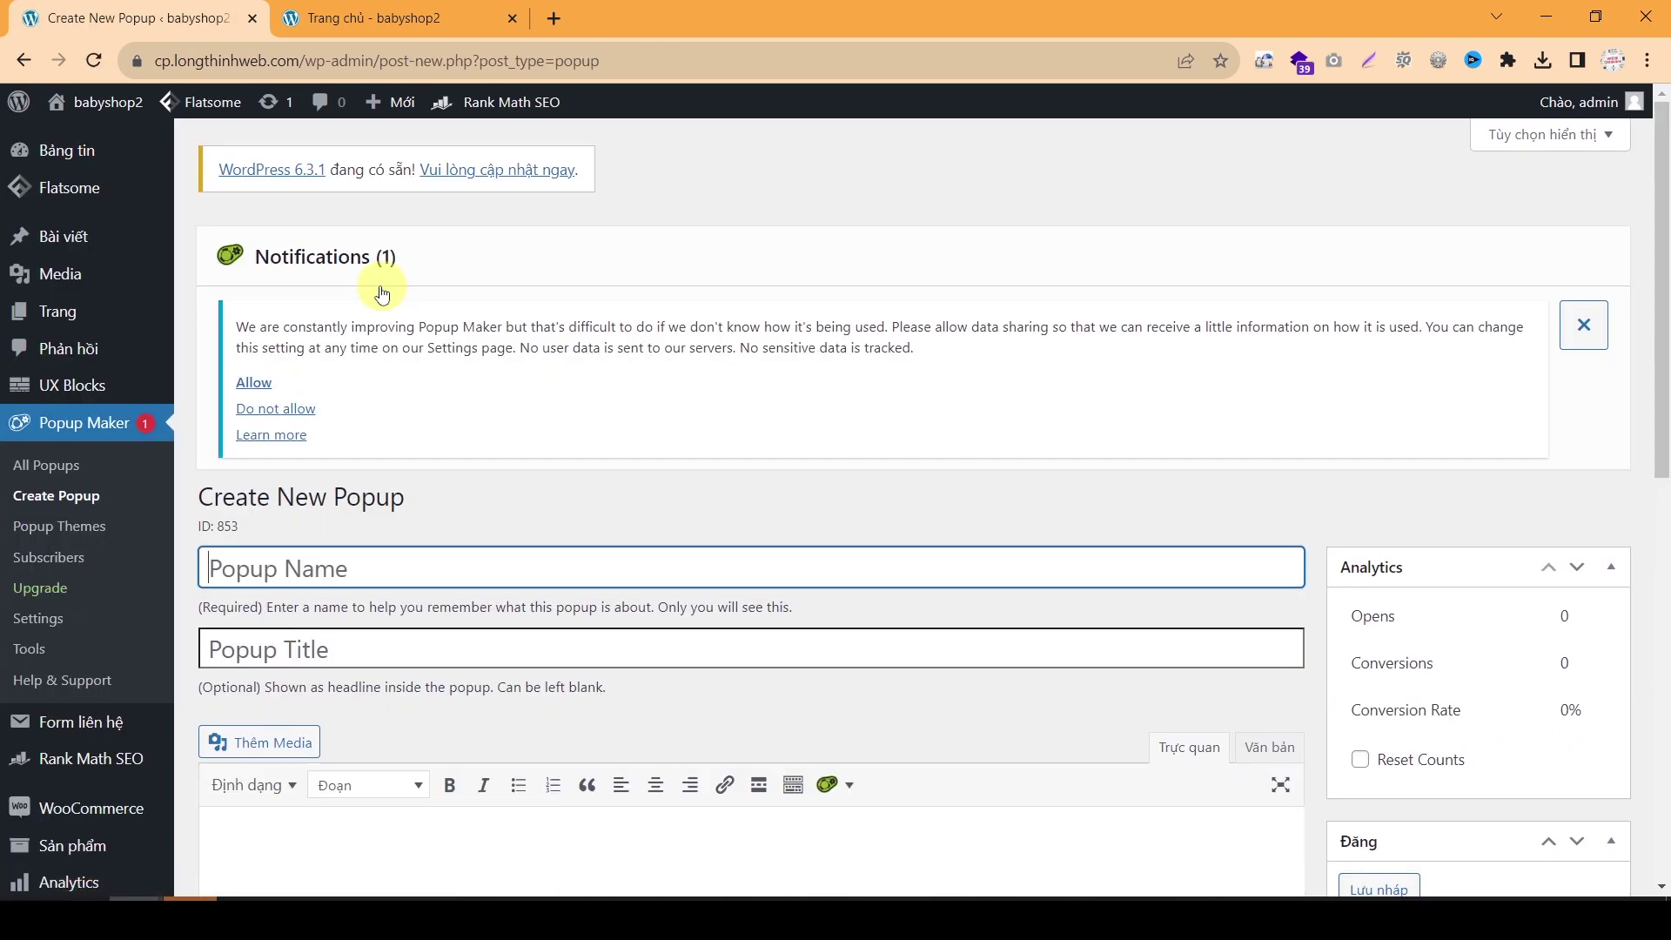
type("Popup click")
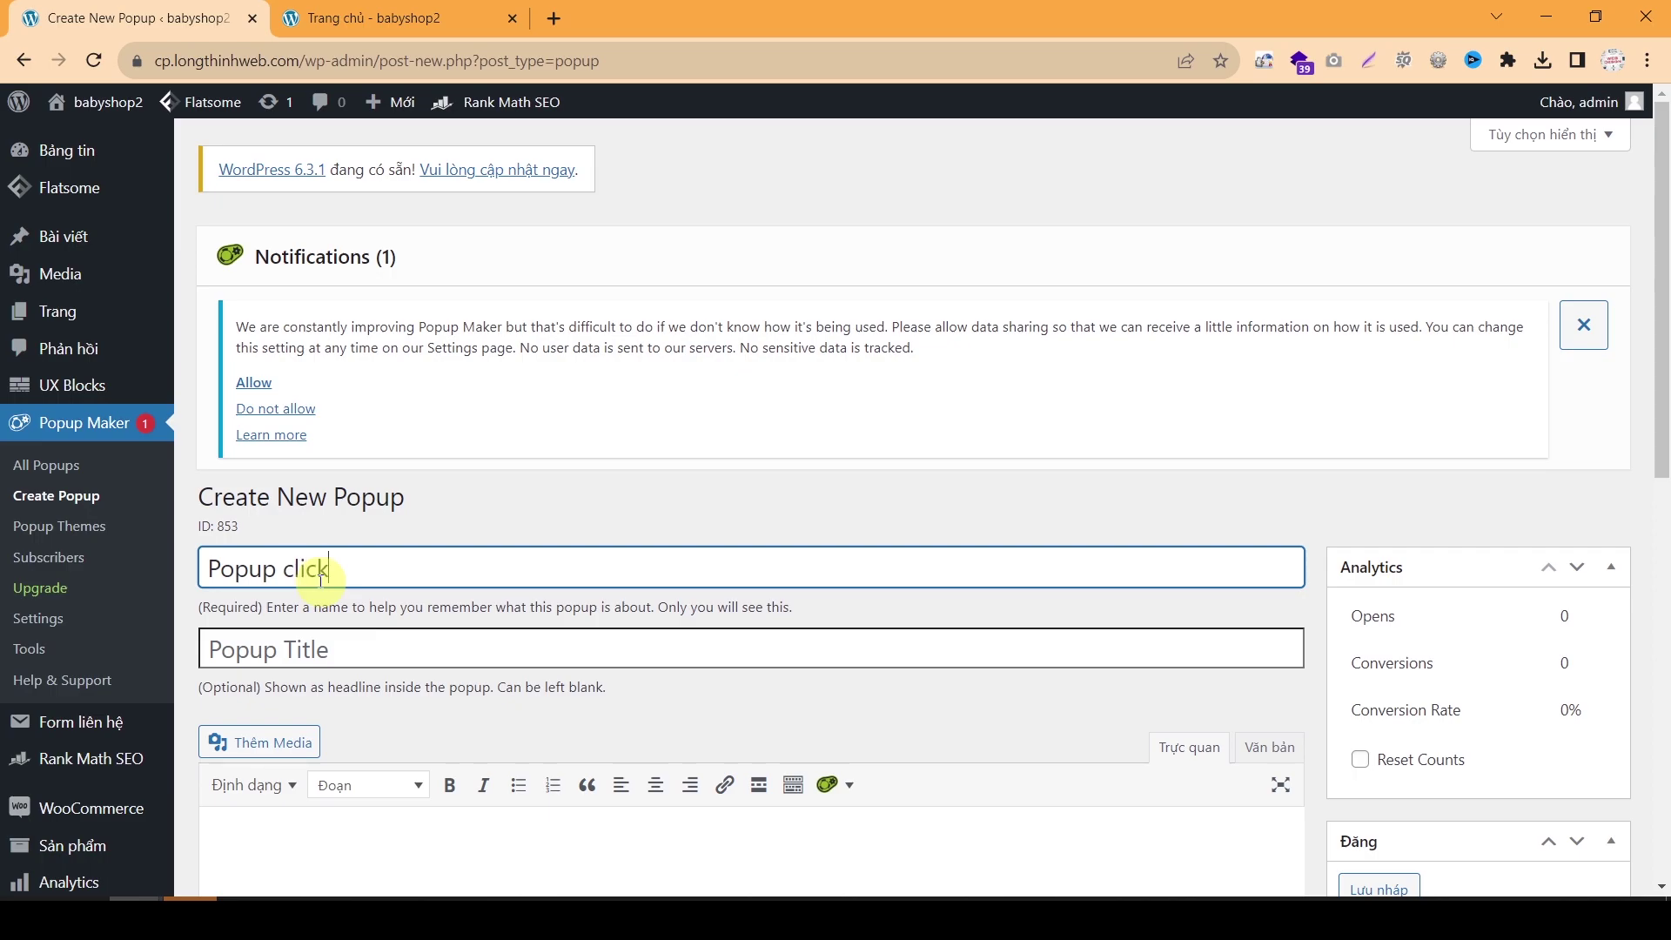
key("Tab")
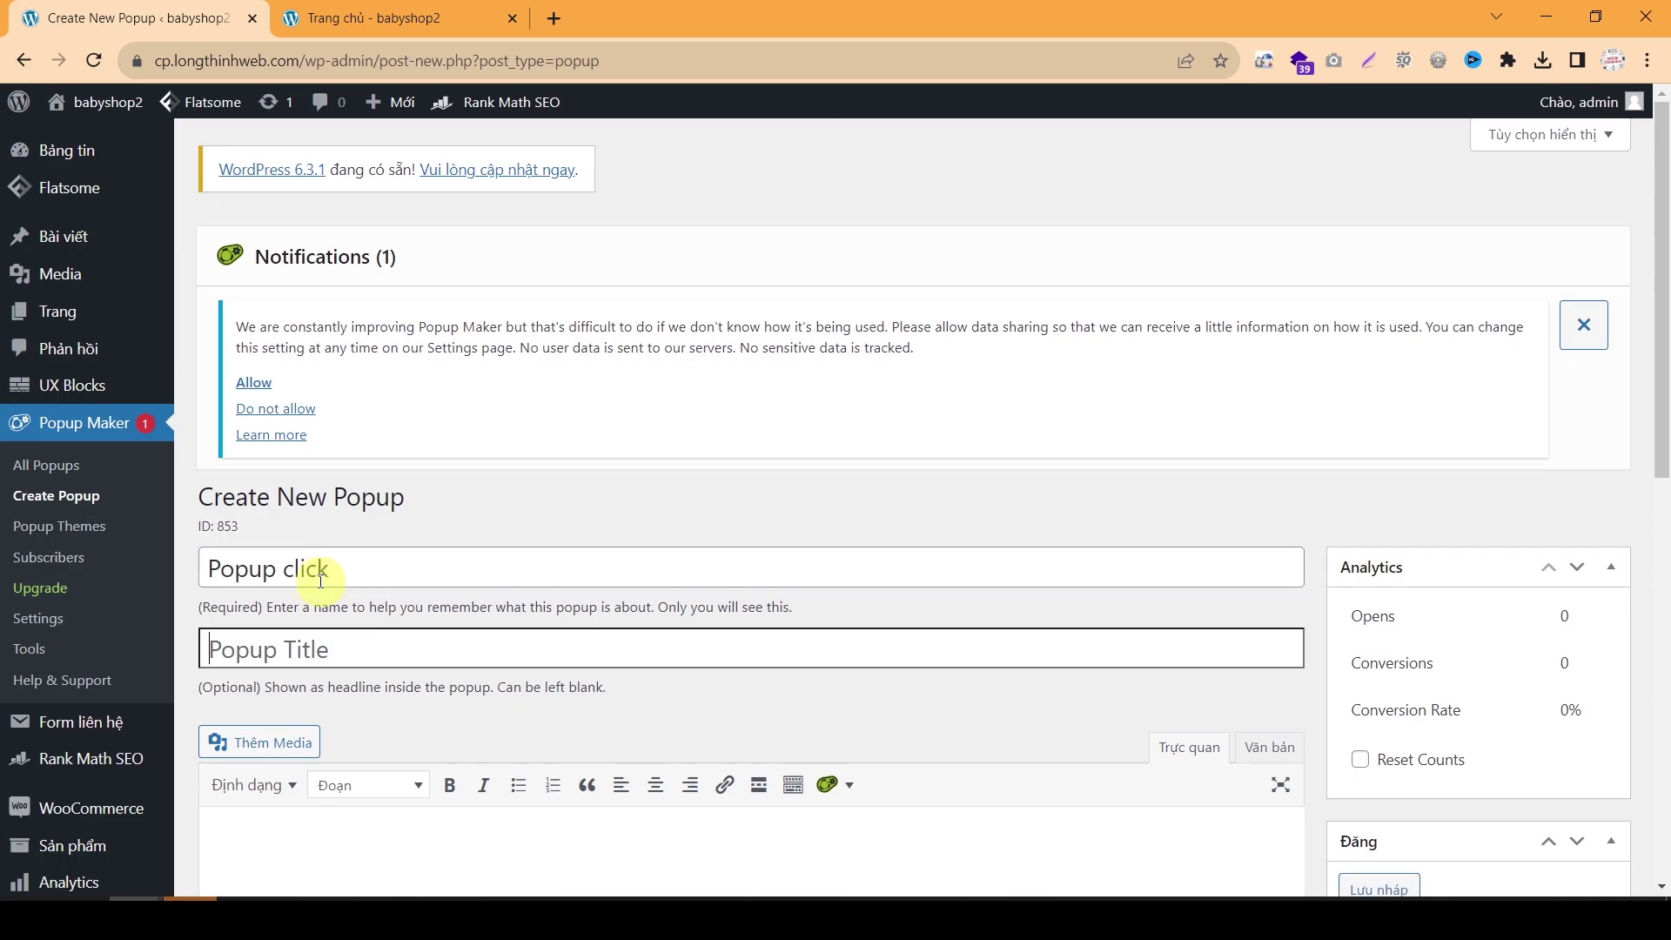
type("Form liên hệ")
Step: Open the contact form list in a separate browser tab and copy the shortcode of "Form liên hệ 1"
scroll(321, 580, "down", 2)
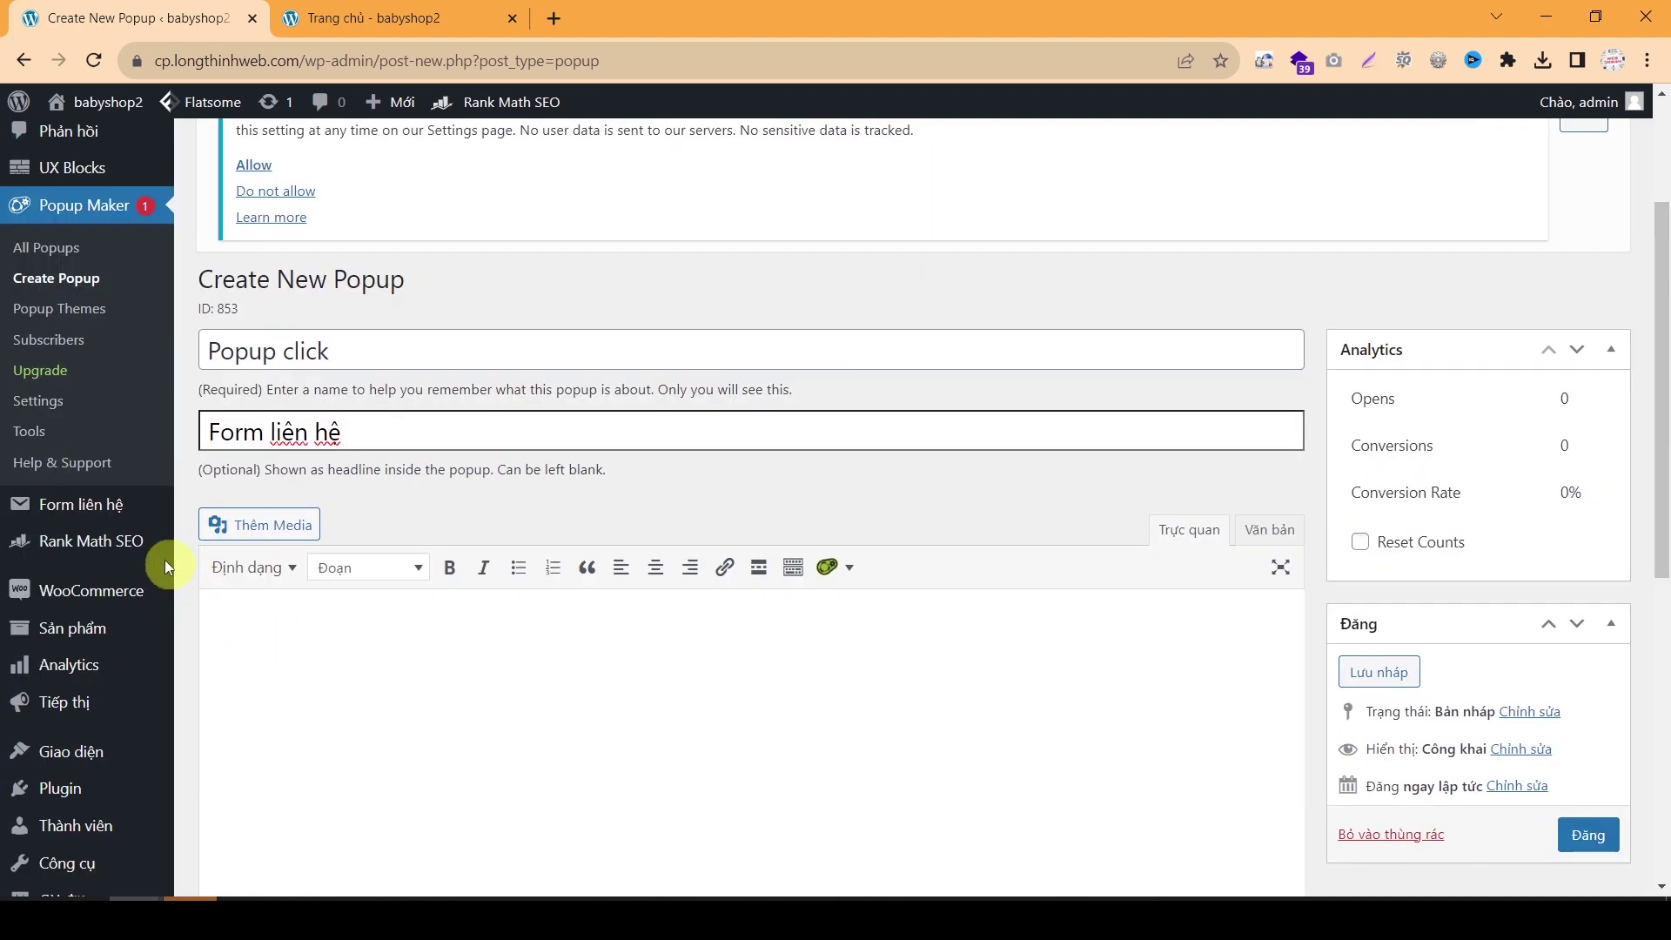
right_click(89, 511)
left_click(215, 524)
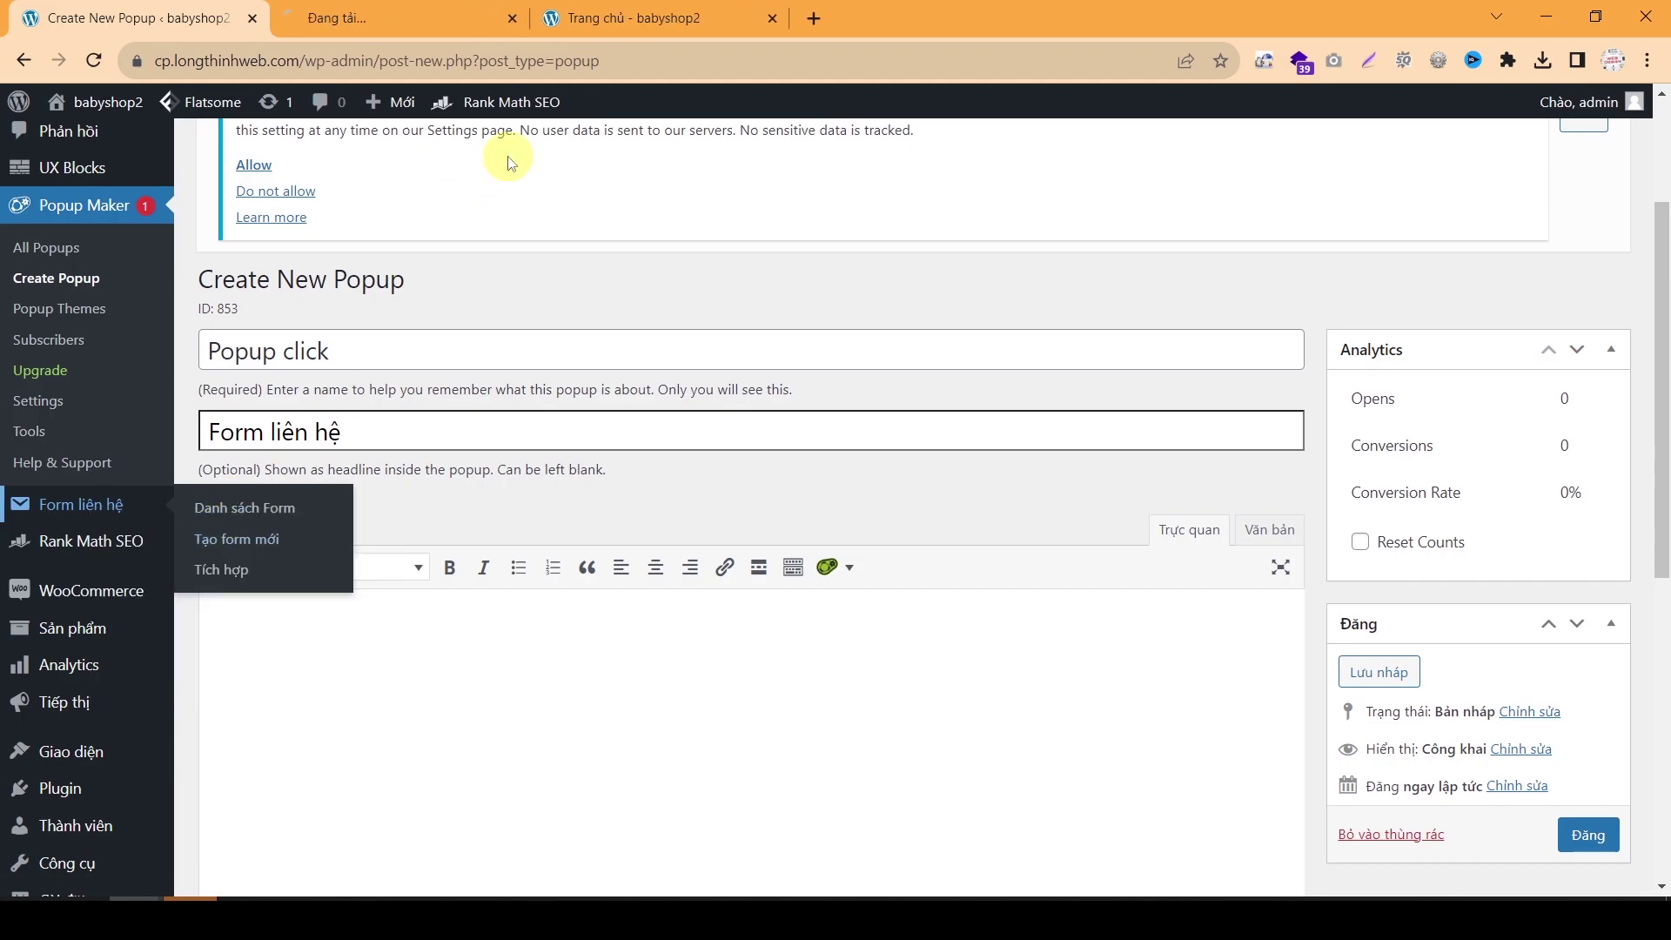
left_click(426, 10)
scroll(575, 531, "down", 2)
scroll(571, 541, "up", 2)
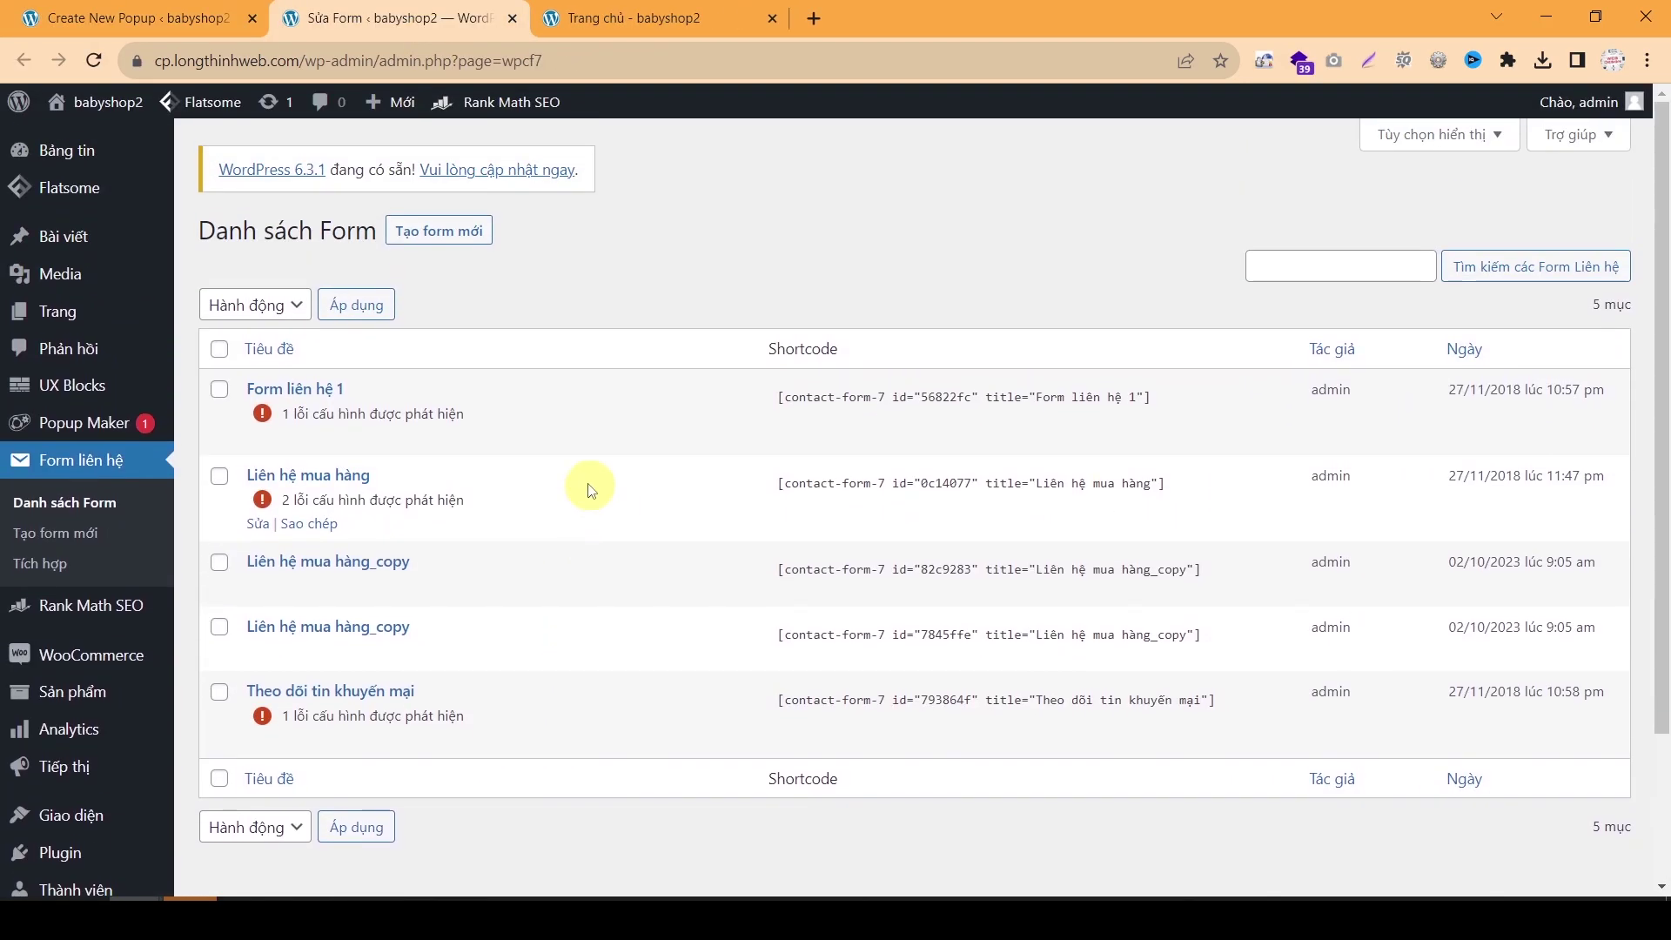
left_click(863, 404)
right_click(862, 405)
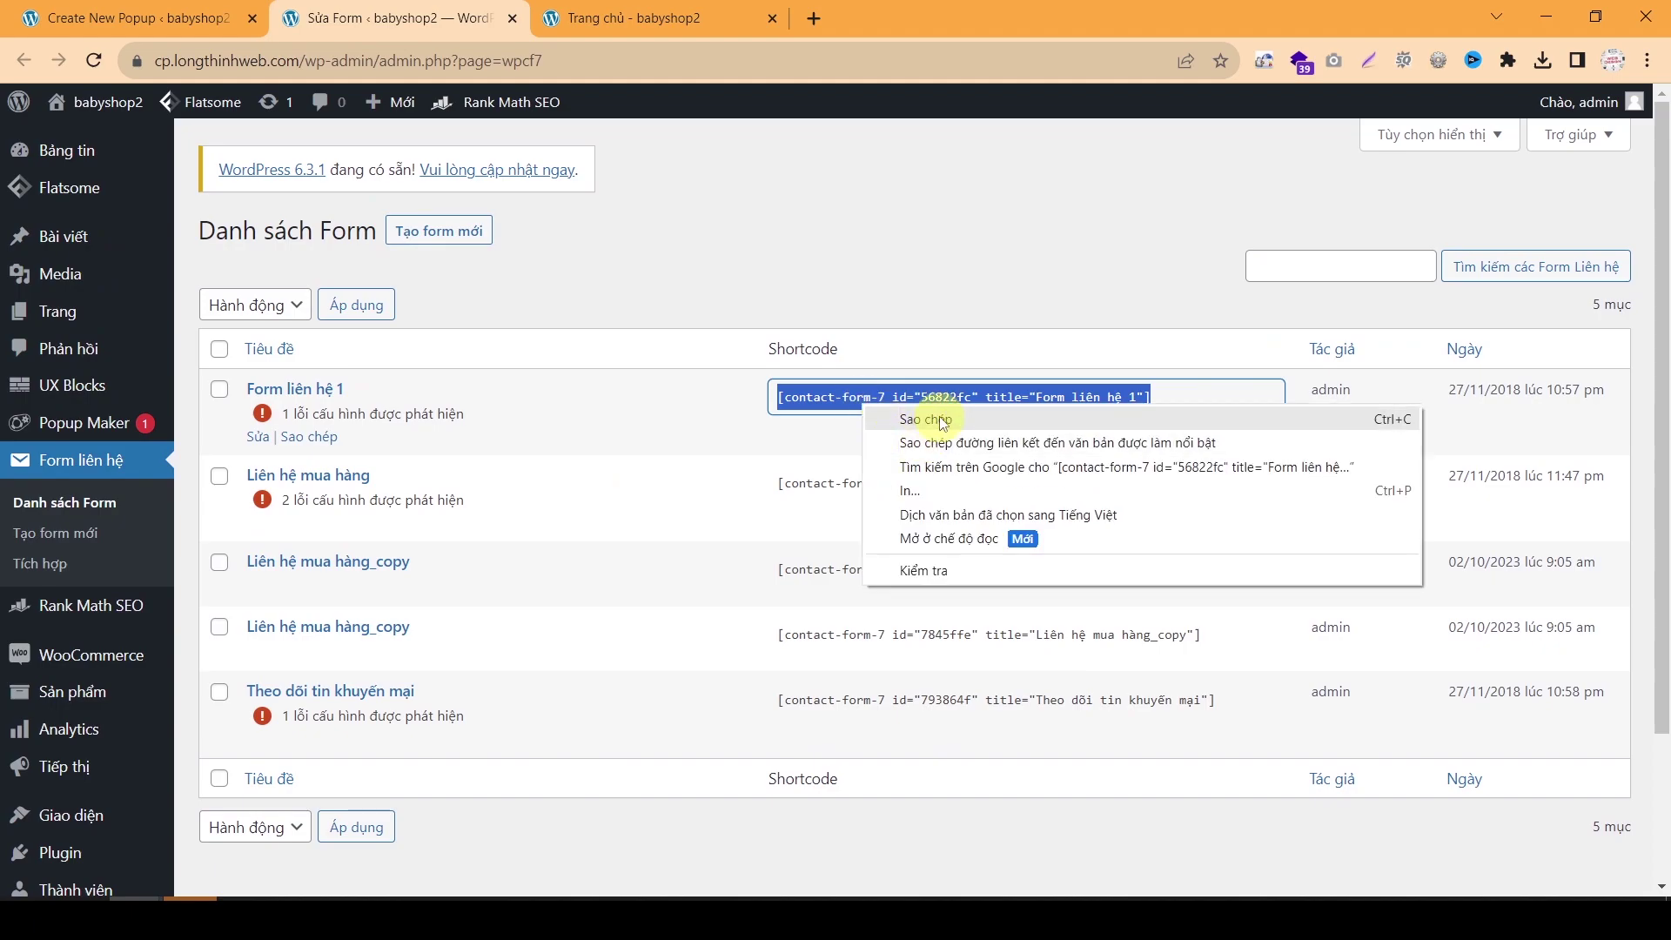
left_click(905, 418)
Step: Paste the contact form shortcode into the content of the new popup and close the form list
left_click(130, 17)
left_click(494, 733)
key("ctrl+v")
scroll(806, 682, "down", 4)
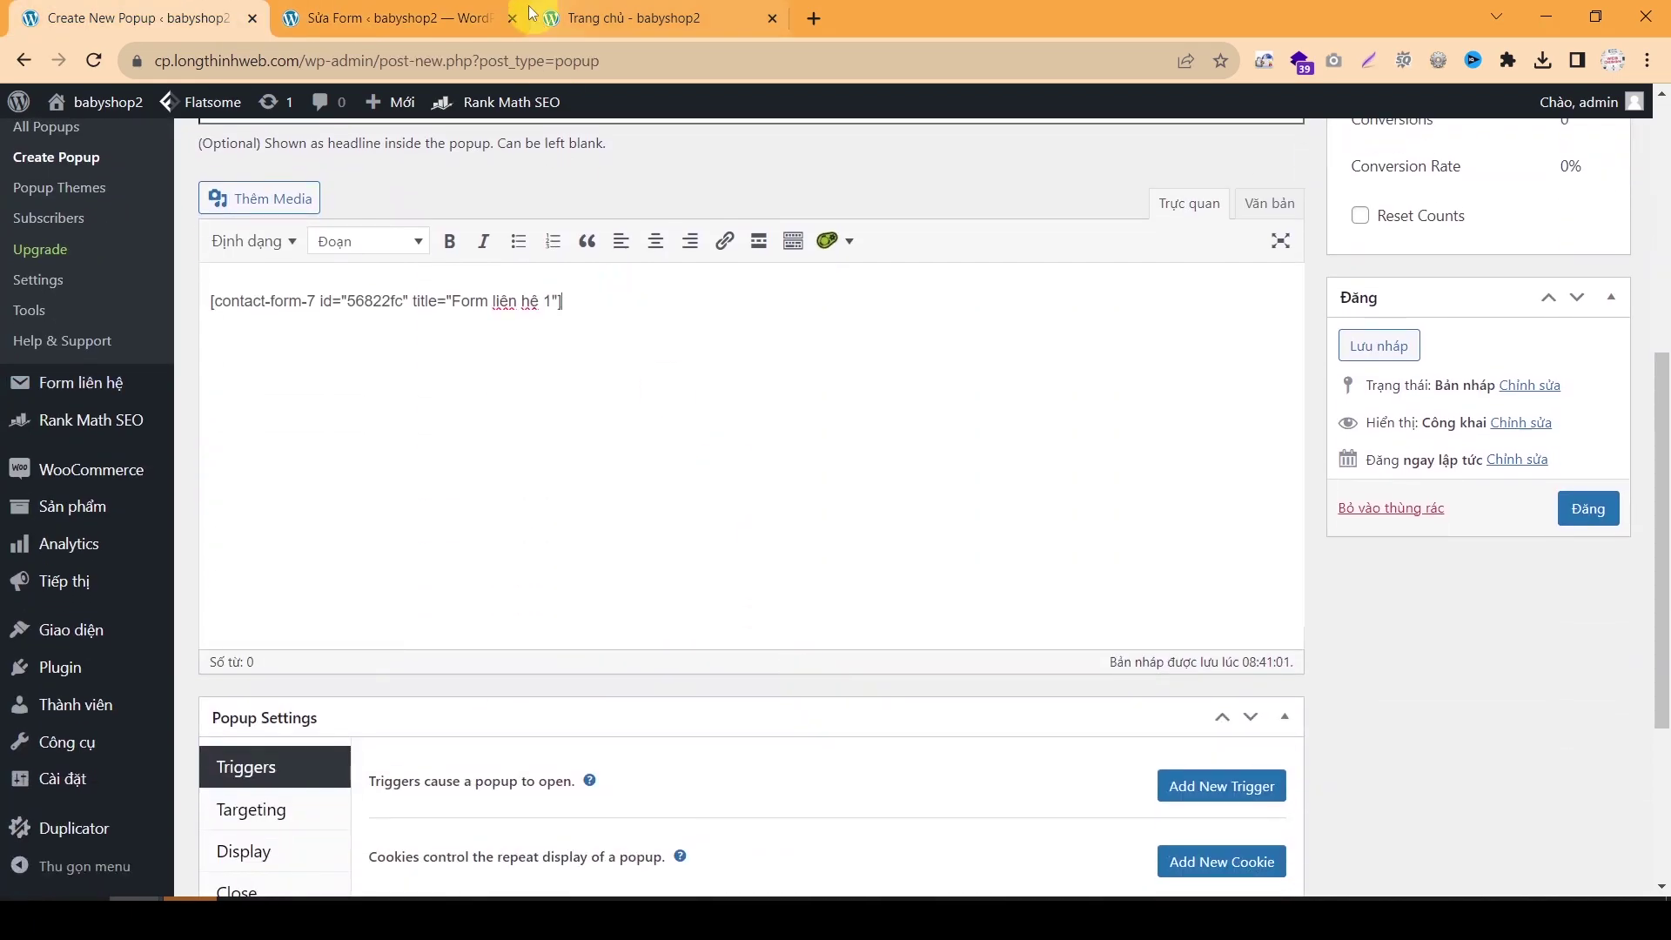
left_click(512, 18)
Step: Create a Click Open trigger for the popup, keeping the On Popup Close cookie option
scroll(802, 381, "down", 3)
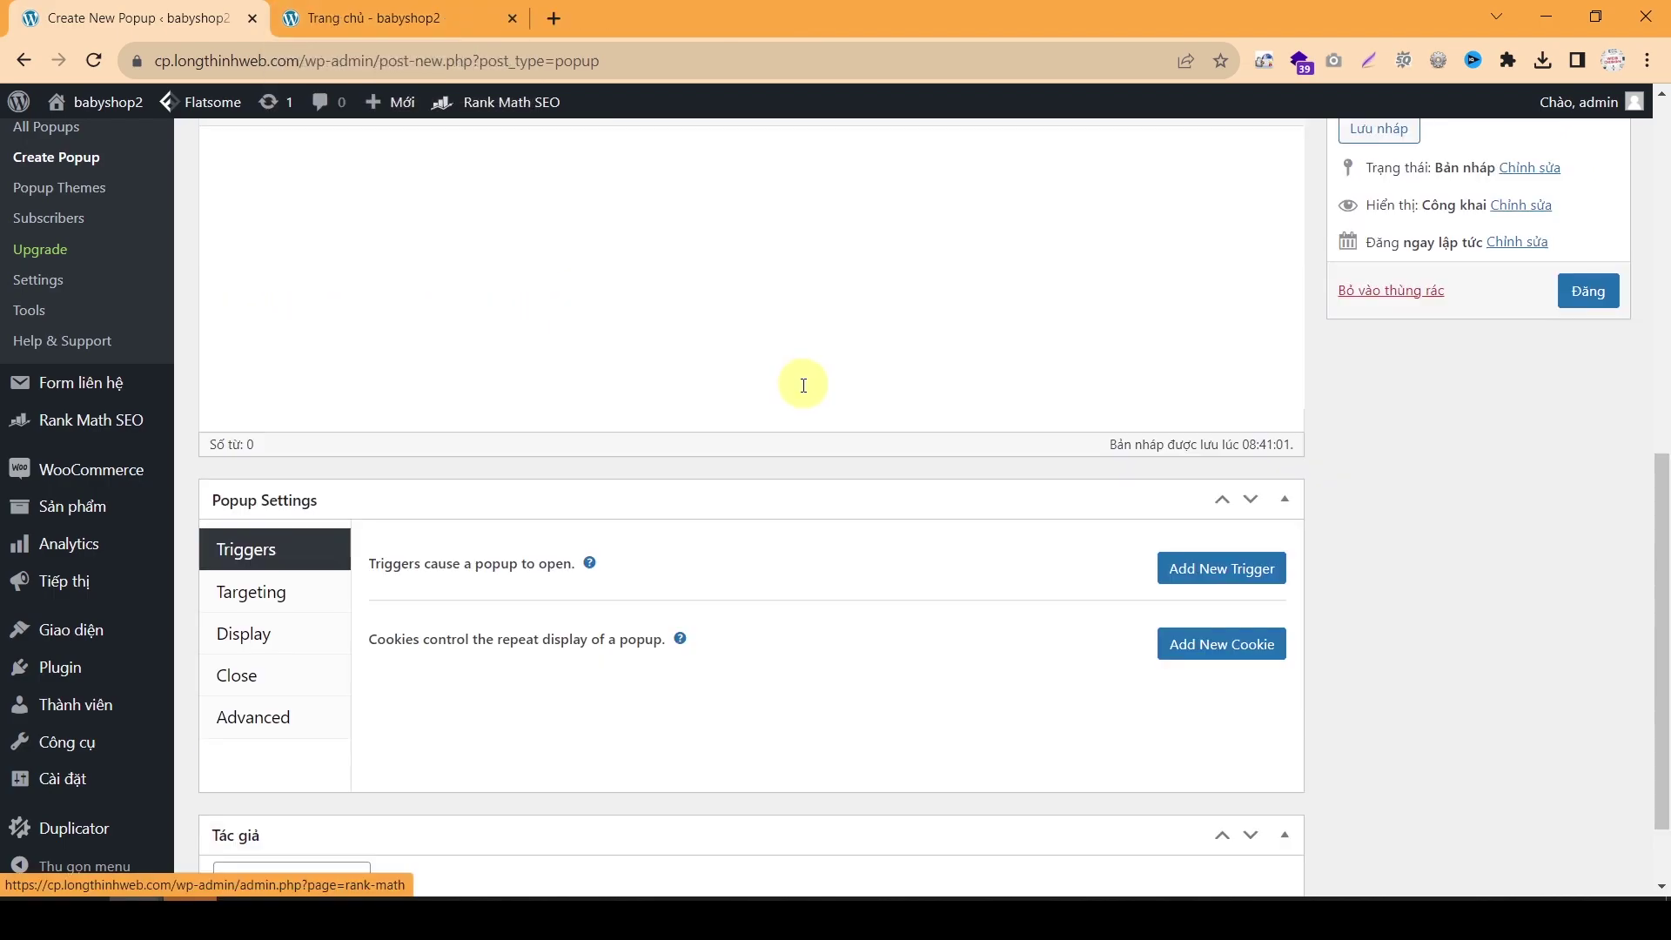
left_click(1189, 574)
left_click(744, 280)
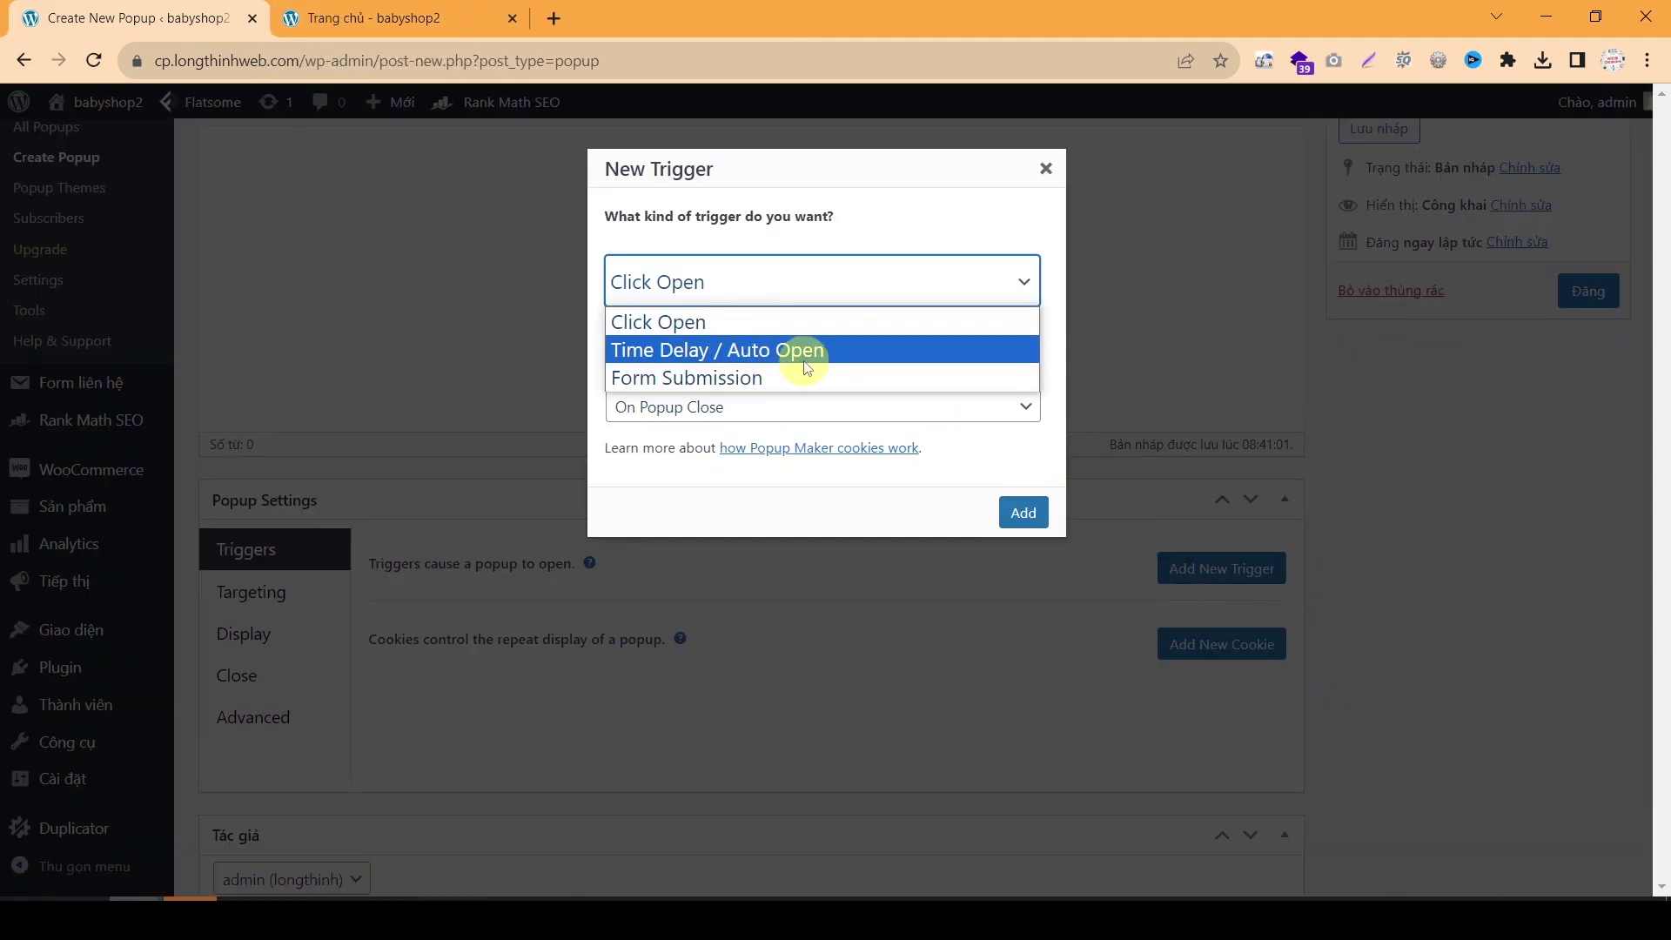
left_click(721, 322)
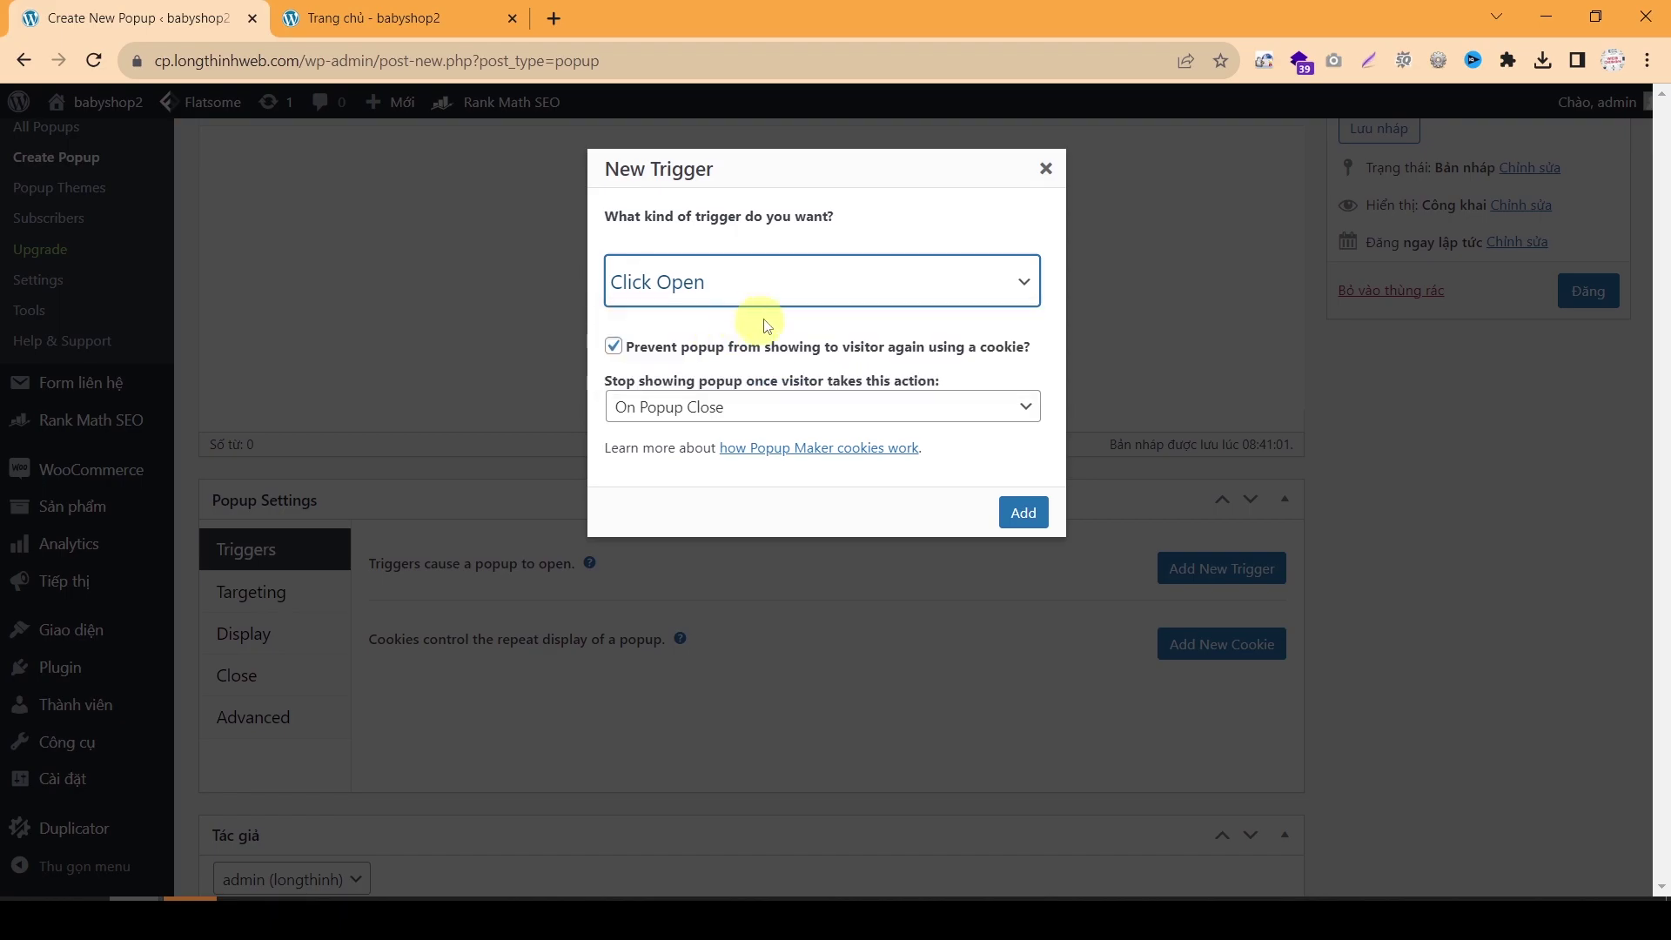
left_click(1018, 517)
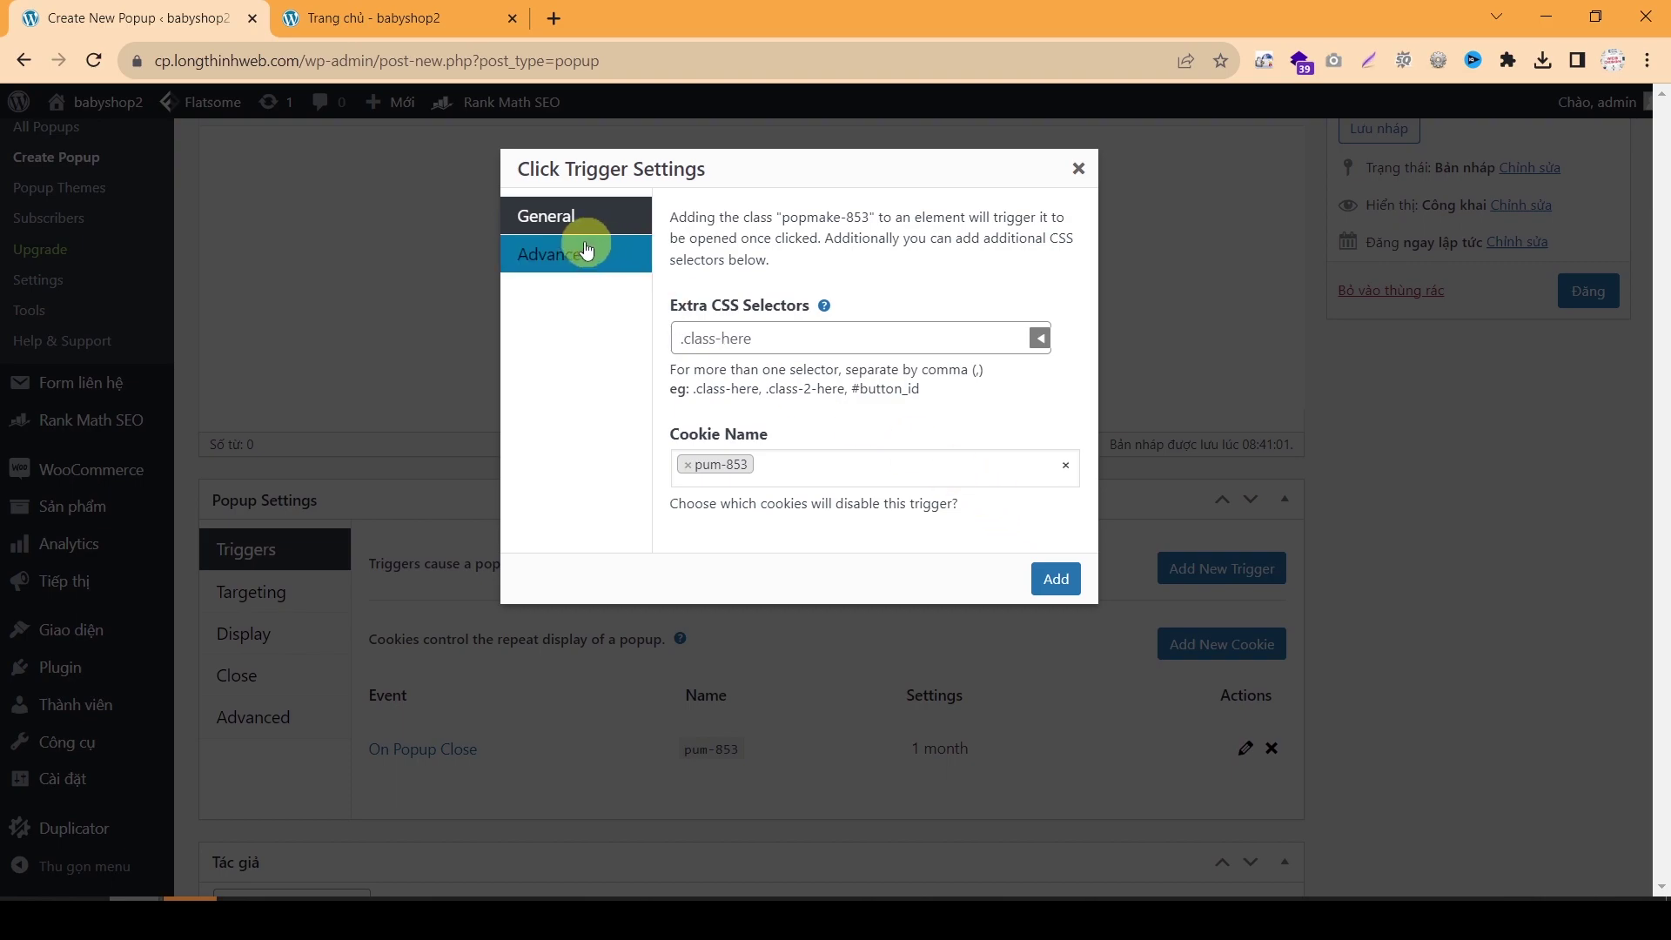
Step: Set the click trigger's extra CSS selector to .longthinhweb
left_click(721, 340)
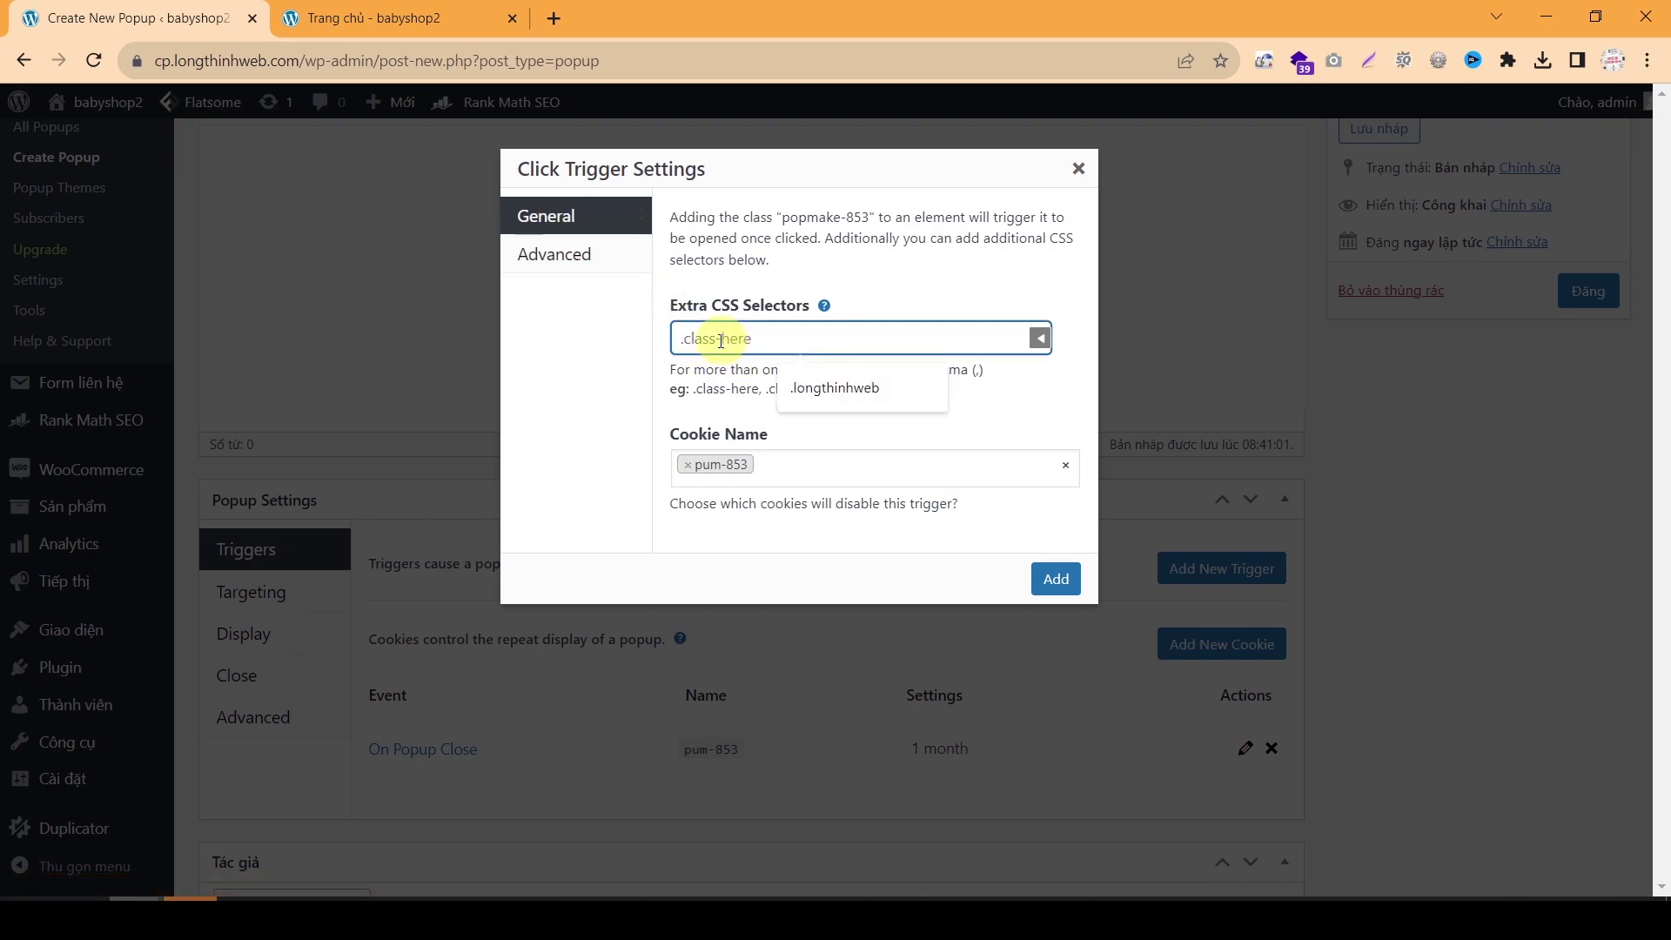
left_click(705, 374)
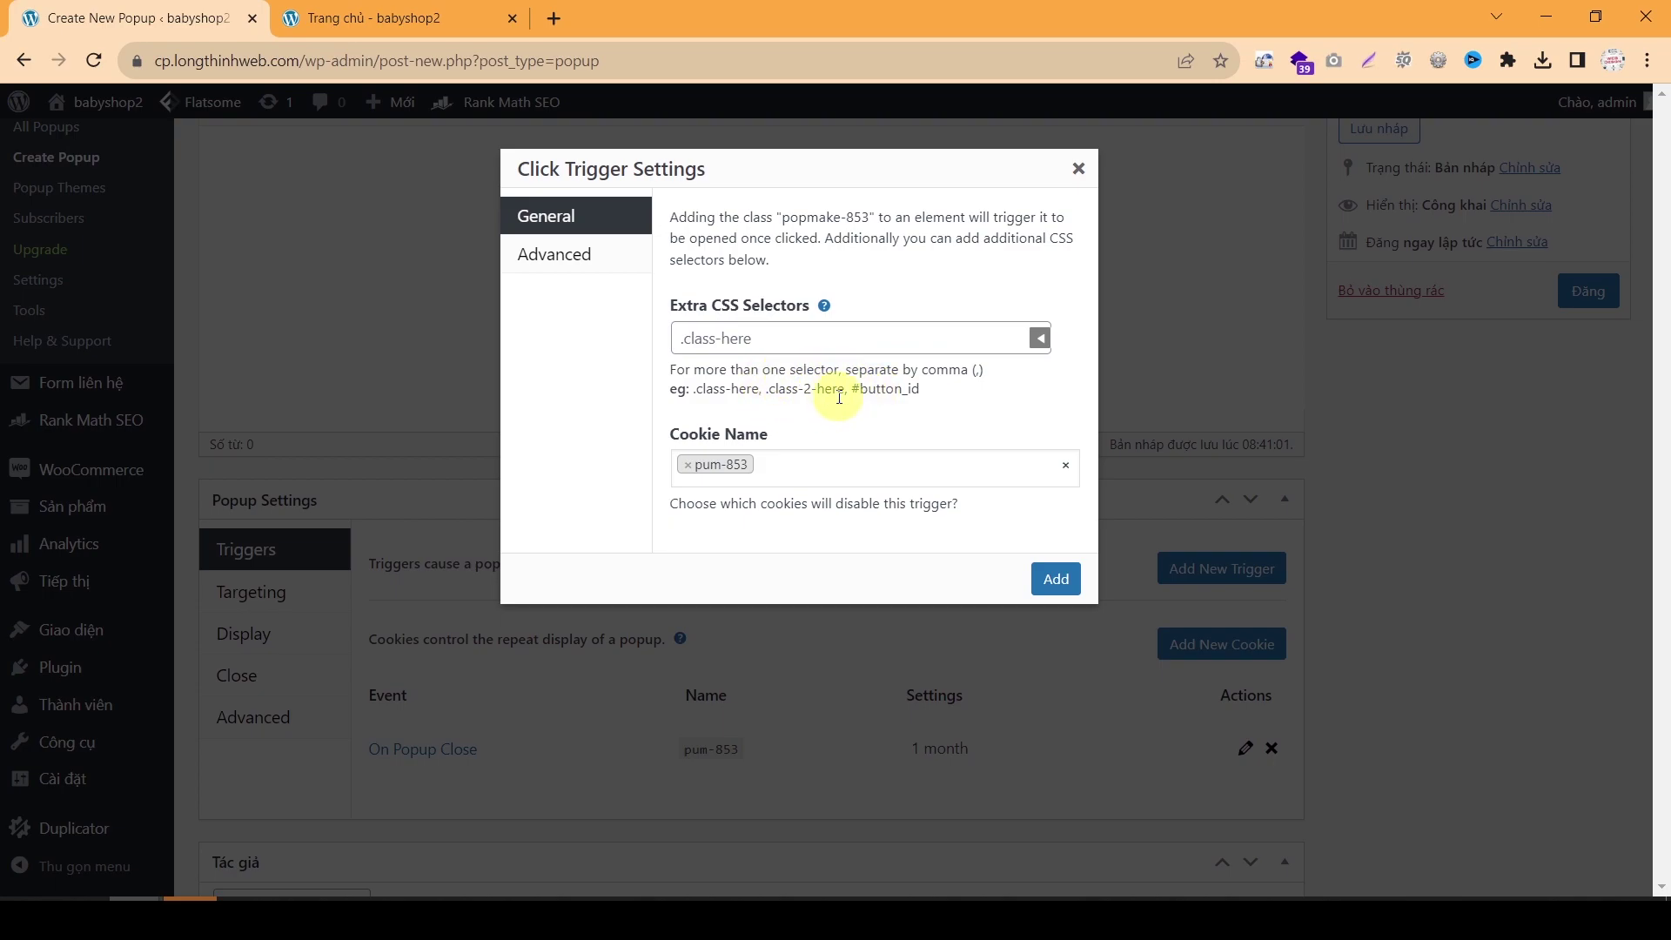
left_click(761, 339)
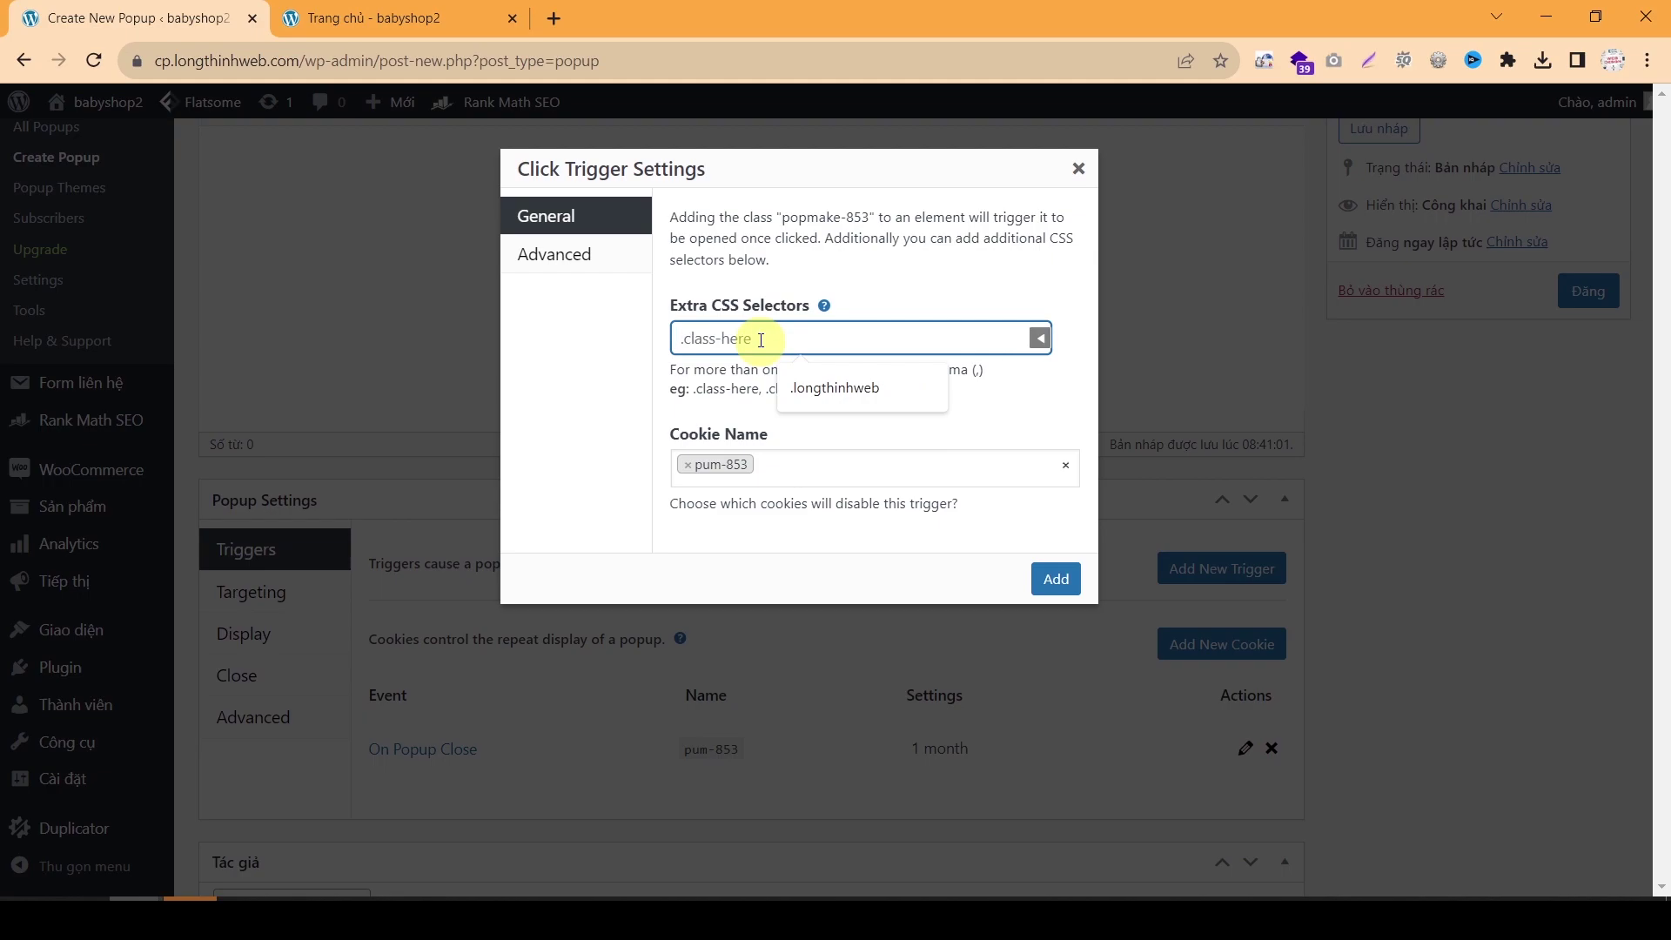
left_click(772, 388)
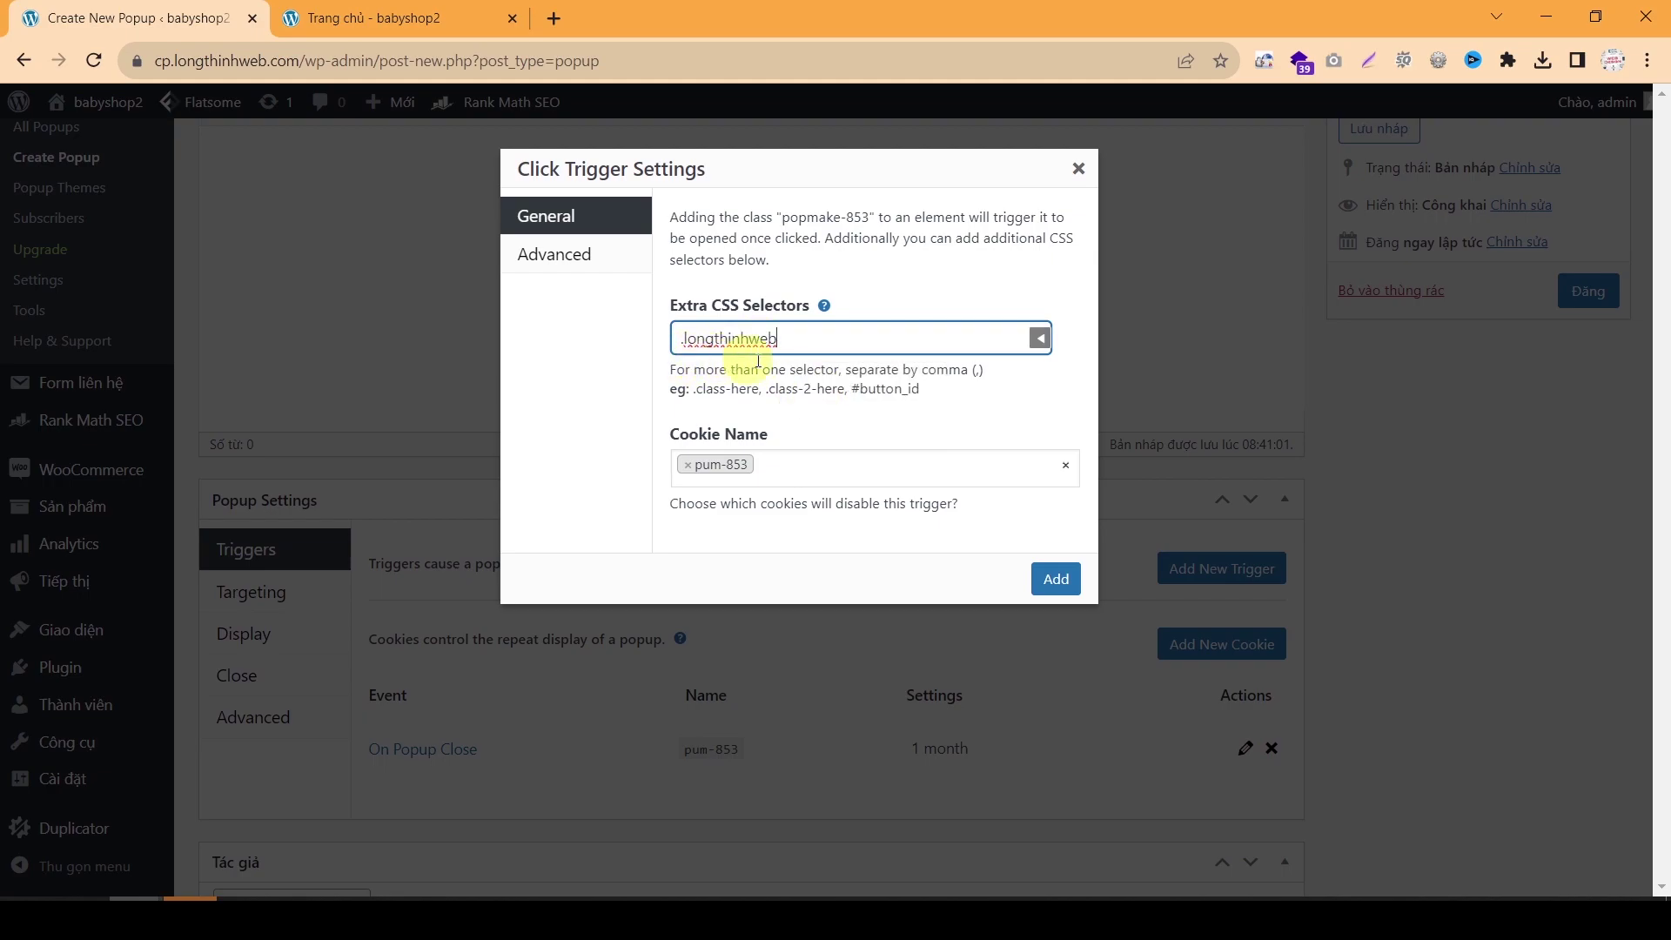
Step: Try the # prefix in place of the dot on the trigger's extra CSS selector
left_click(683, 339)
type("#")
left_click_drag(690, 338, 682, 338)
type(".")
left_click(822, 392)
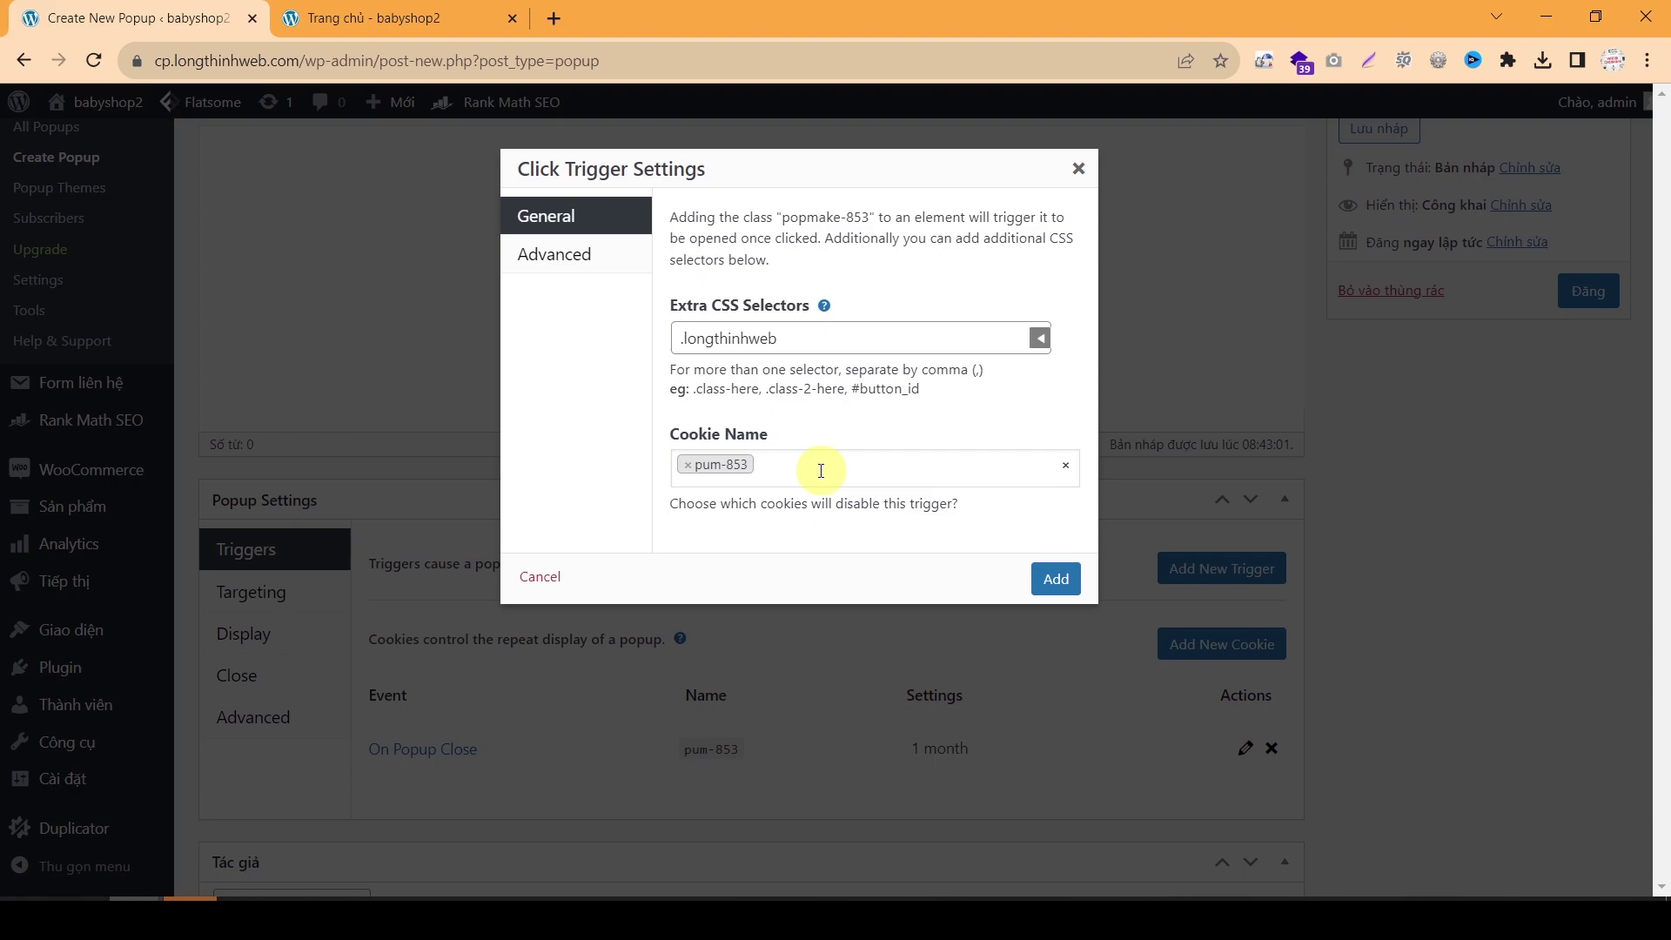
Step: Remove the cookie name from the click trigger, add the trigger, and delete the popup's On Popup Close cookie
left_click(686, 467)
left_click(554, 254)
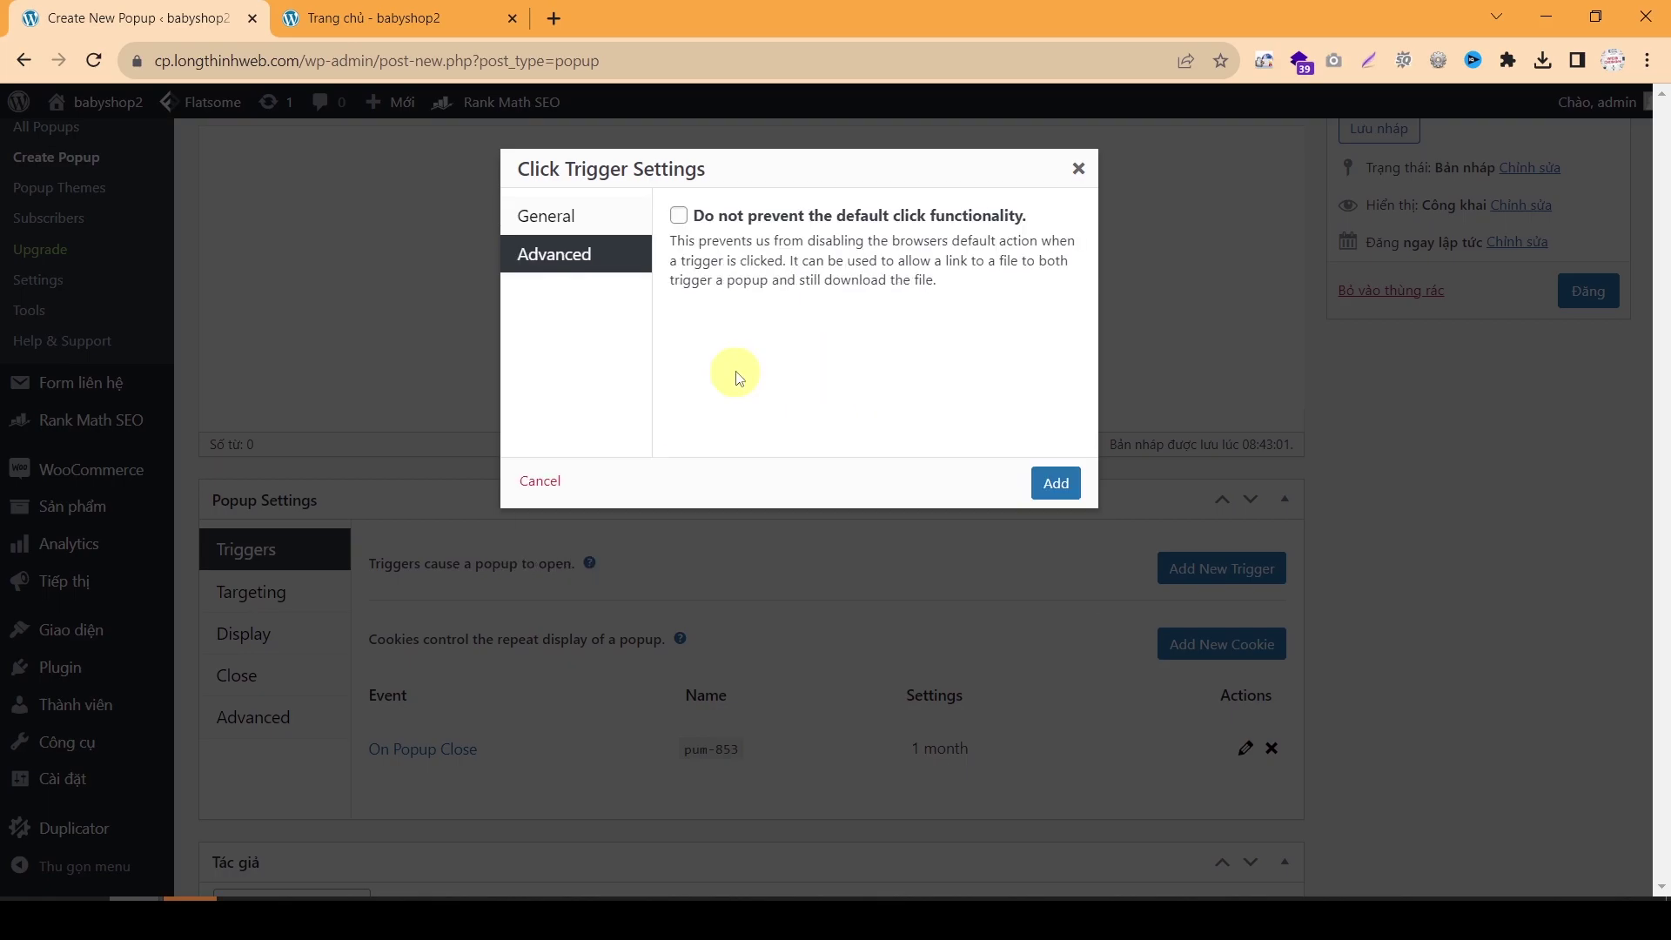
left_click(566, 216)
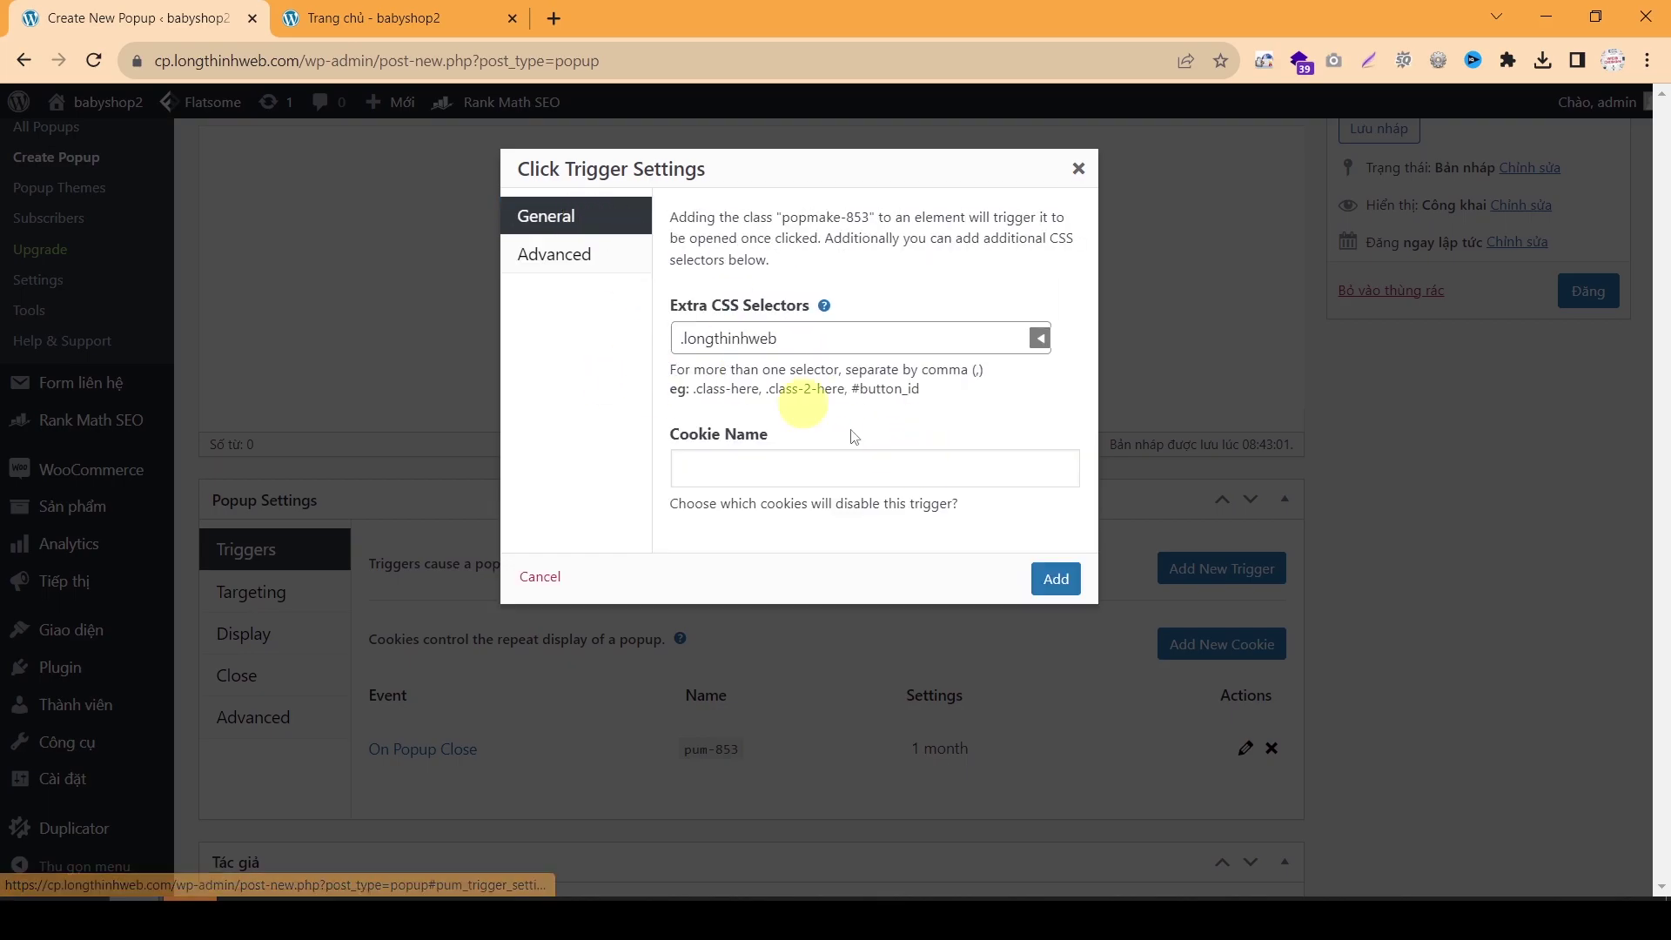
scroll(1054, 587, "down", 3)
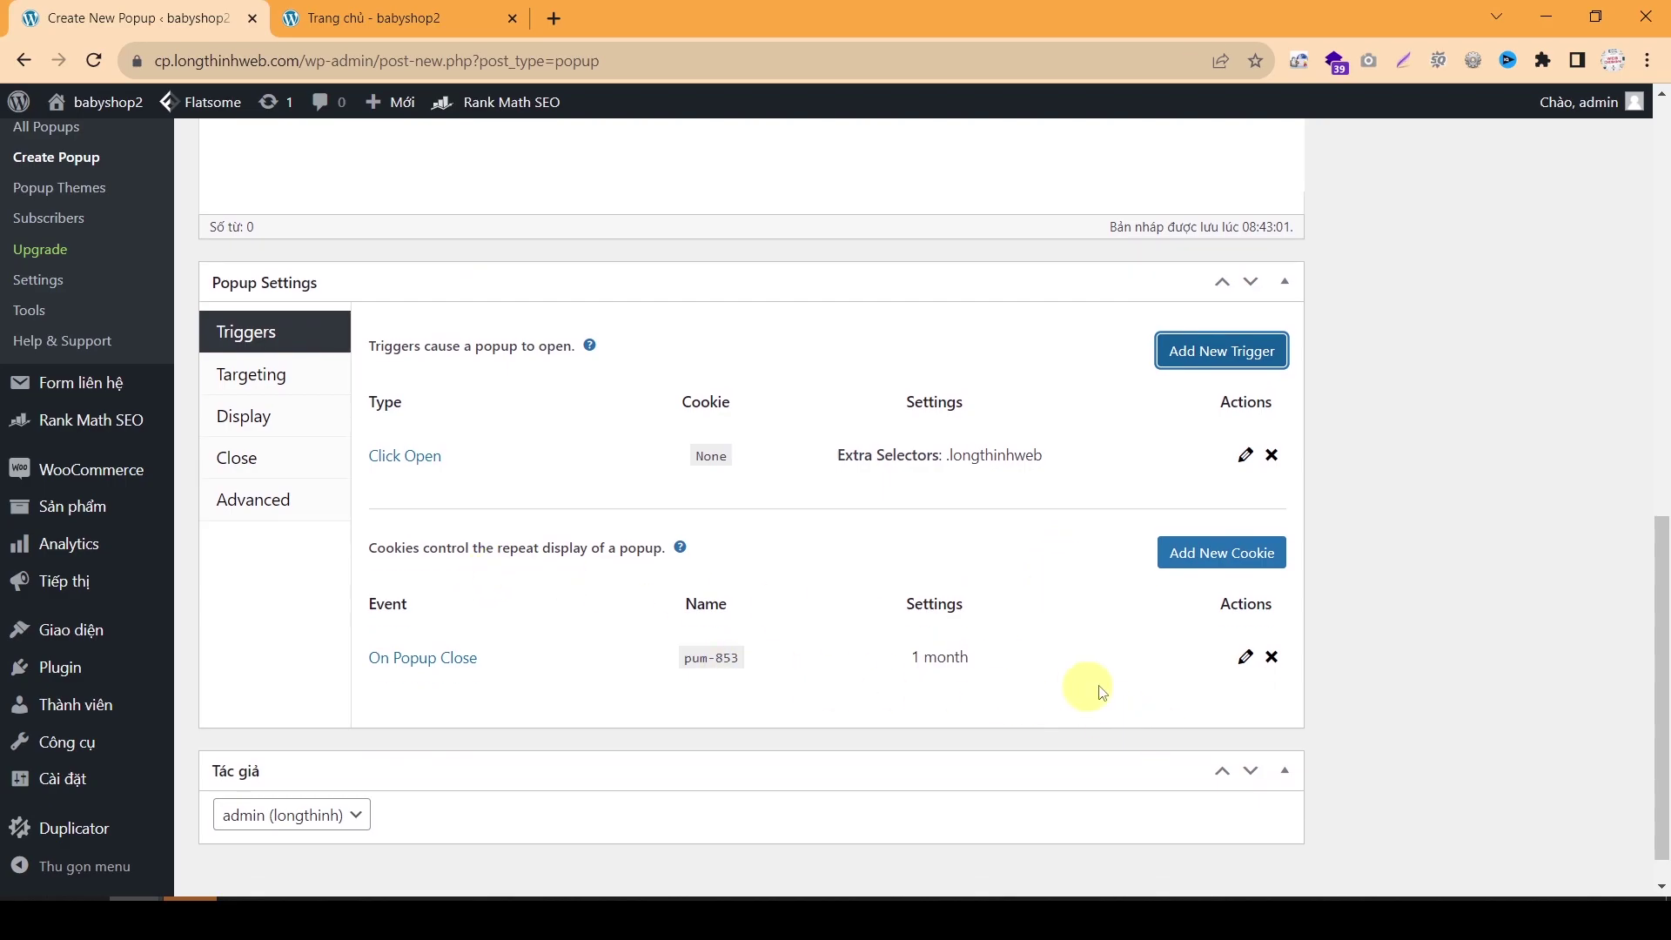
left_click(1272, 657)
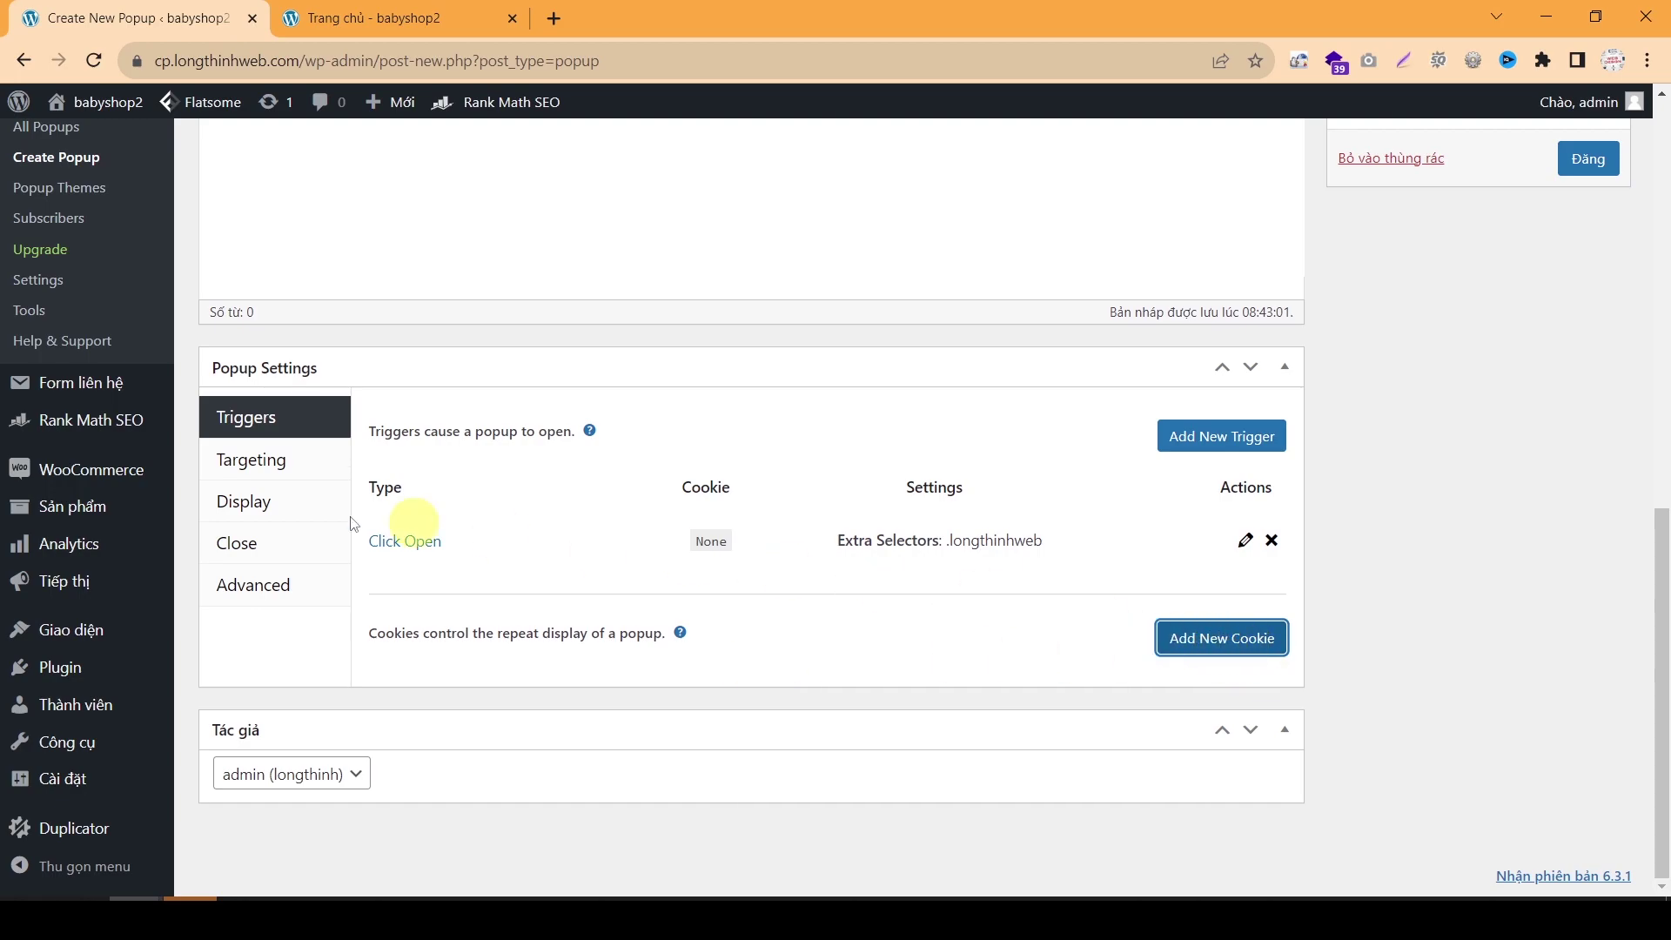
Step: Leave the targeting without conditions, and apply the Center Popup display preset with the Light Box theme
left_click(299, 461)
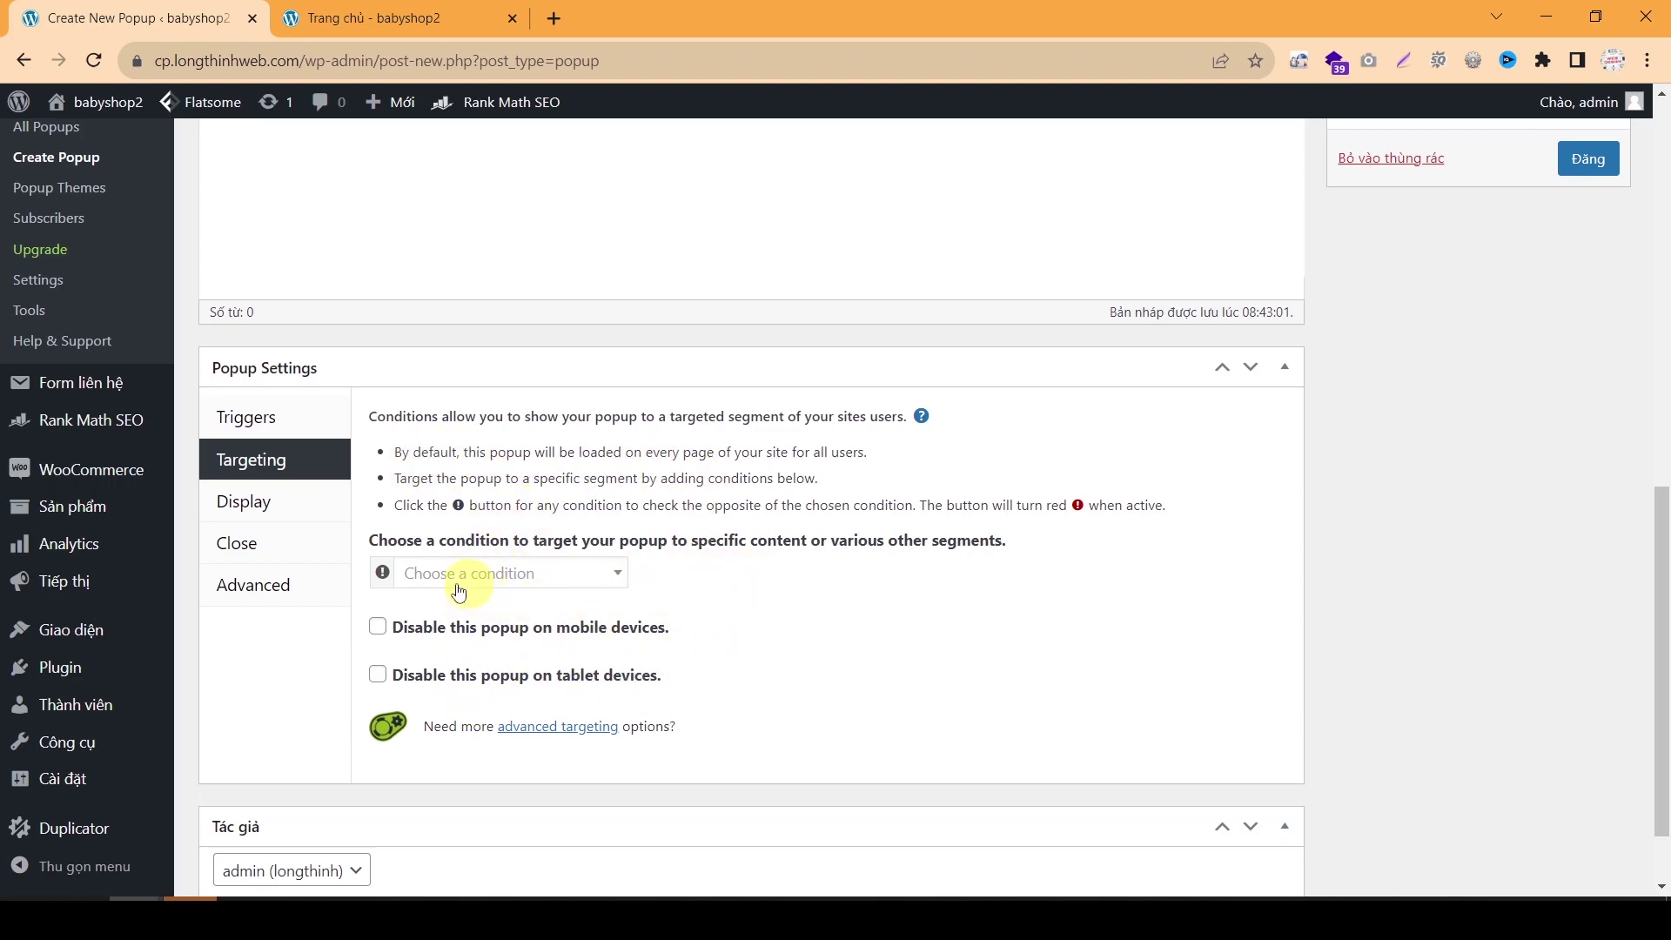
left_click(269, 518)
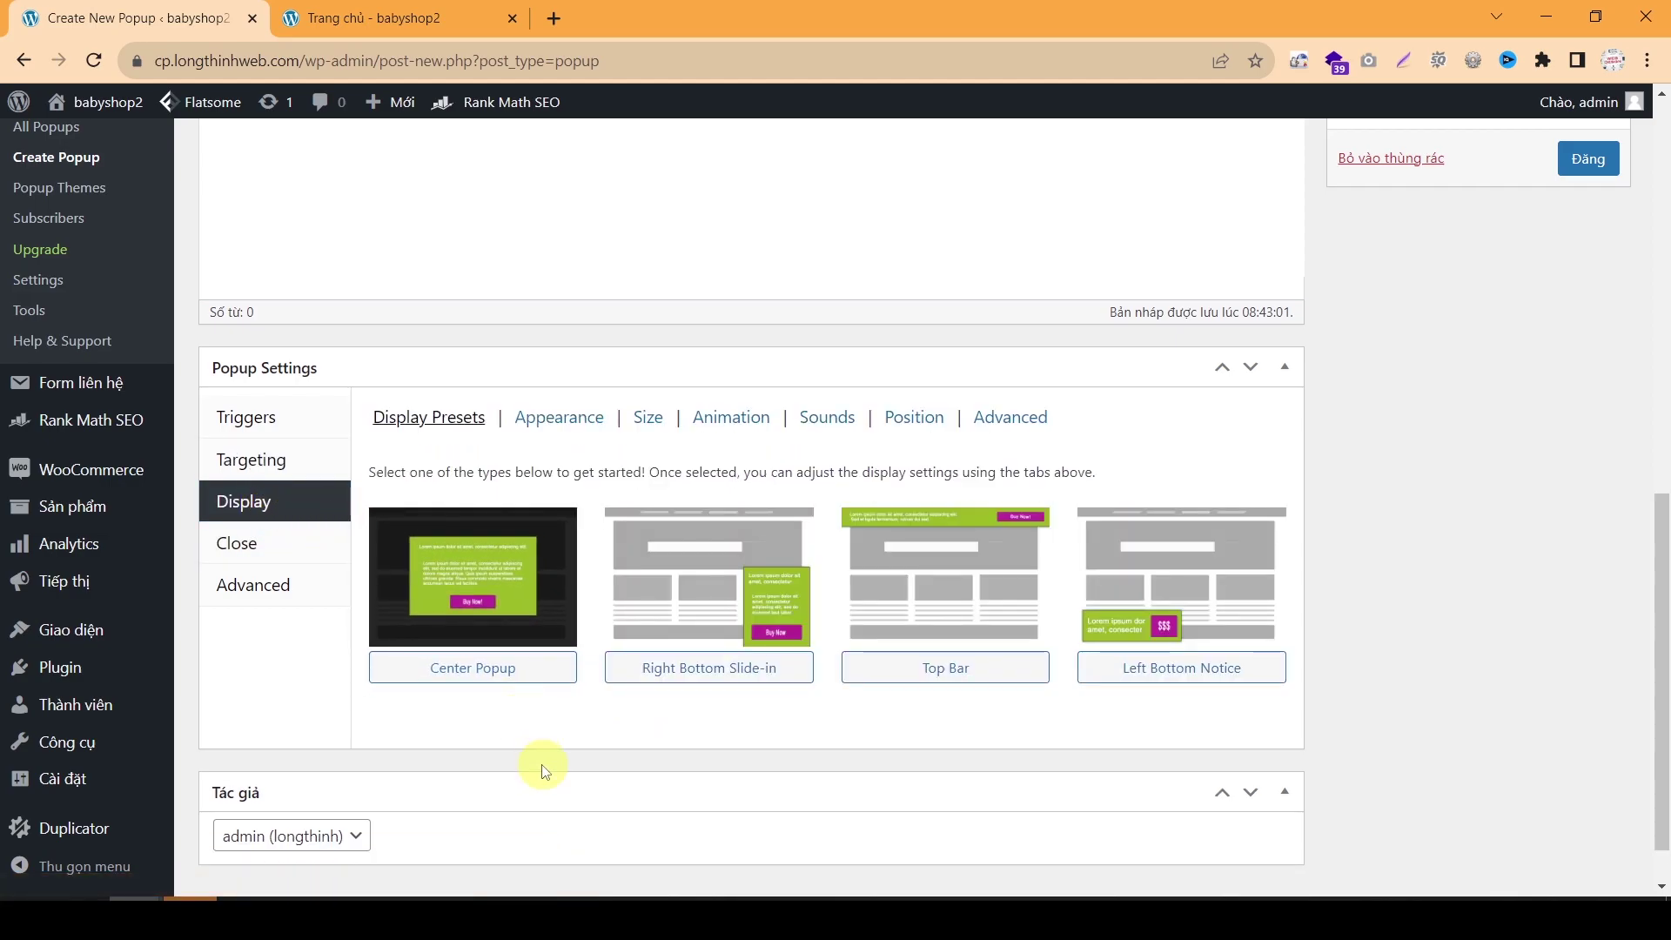
left_click(514, 600)
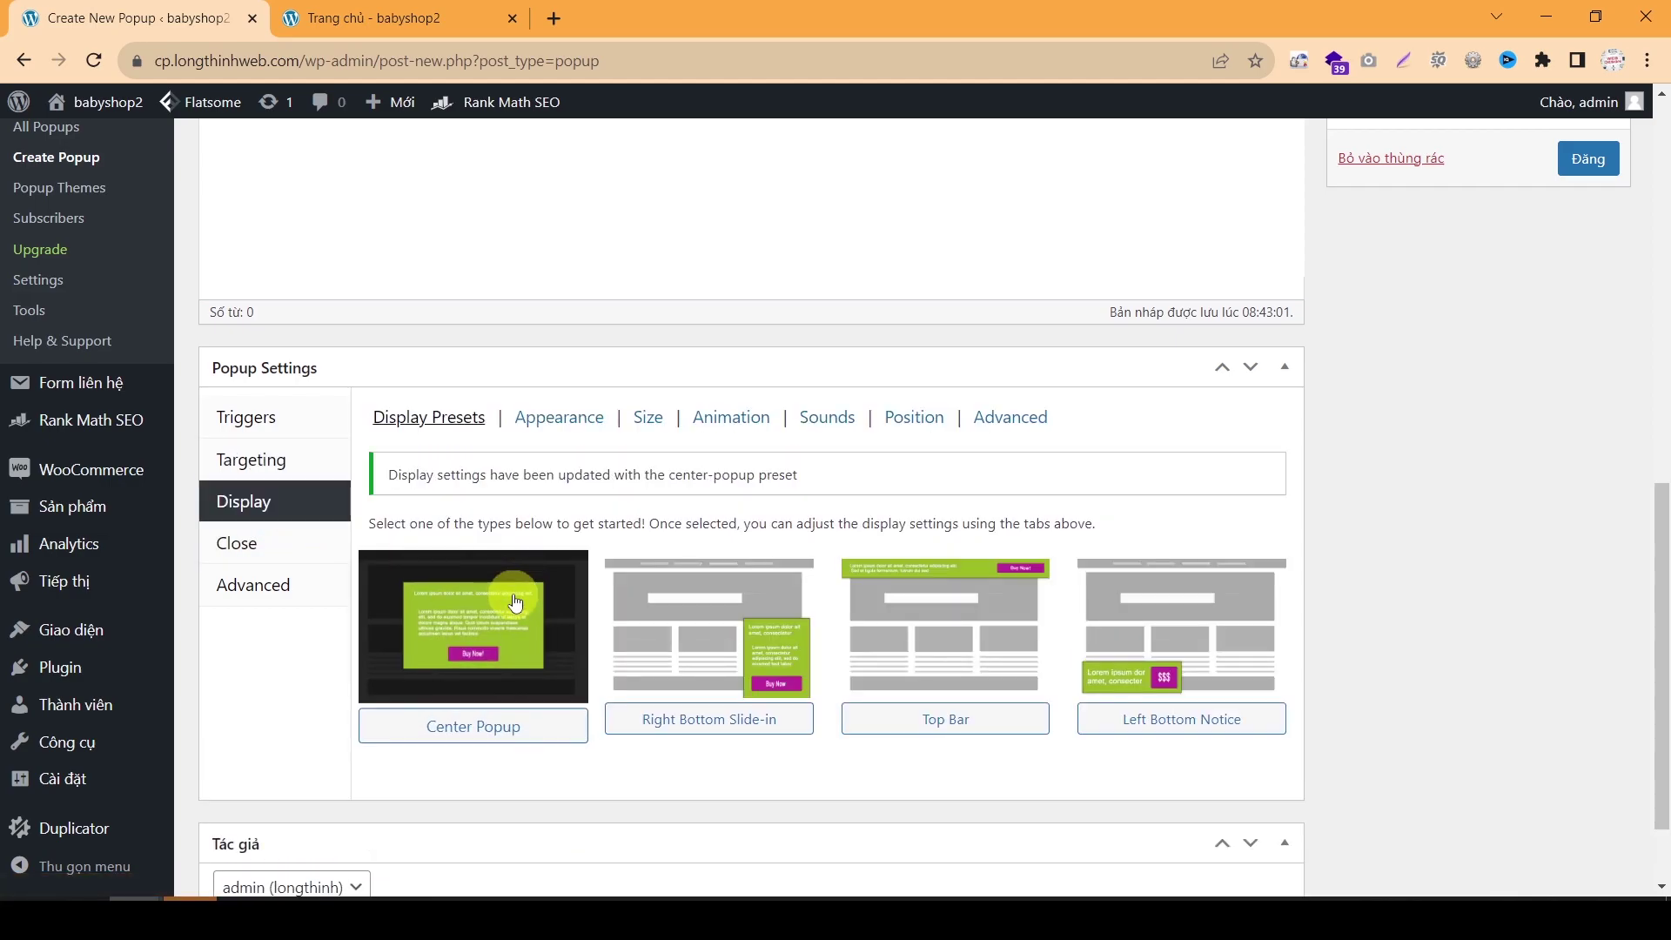
left_click(559, 421)
left_click(570, 520)
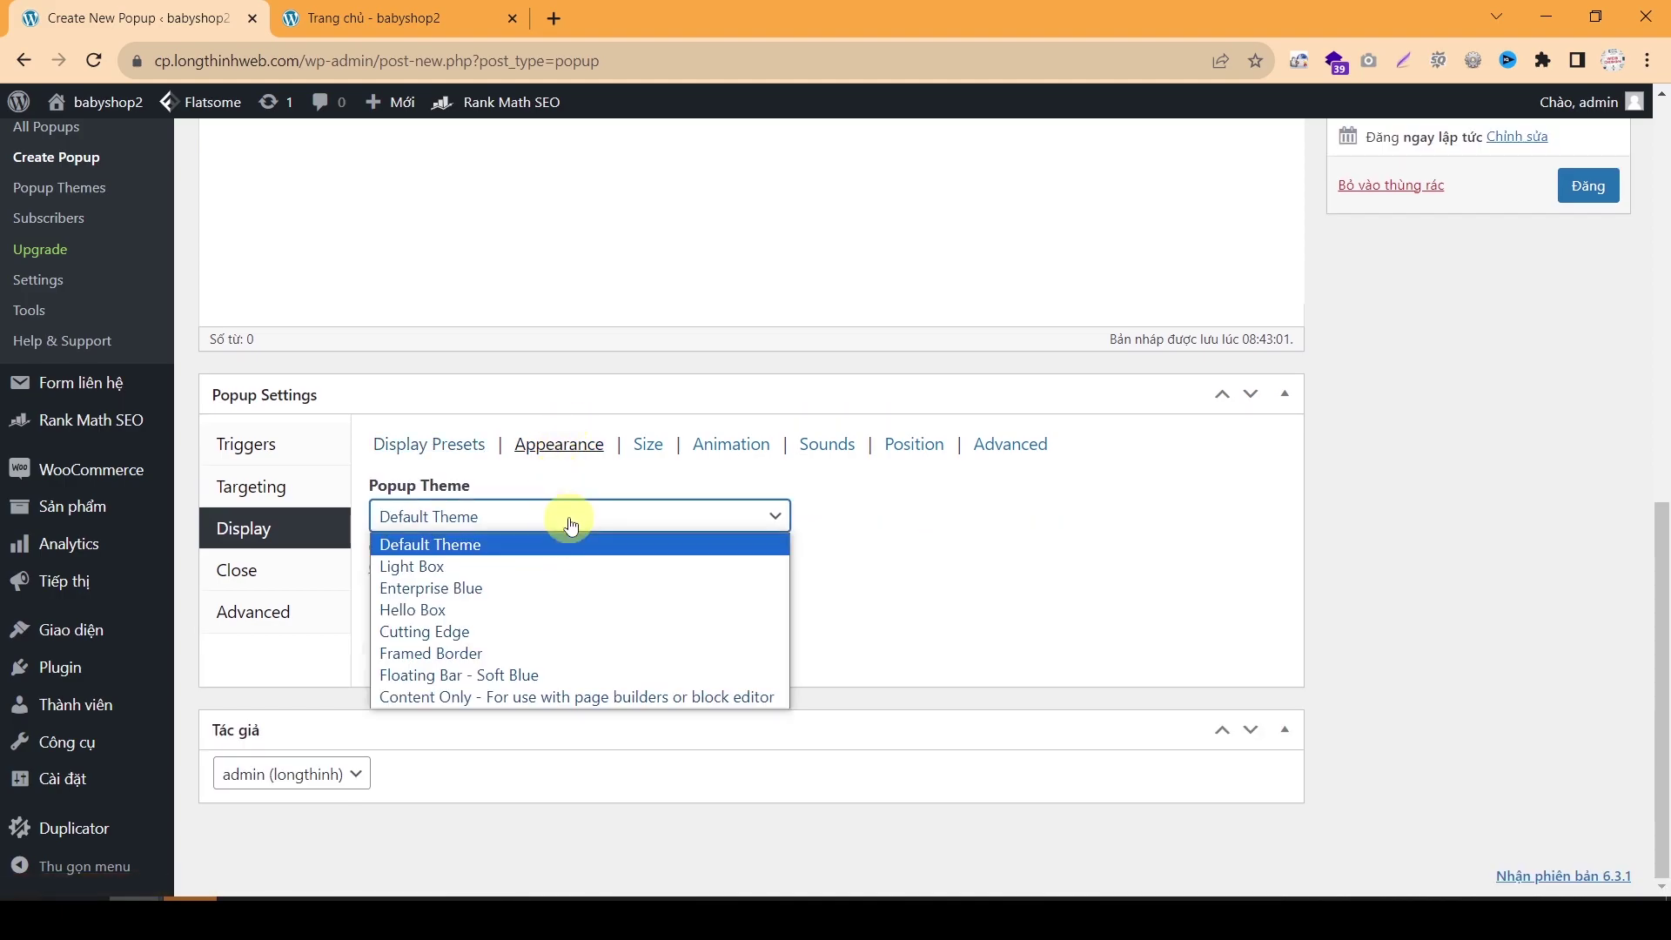
left_click(567, 565)
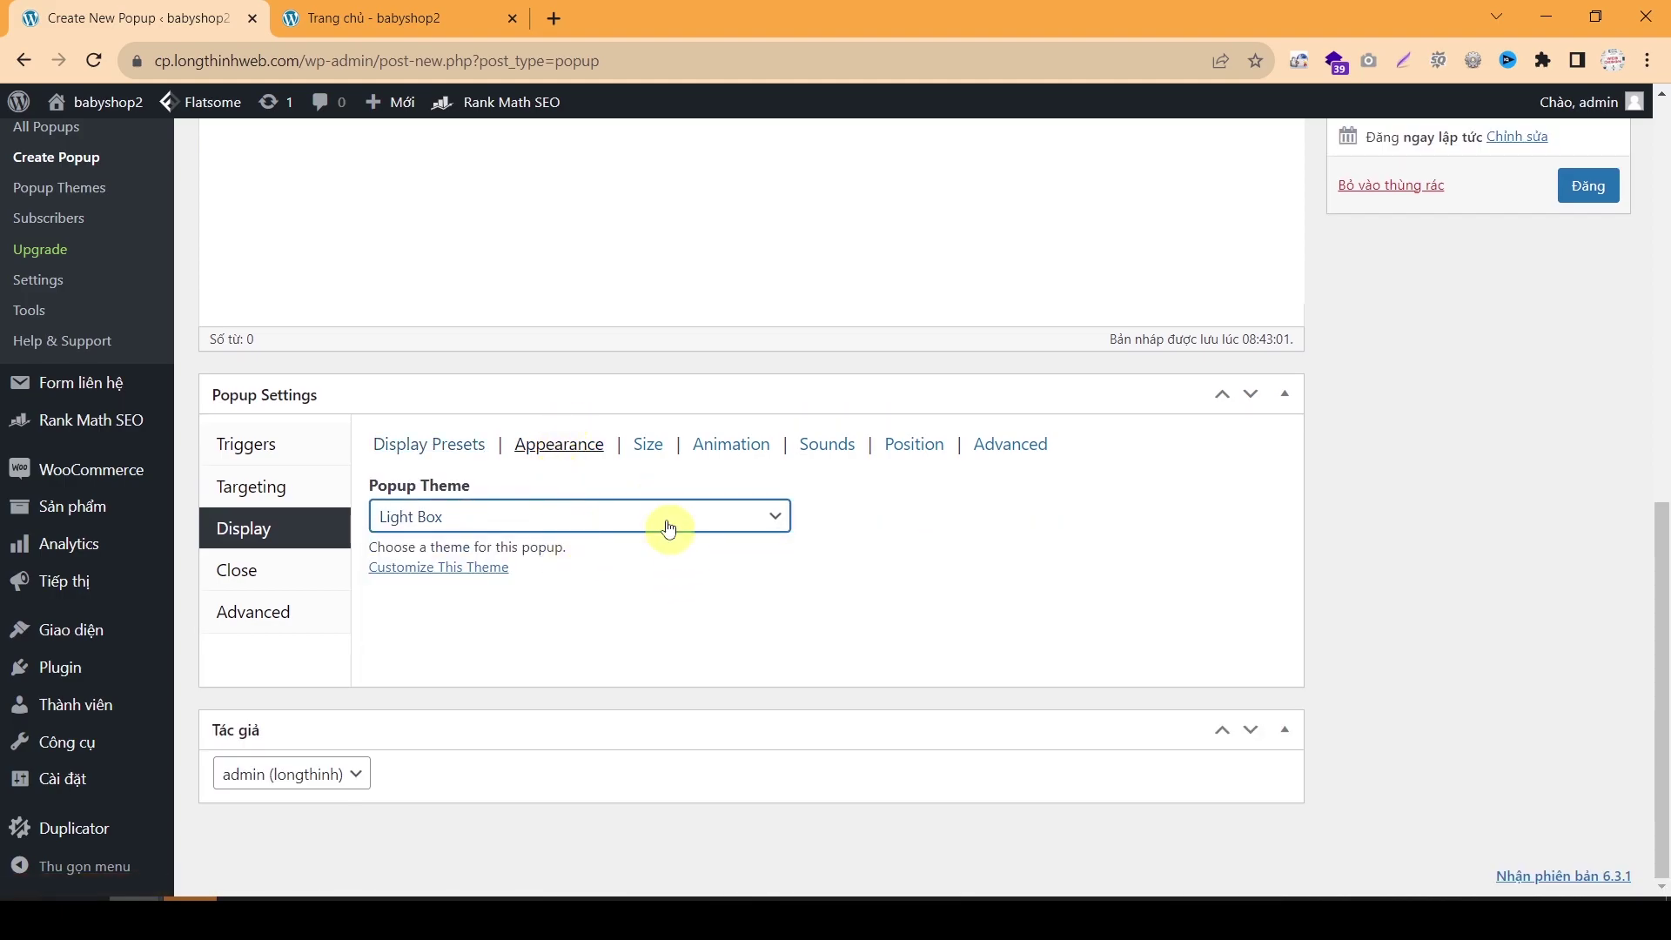
Step: Keep the popup size at Medium - 60% and review its animation, sound, position and advanced display settings
left_click(653, 448)
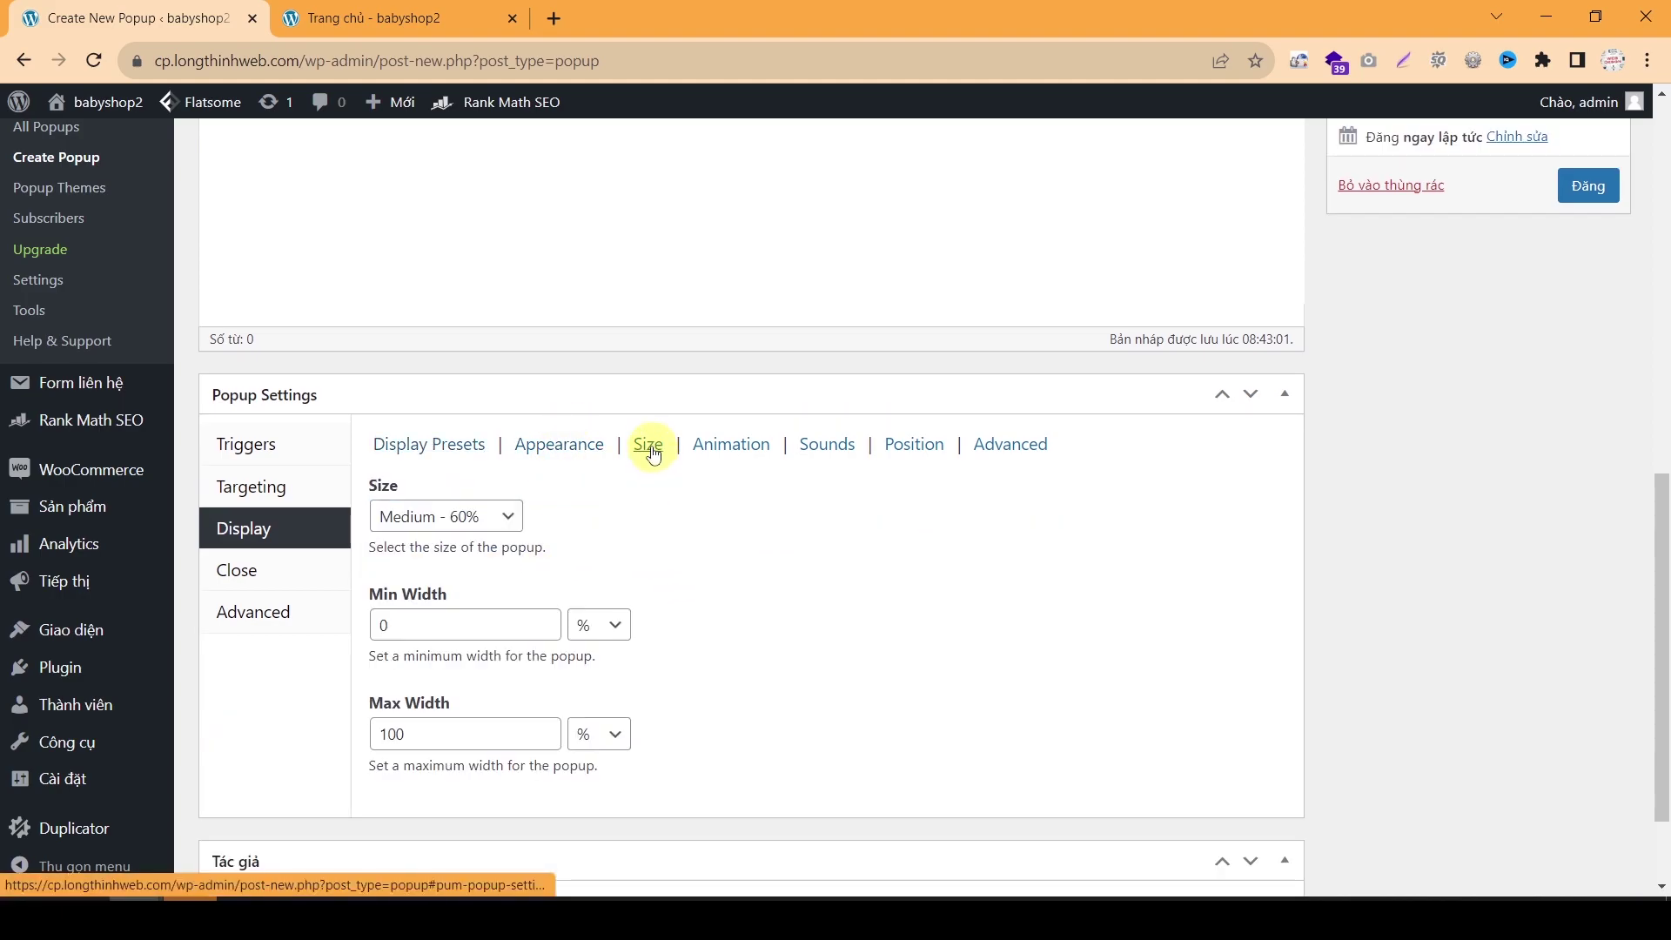
left_click(459, 519)
left_click(433, 762)
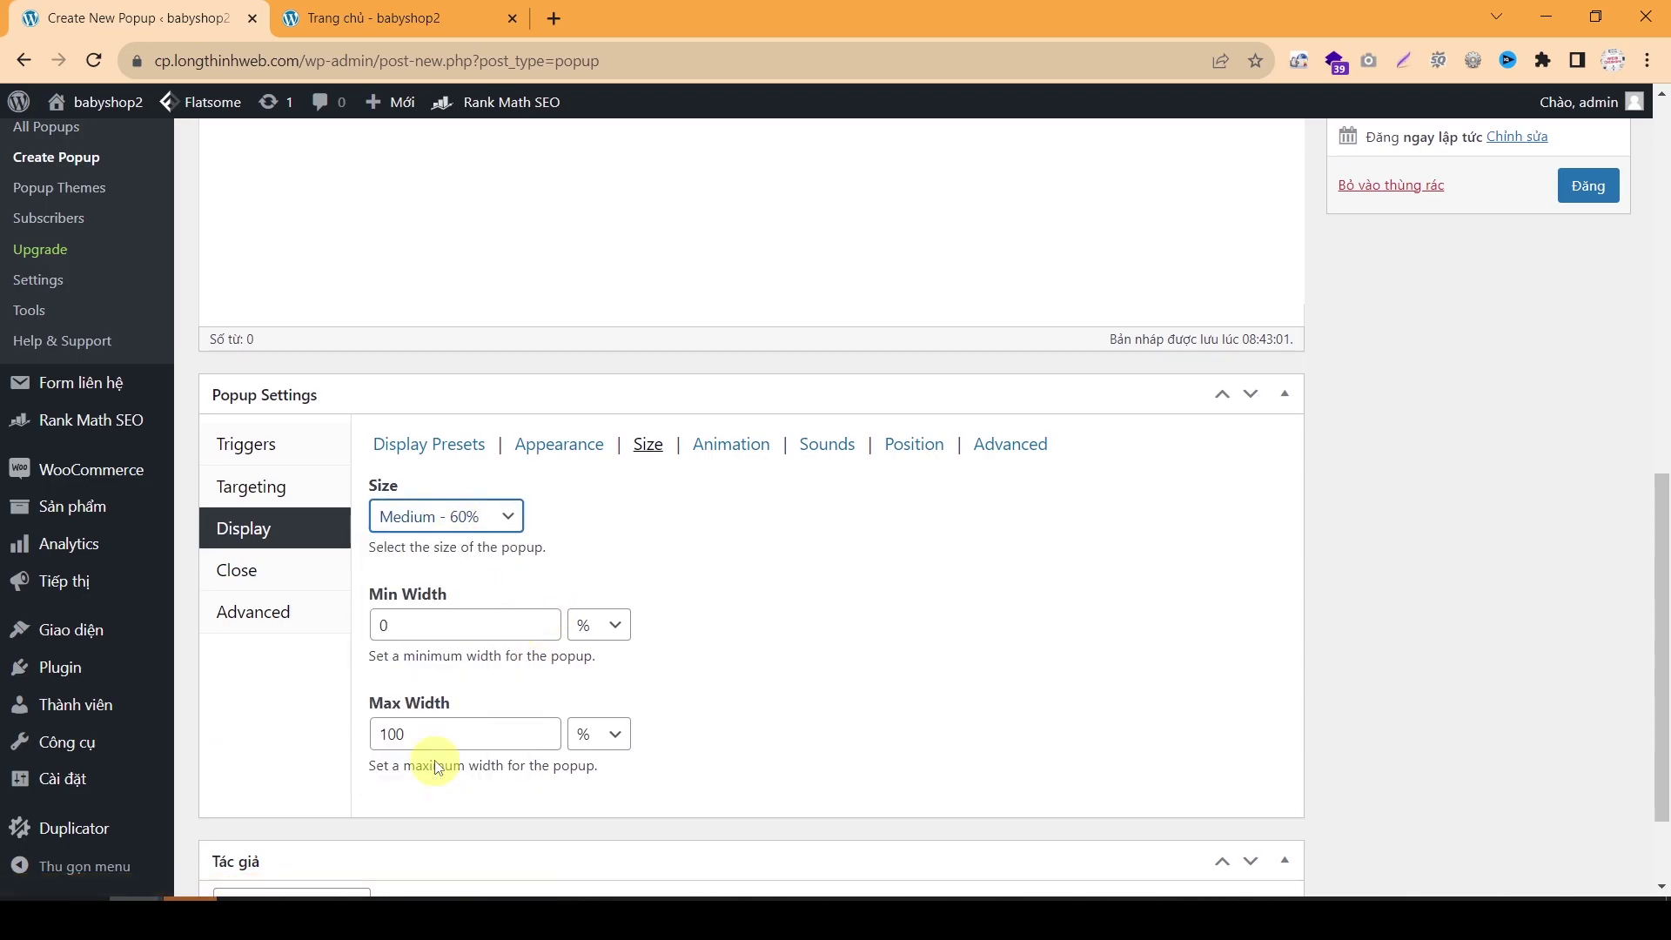
left_click(737, 459)
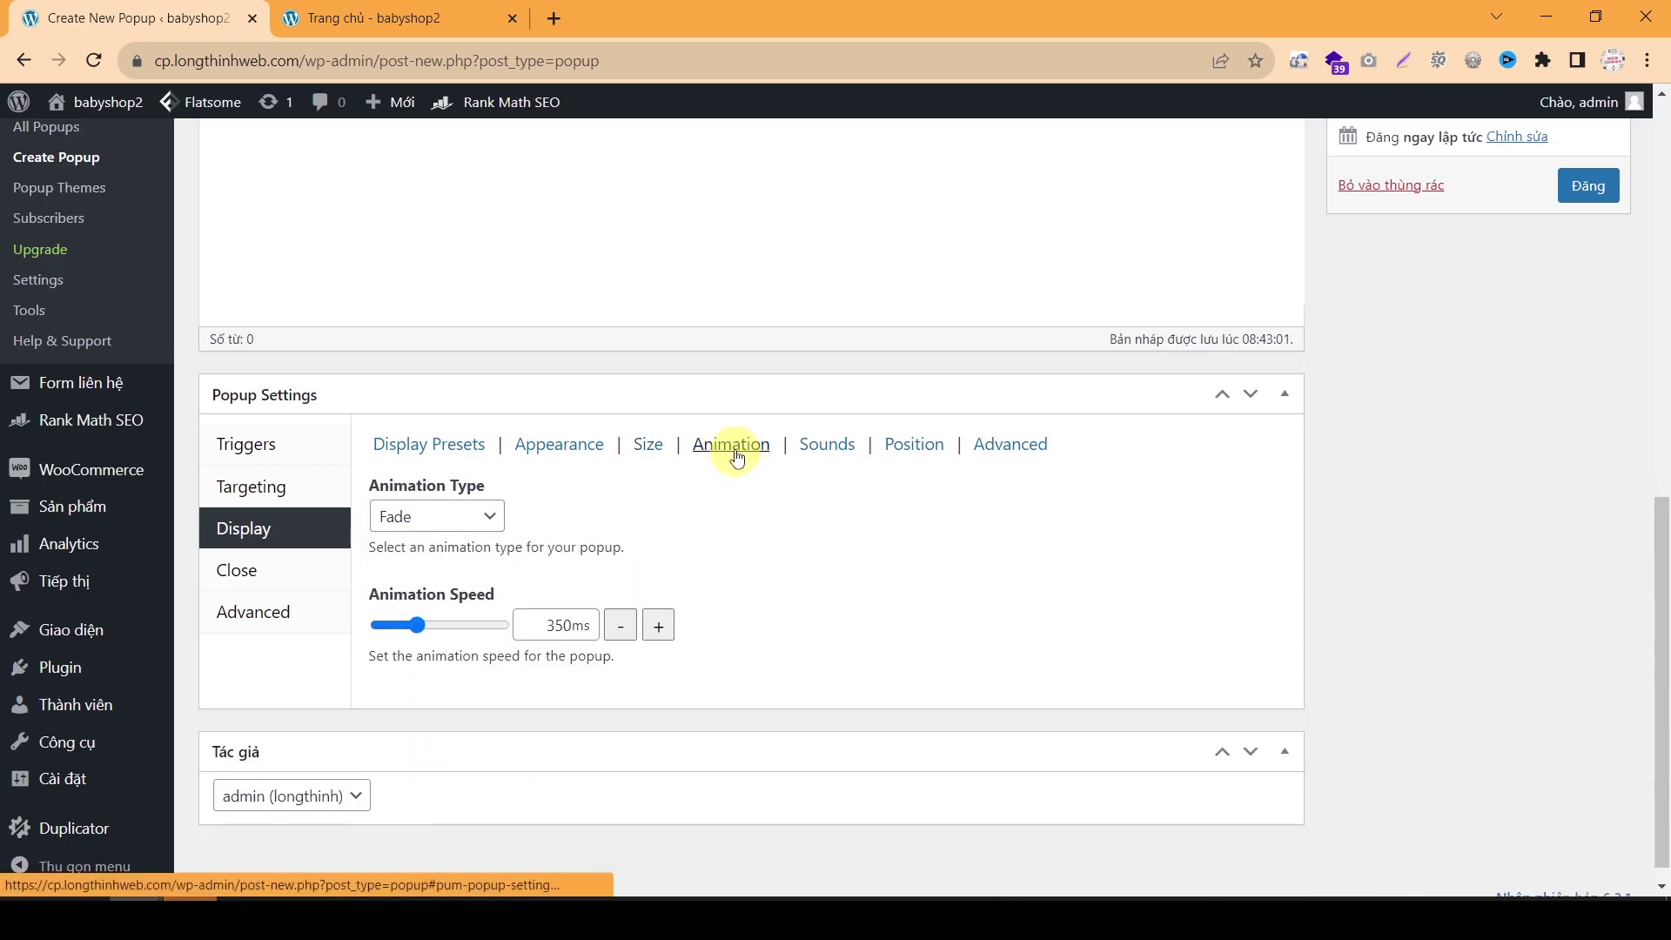
left_click(827, 446)
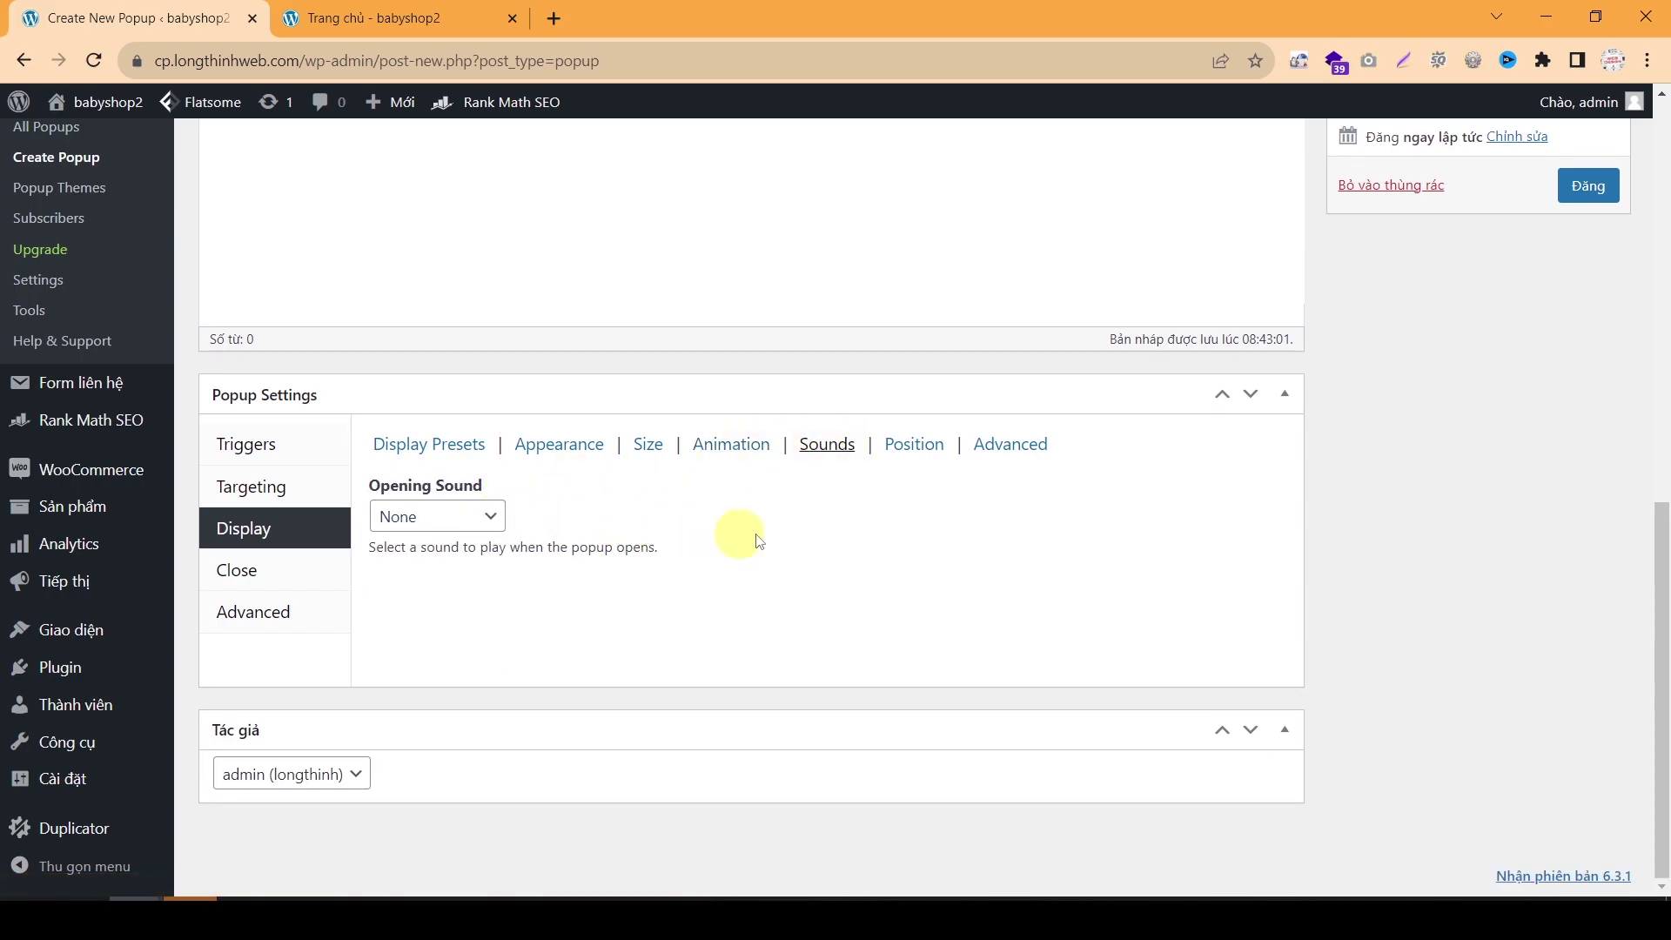
left_click(912, 446)
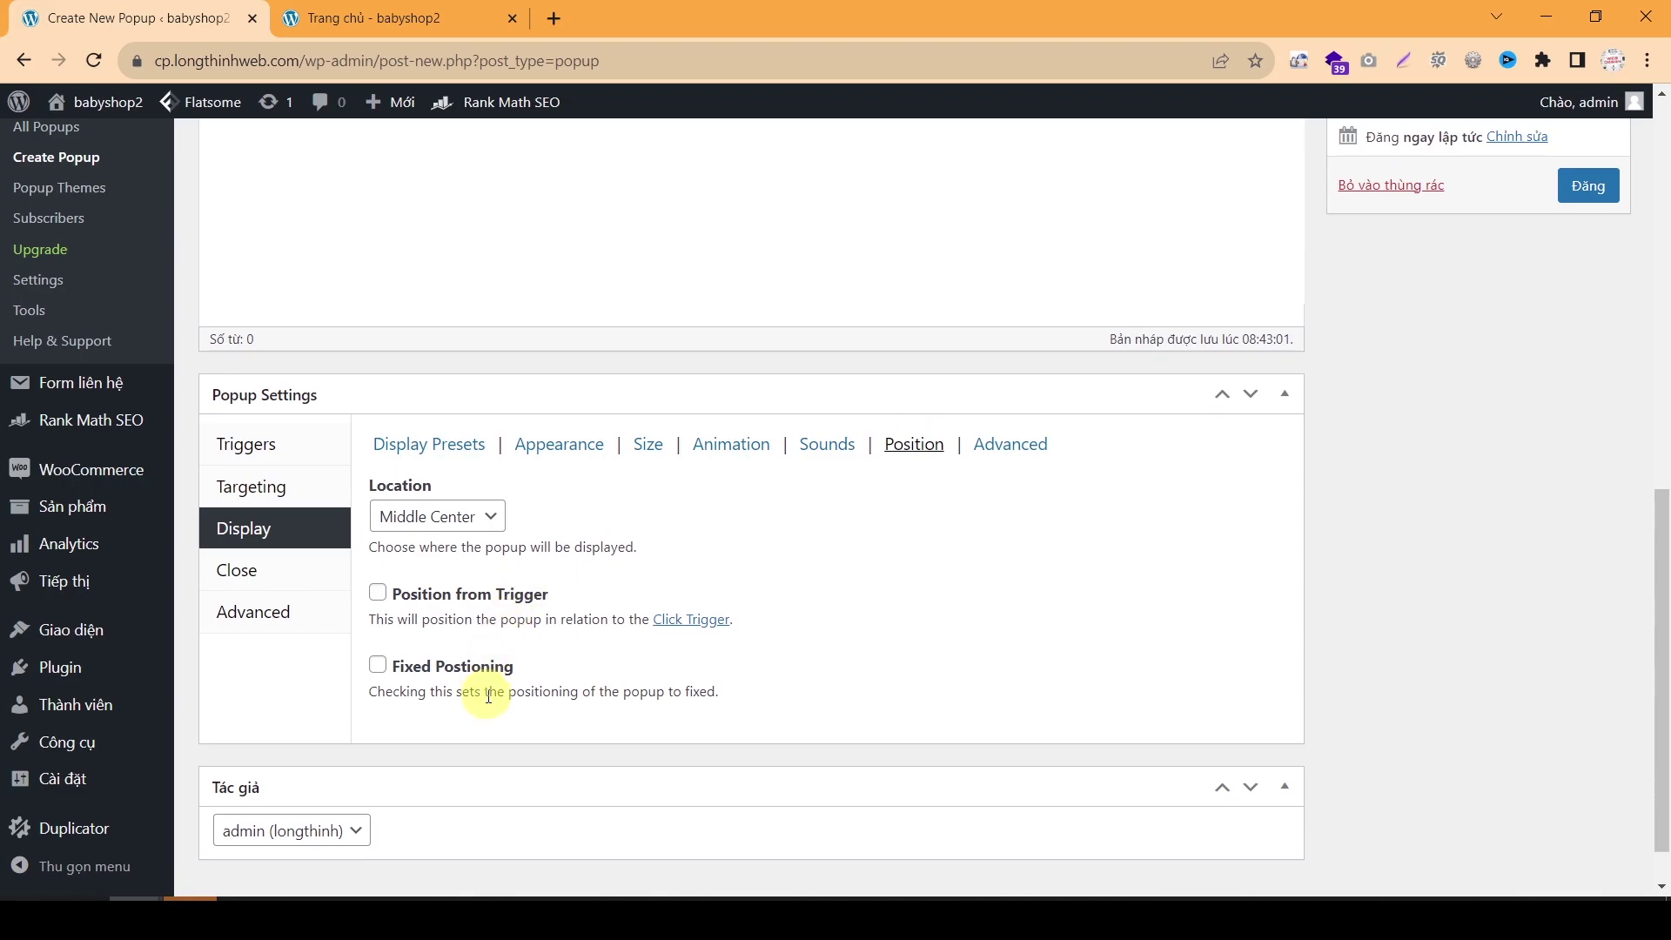
left_click(1009, 447)
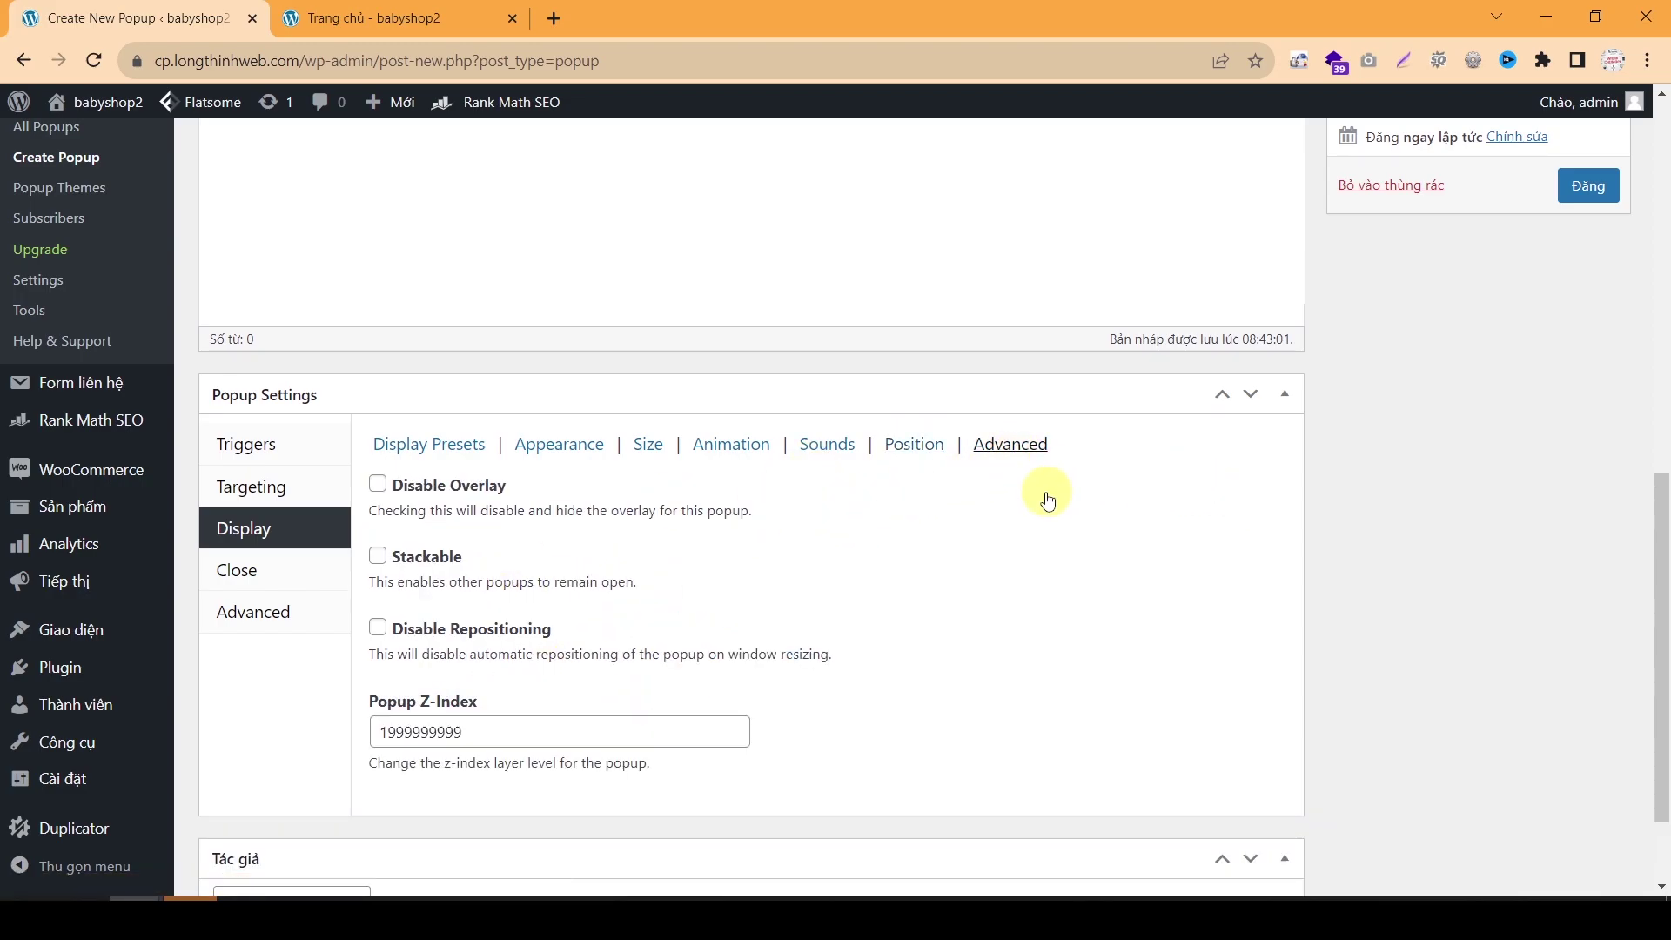
Step: Set the popup's close button text to X
left_click(261, 570)
left_click(467, 516)
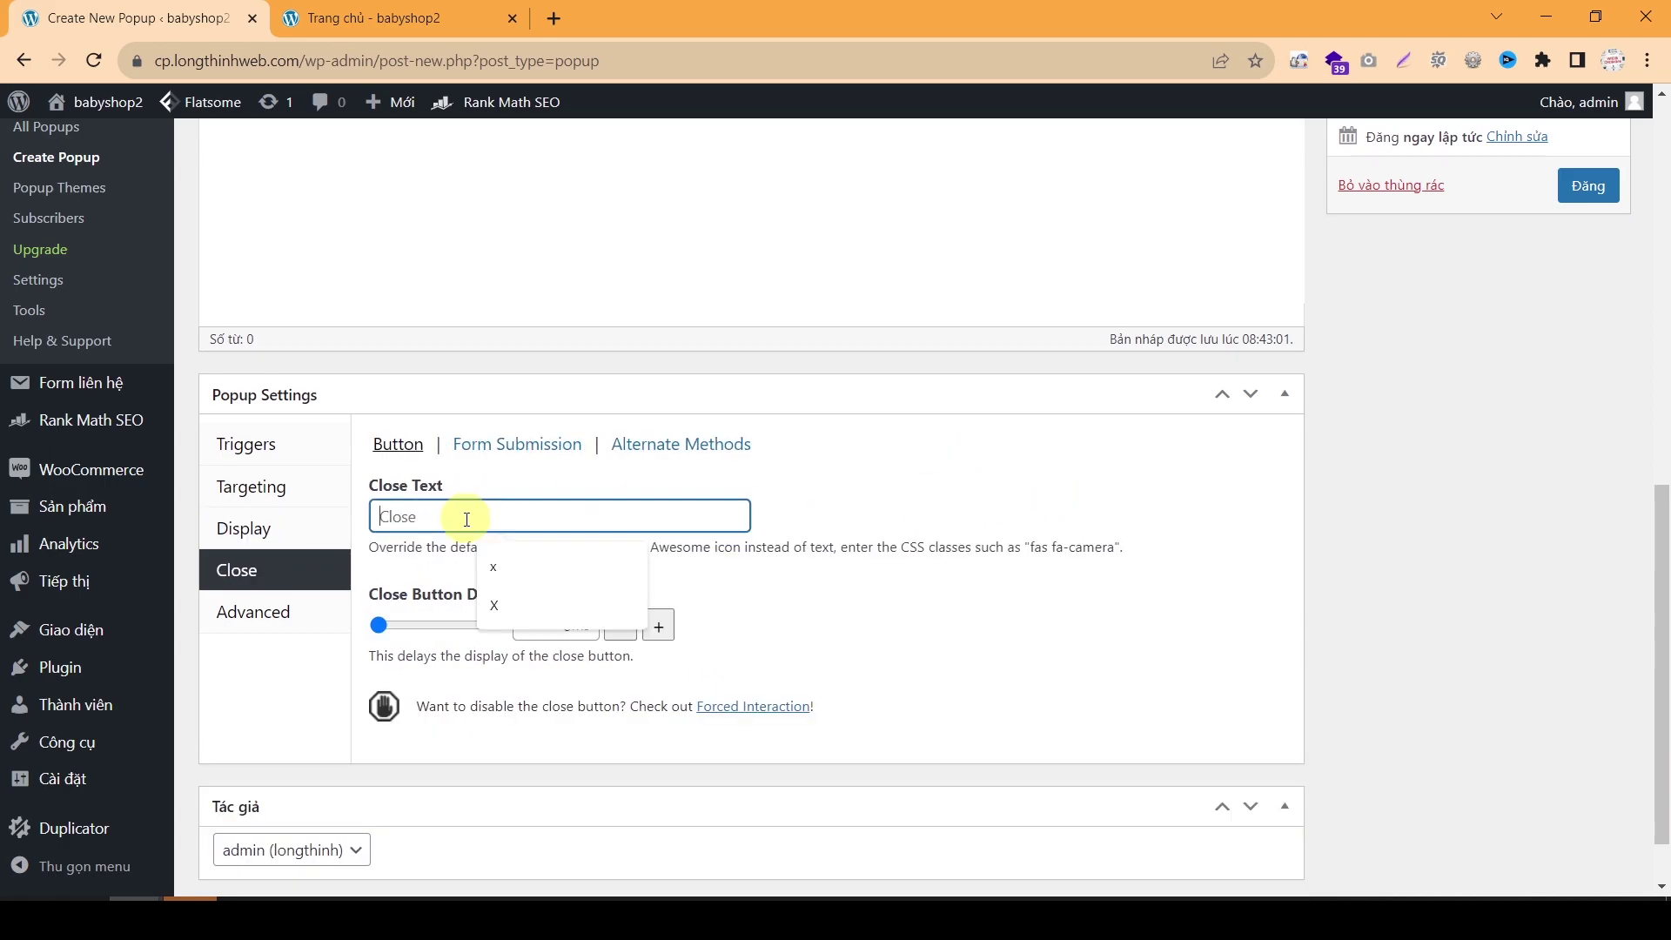
left_click(277, 567)
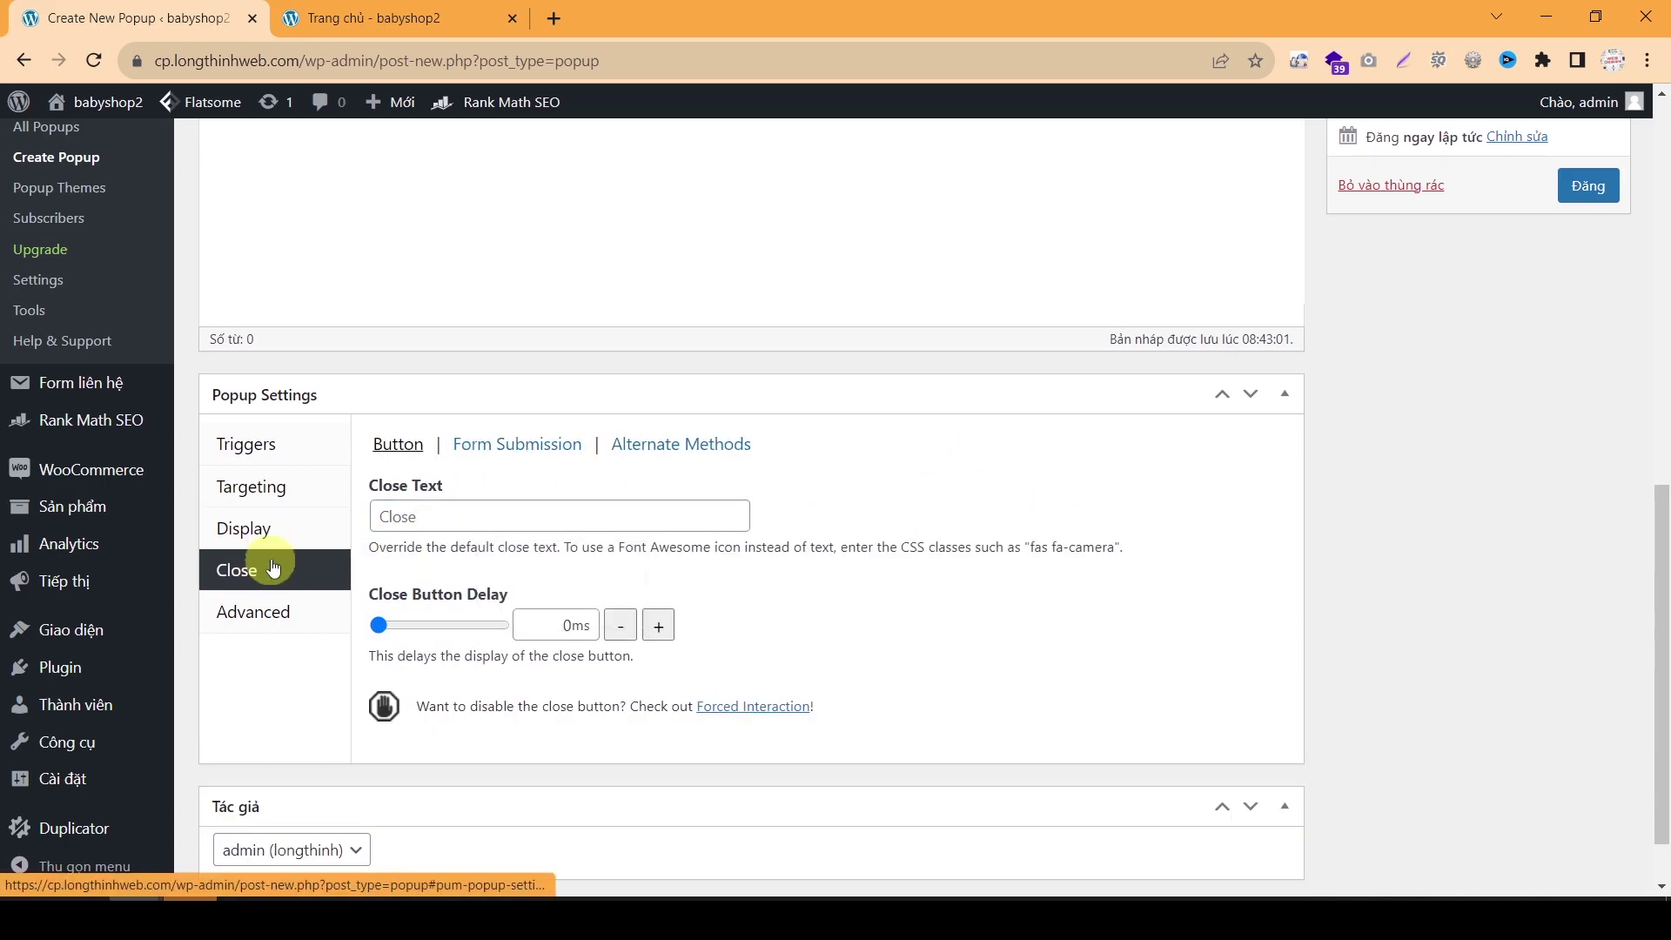
left_click(445, 514)
type("X")
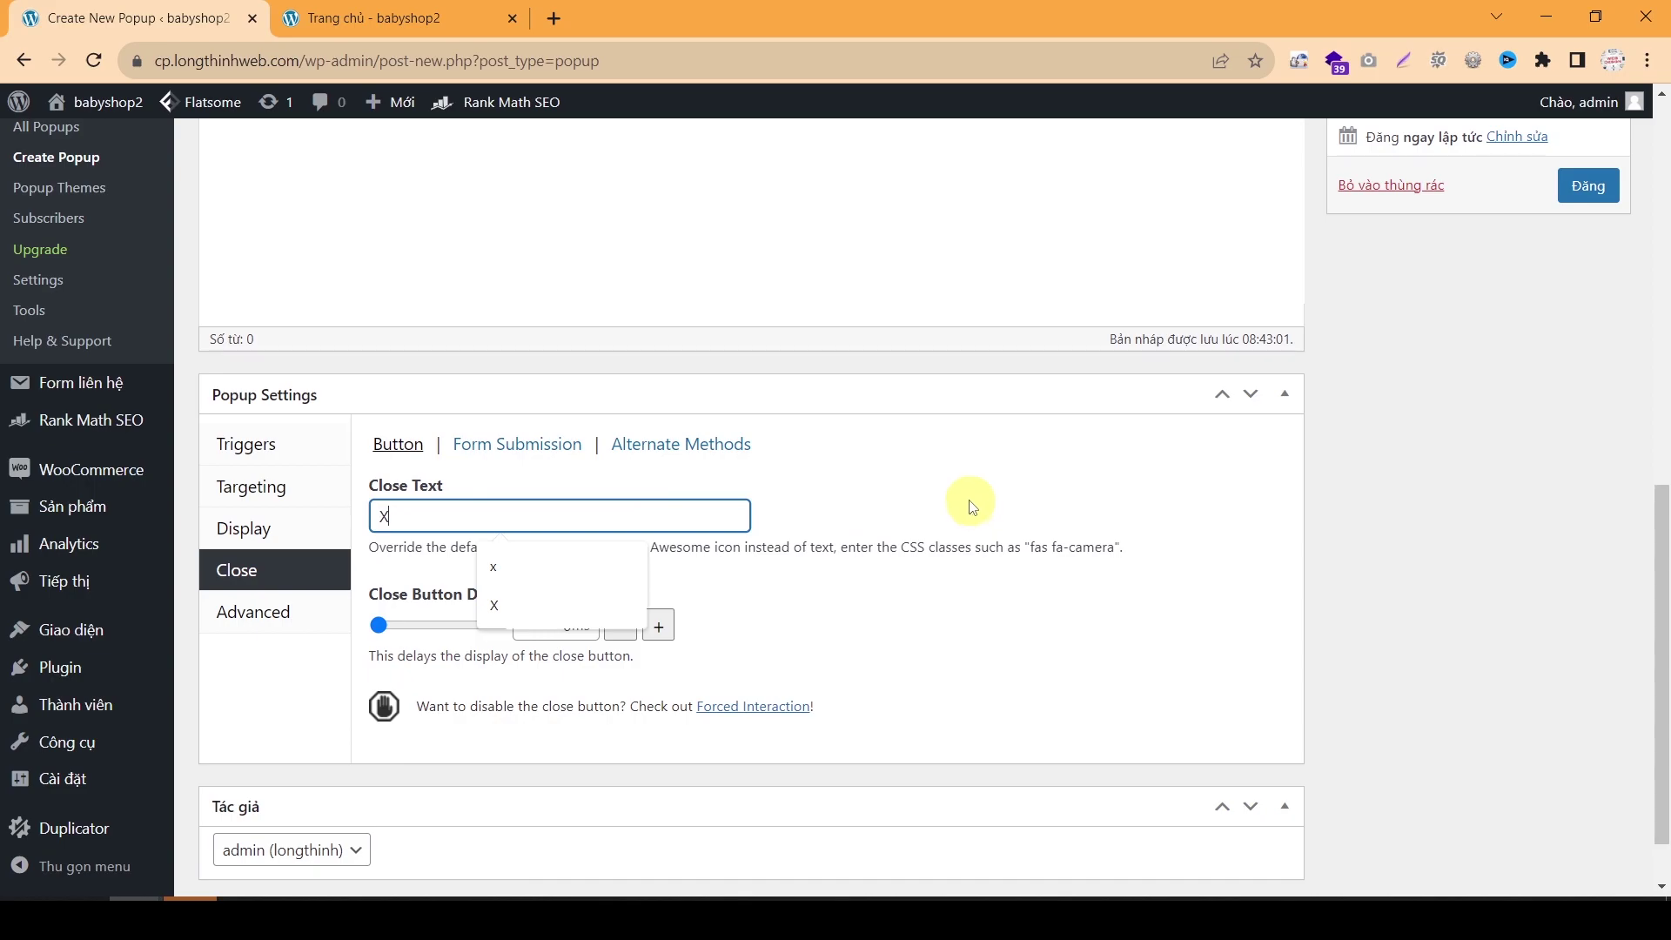
Step: Leave Close on Form Submission off, and enable the Click Overlay, Press ESC and Press F4 to Close methods
left_click(513, 445)
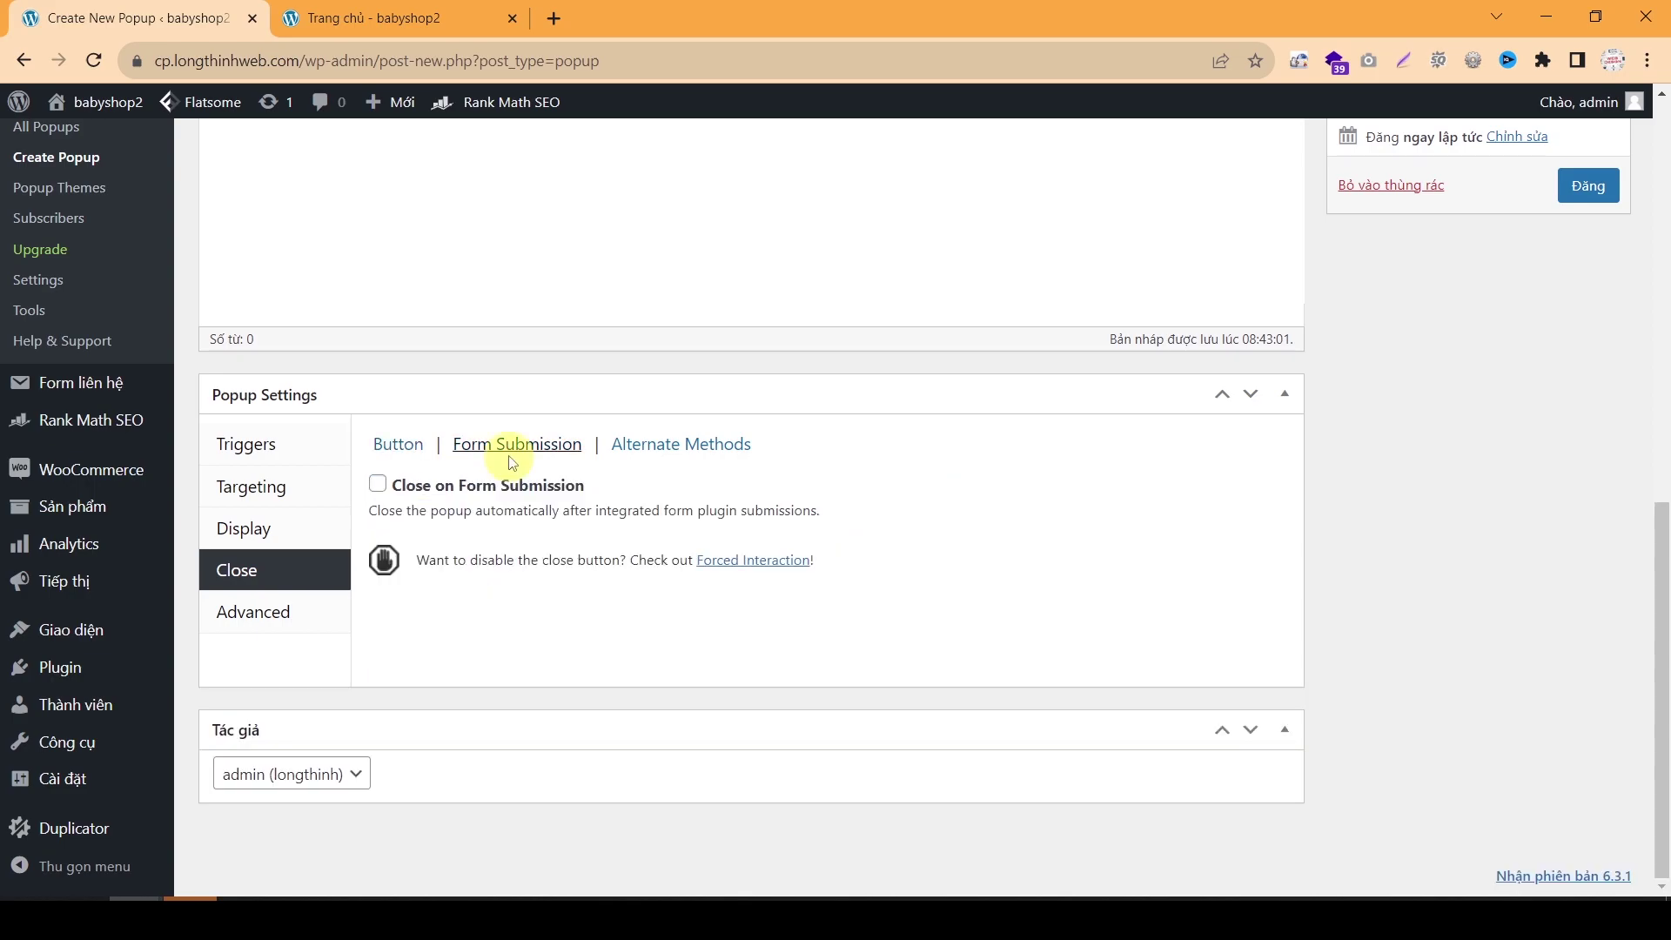
left_click(663, 445)
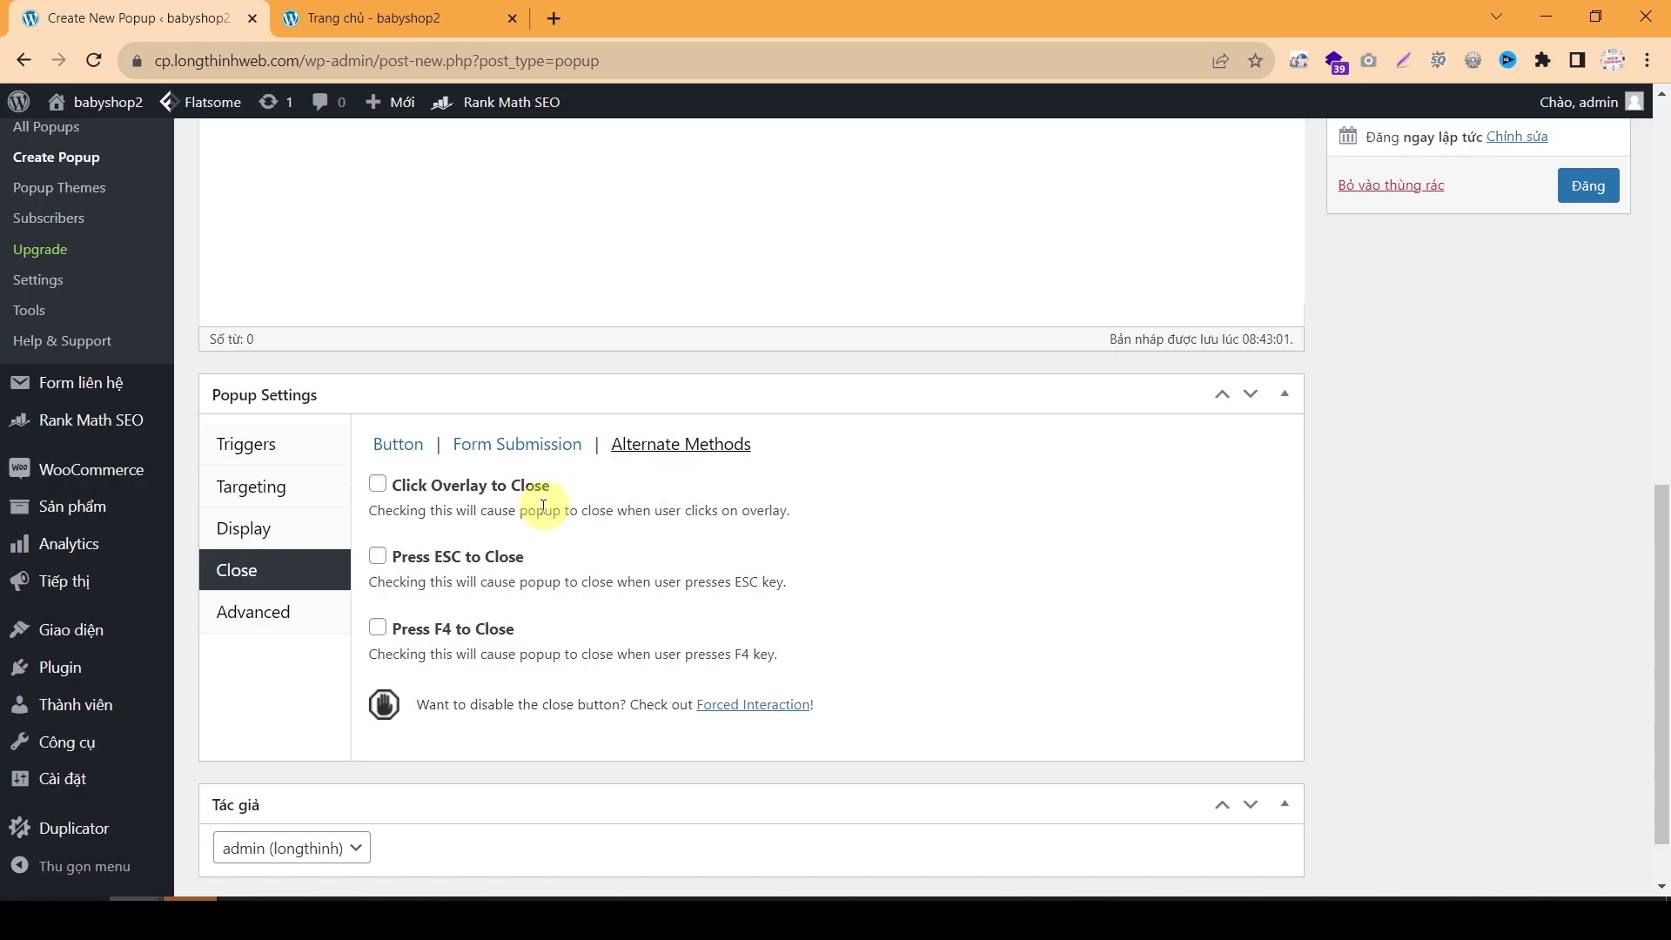
left_click(438, 488)
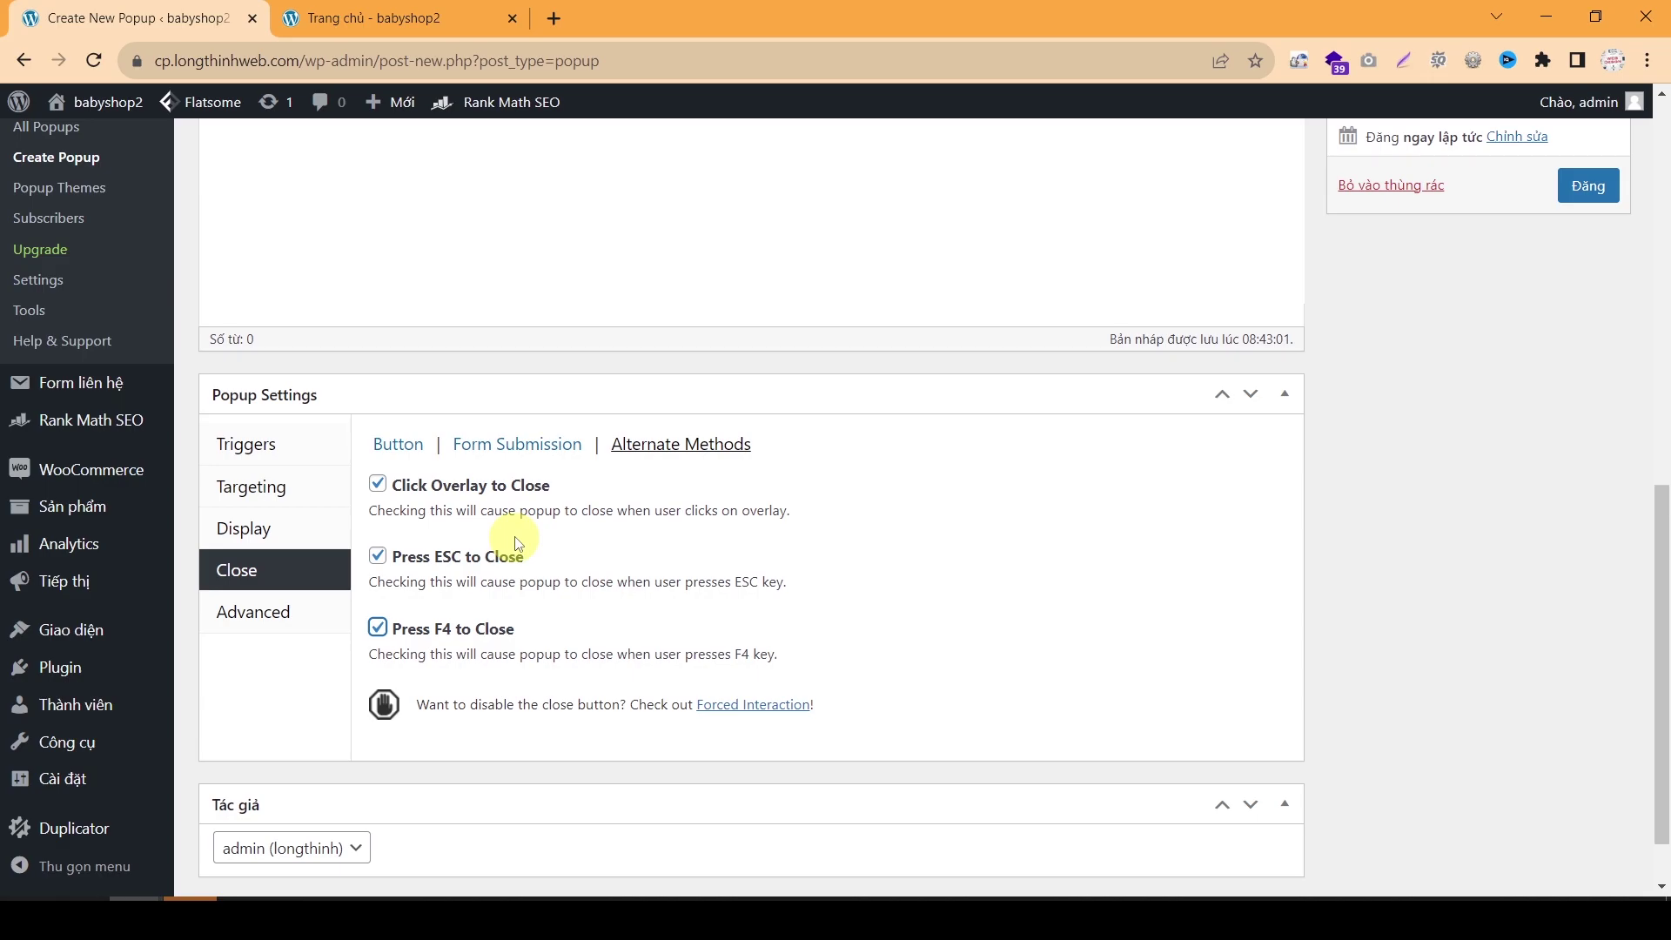
Step: Leave the popup's advanced options unticked and publish the popup
left_click(296, 613)
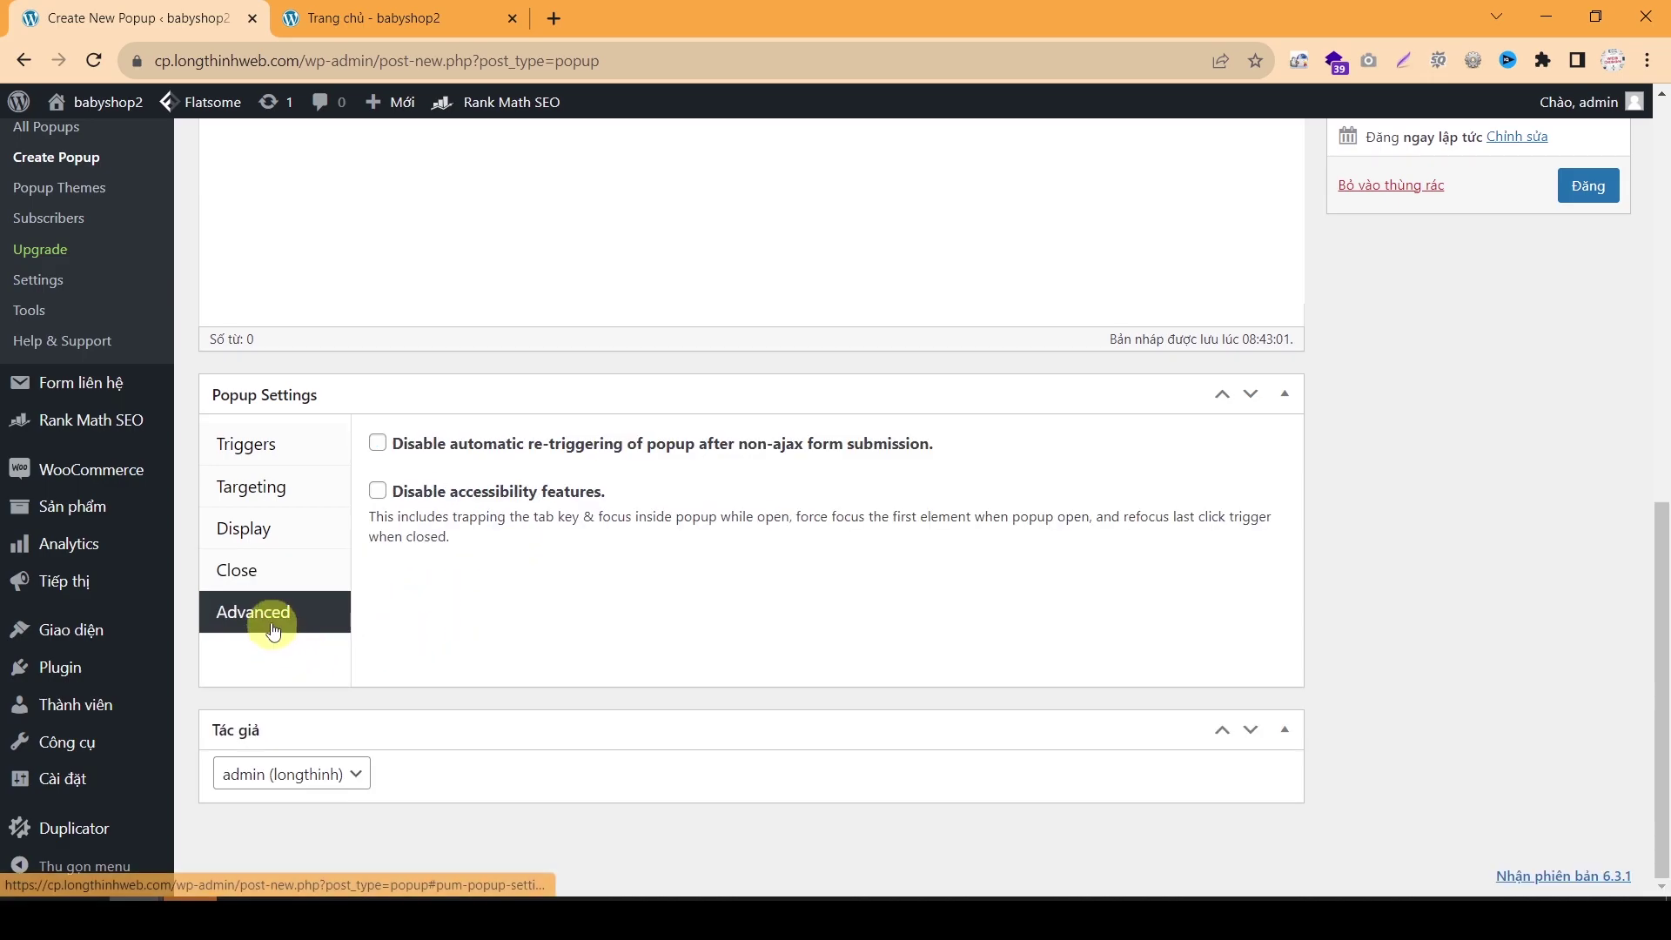
scroll(1349, 588, "up", 5)
left_click(1589, 621)
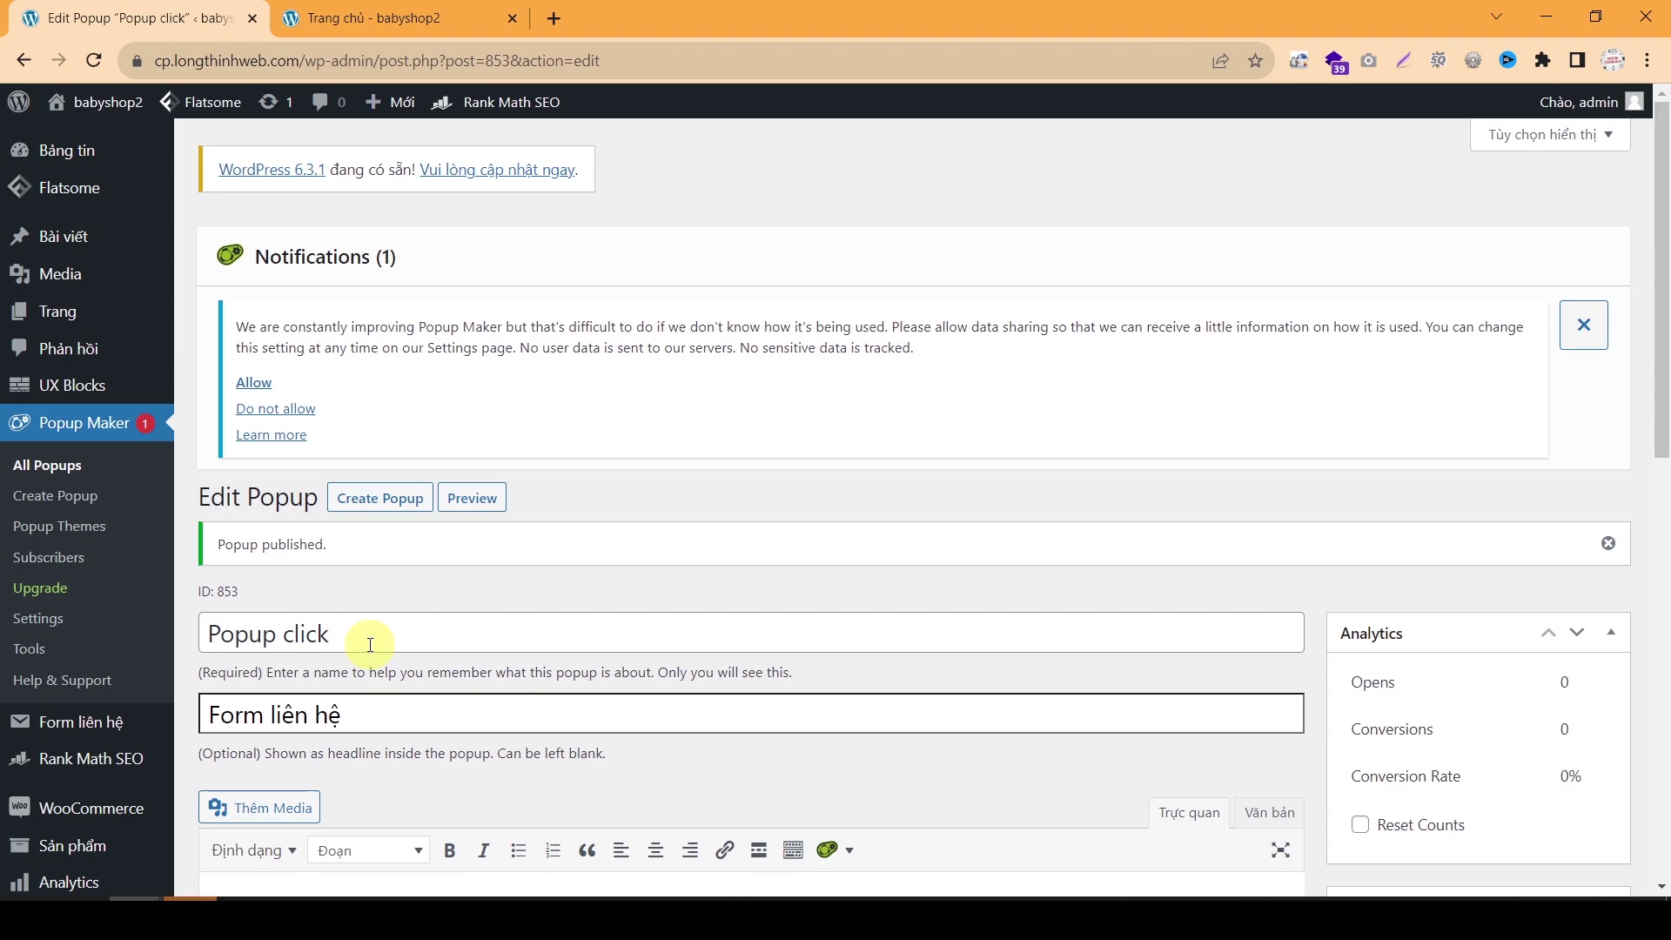
Step: Open the Giới thiệu page for editing in a separate browser tab, and view the same page on the live site
right_click(73, 308)
left_click(119, 327)
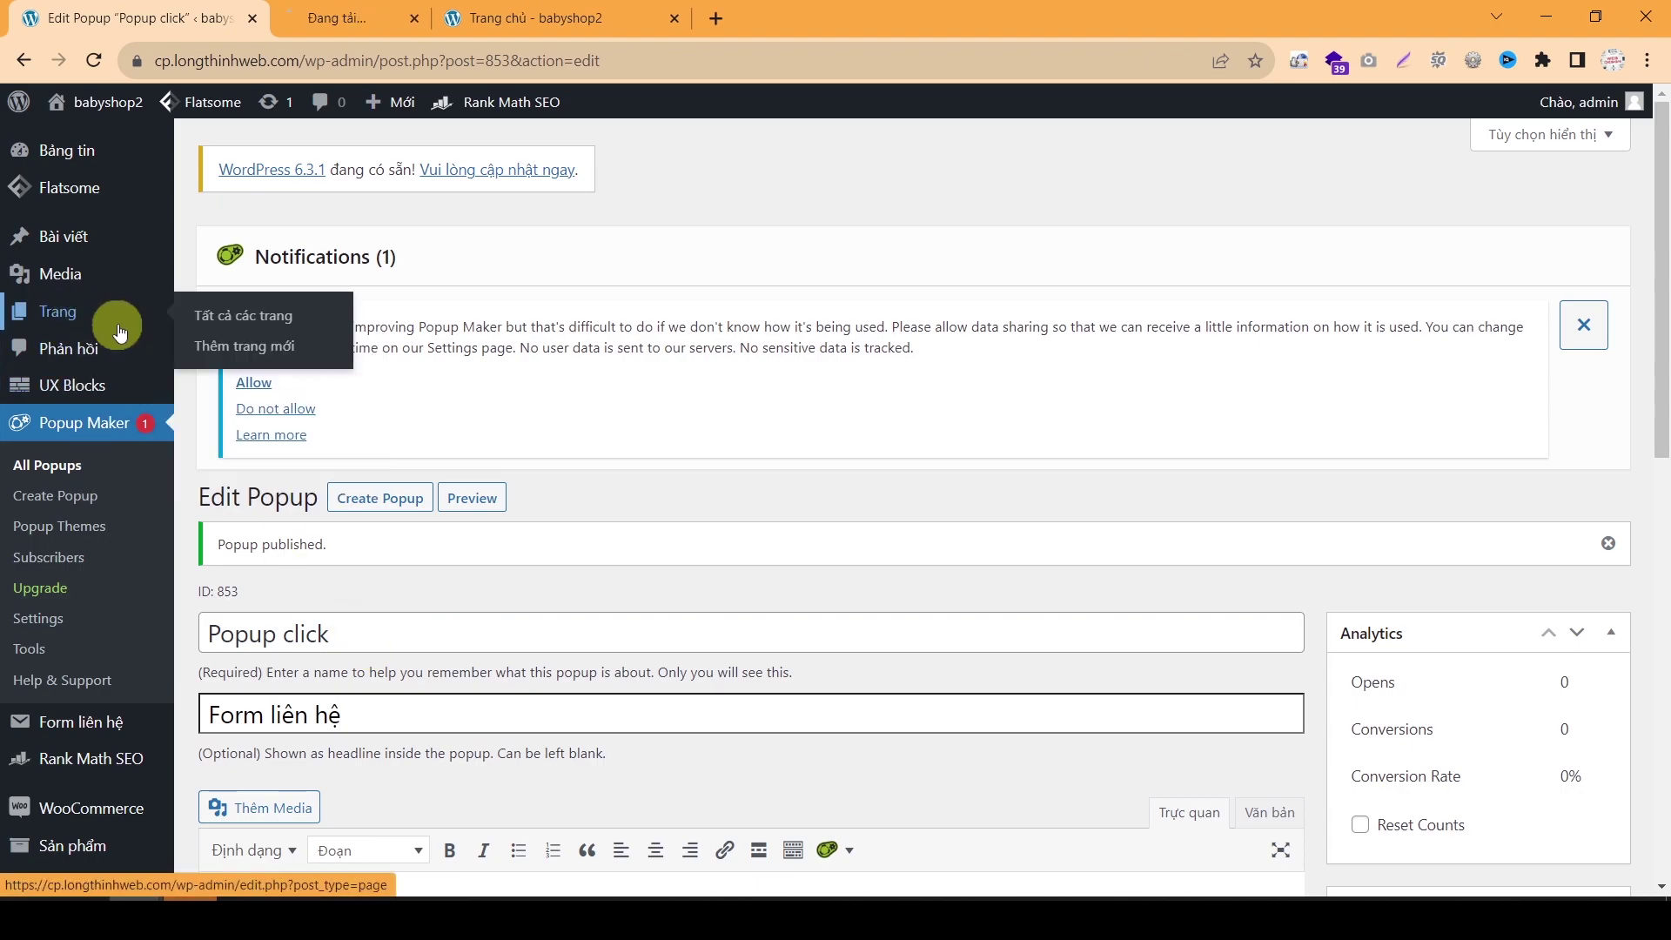
left_click(368, 7)
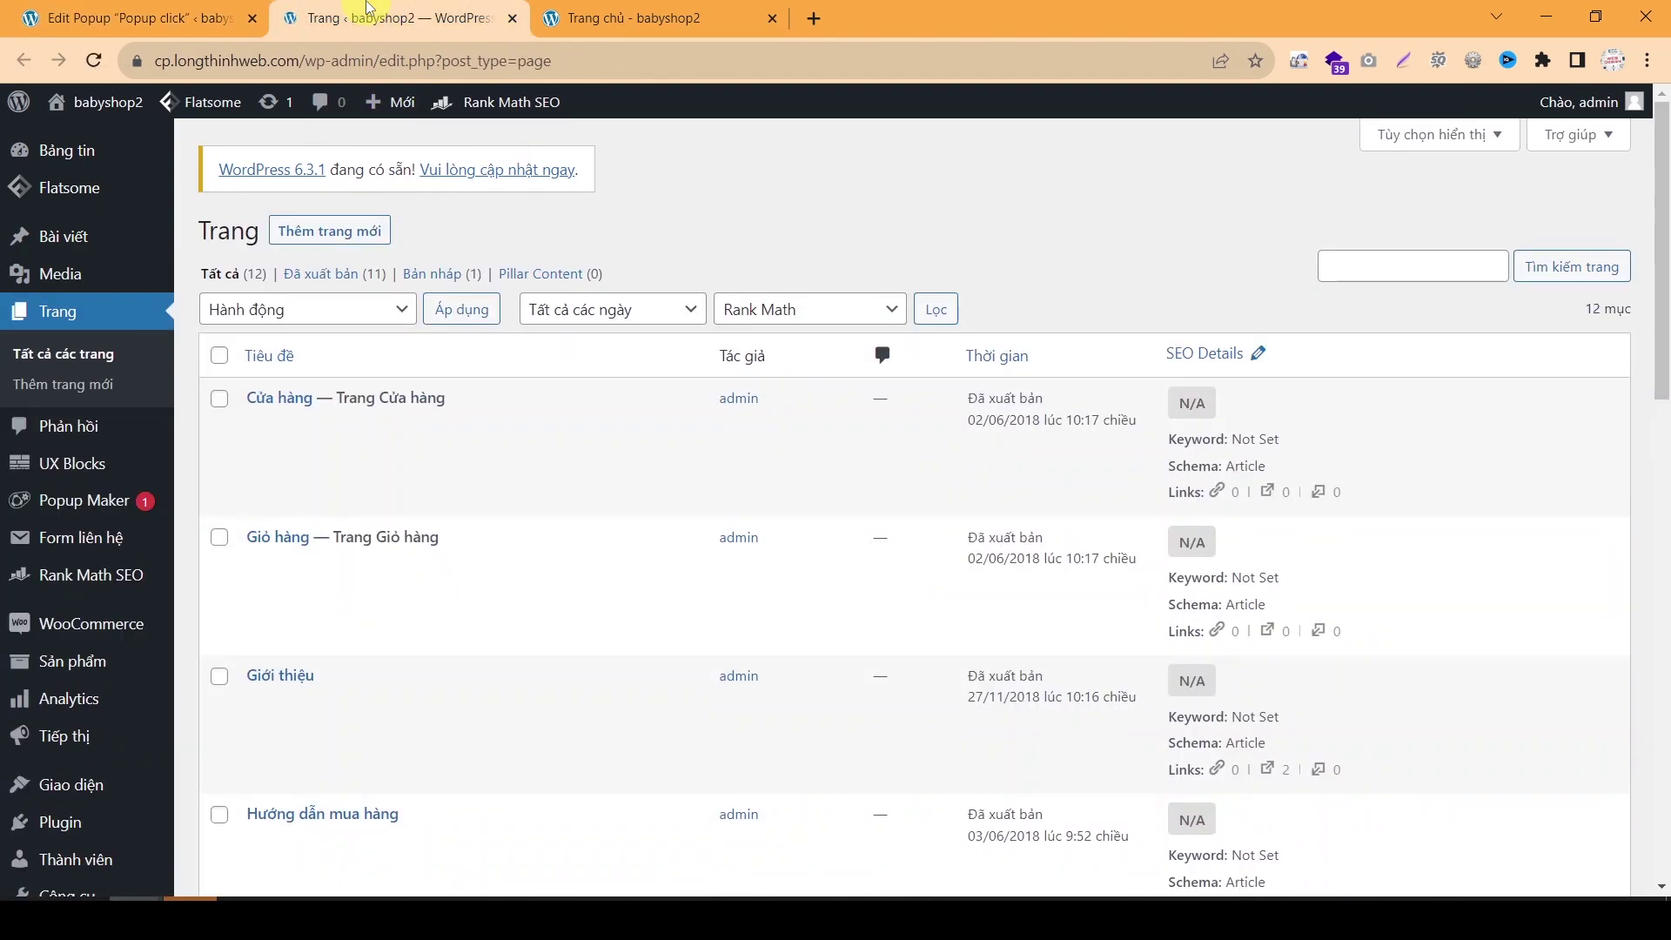
mouse_move(362, 718)
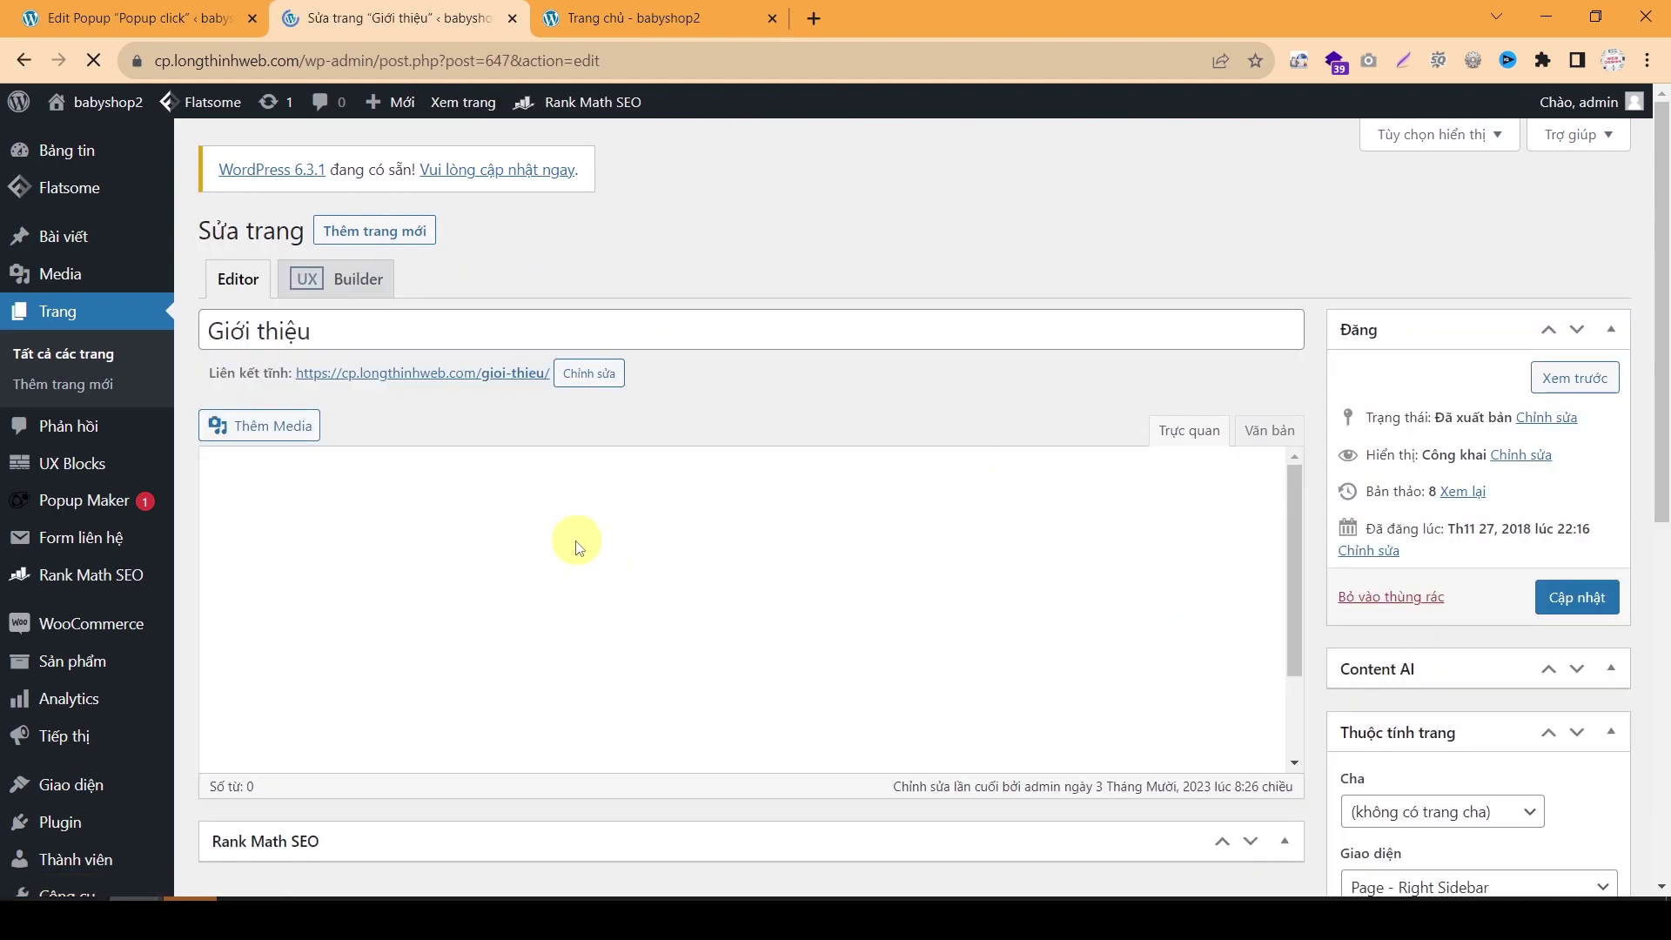
left_click(635, 18)
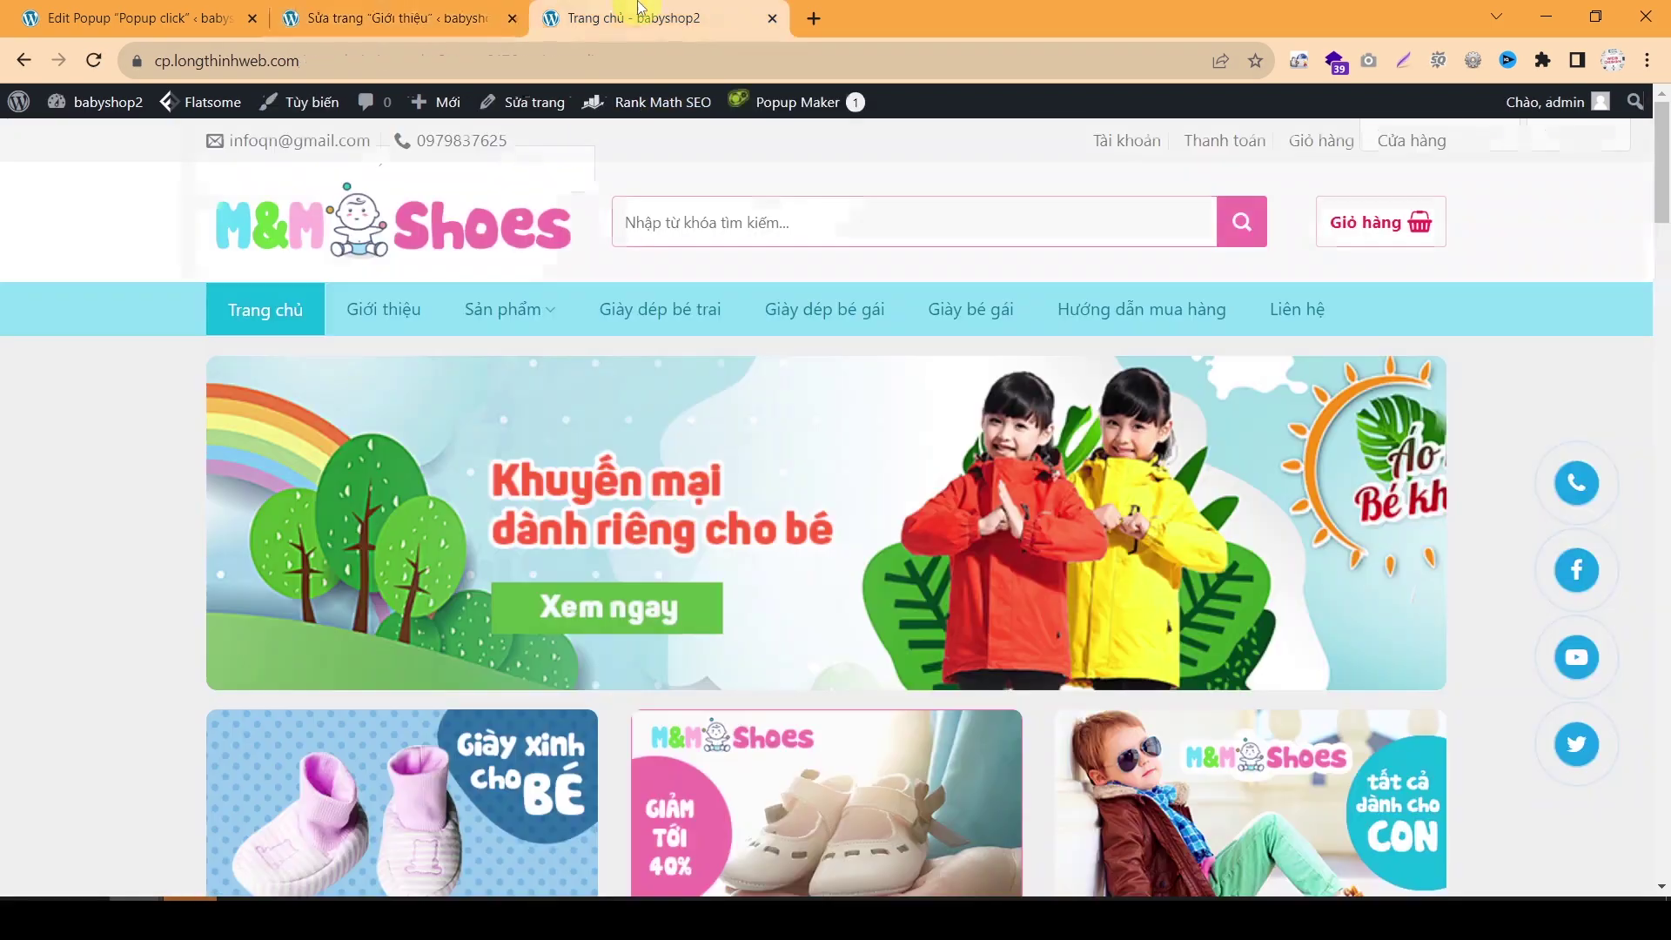
left_click(399, 309)
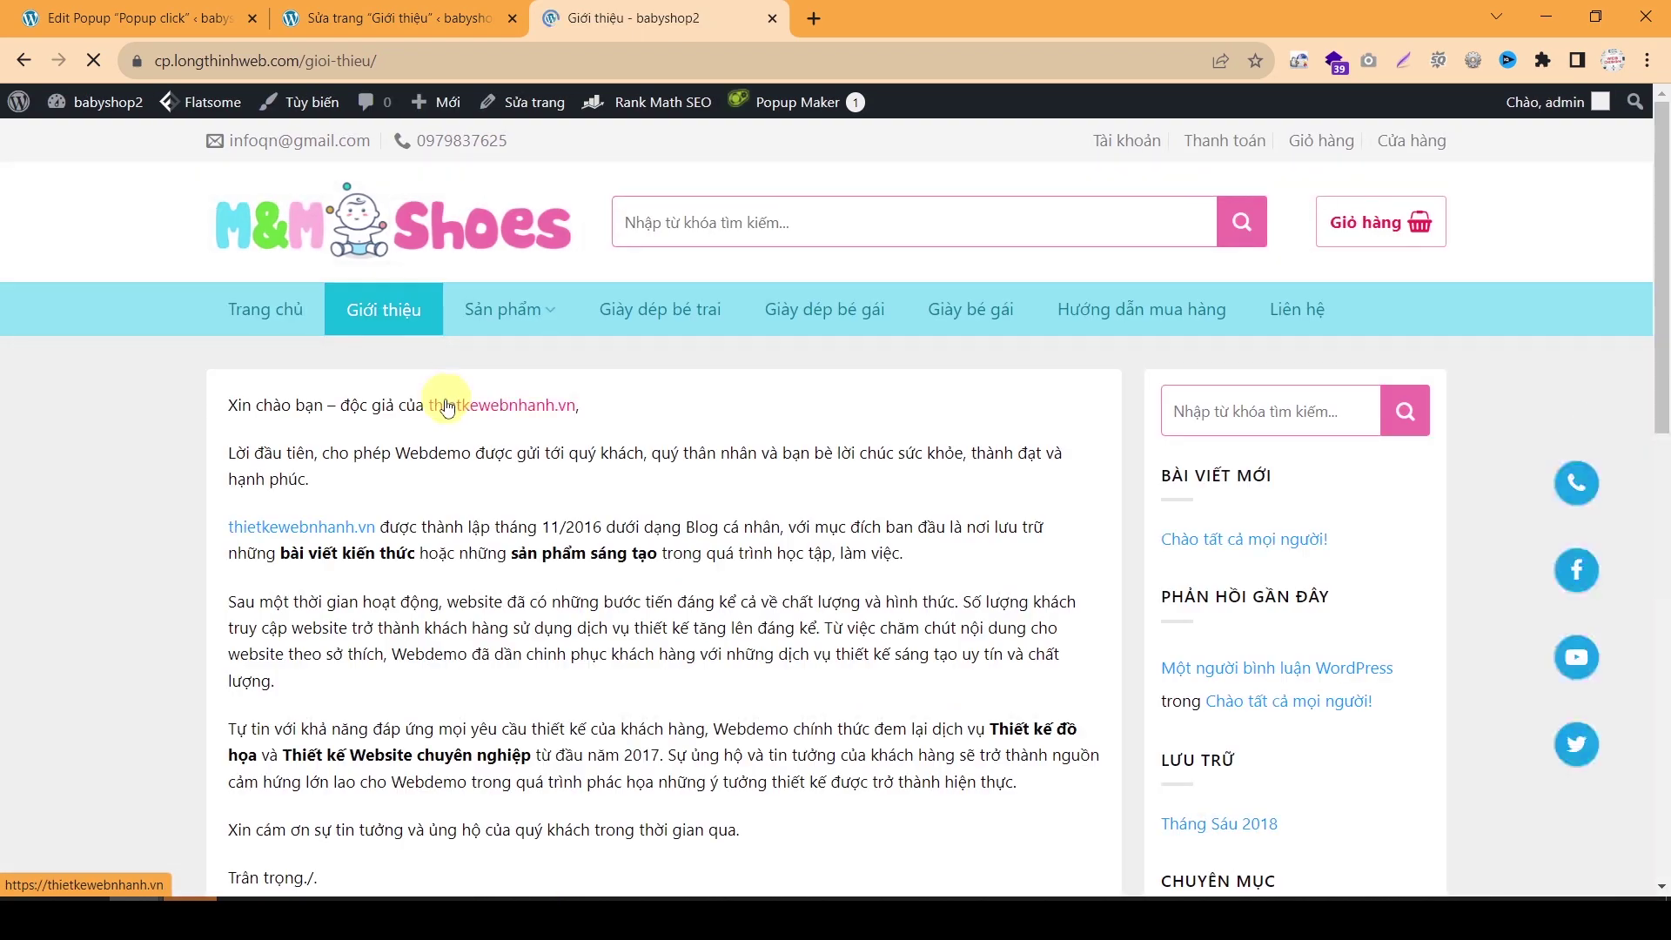
left_click(396, 18)
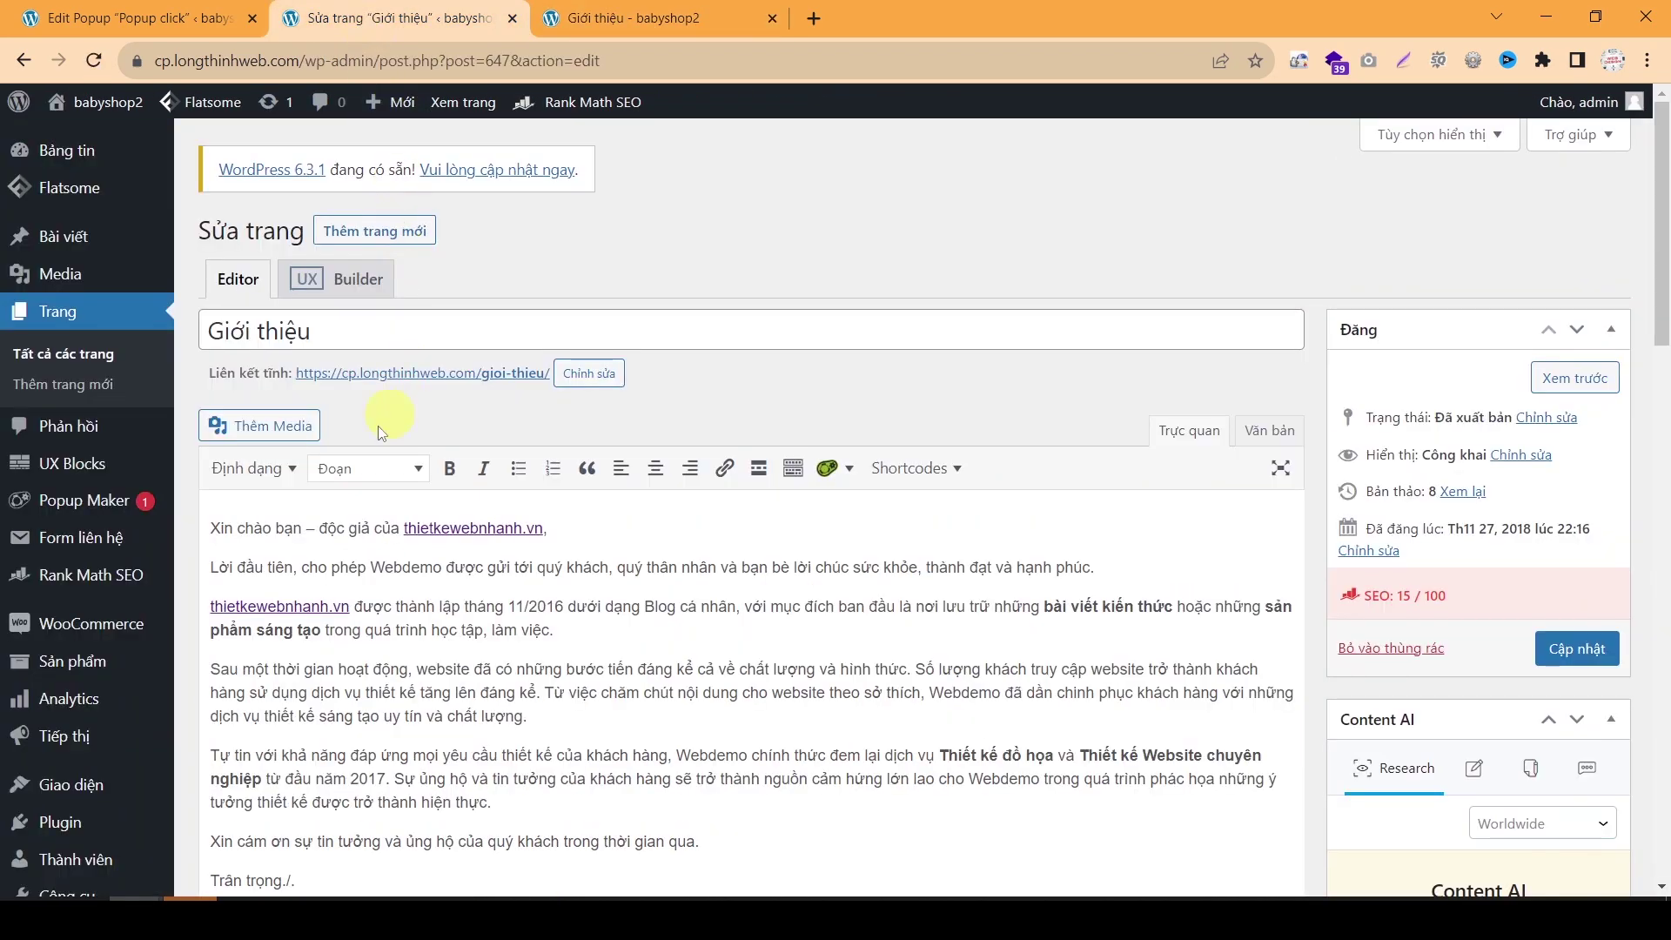
Step: Add the line "Click liên hệ ngay" below the greeting on the Giới thiệu page and link it to #
left_click(600, 536)
key("Return")
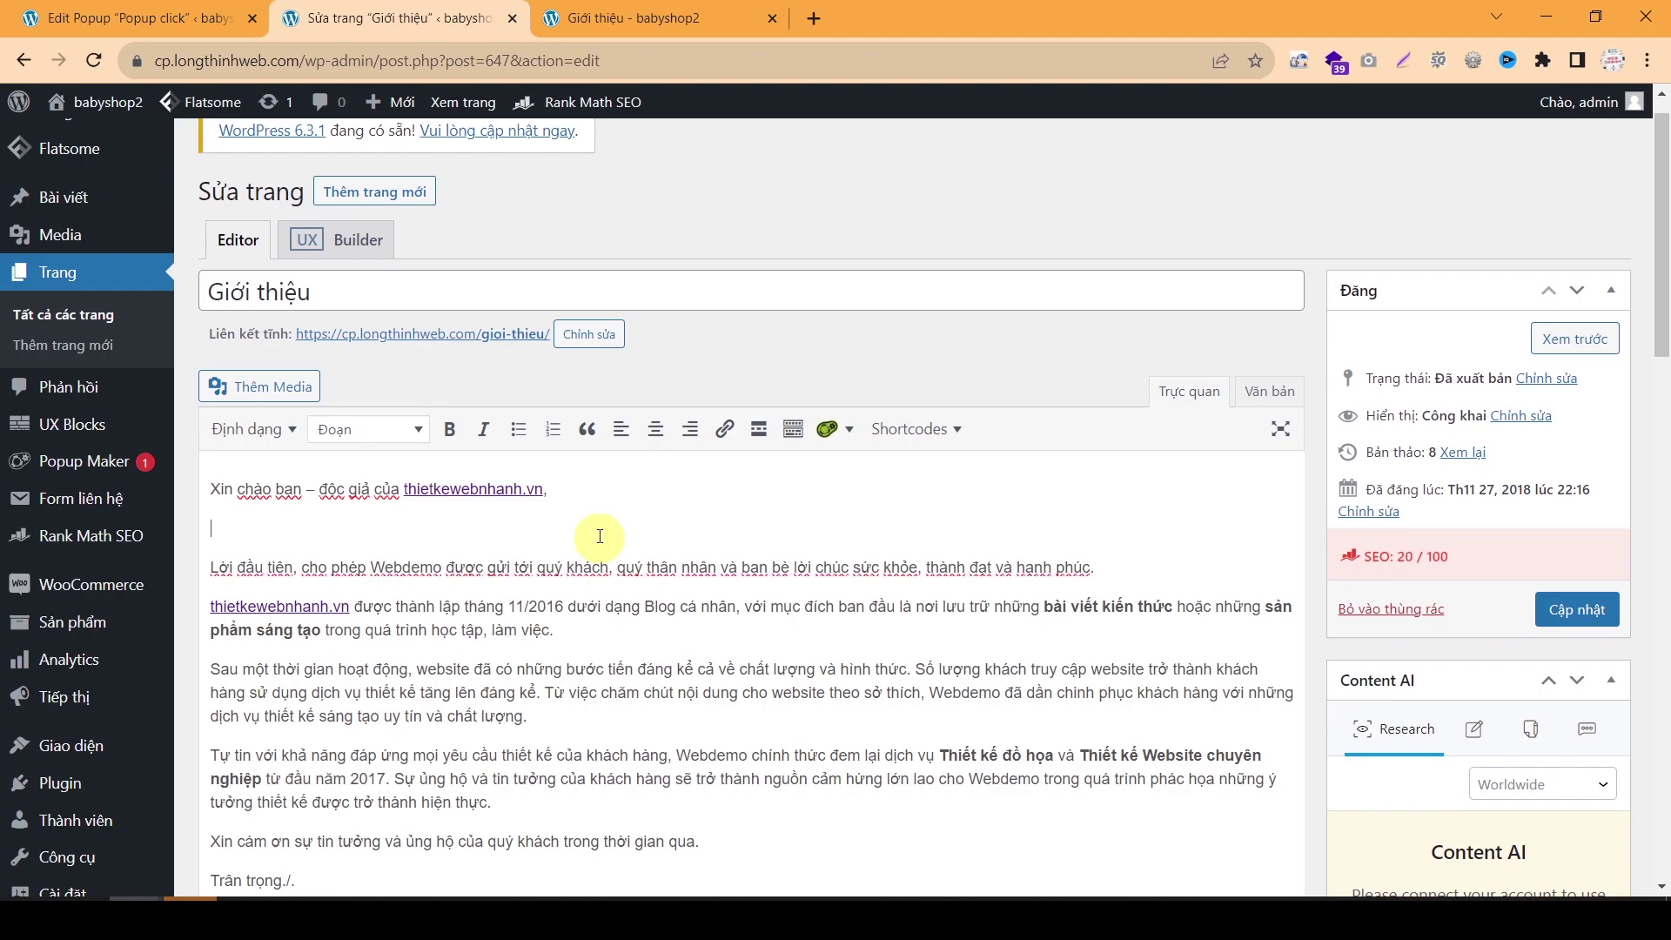
type("Click liên hệ na")
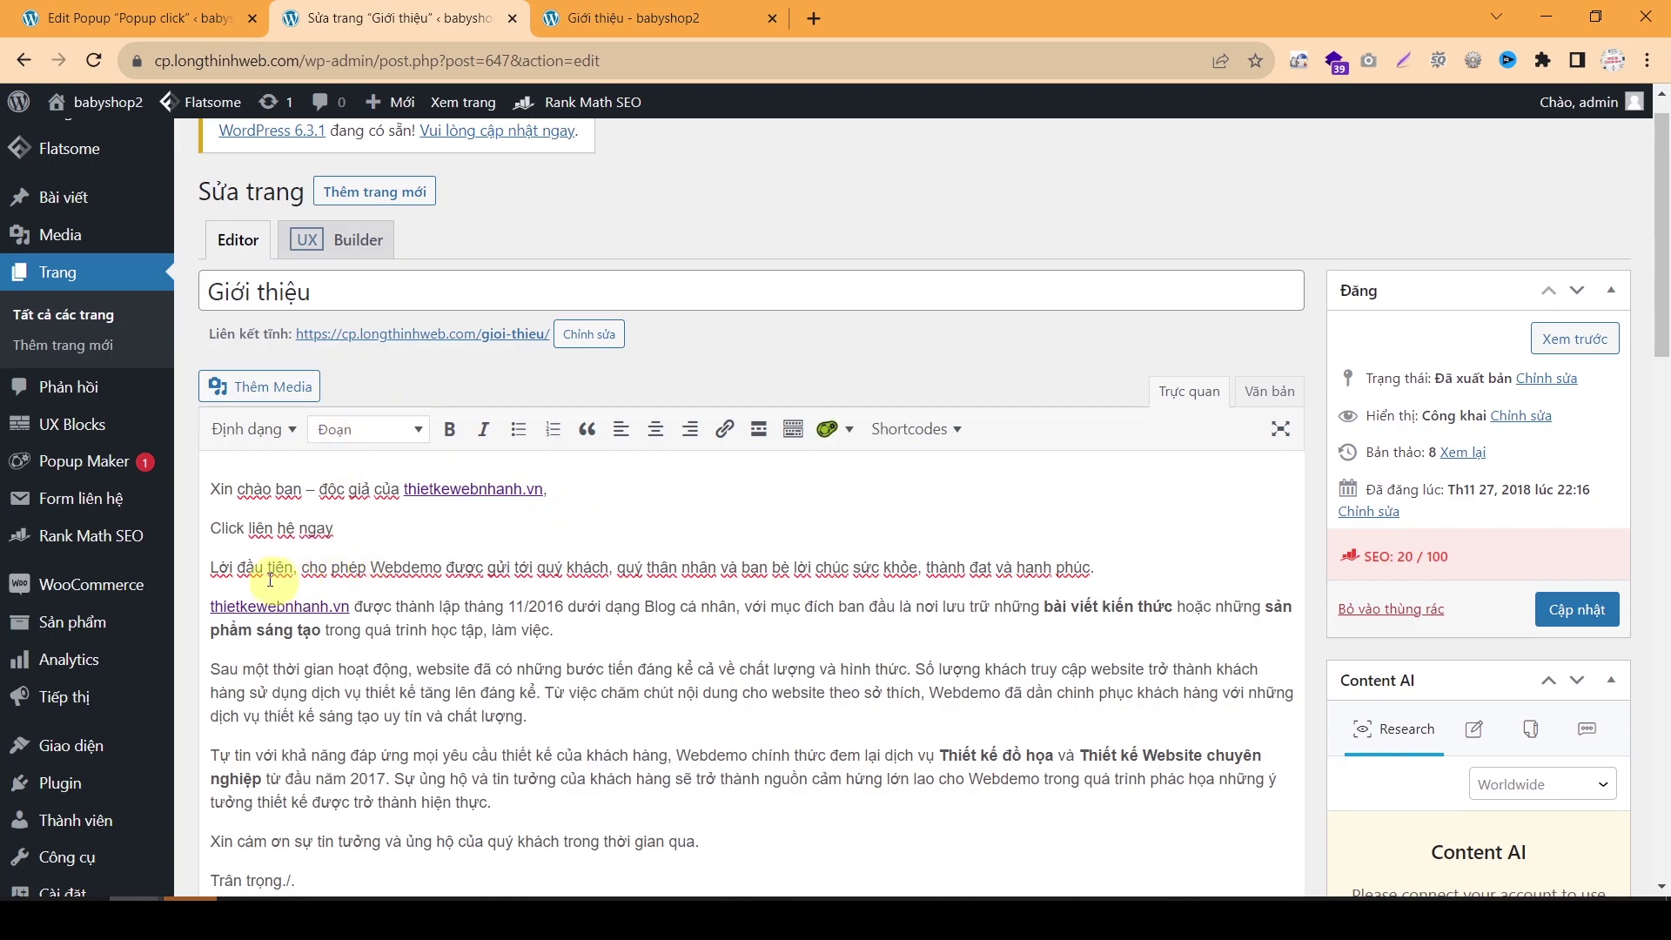
left_click_drag(334, 529, 211, 527)
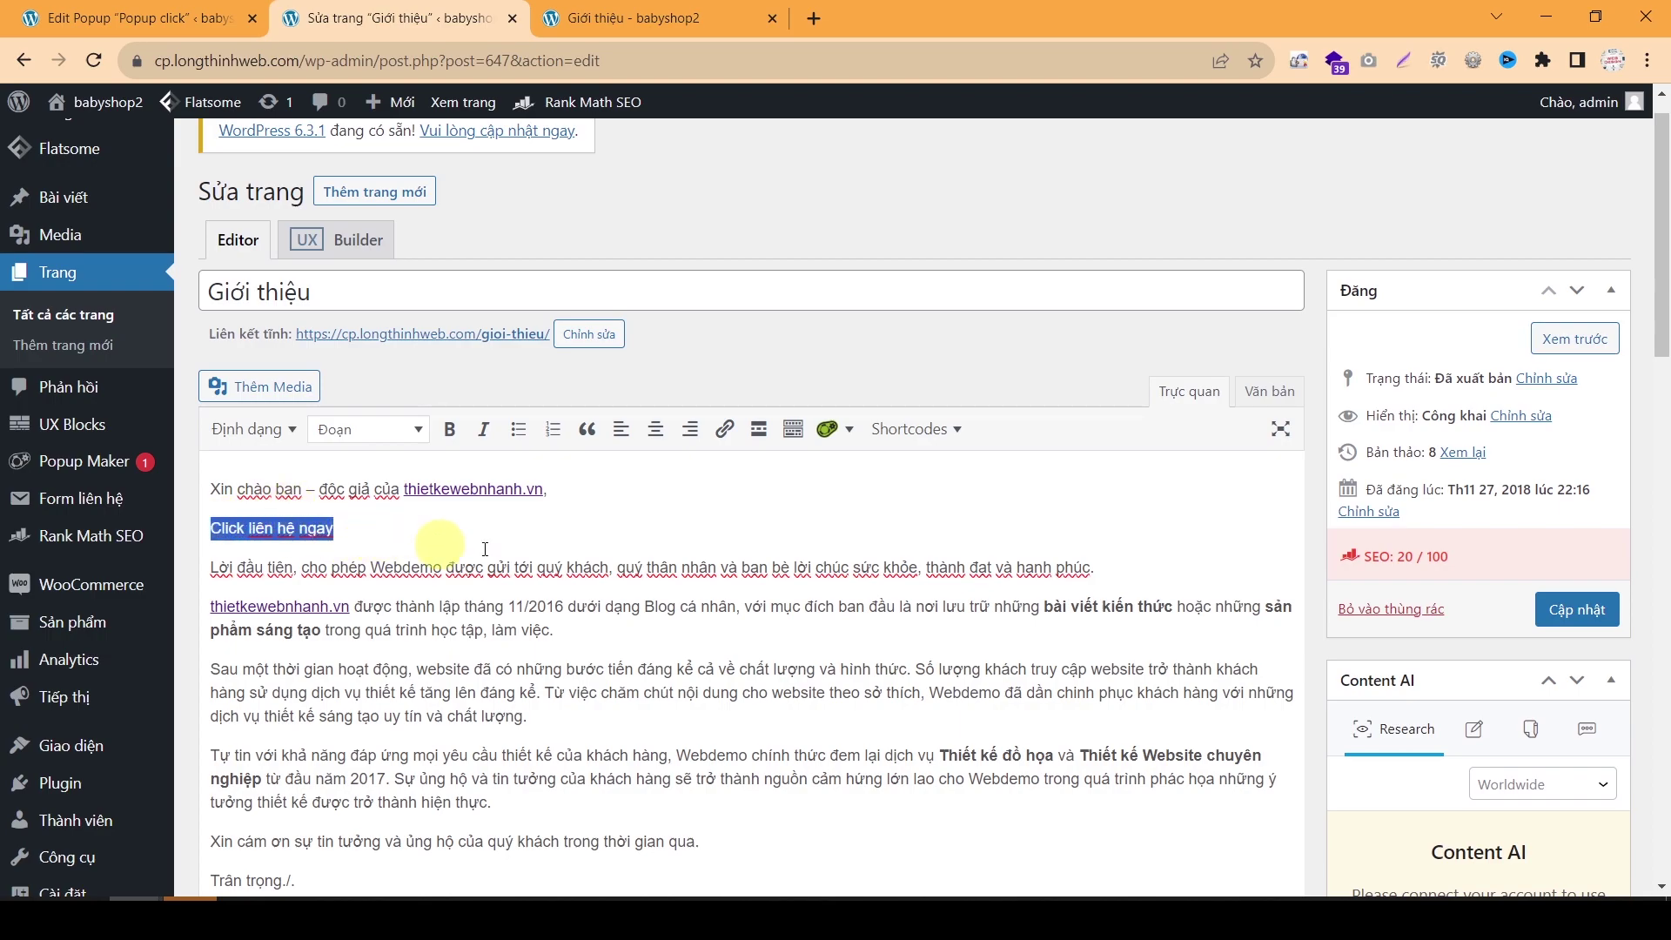
left_click(723, 429)
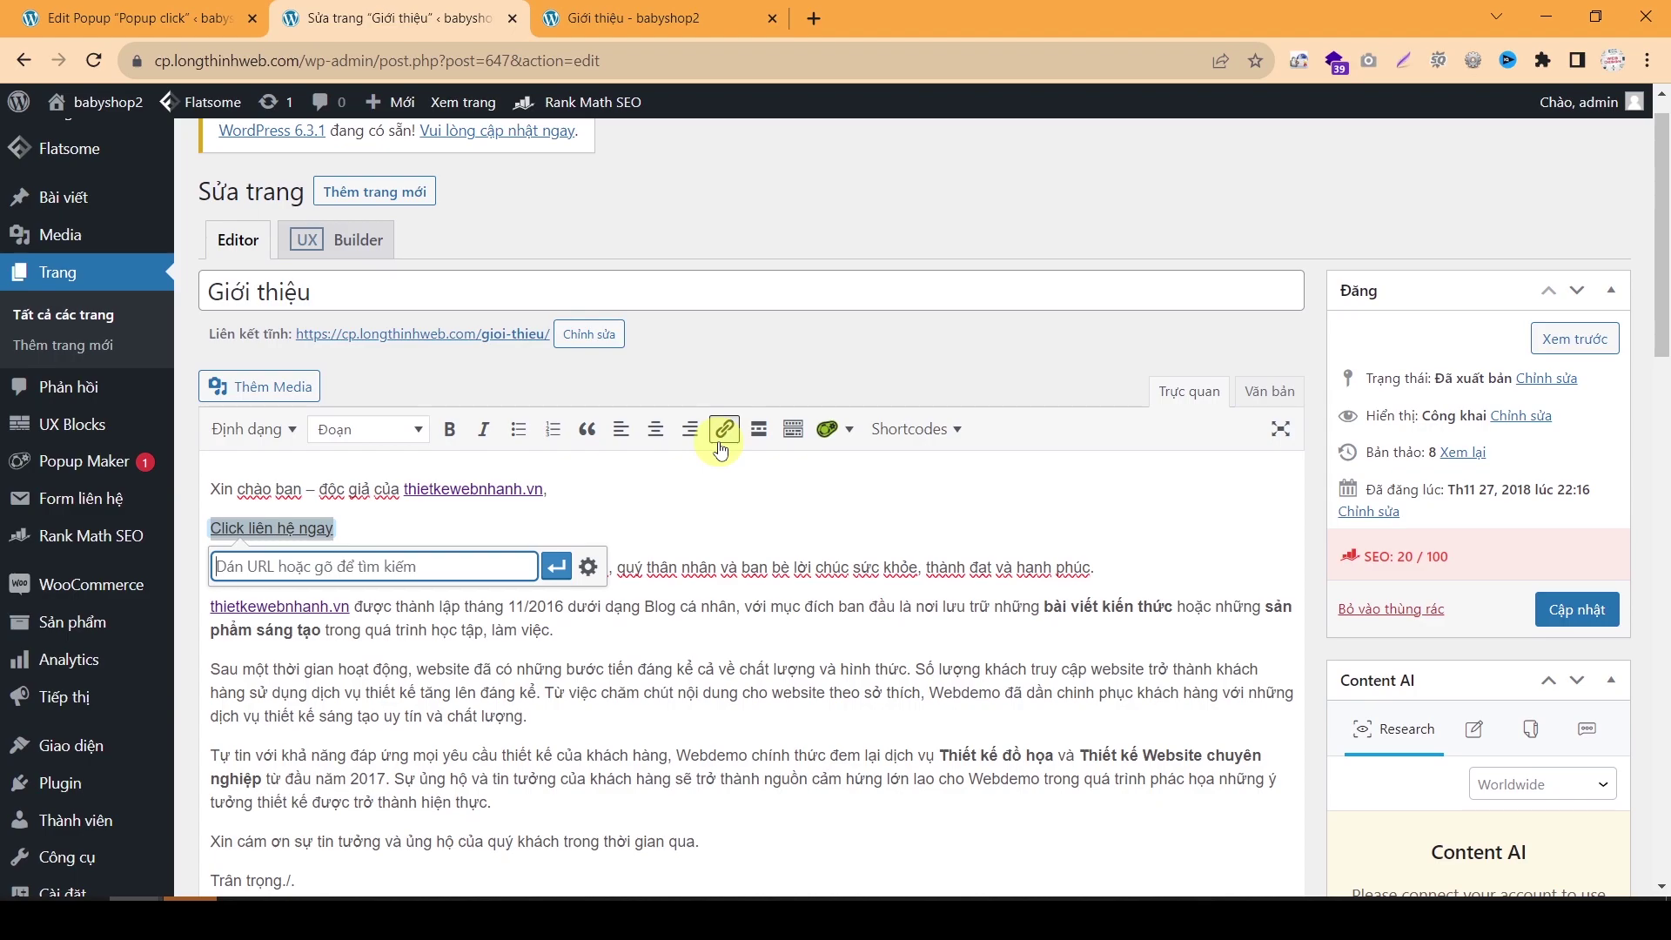
type("#")
left_click(555, 568)
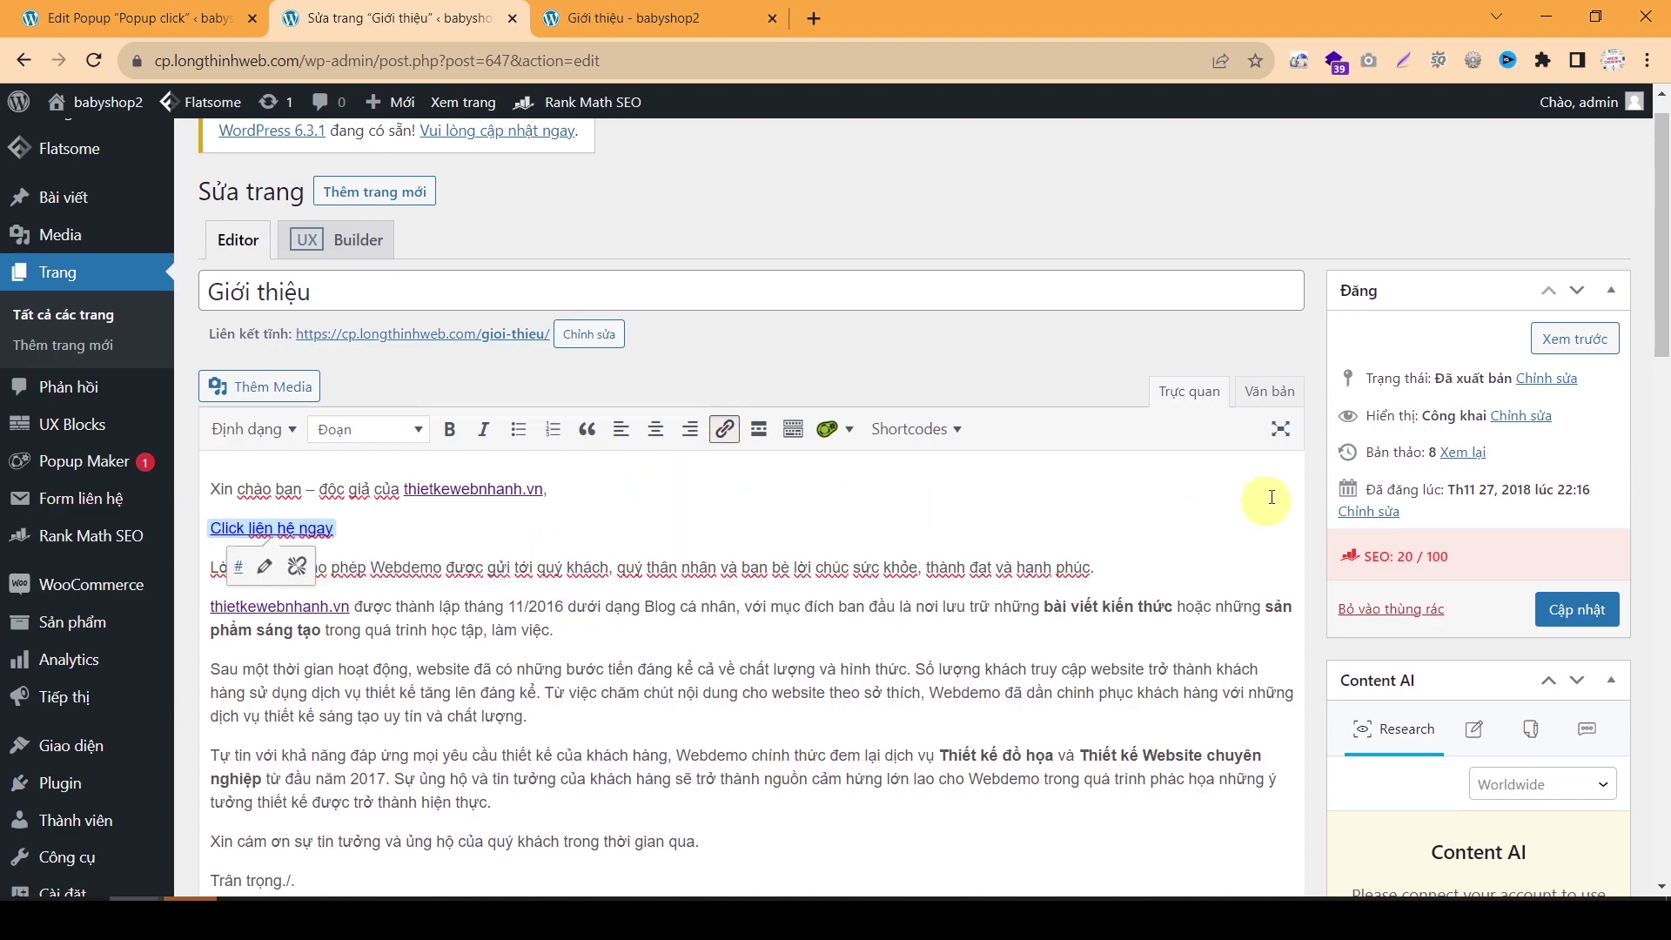
Step: Add an empty class="" attribute to the "Click liên hệ ngay" link in the page's HTML code
left_click(1263, 397)
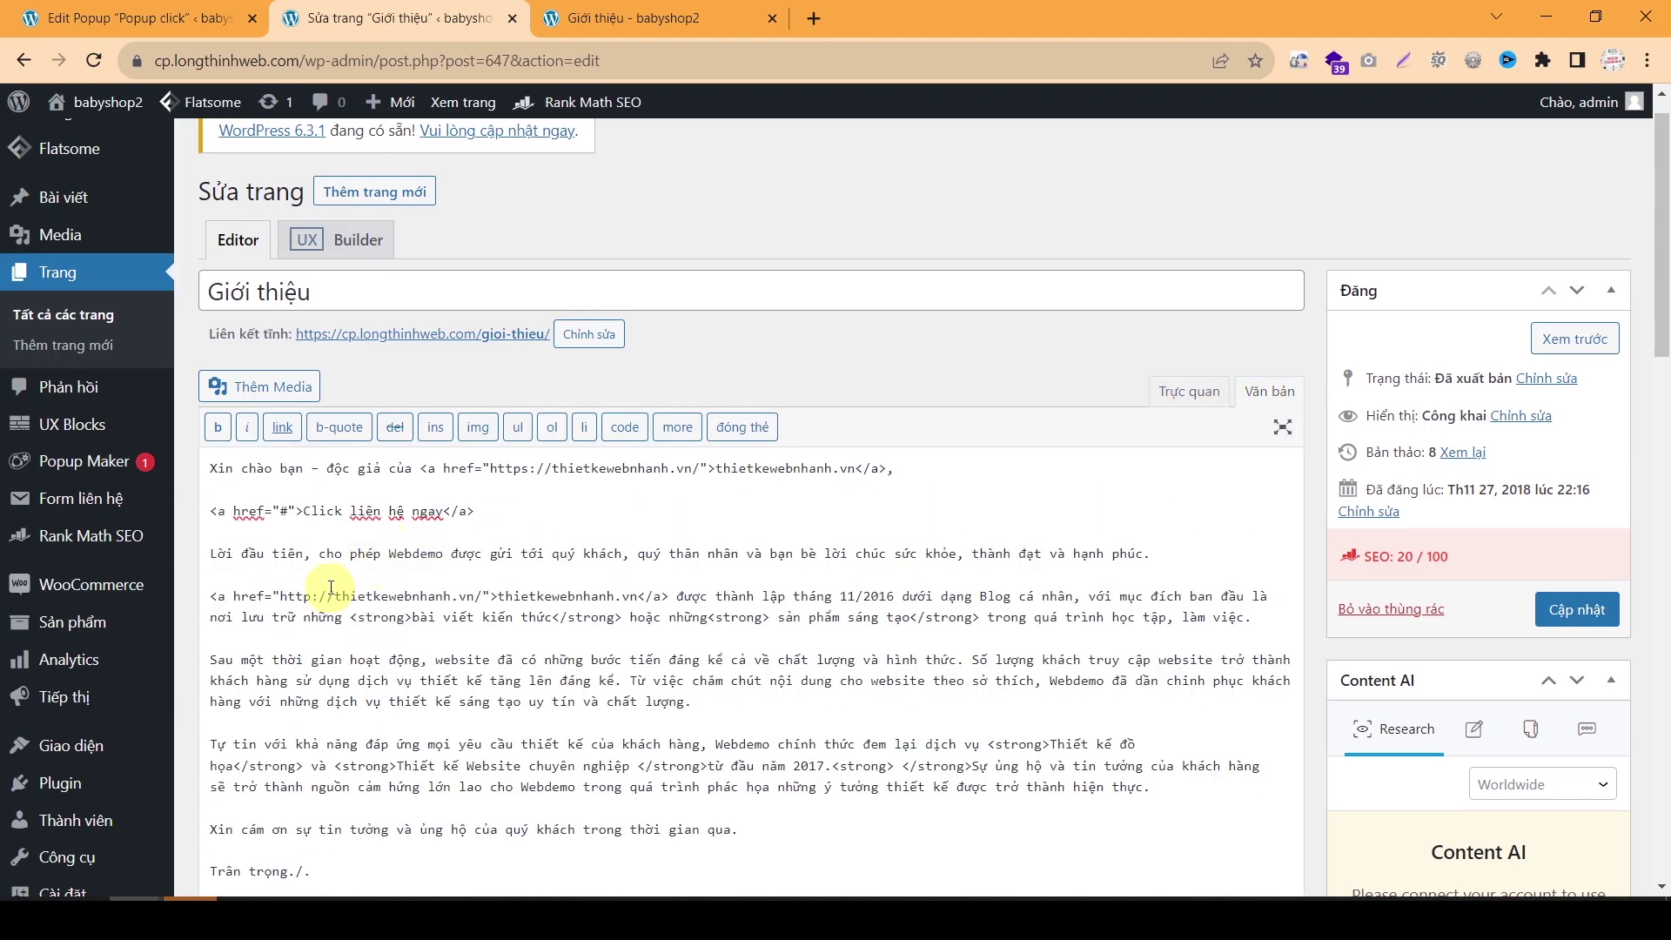
left_click(299, 514)
type("class=\"\"")
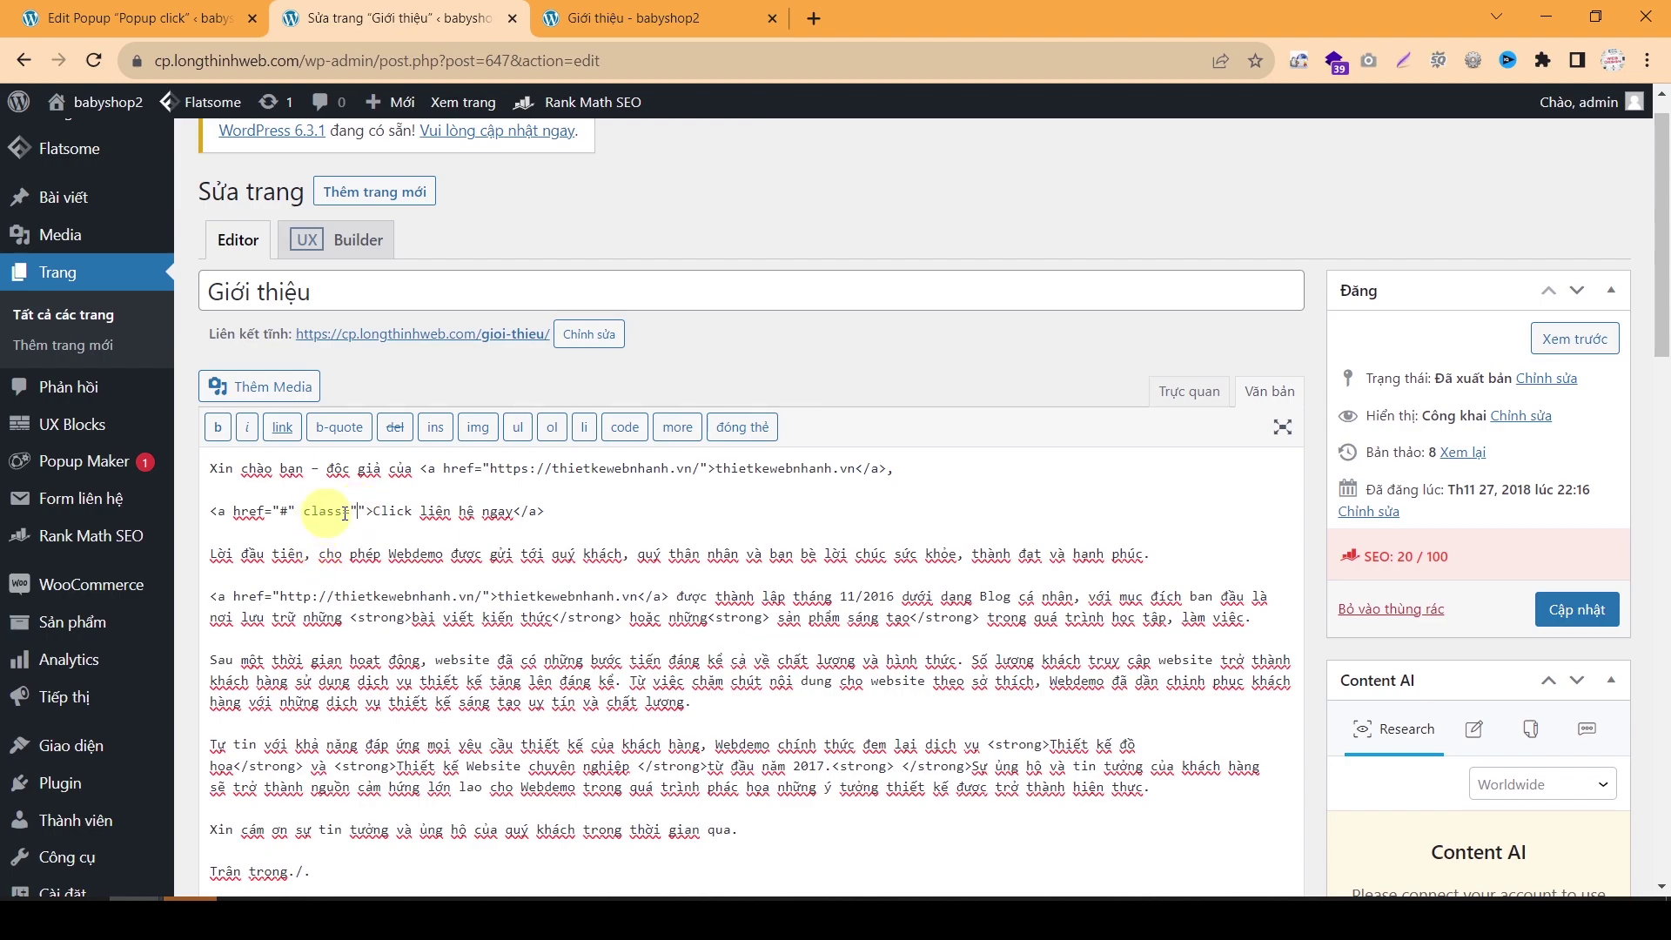
Step: Copy longthinhweb without its dot from the popup trigger's extra selector and paste it into the link's class attribute
left_click(126, 17)
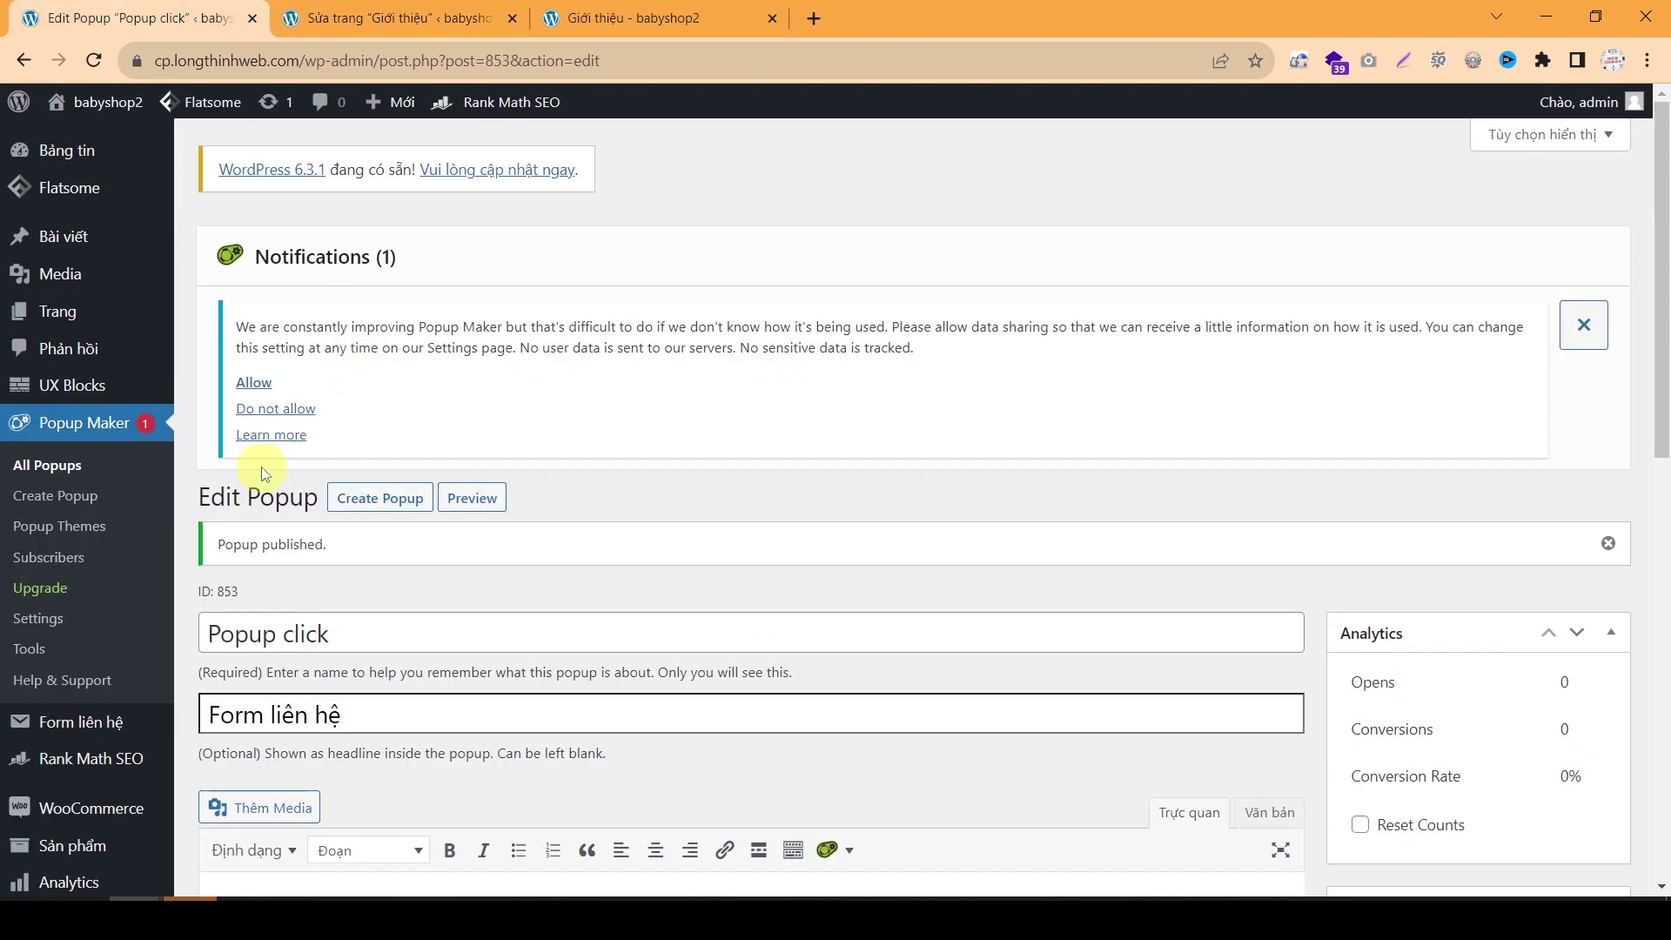
scroll(448, 624, "down", 10)
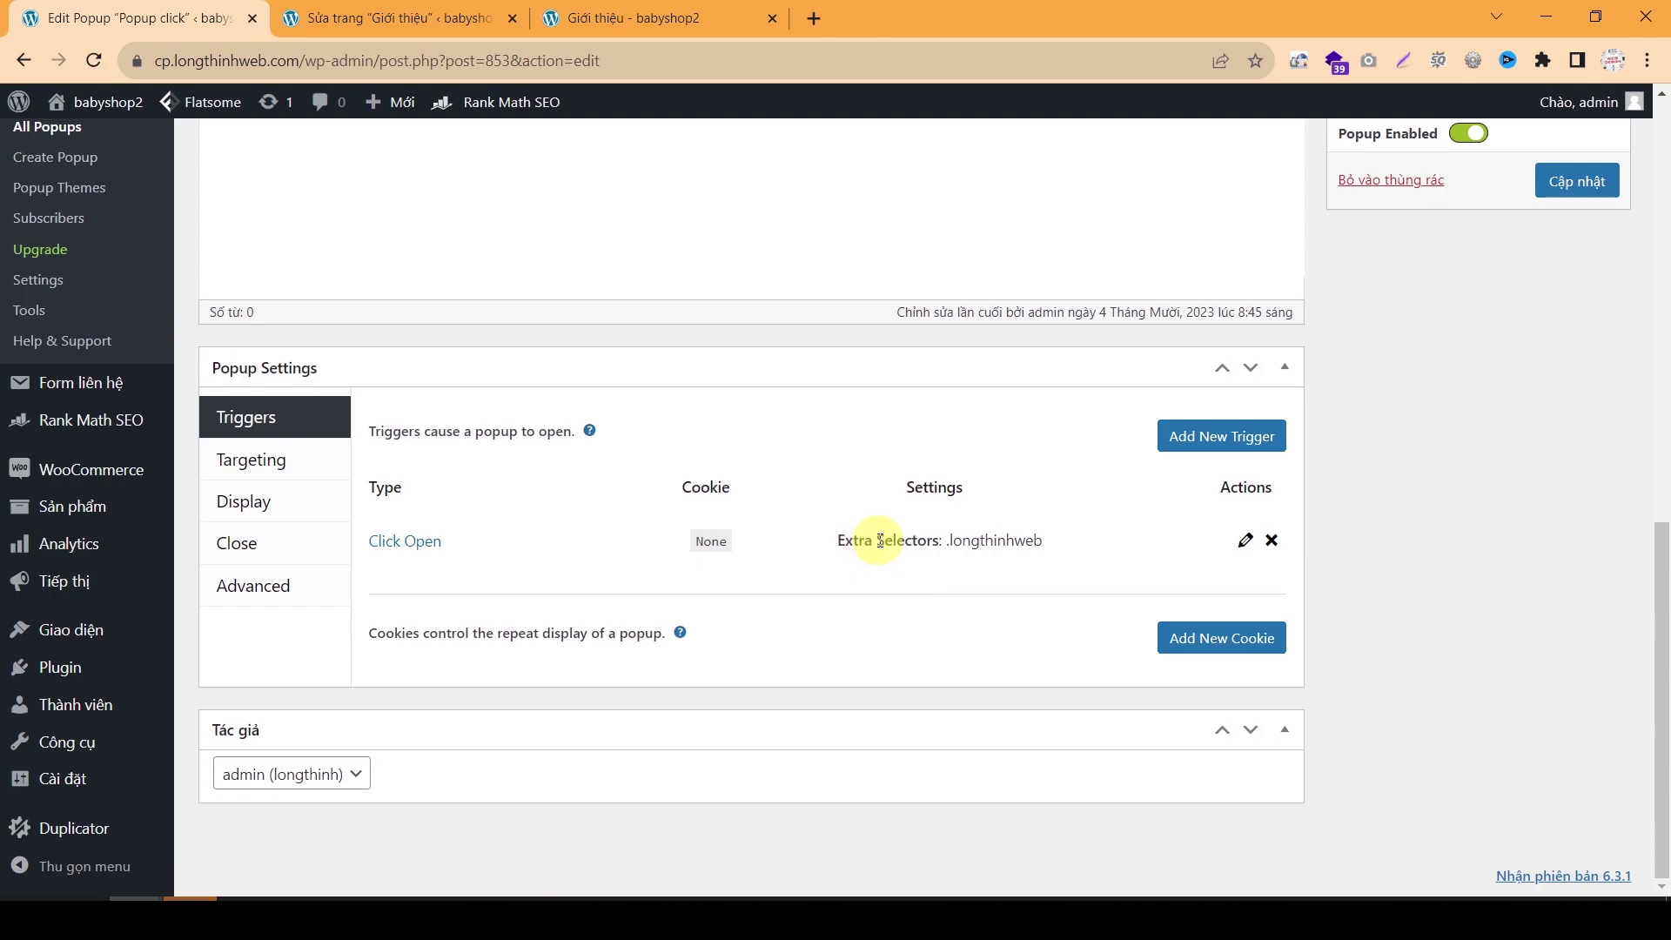
left_click_drag(944, 543, 1043, 541)
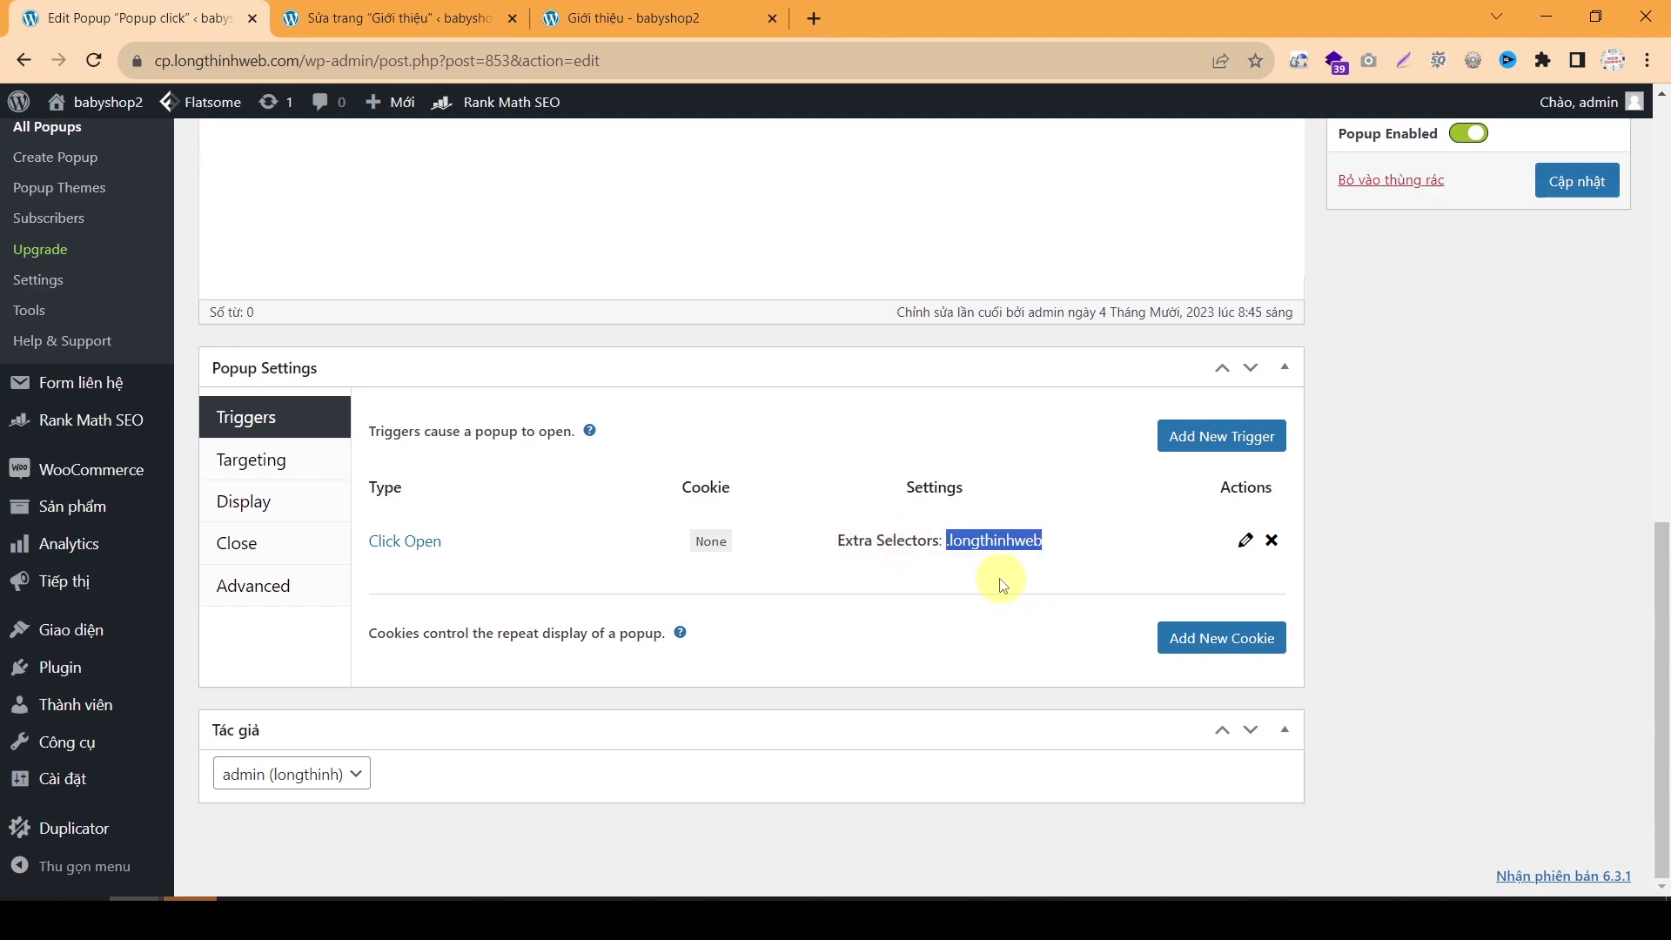
left_click(991, 546)
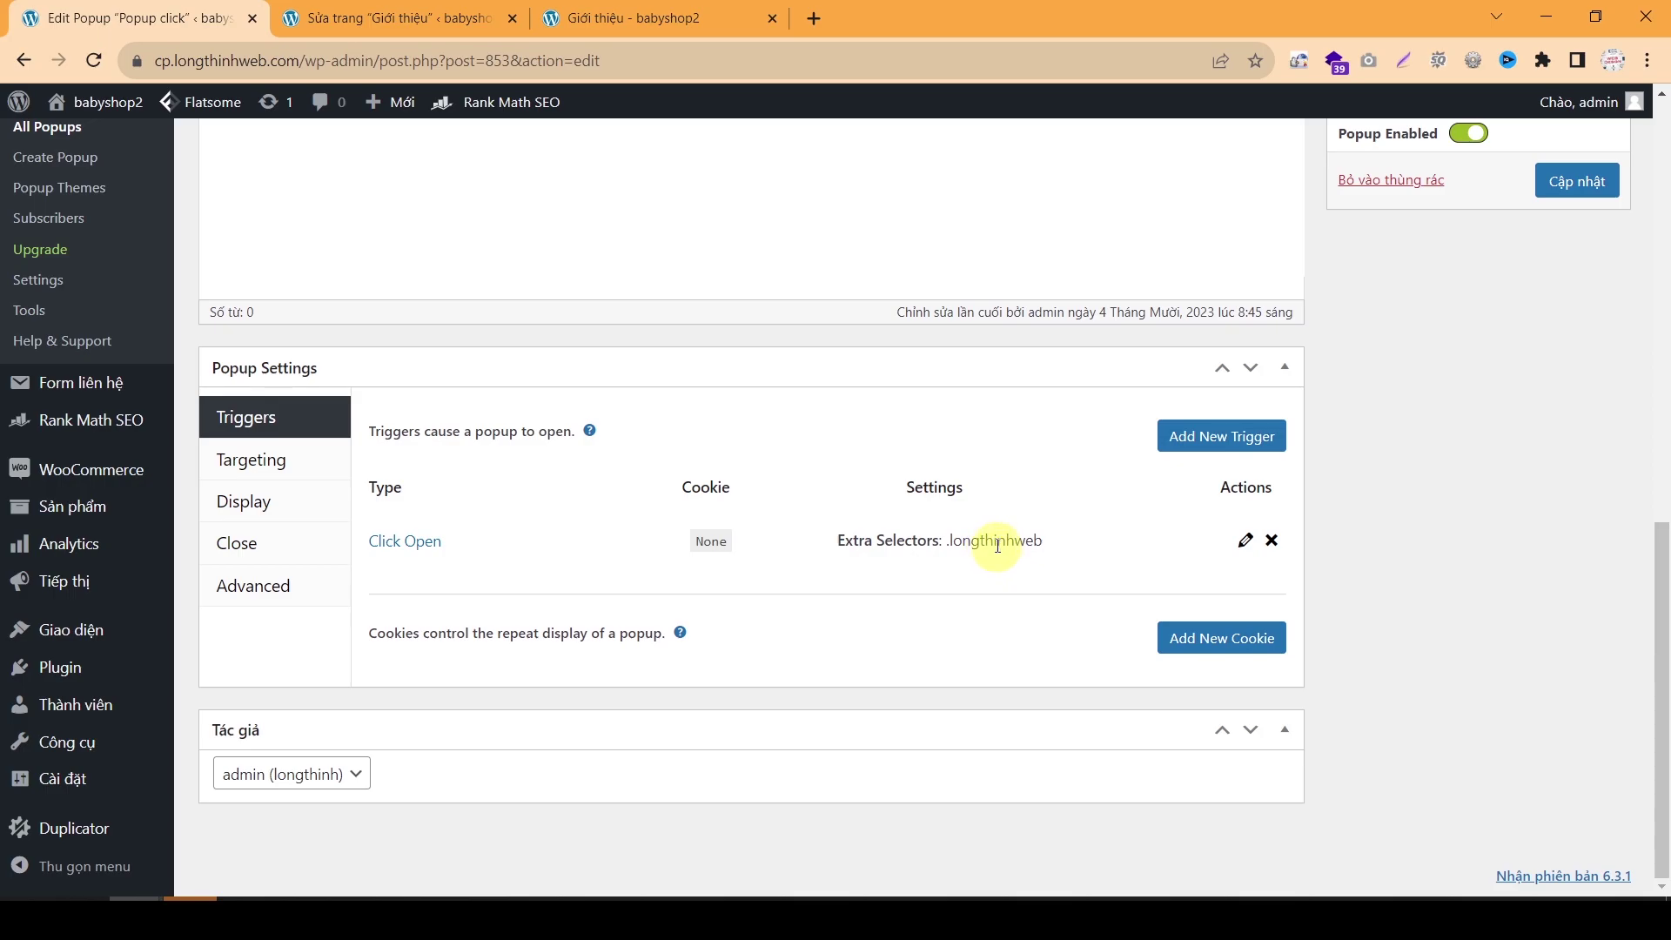
double_click(996, 539)
right_click(997, 542)
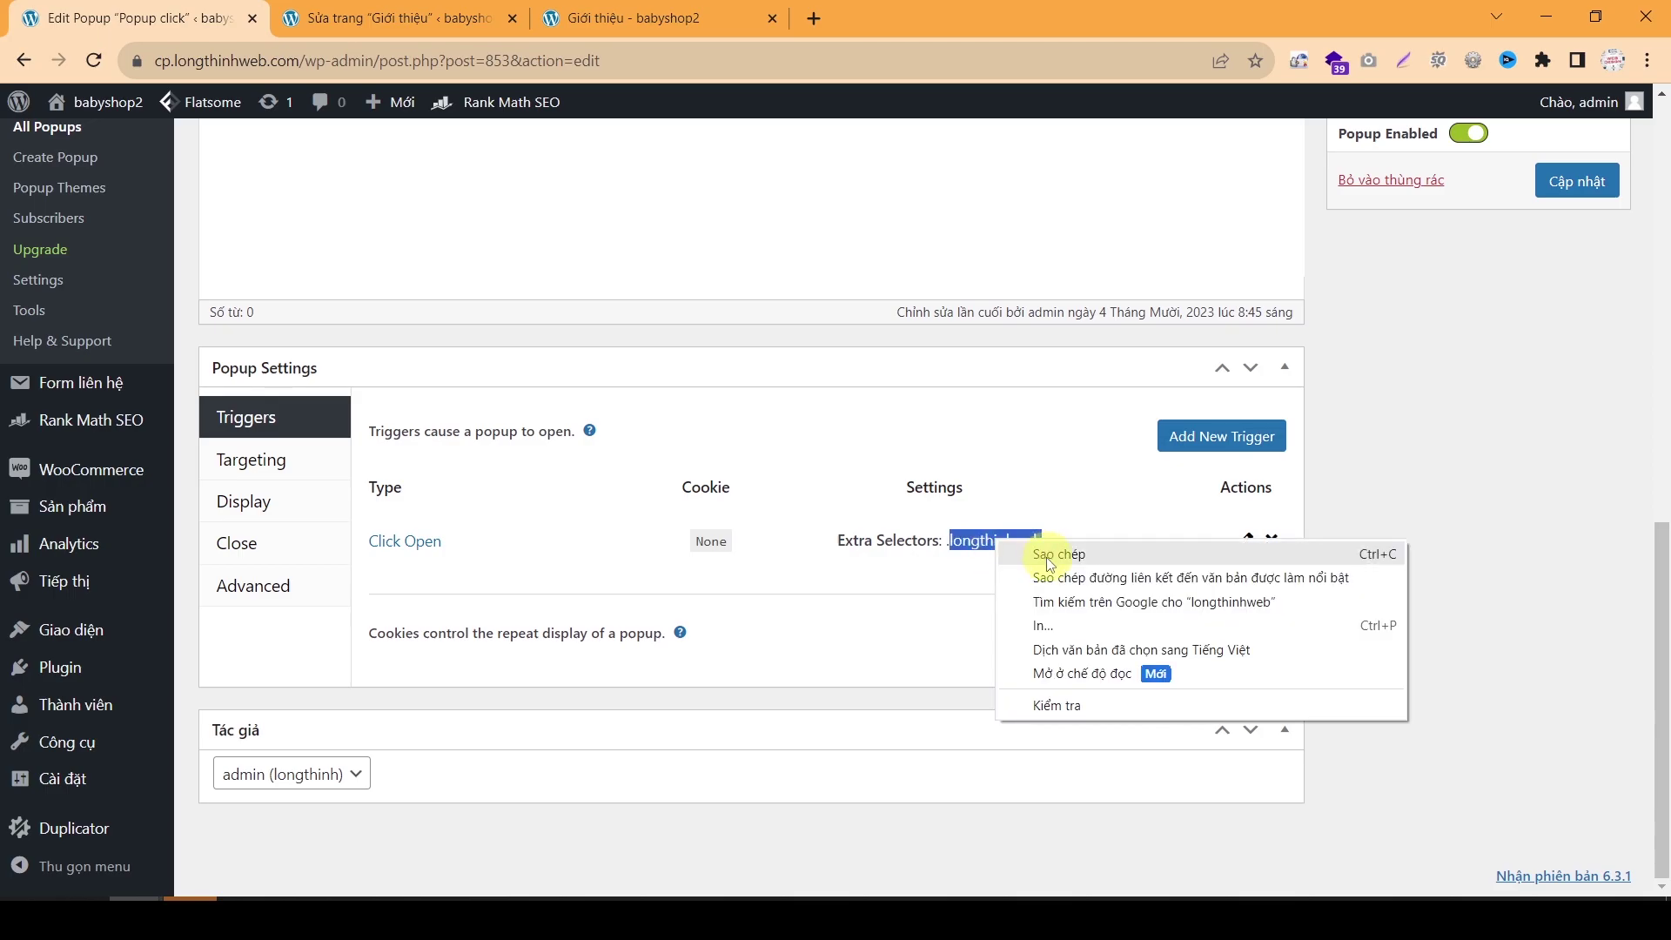
left_click(1056, 556)
left_click(416, 17)
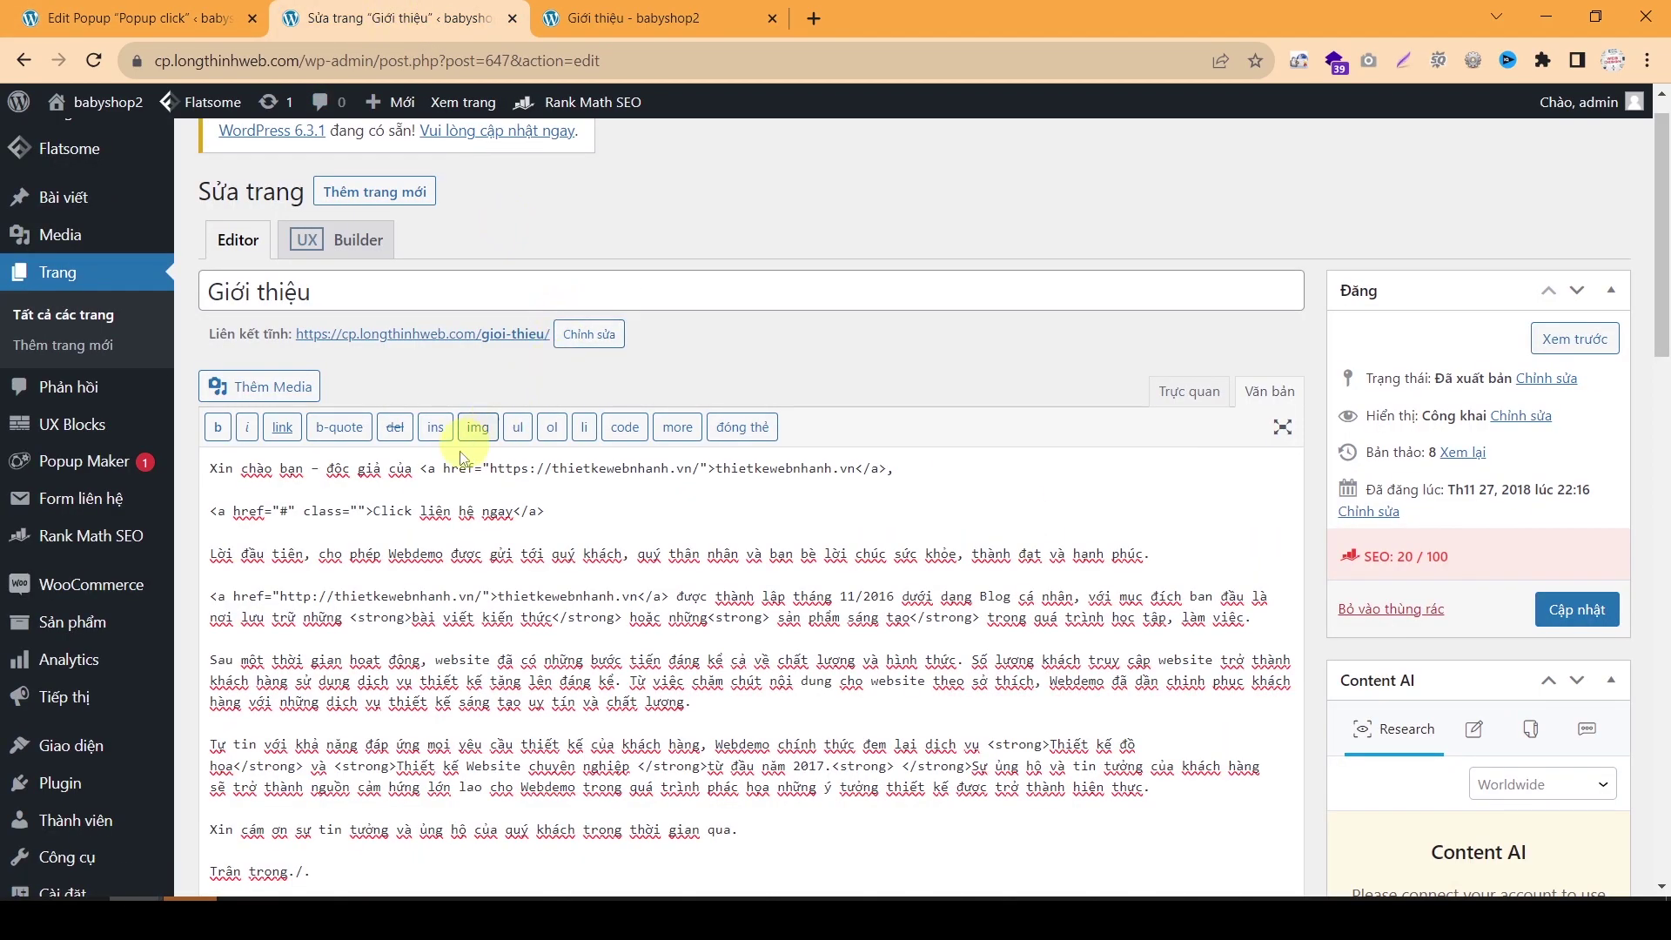
left_click(359, 511)
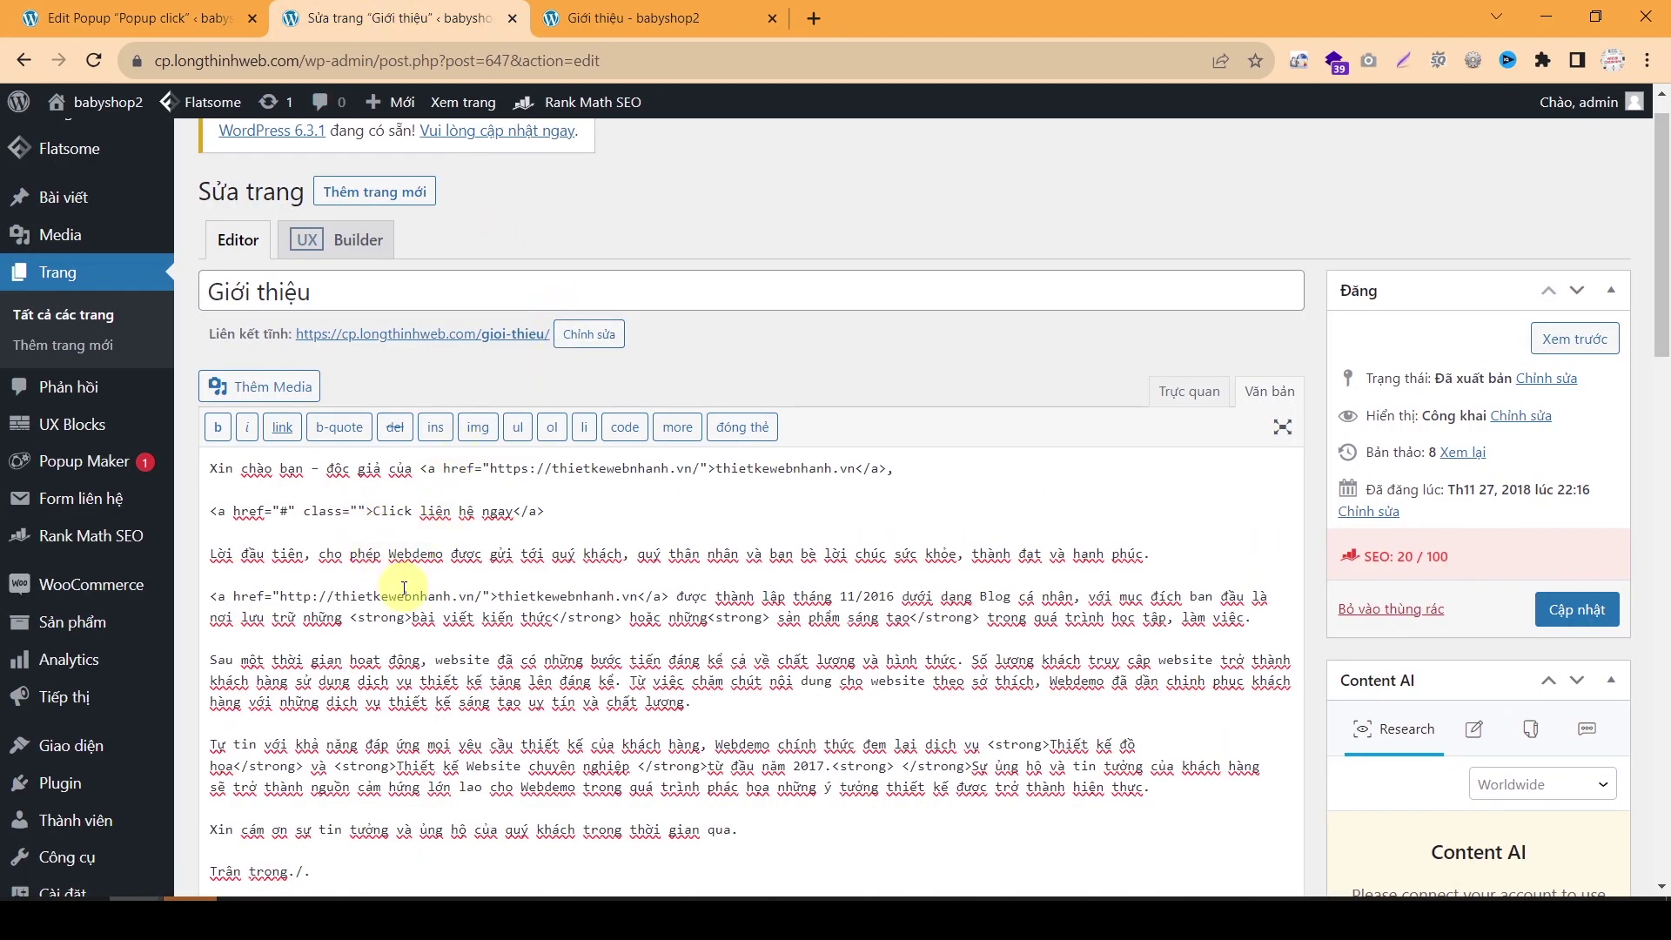
key("ctrl+v")
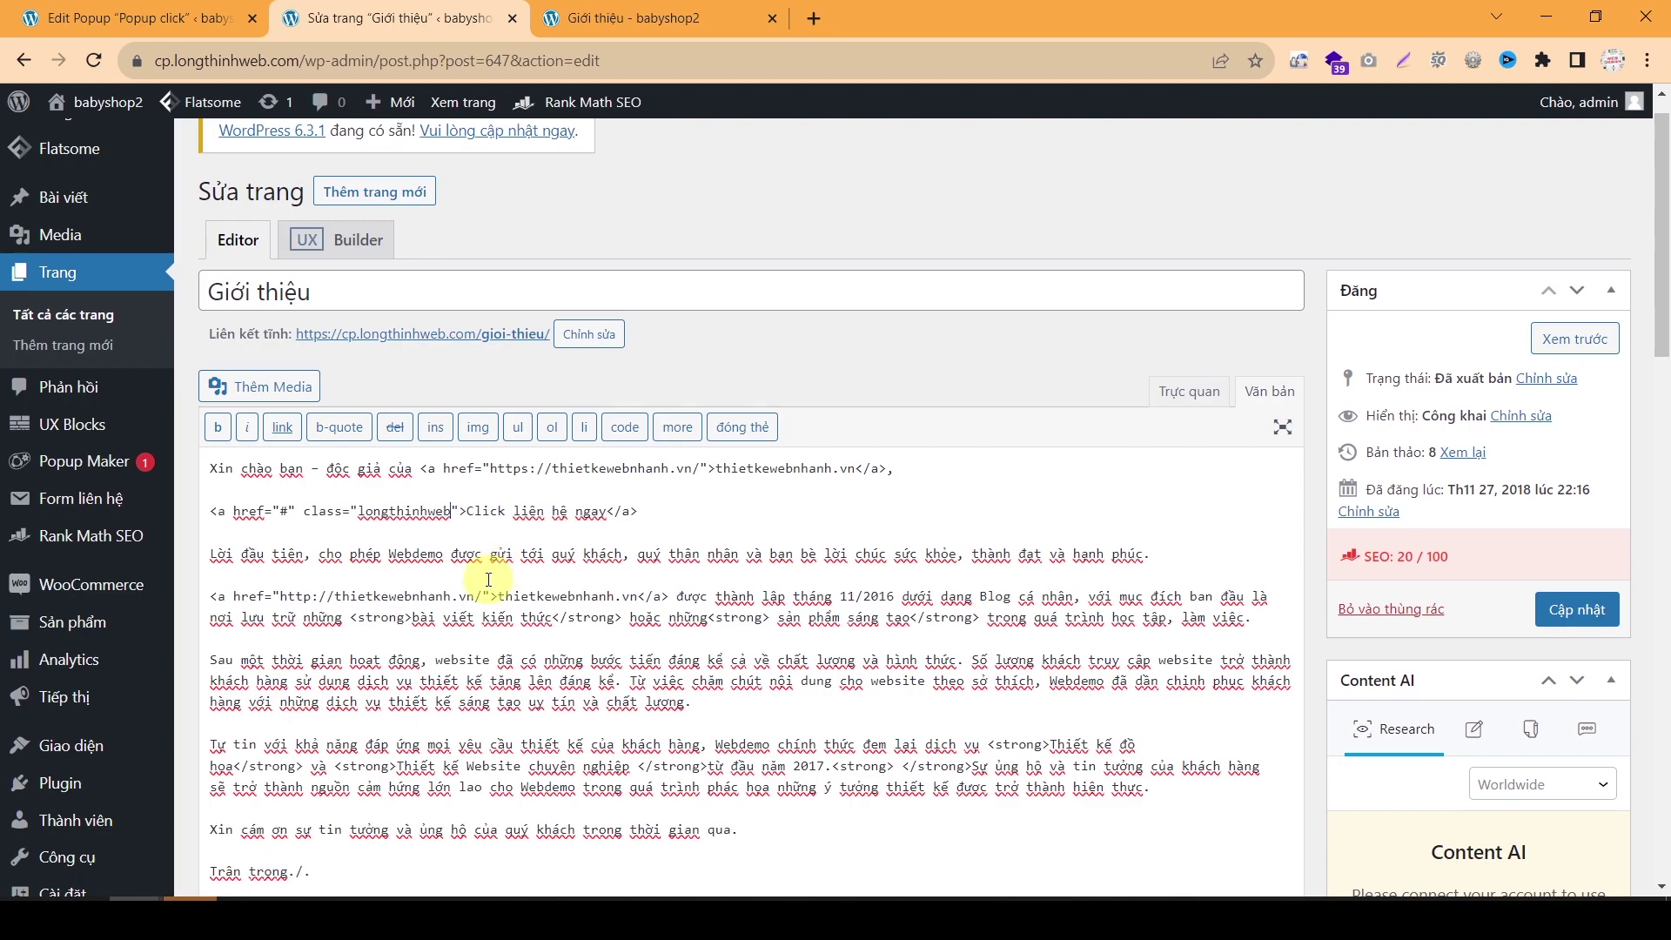
Step: Examine the enlarged HTML code of the "Click liên hệ ngay" link, including its class attribute and quotation marks
key("ctrl+plus")
key("ctrl+plus")
key("ctrl+plus")
key("ctrl+plus")
key("ctrl+plus")
triple_click(55, 648)
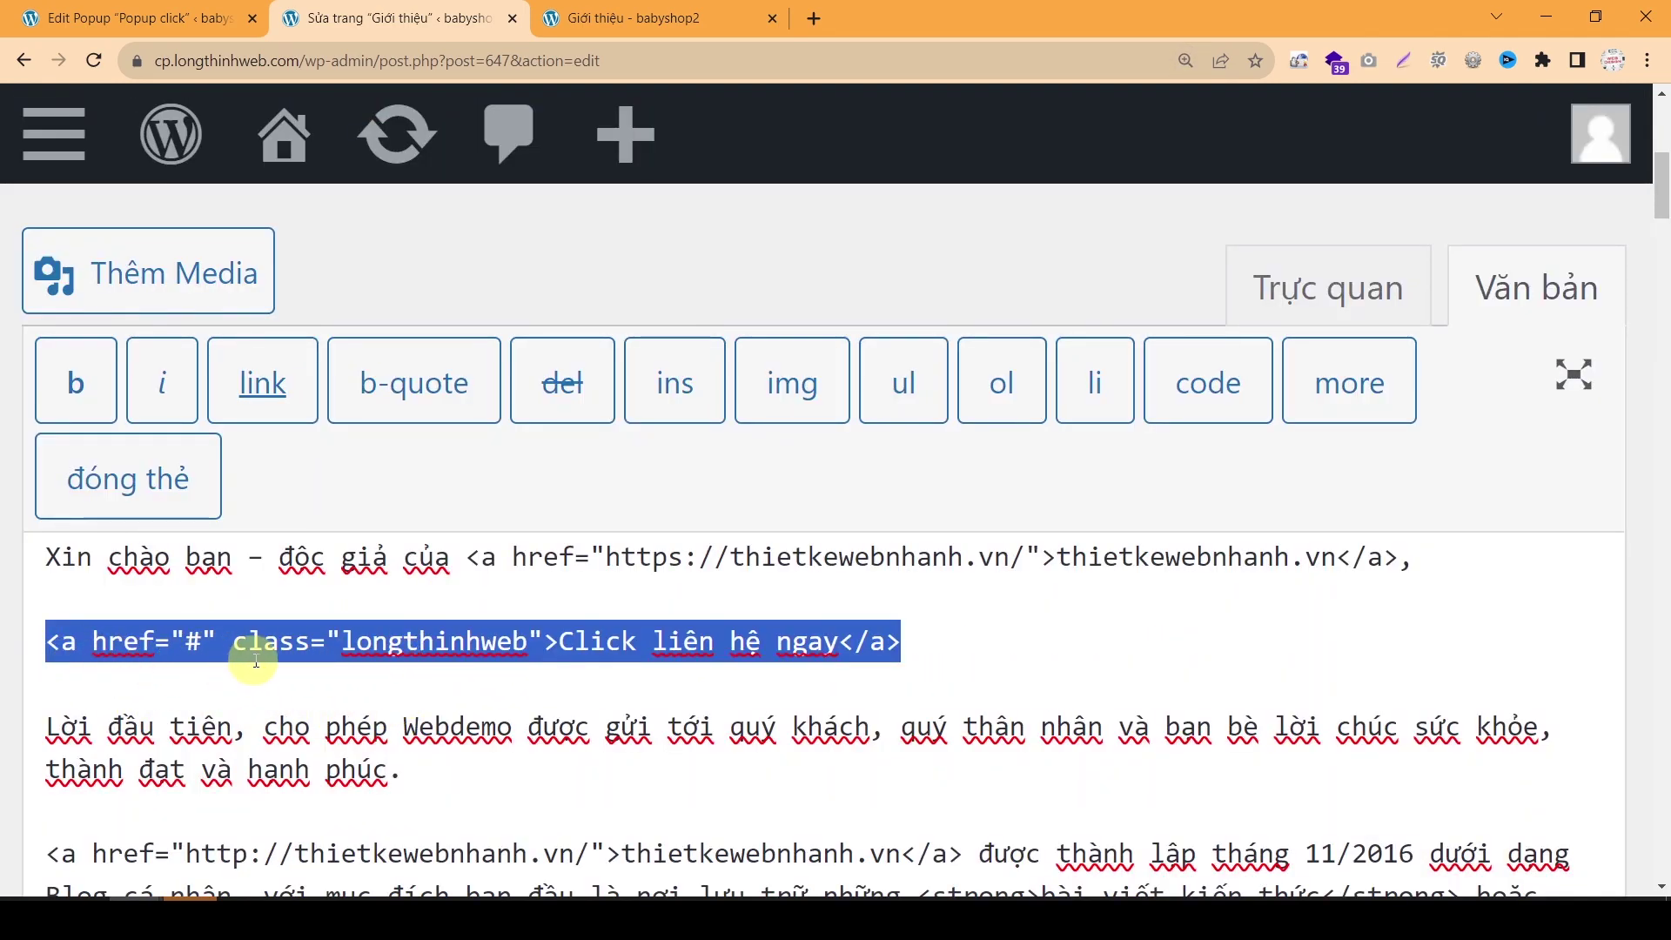
left_click(228, 648)
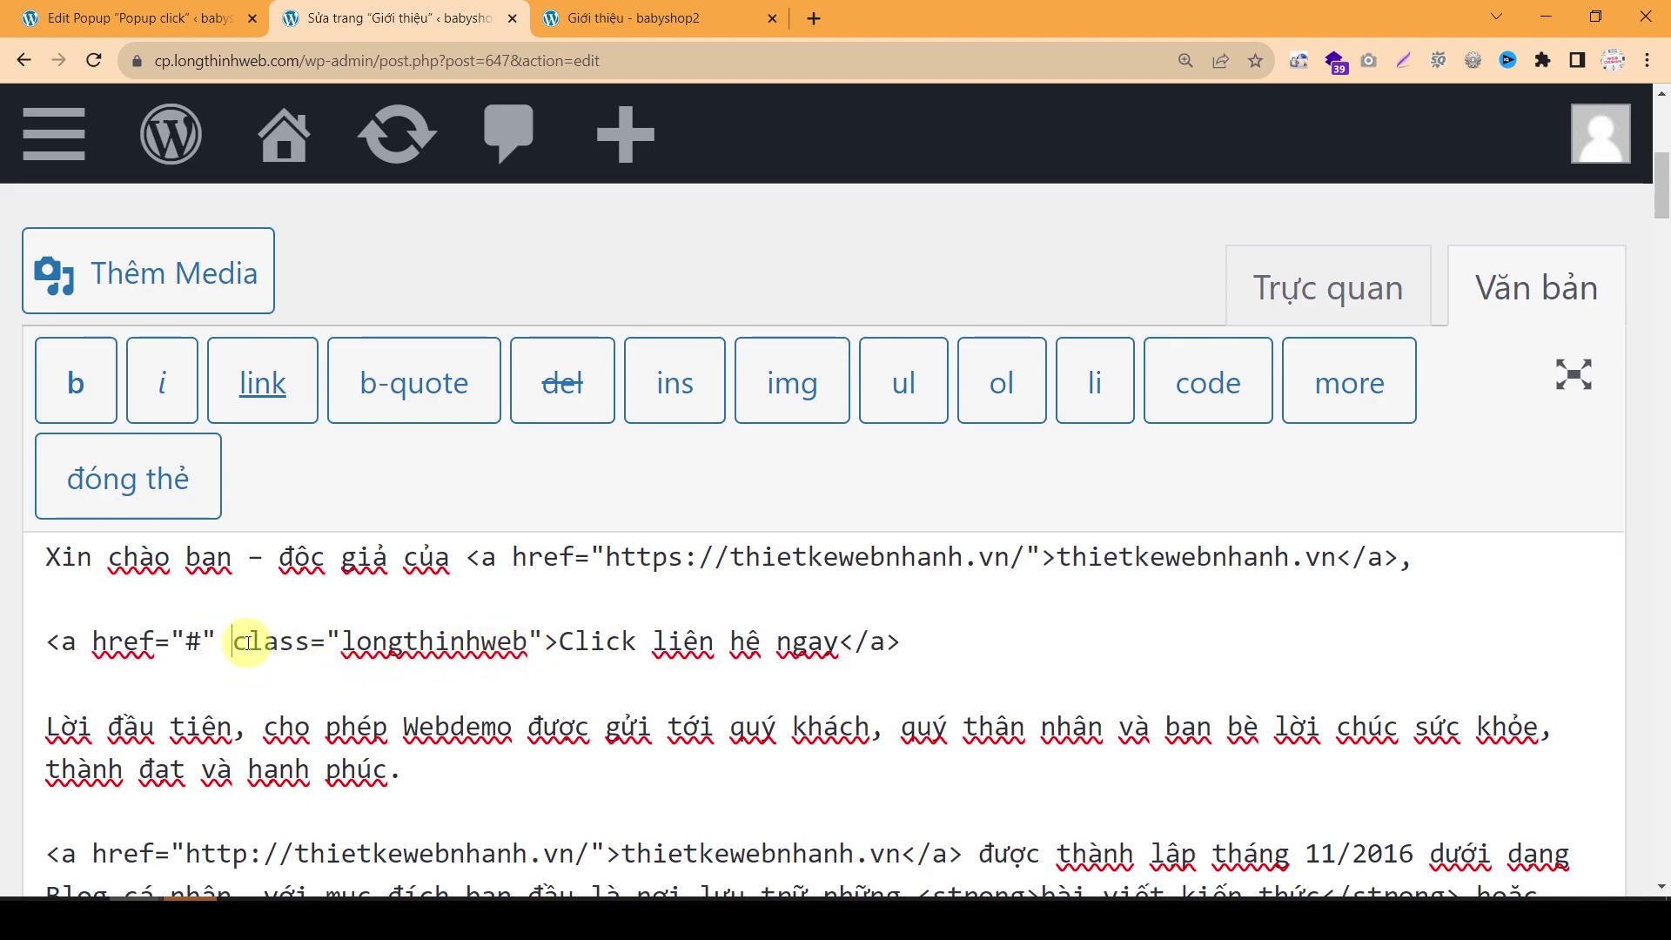
left_click(337, 642)
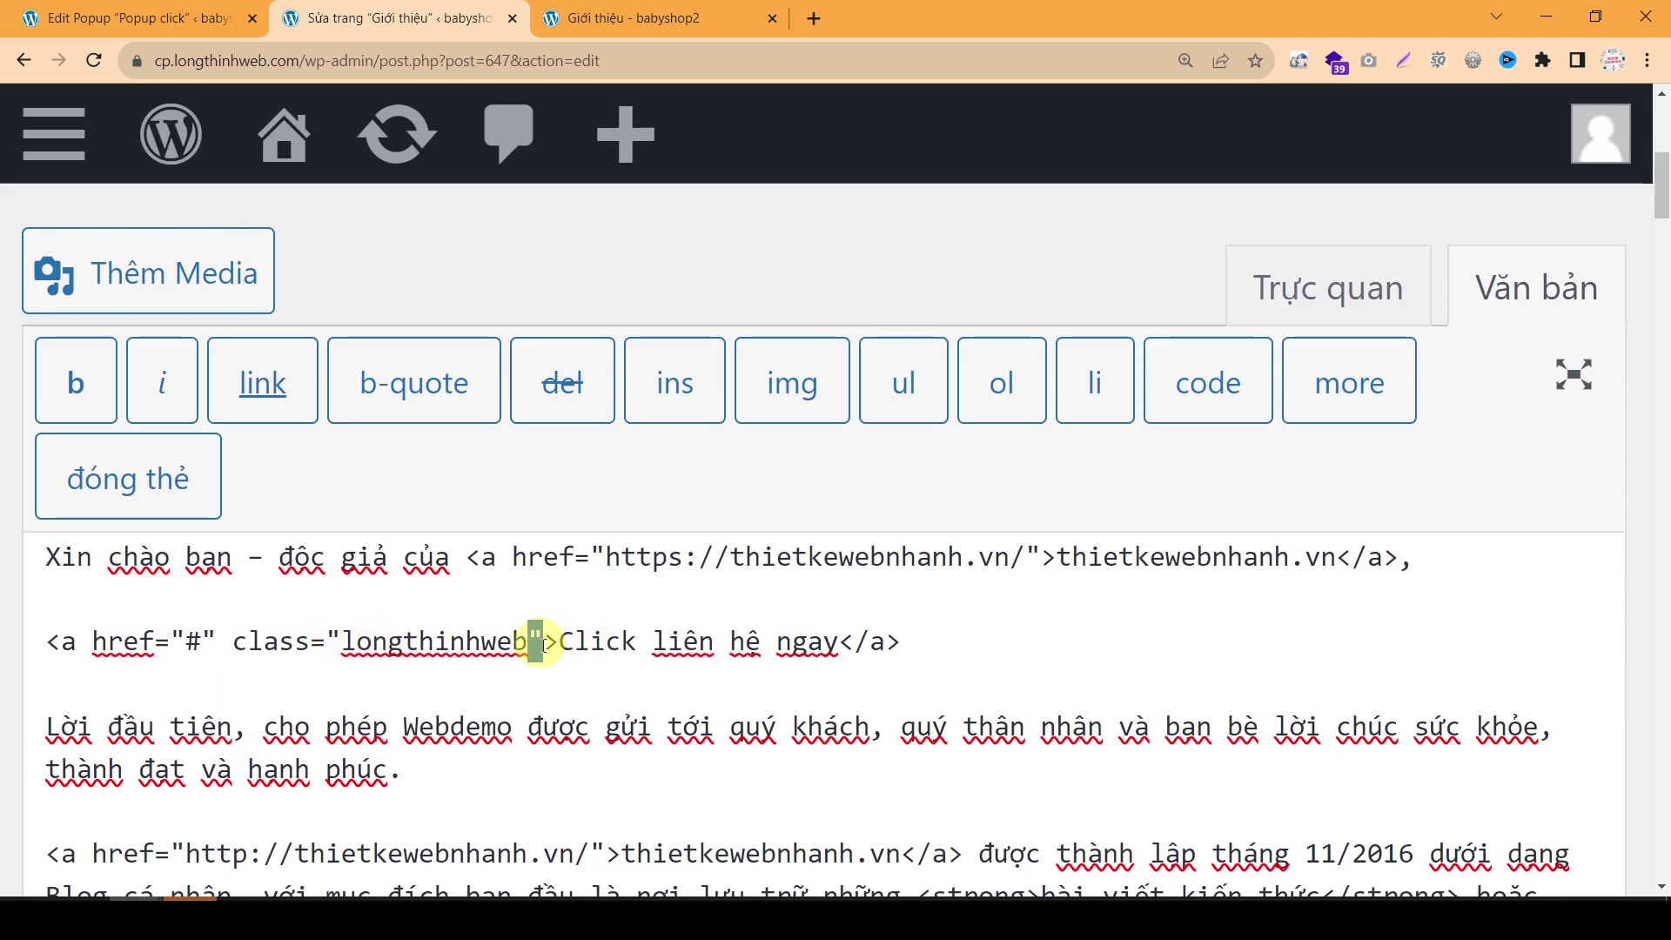
left_click(403, 642)
Step: Remove the href="#" attribute from the "Click liên hệ ngay" link and return to the visual editor
left_click_drag(96, 644, 231, 644)
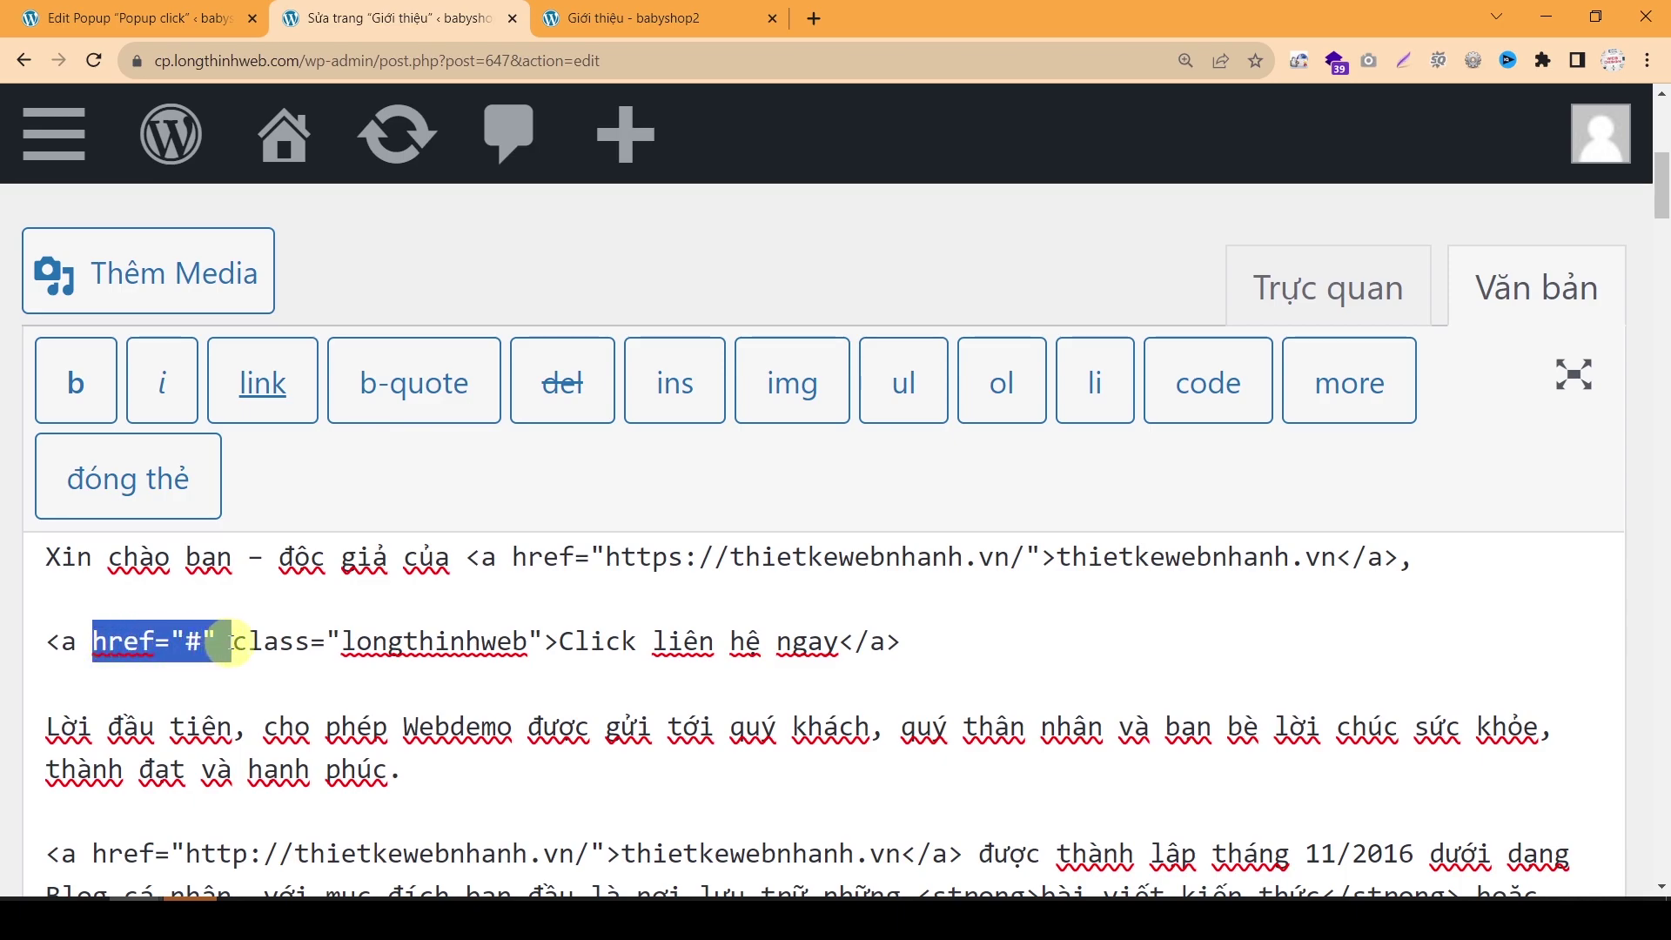
key("BackSpace")
key("ctrl+minus")
key("ctrl+minus")
key("ctrl+minus")
key("ctrl+minus")
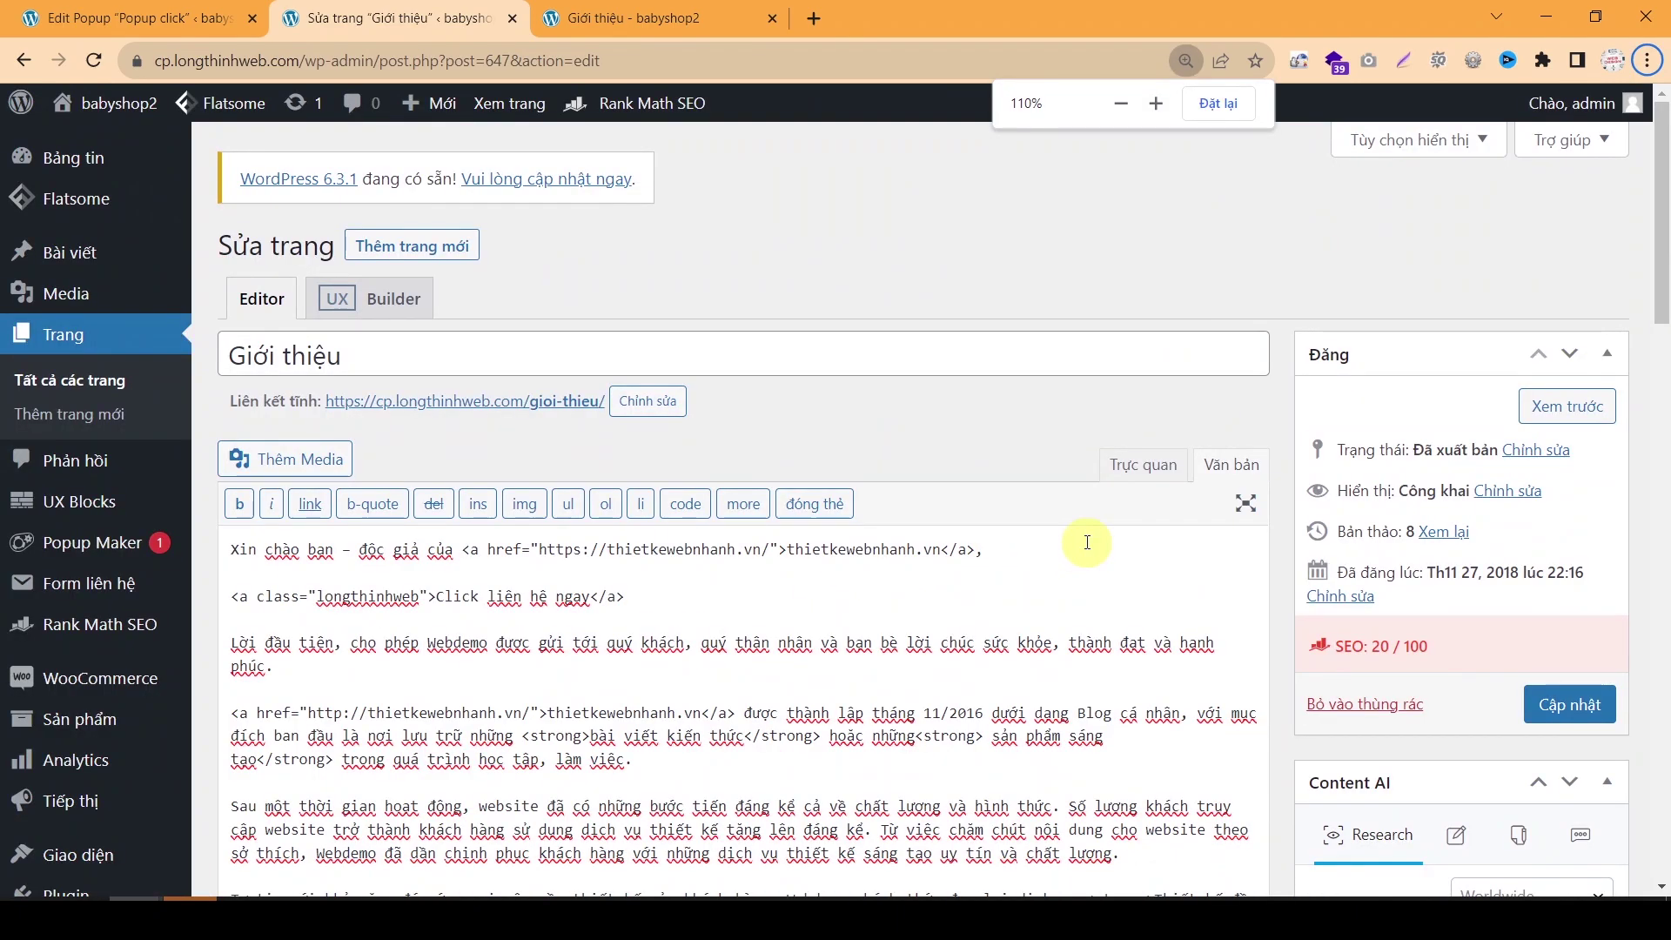
left_click(1141, 469)
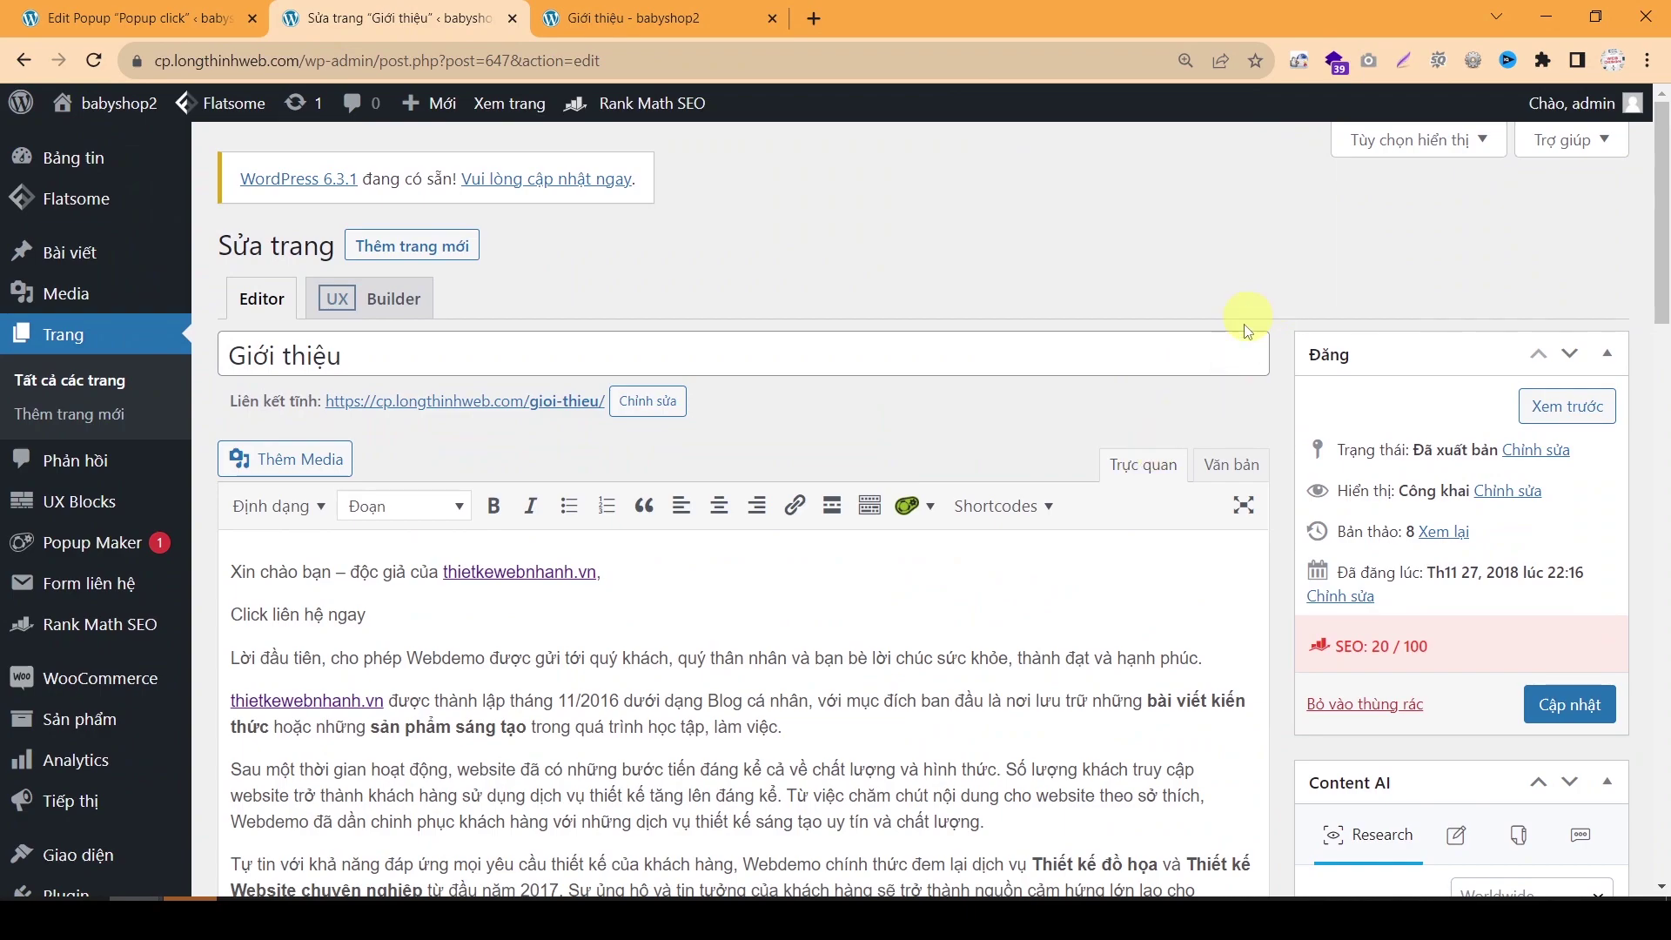
Step: Reset the page editor's zoom to 100% and save the changes to the Giới thiệu page
key("ctrl+plus")
left_click(1218, 102)
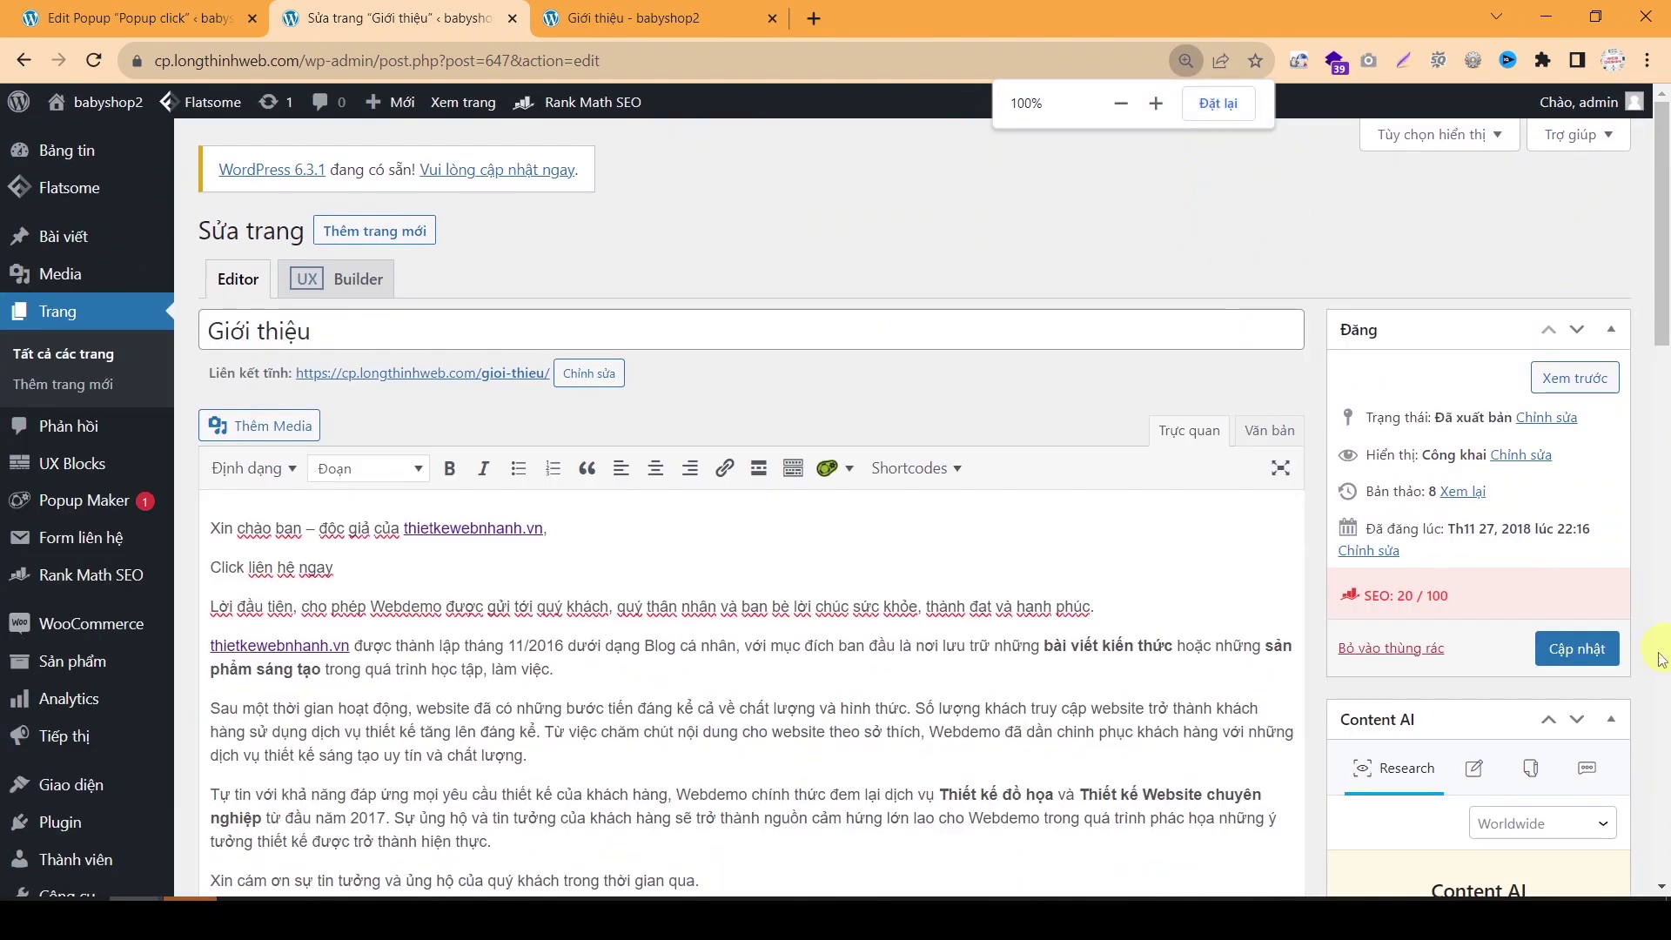
left_click(1577, 648)
Step: Reload the live Giới thiệu page, open the contact form popup from "Click liên hệ ngay", try its fields and close it
key("ctrl+Tab")
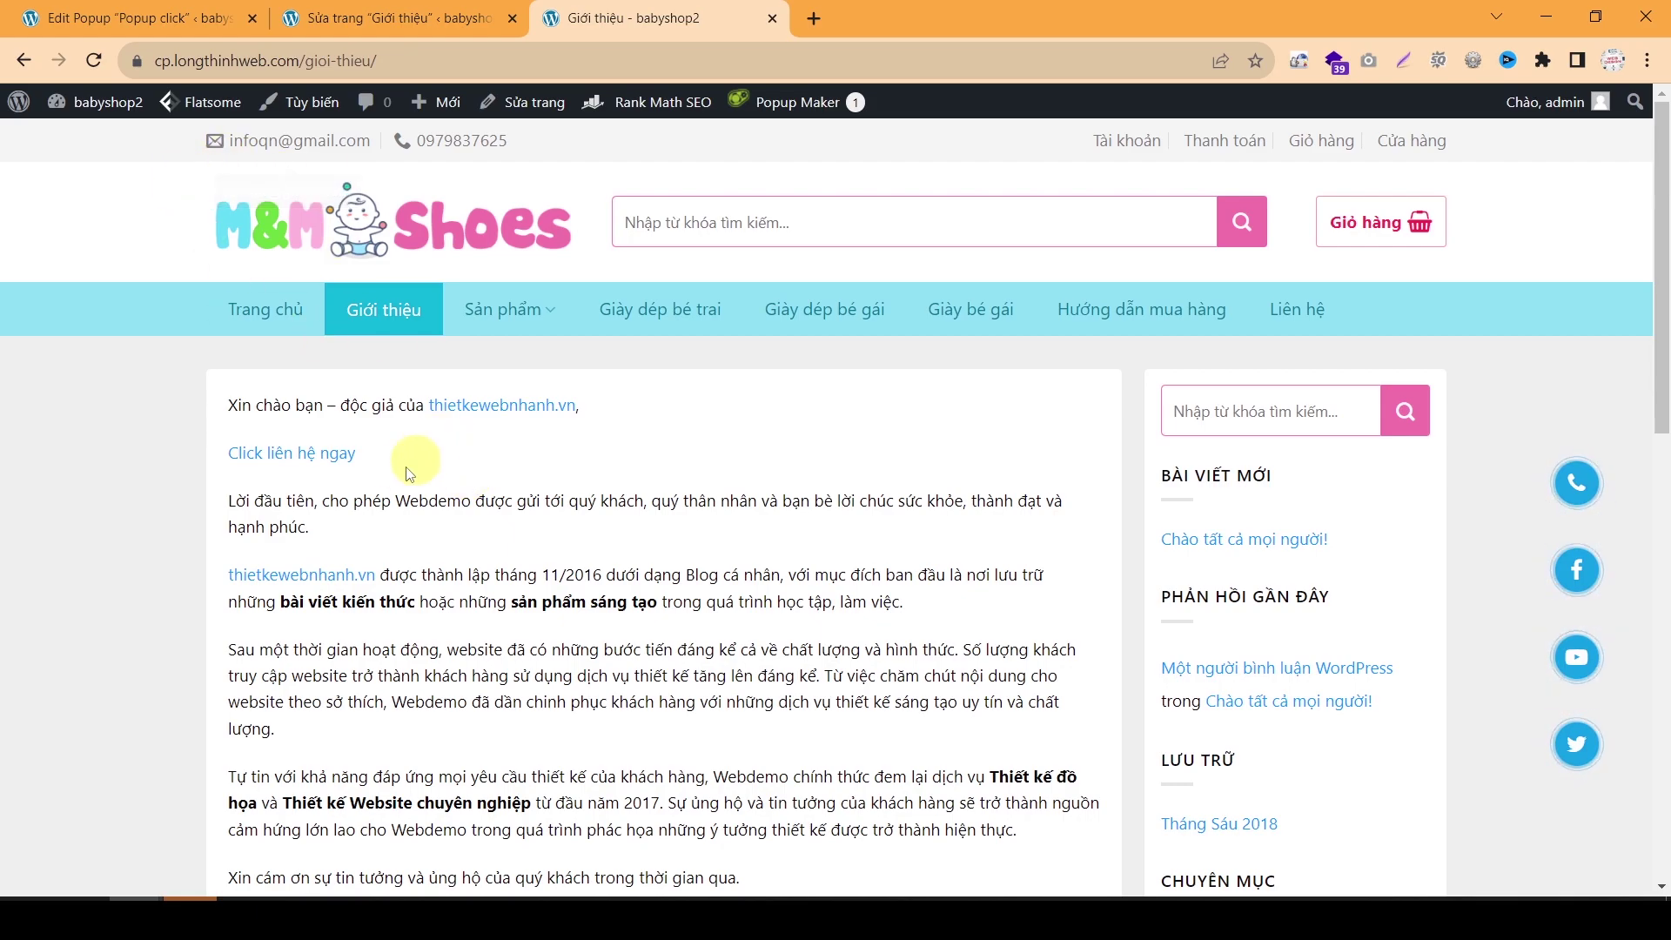
left_click(376, 311)
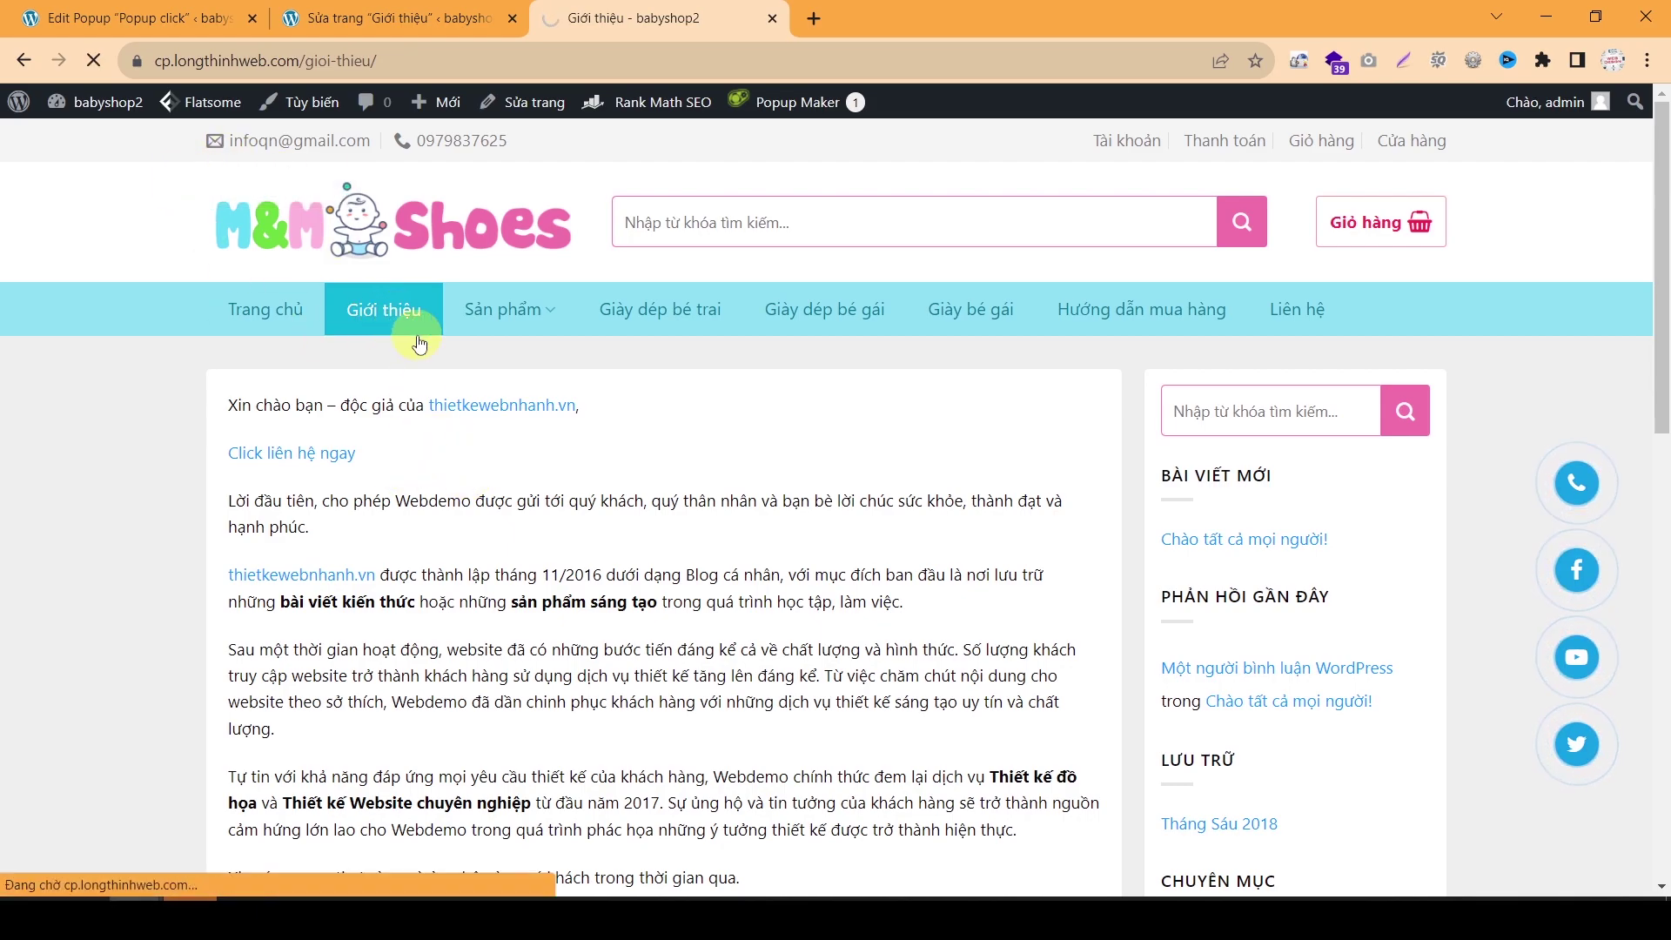
left_click(308, 454)
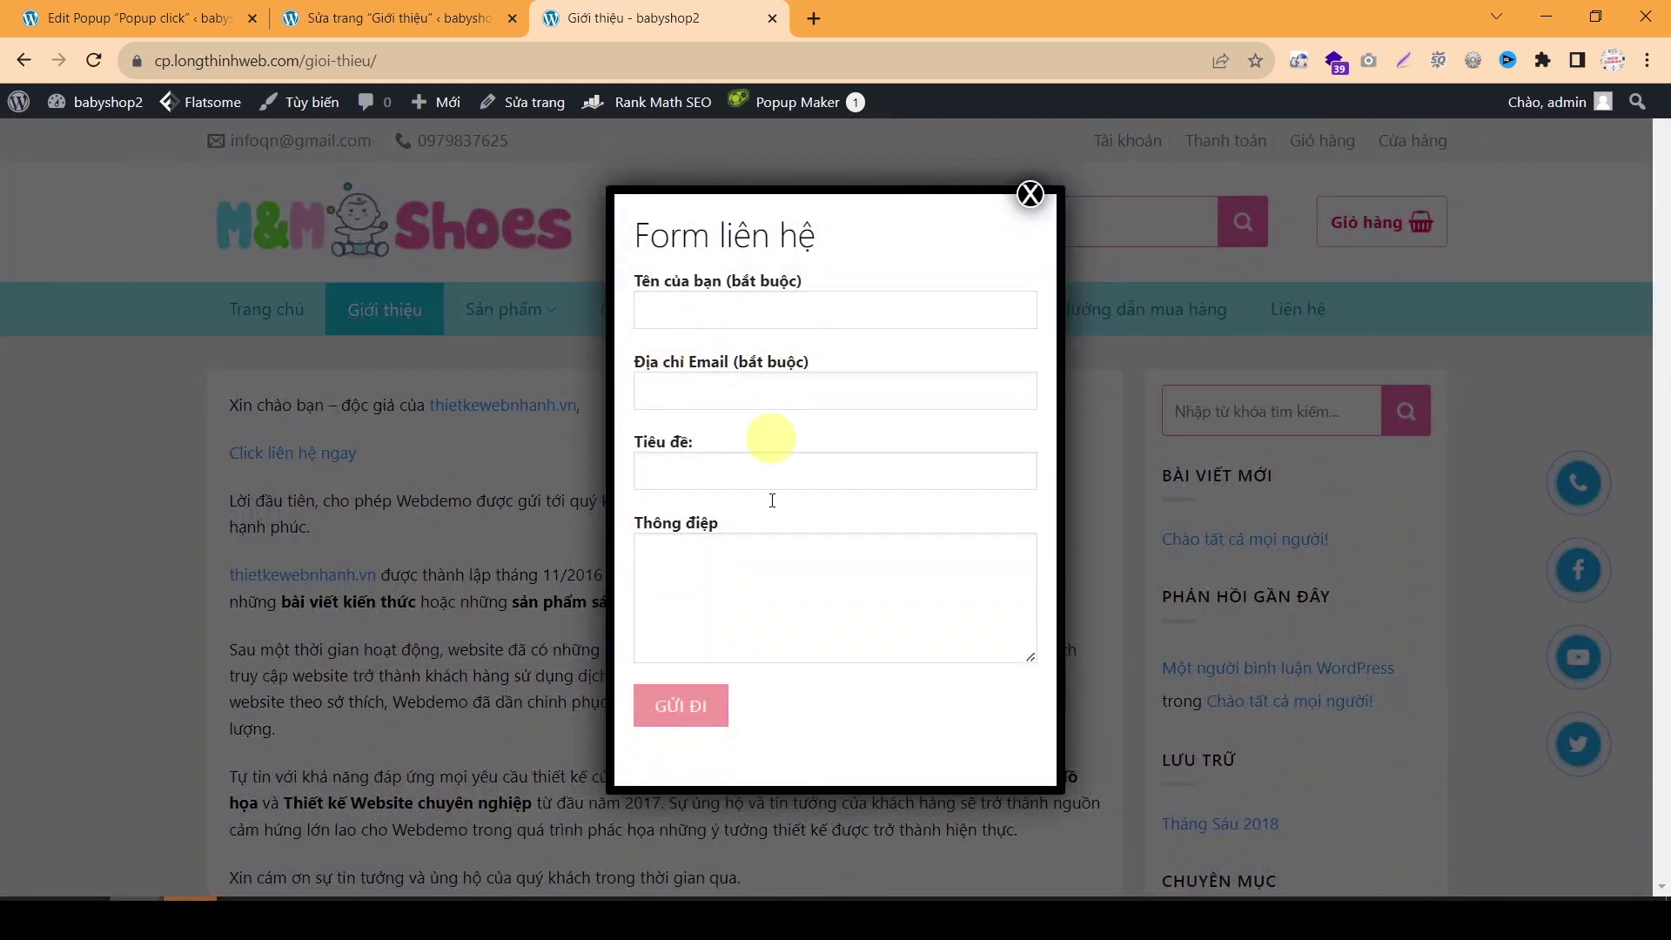
left_click(720, 593)
left_click(734, 472)
left_click(740, 317)
left_click(1029, 194)
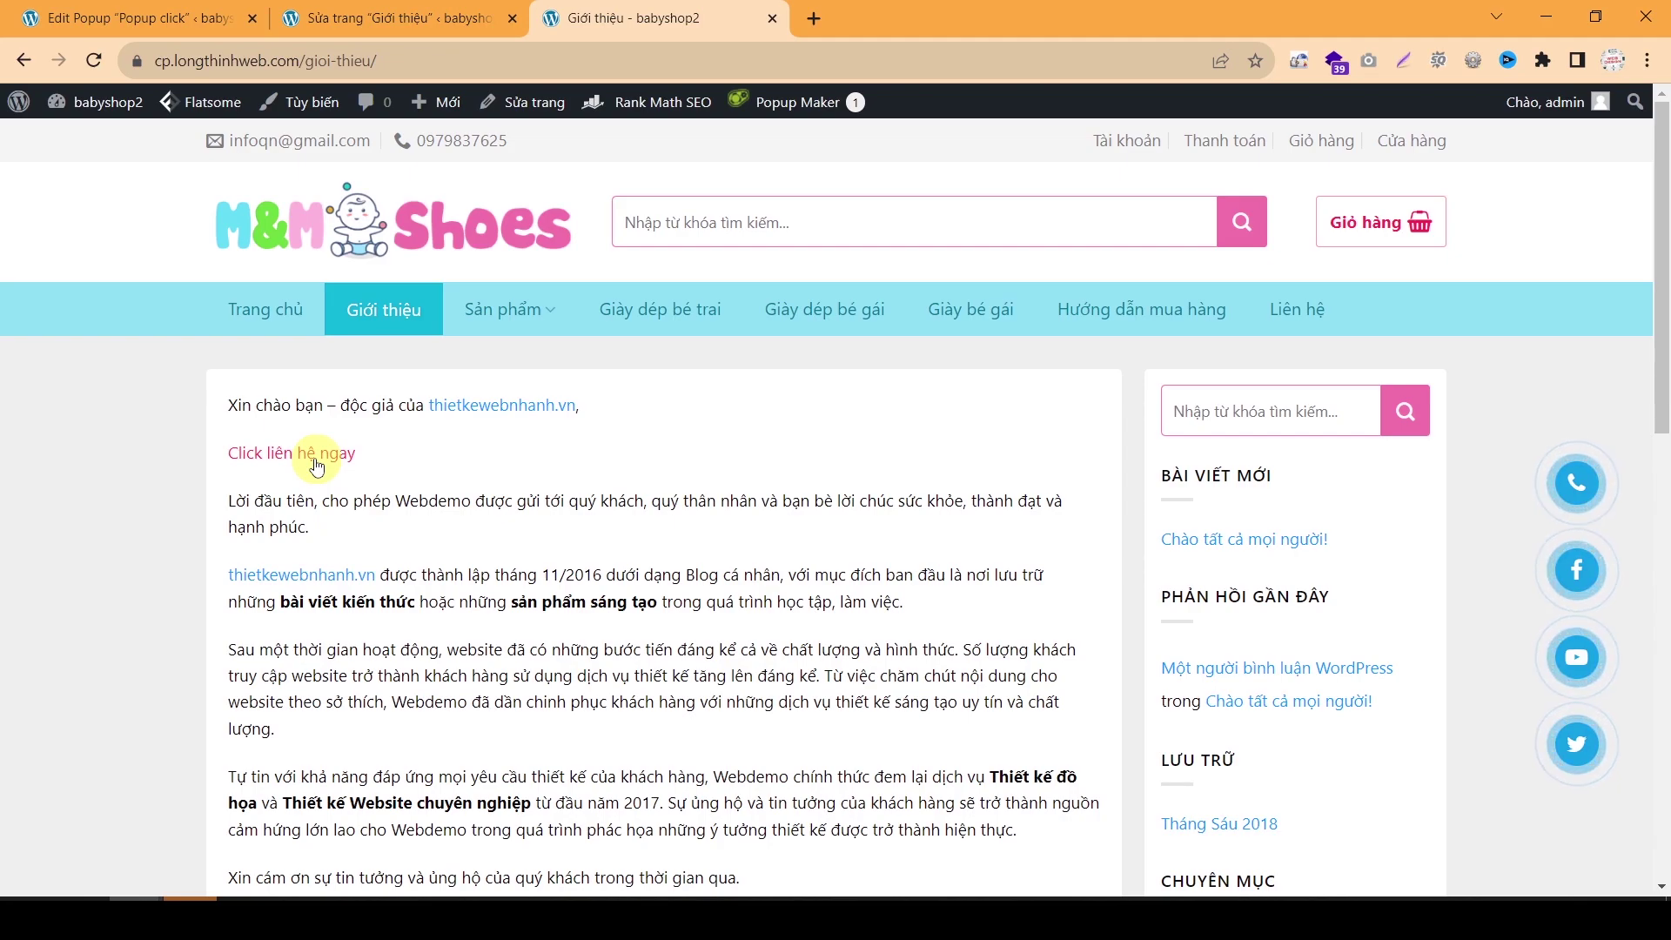
Step: Add .clicklienhe after .longthinhweb, separated by a comma, in the extra CSS selectors of the popup's Click Open trigger
left_click(178, 17)
scroll(875, 617, "down", 5)
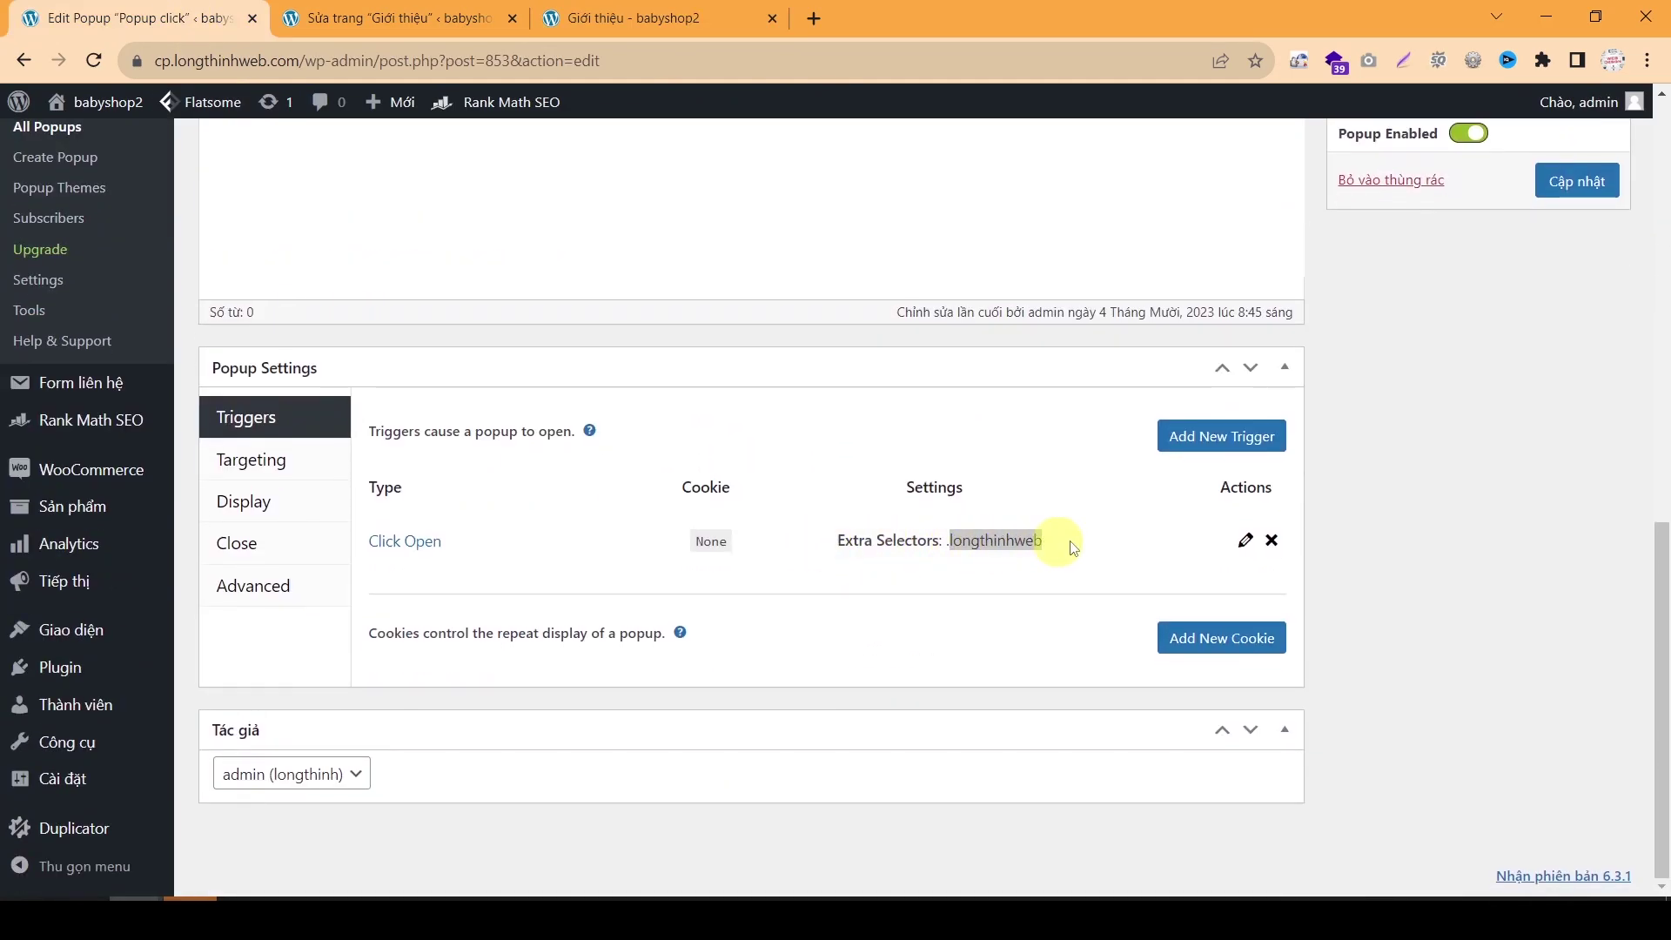
left_click(1244, 540)
left_click(842, 338)
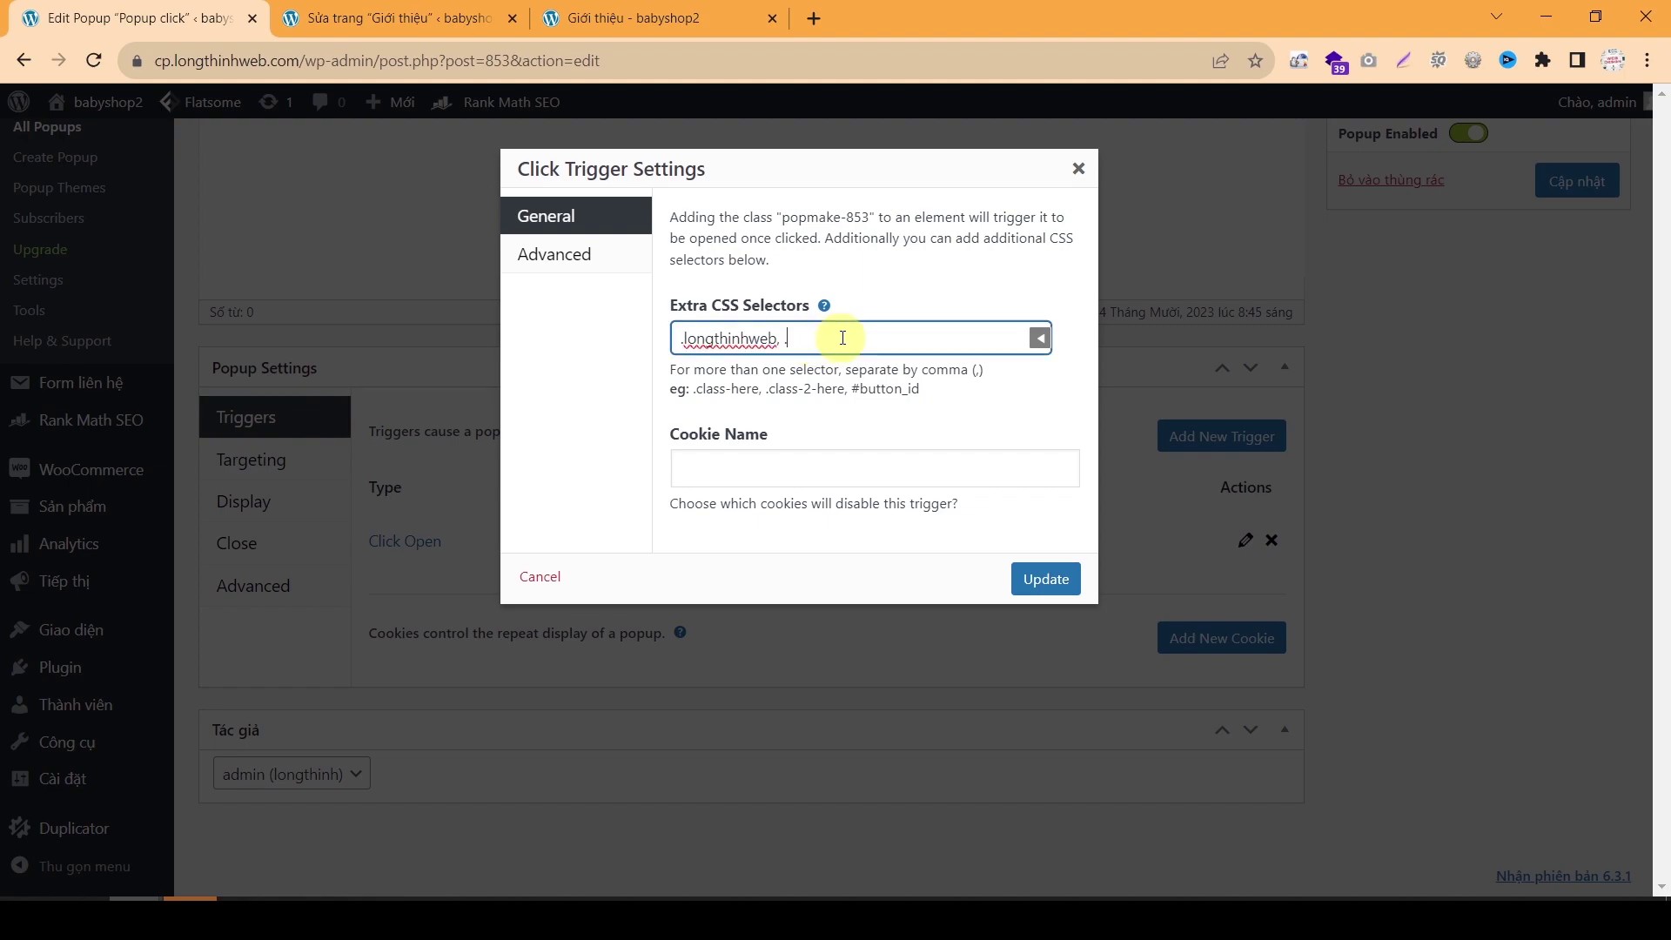
type(", .clicklienhe")
key("ctrl+shift+Left")
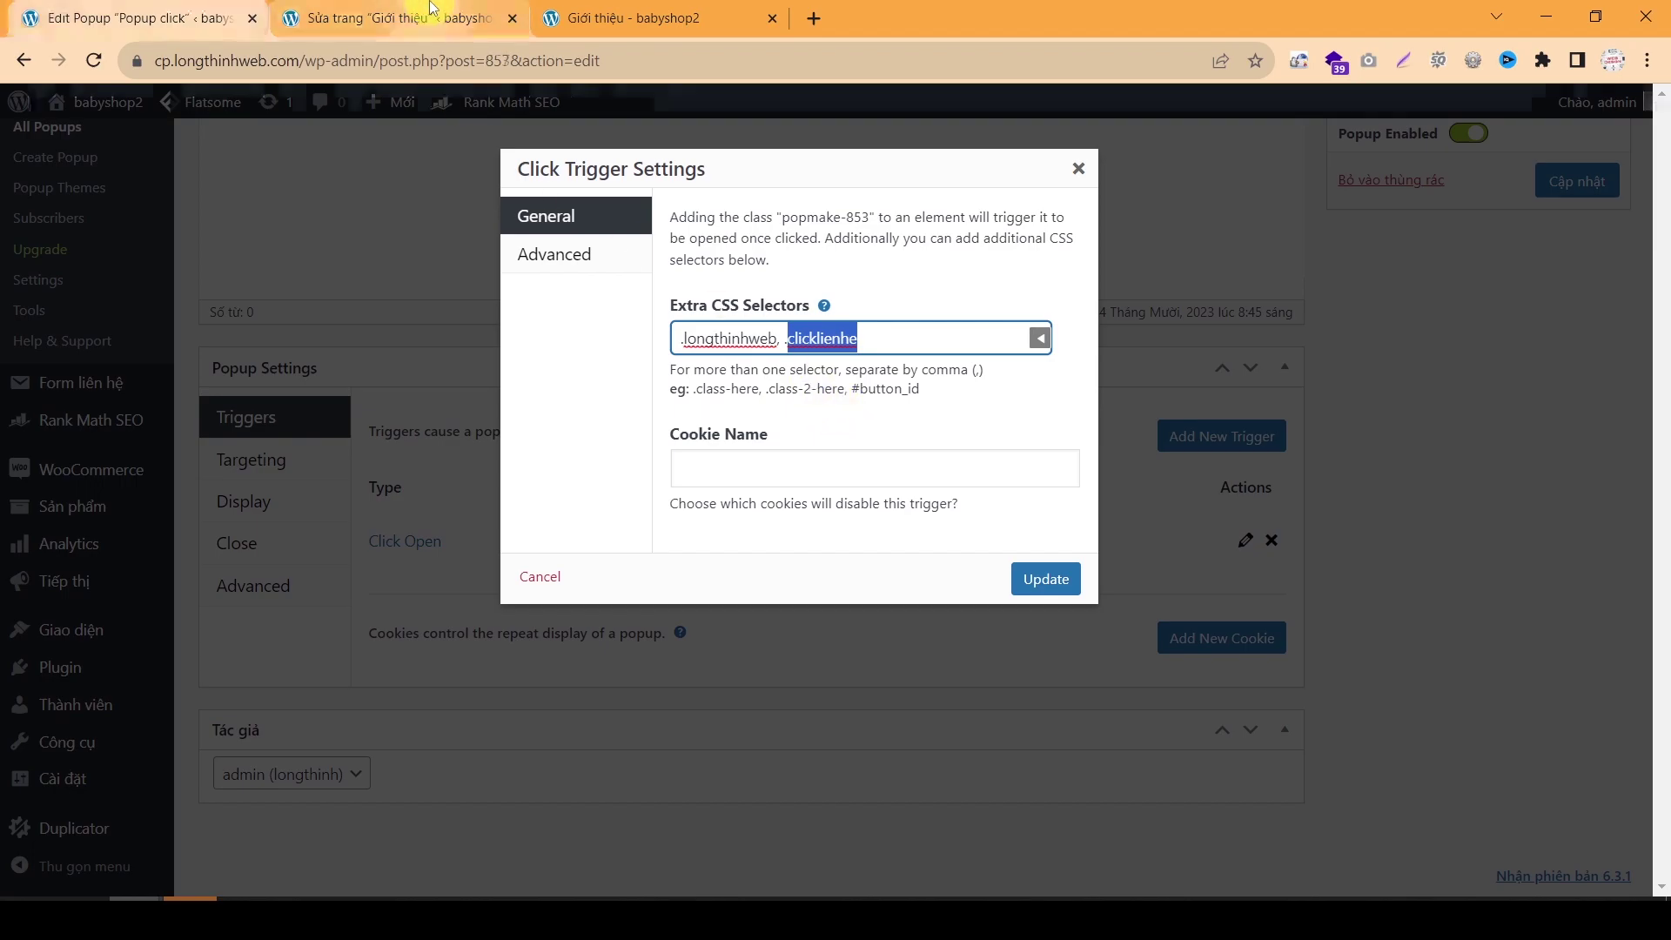
Step: Check the name, email, title and message fields of the live page's contact popup and return to the trigger settings
left_click(633, 18)
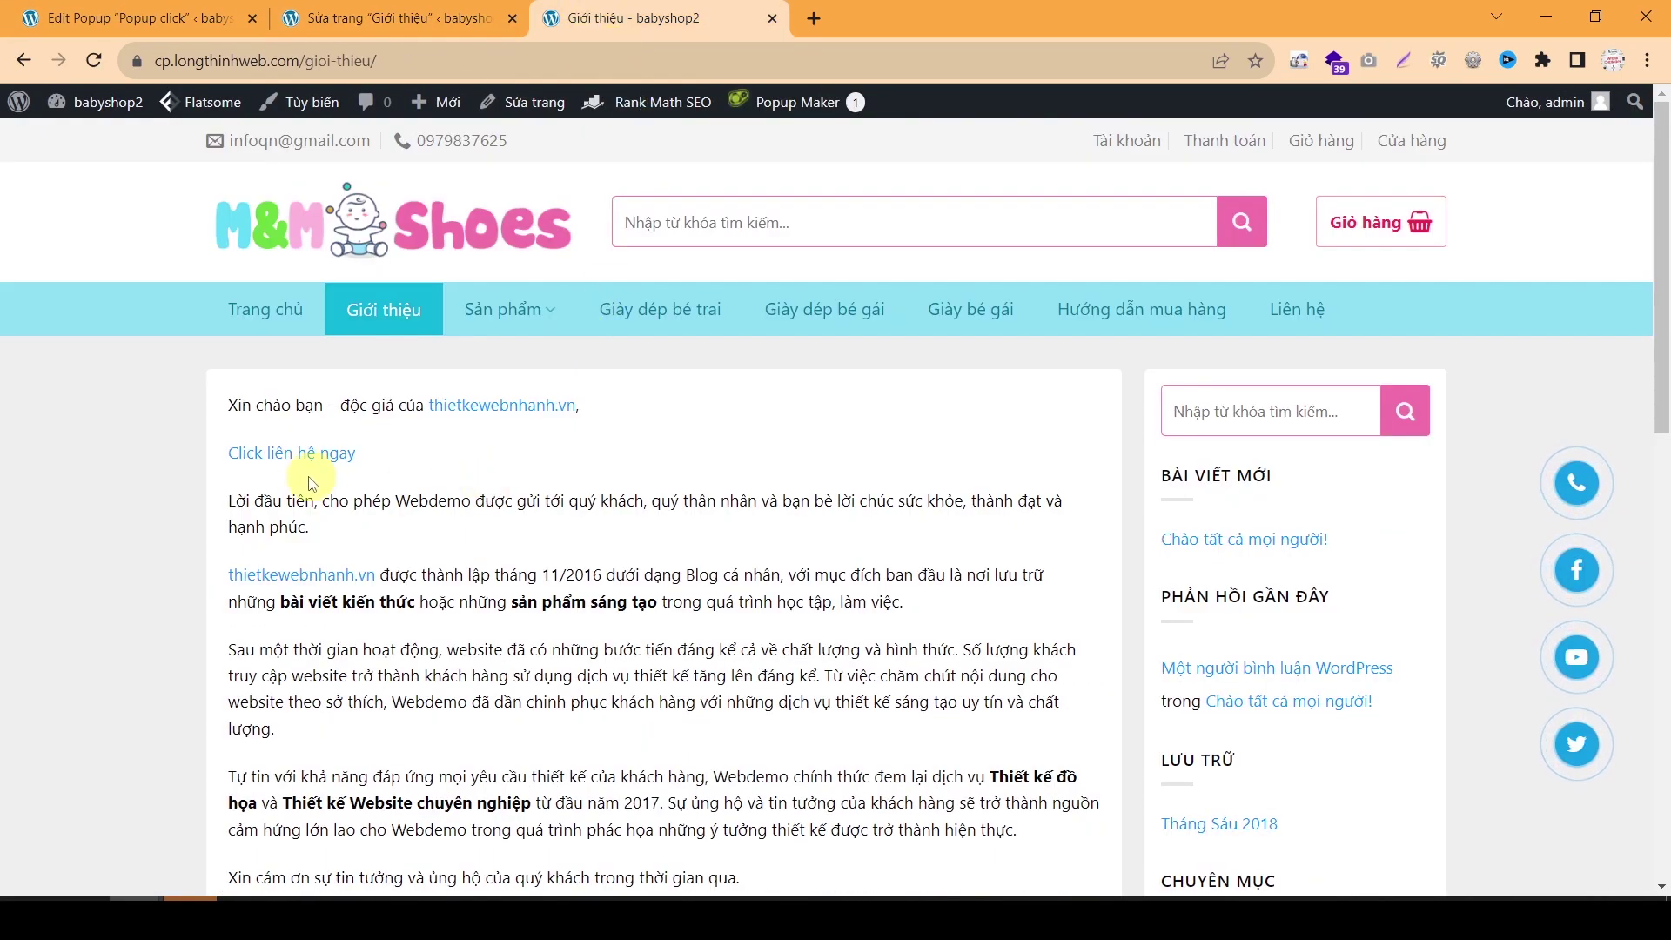
left_click(286, 466)
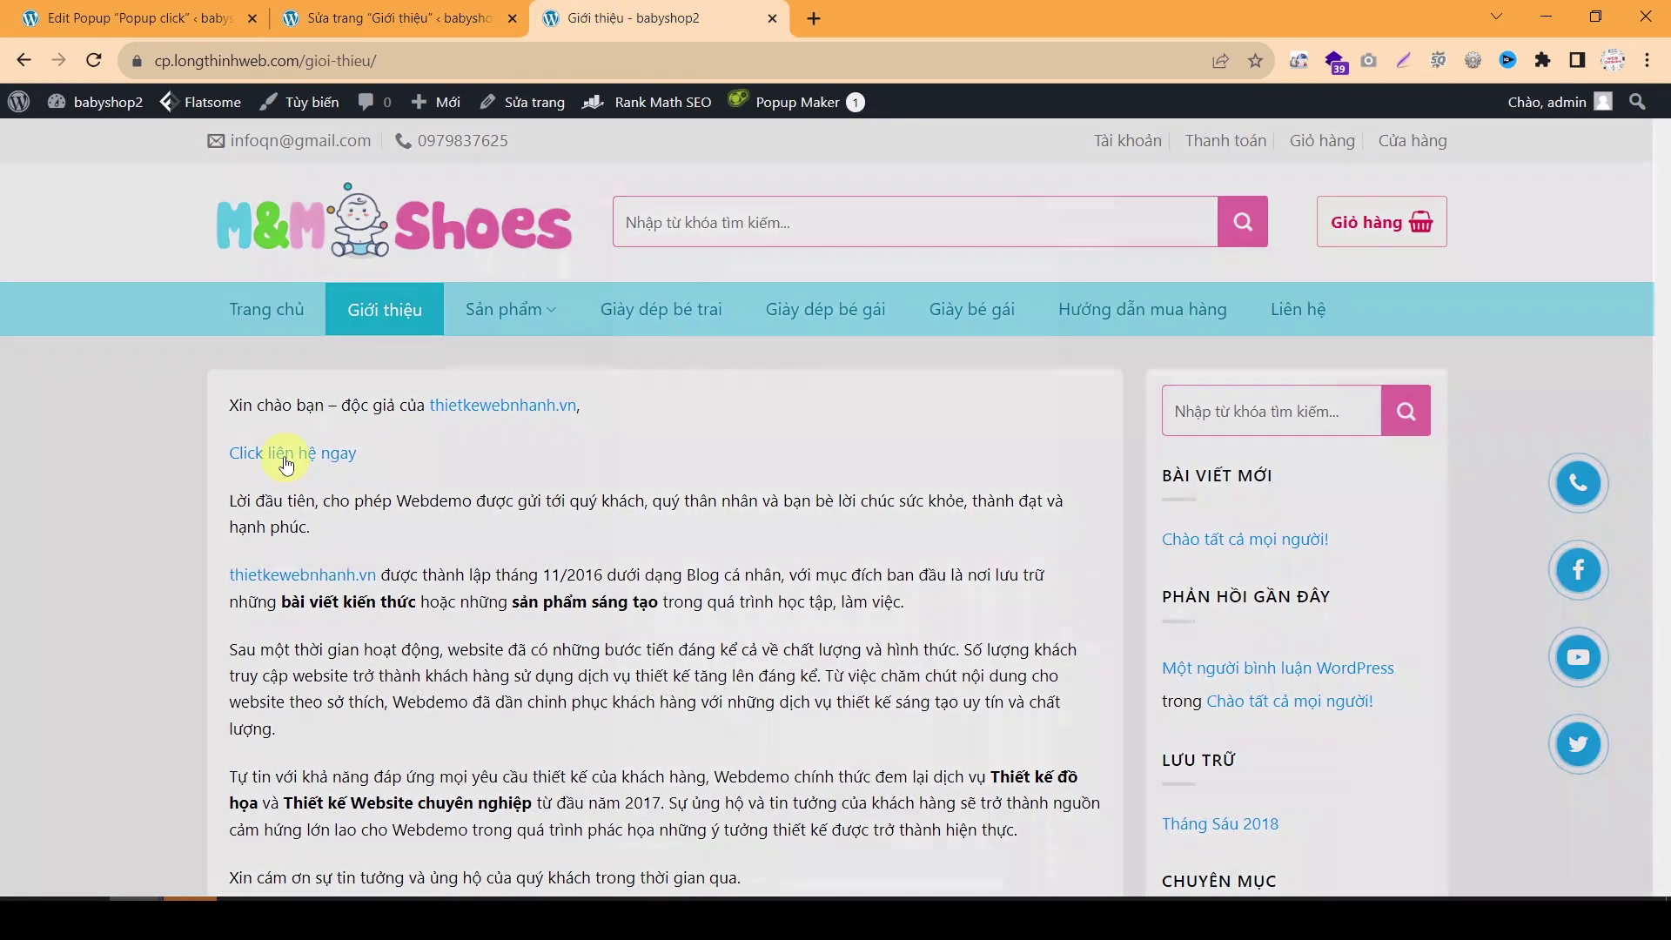
left_click(731, 317)
left_click(695, 405)
left_click(683, 471)
left_click(671, 578)
key("ctrl+1")
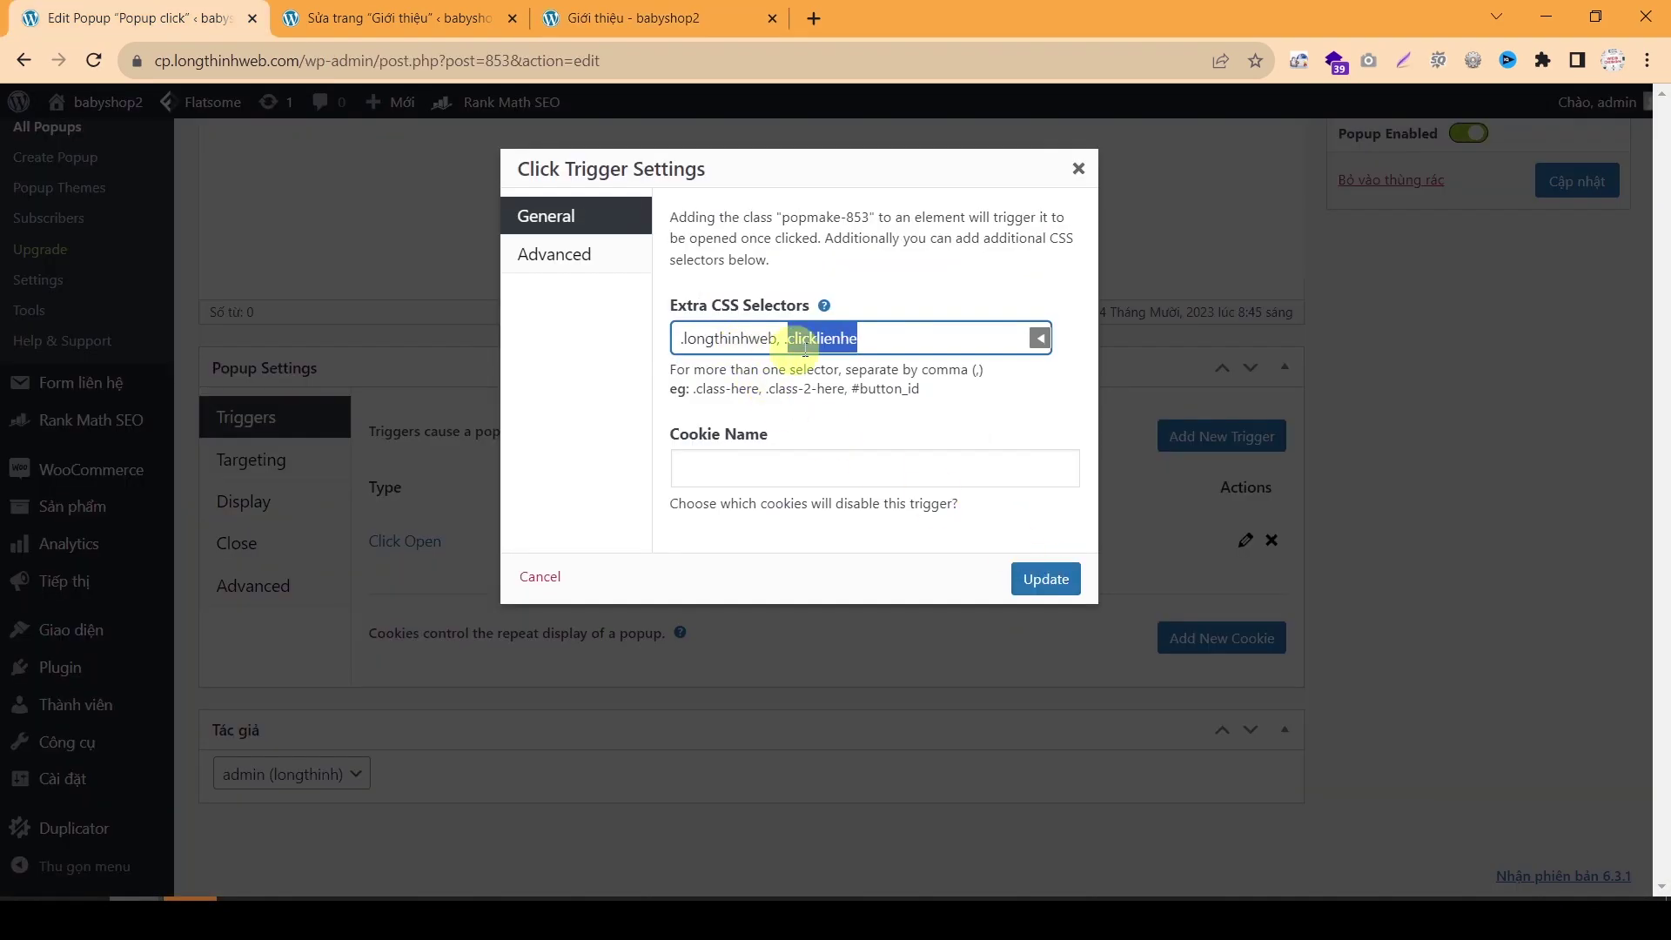
Step: Apply the updated extra CSS selectors to the popup's Click Open trigger
left_click(887, 337)
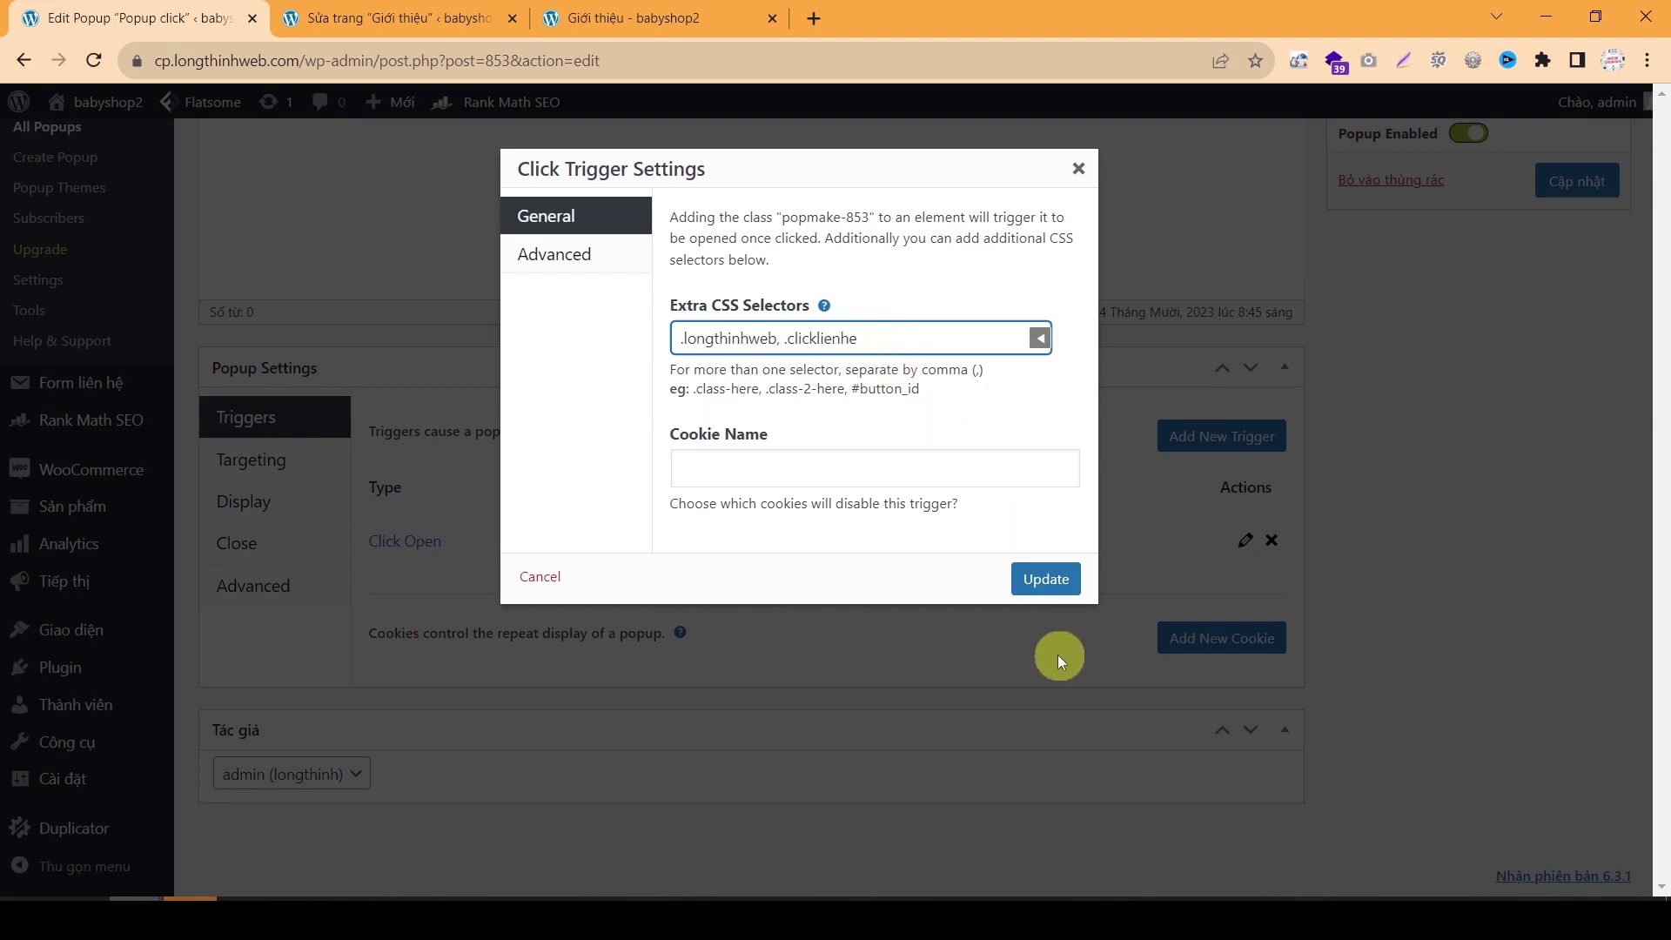
left_click(1049, 582)
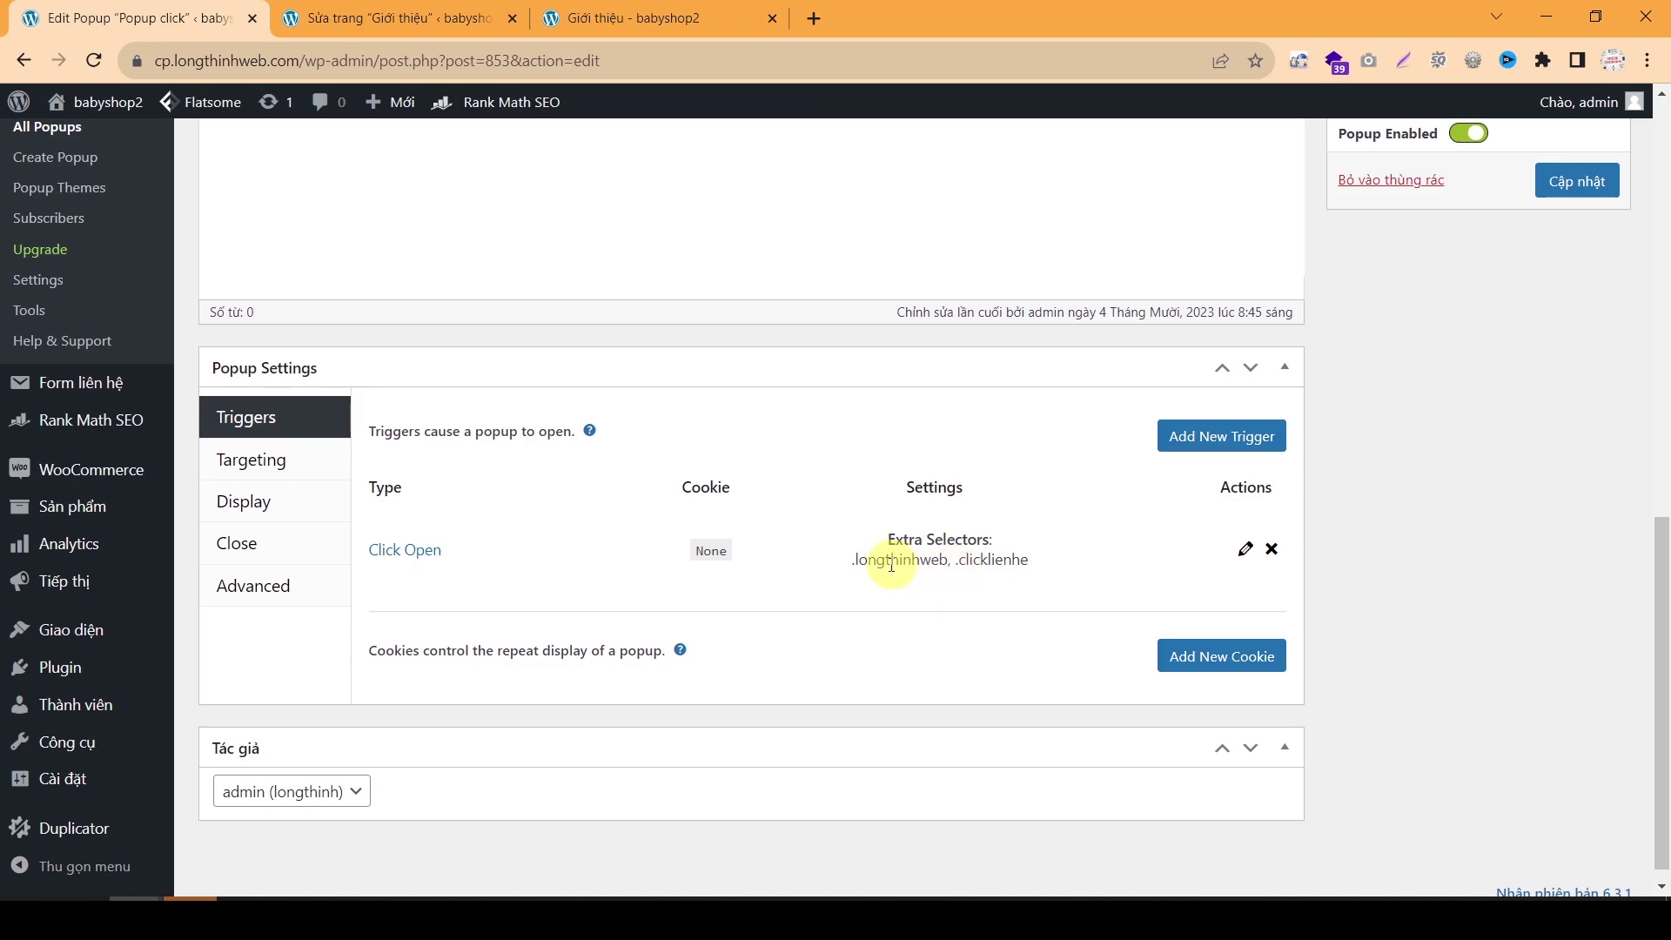
Step: View the Form Submission type offered for a new trigger and leave without adding the trigger
scroll(828, 659, "up", 1)
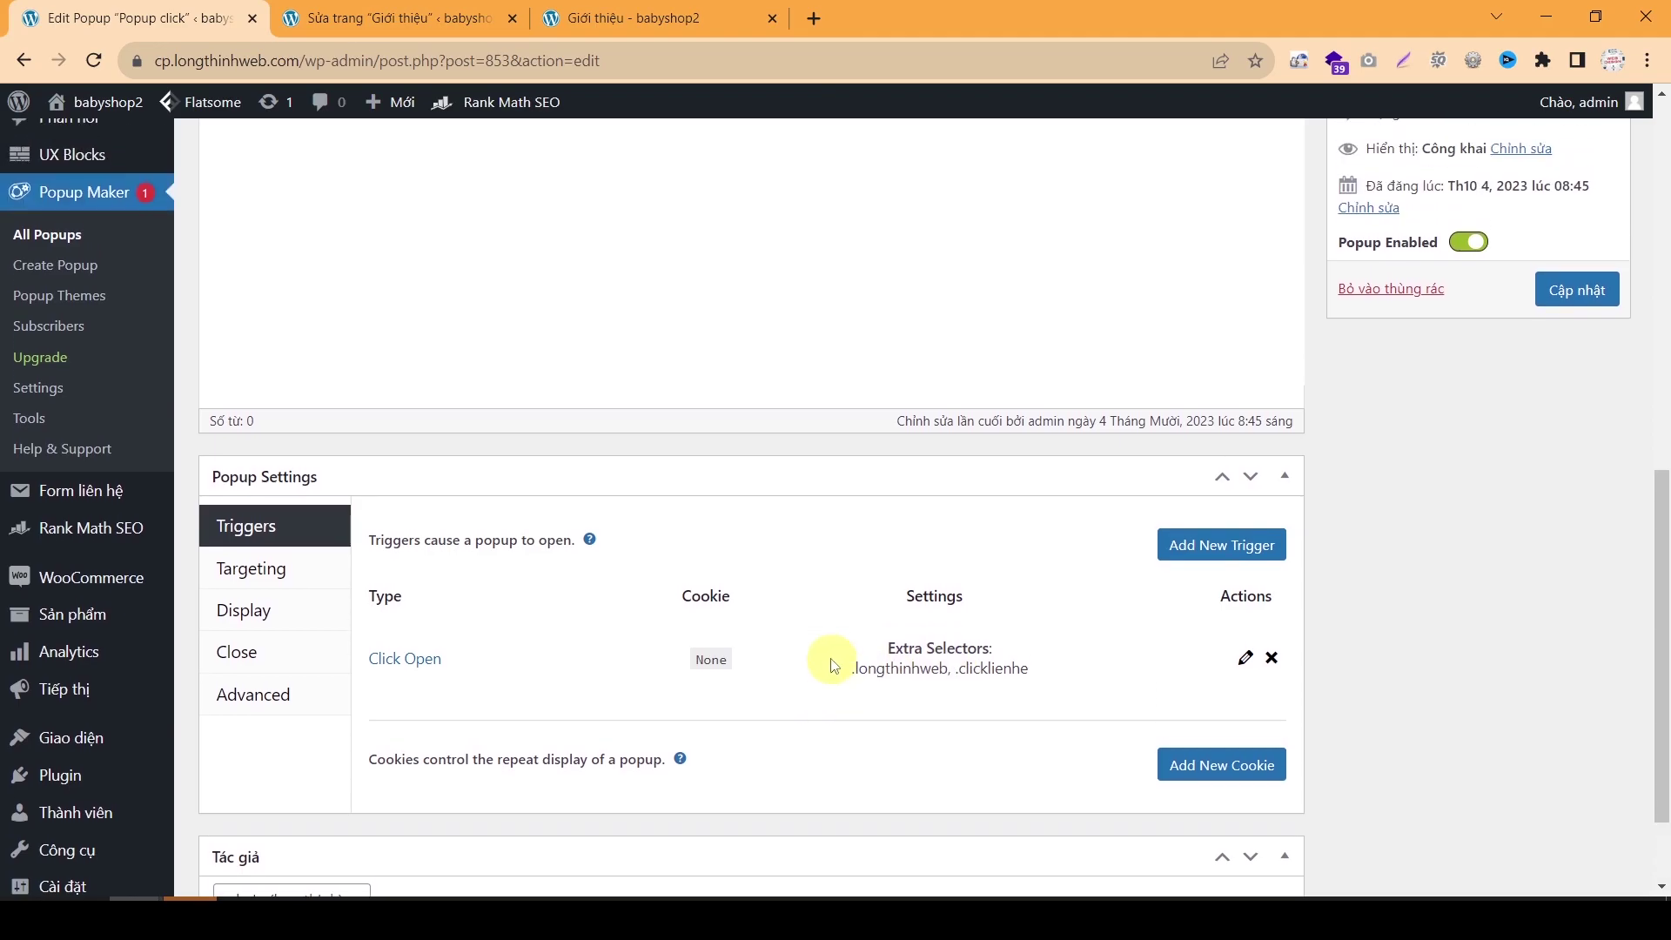
scroll(831, 666, "up", 2)
left_click(1209, 764)
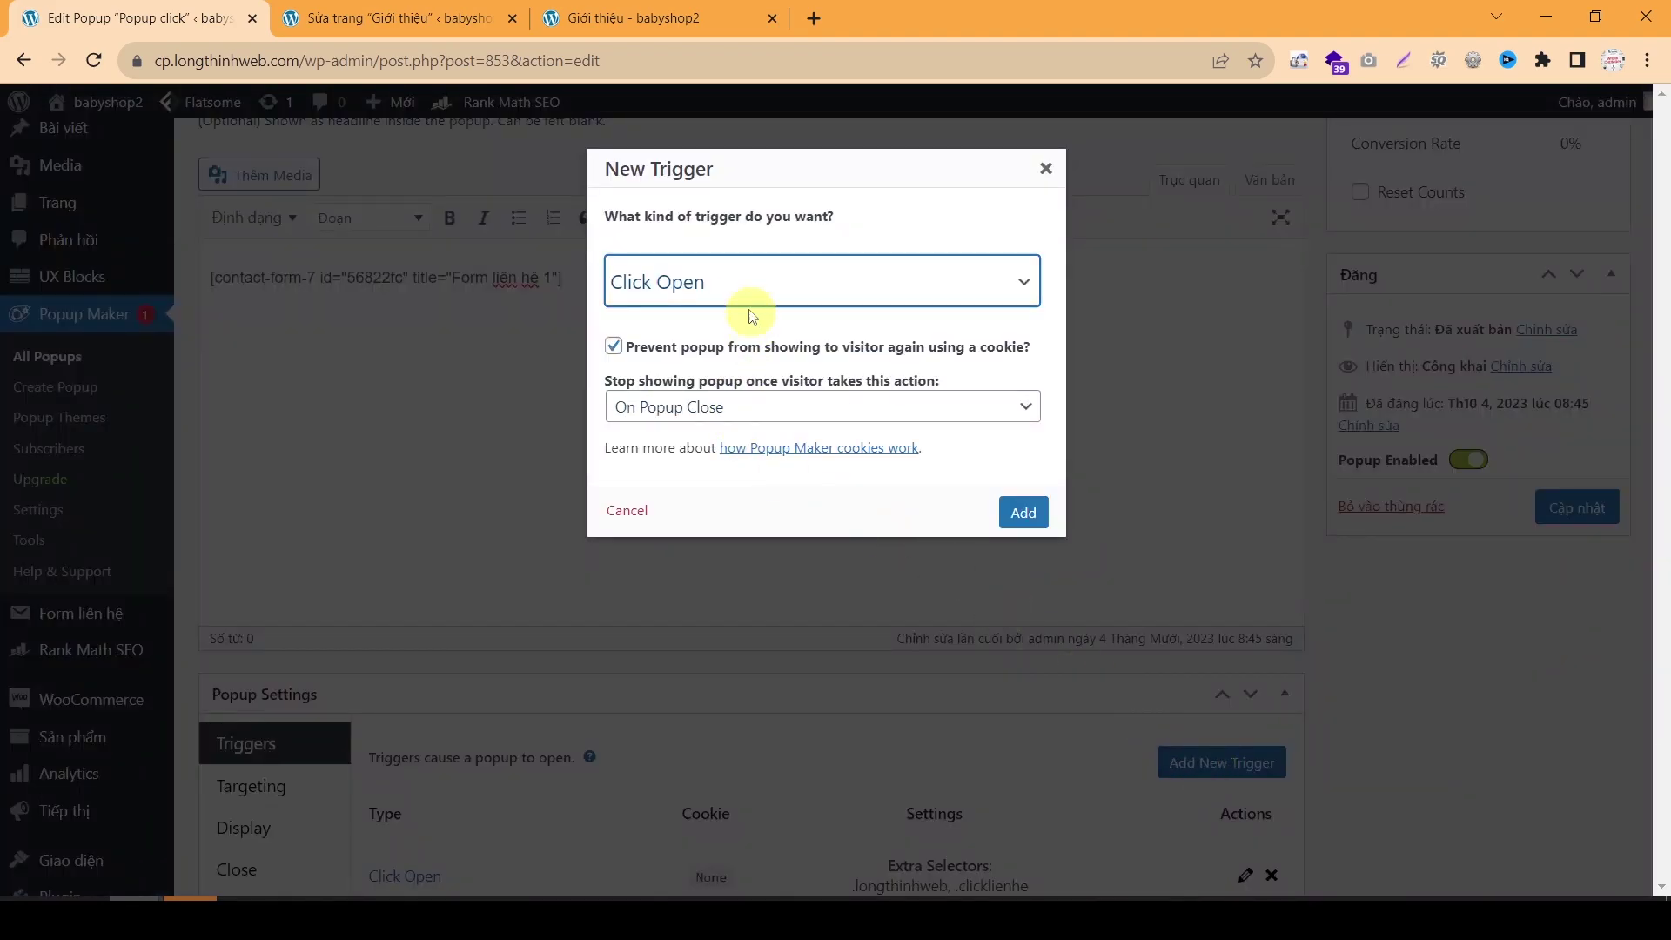
left_click(746, 280)
left_click(796, 378)
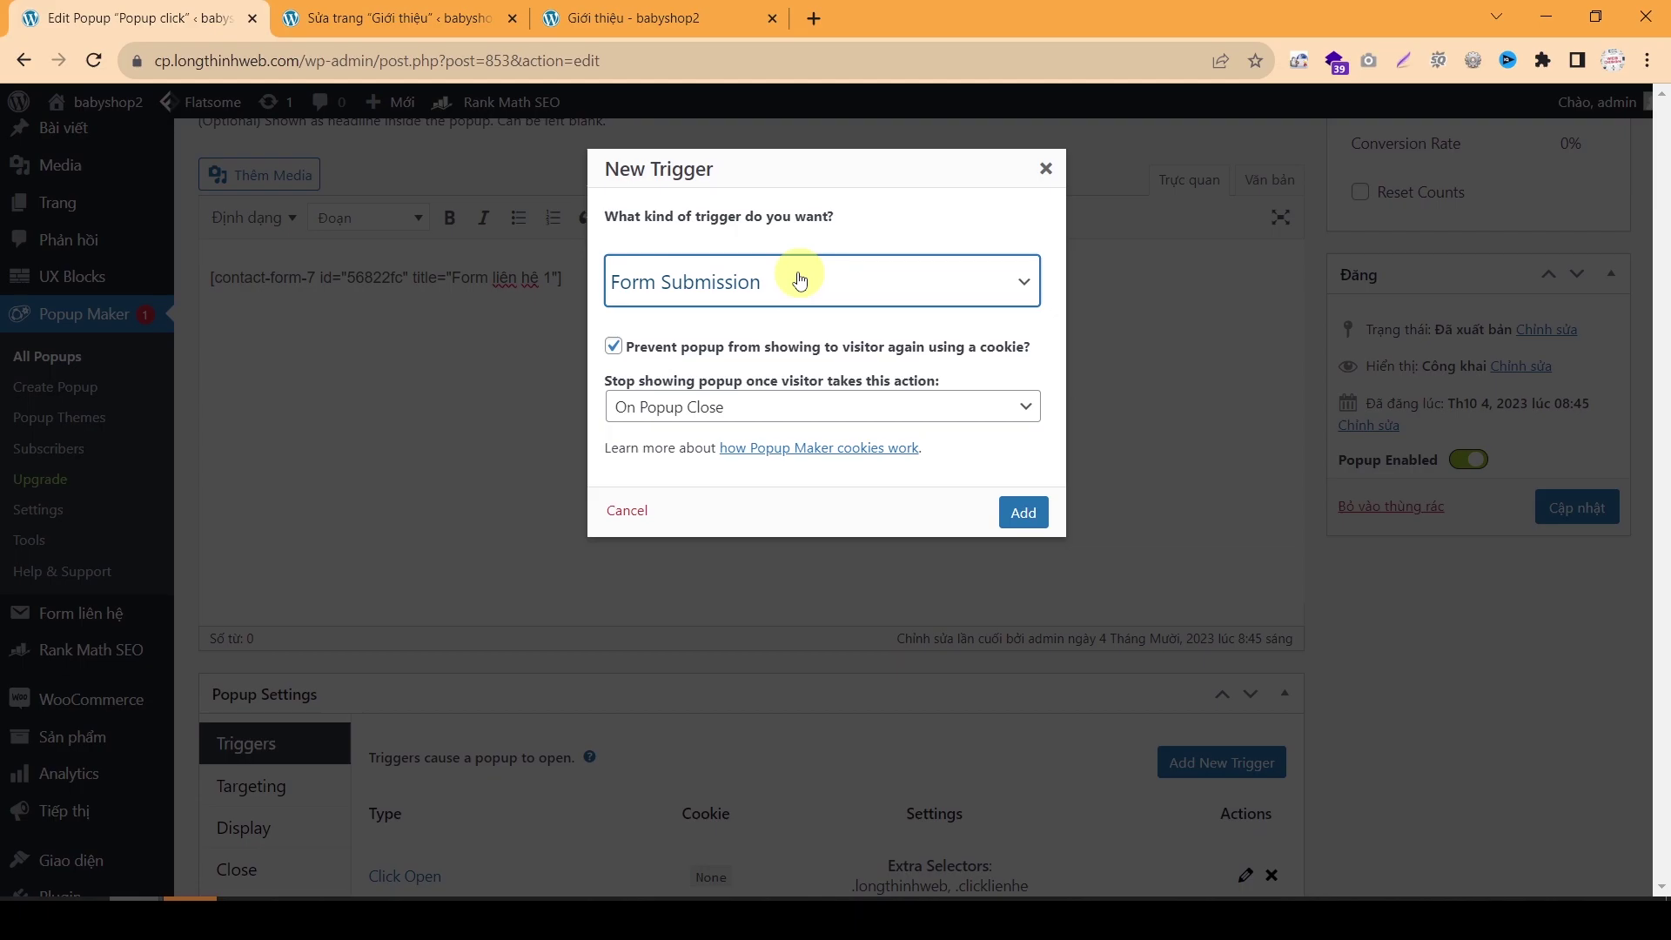
left_click(627, 510)
scroll(623, 694, "down", 4)
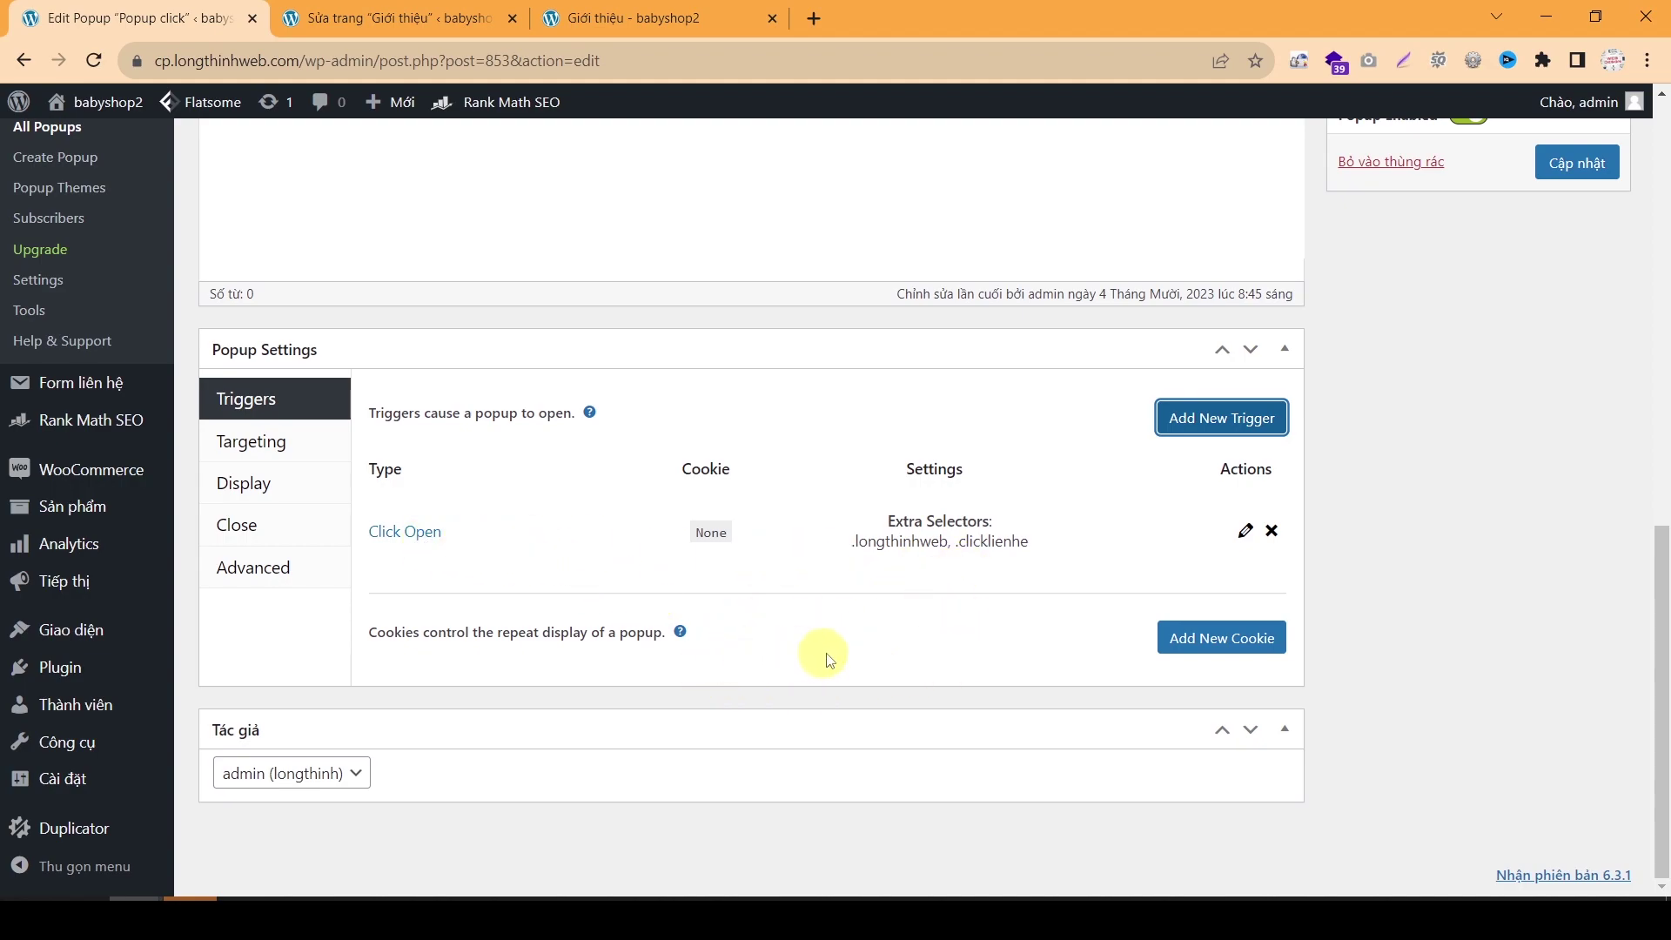
Step: Open and close the contact form popup three times from "Click liên hệ ngay" on the live page and return to the popup's settings
left_click(592, 18)
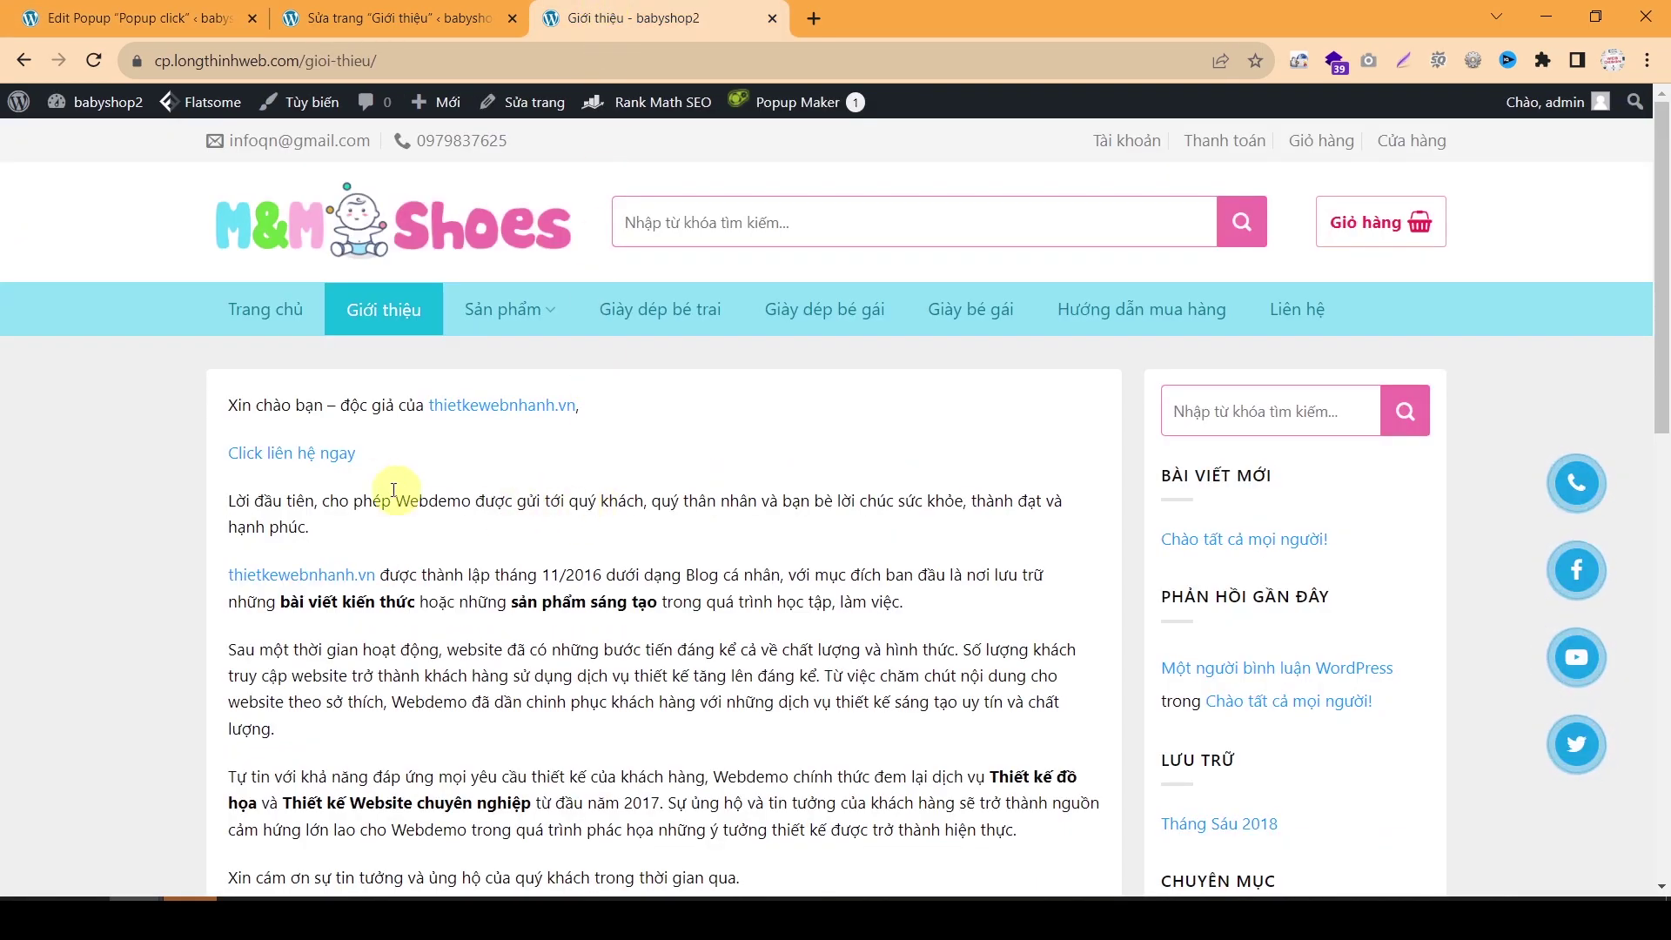
left_click(336, 454)
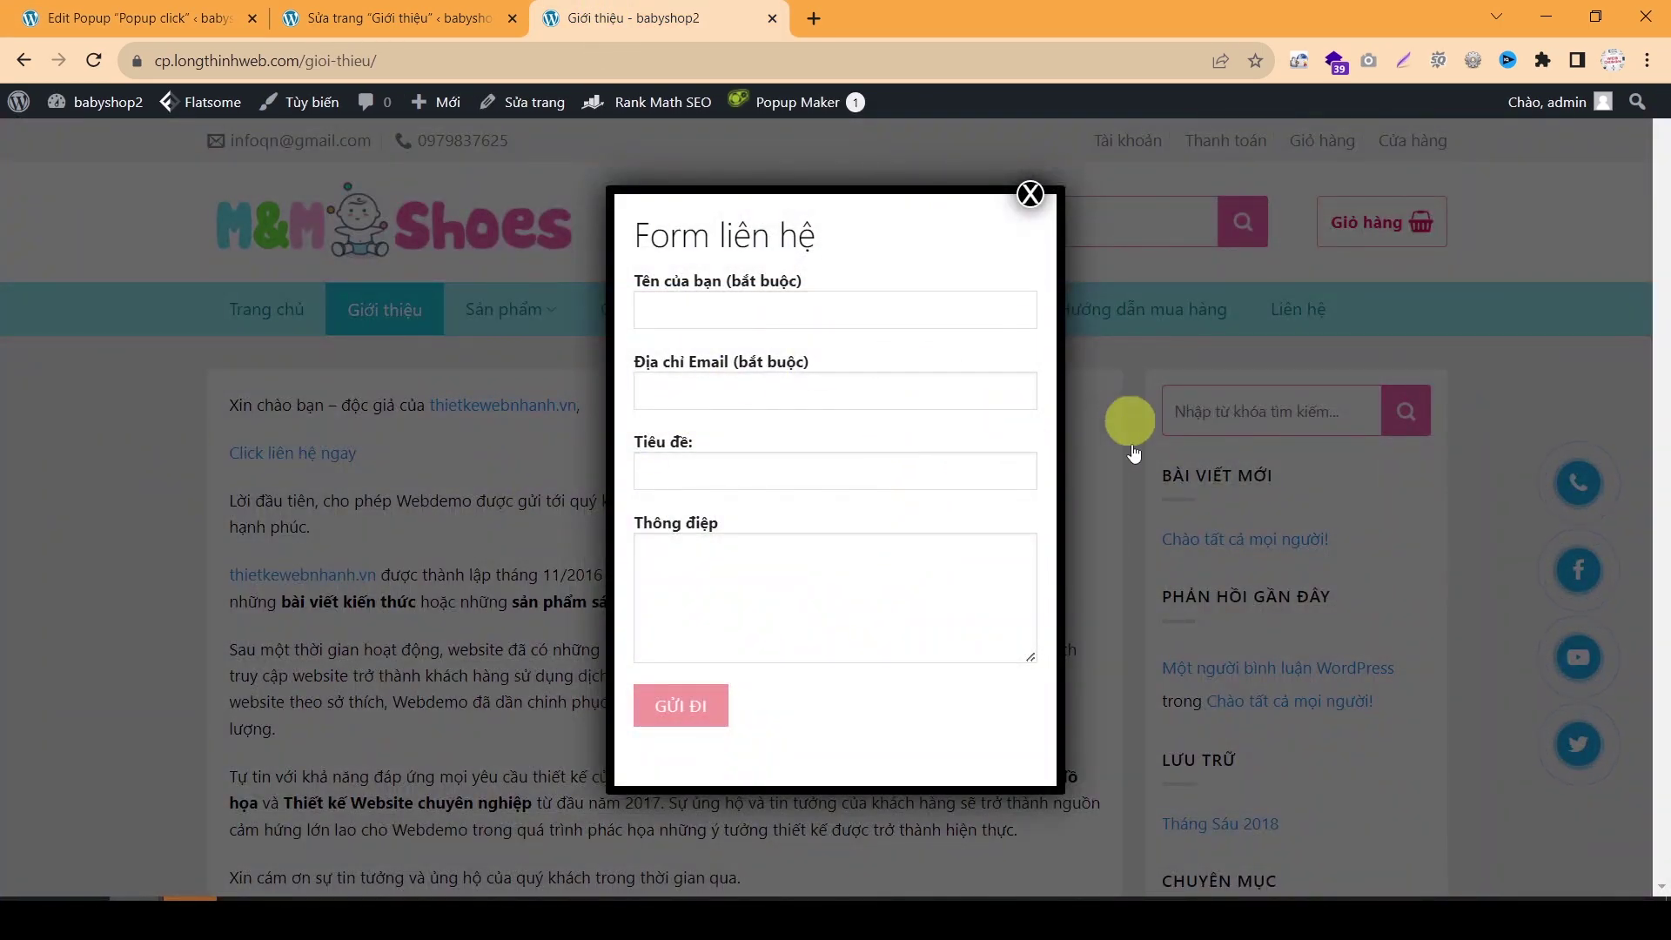
left_click(1030, 194)
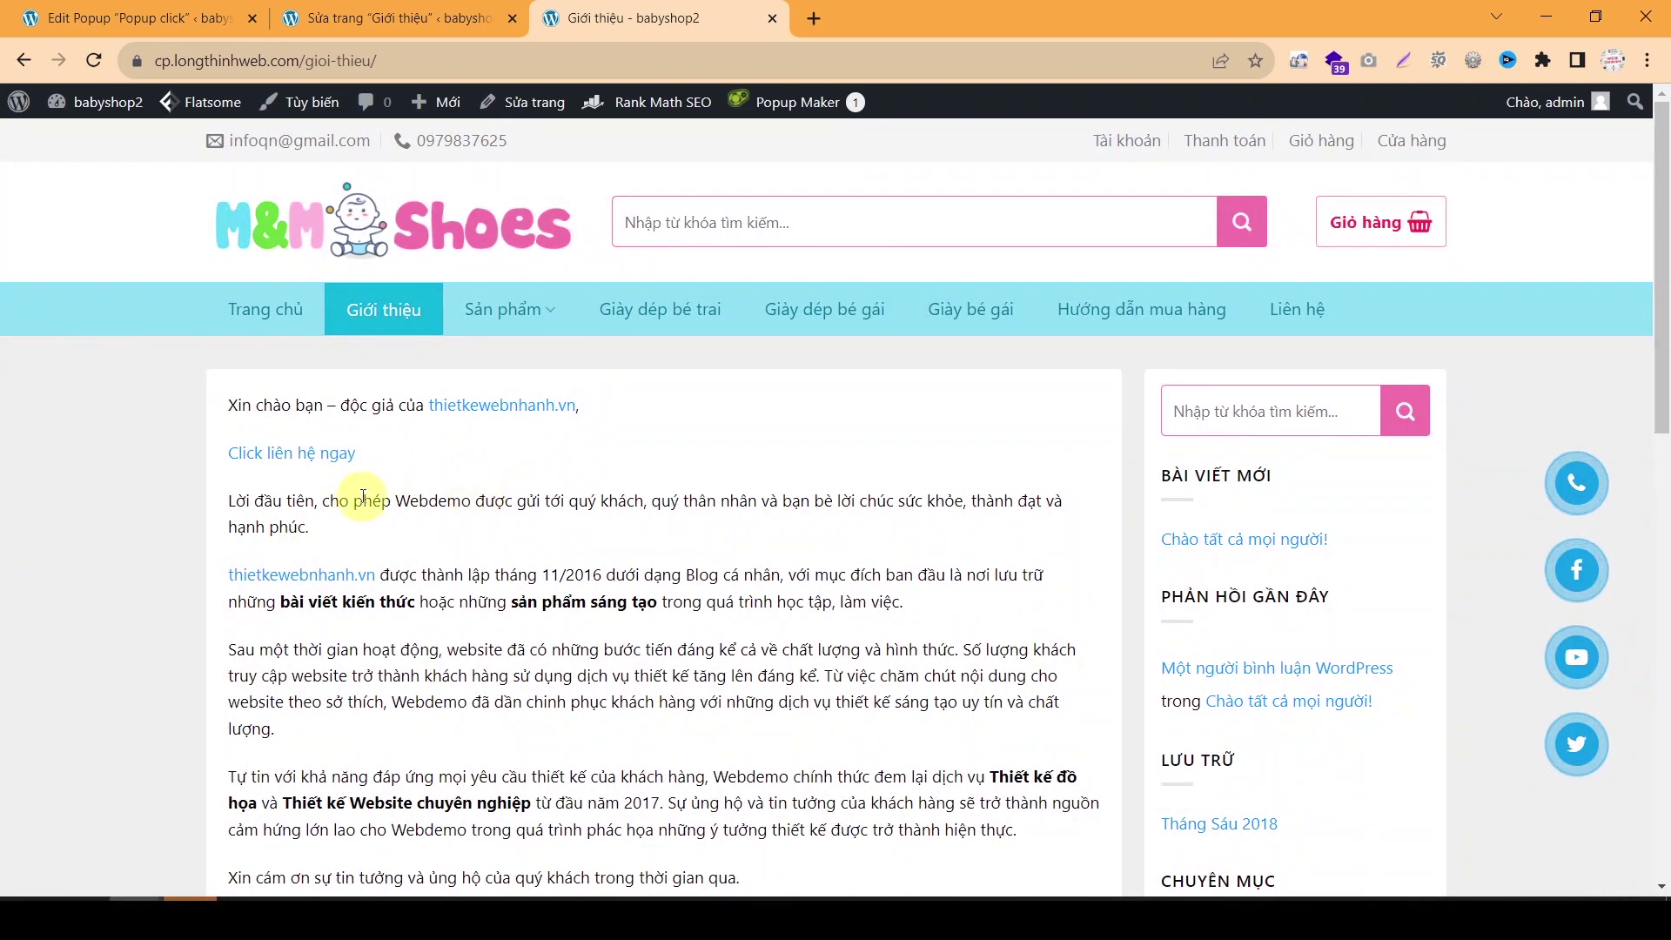
left_click(310, 454)
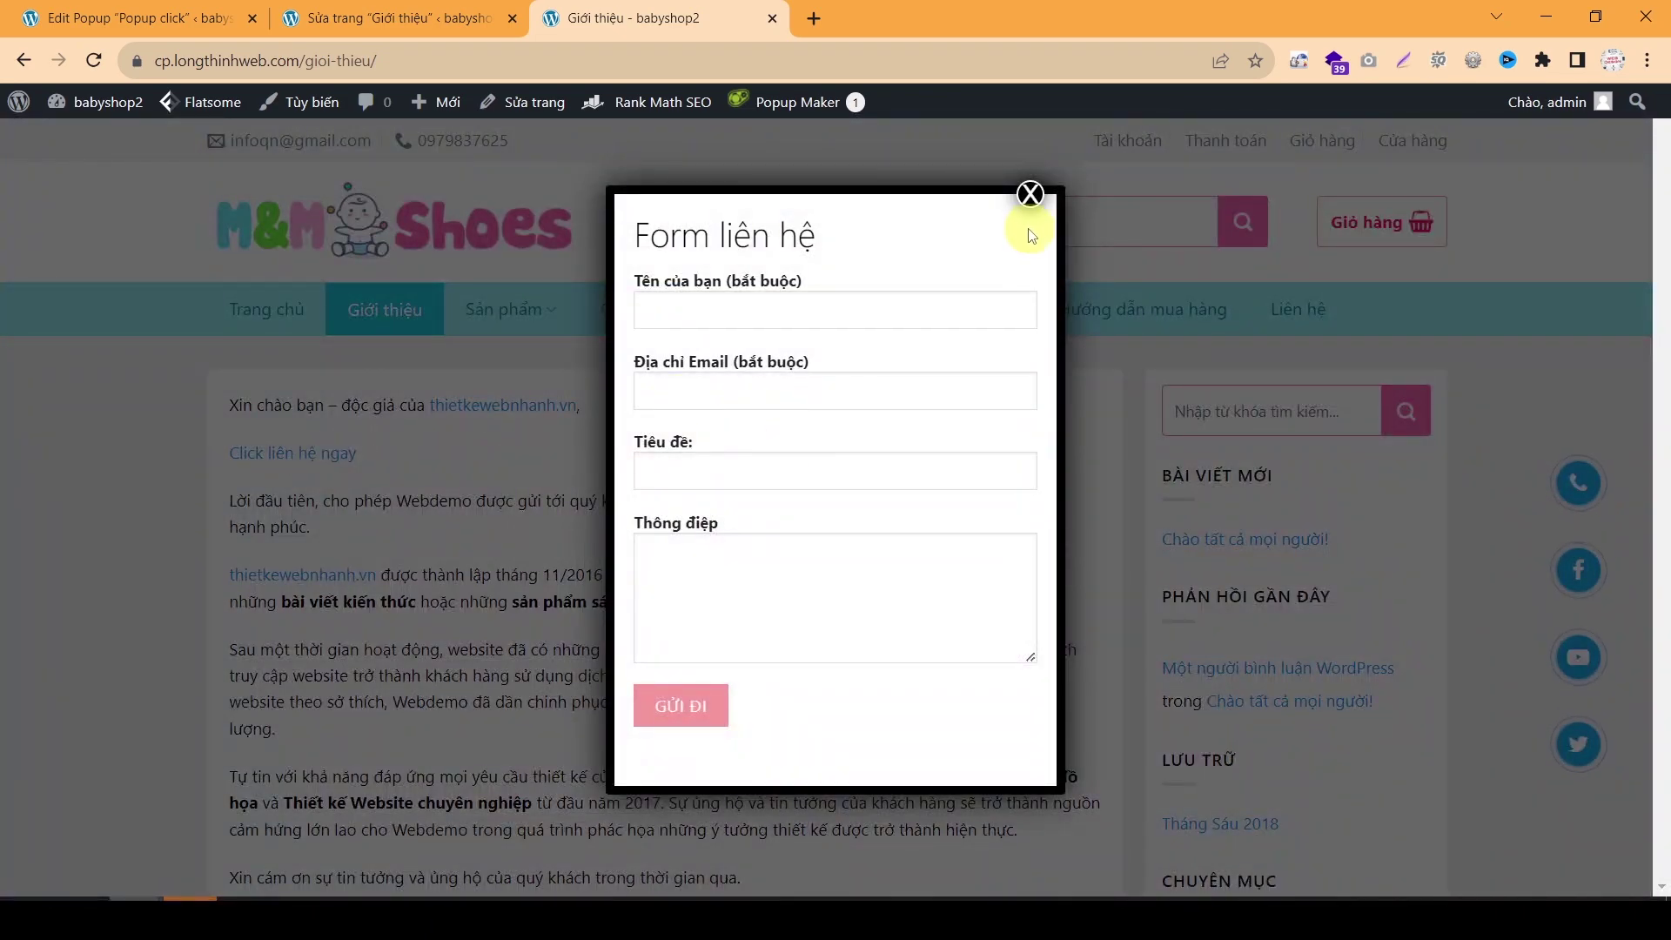
left_click(1024, 200)
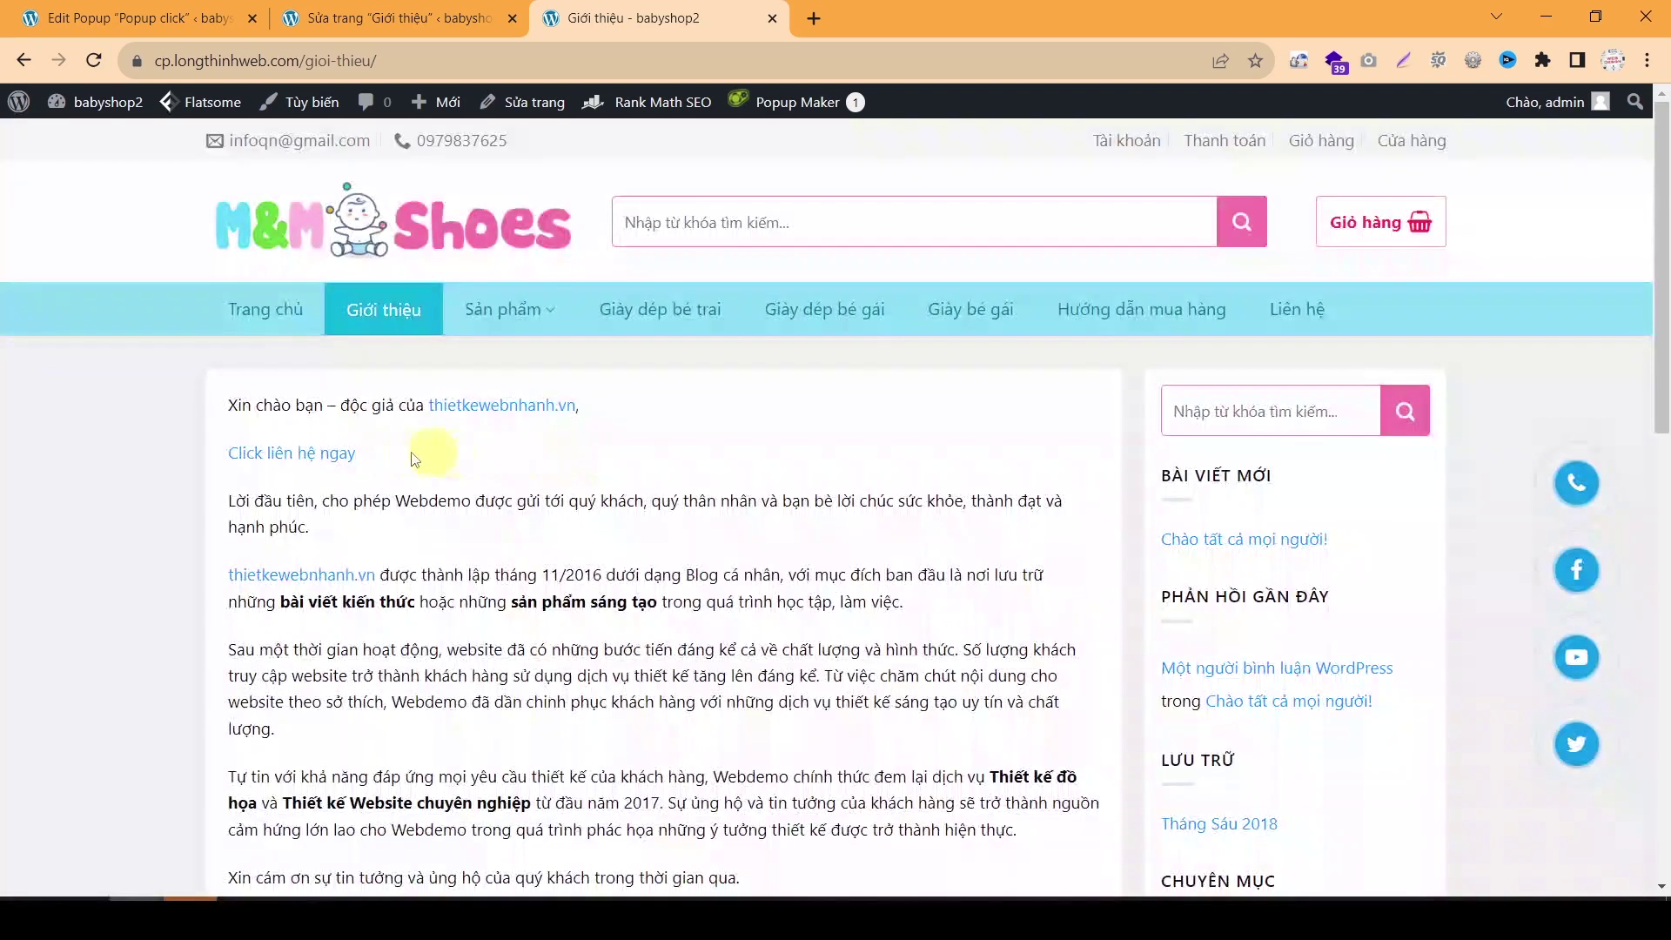
left_click(328, 454)
left_click(1030, 194)
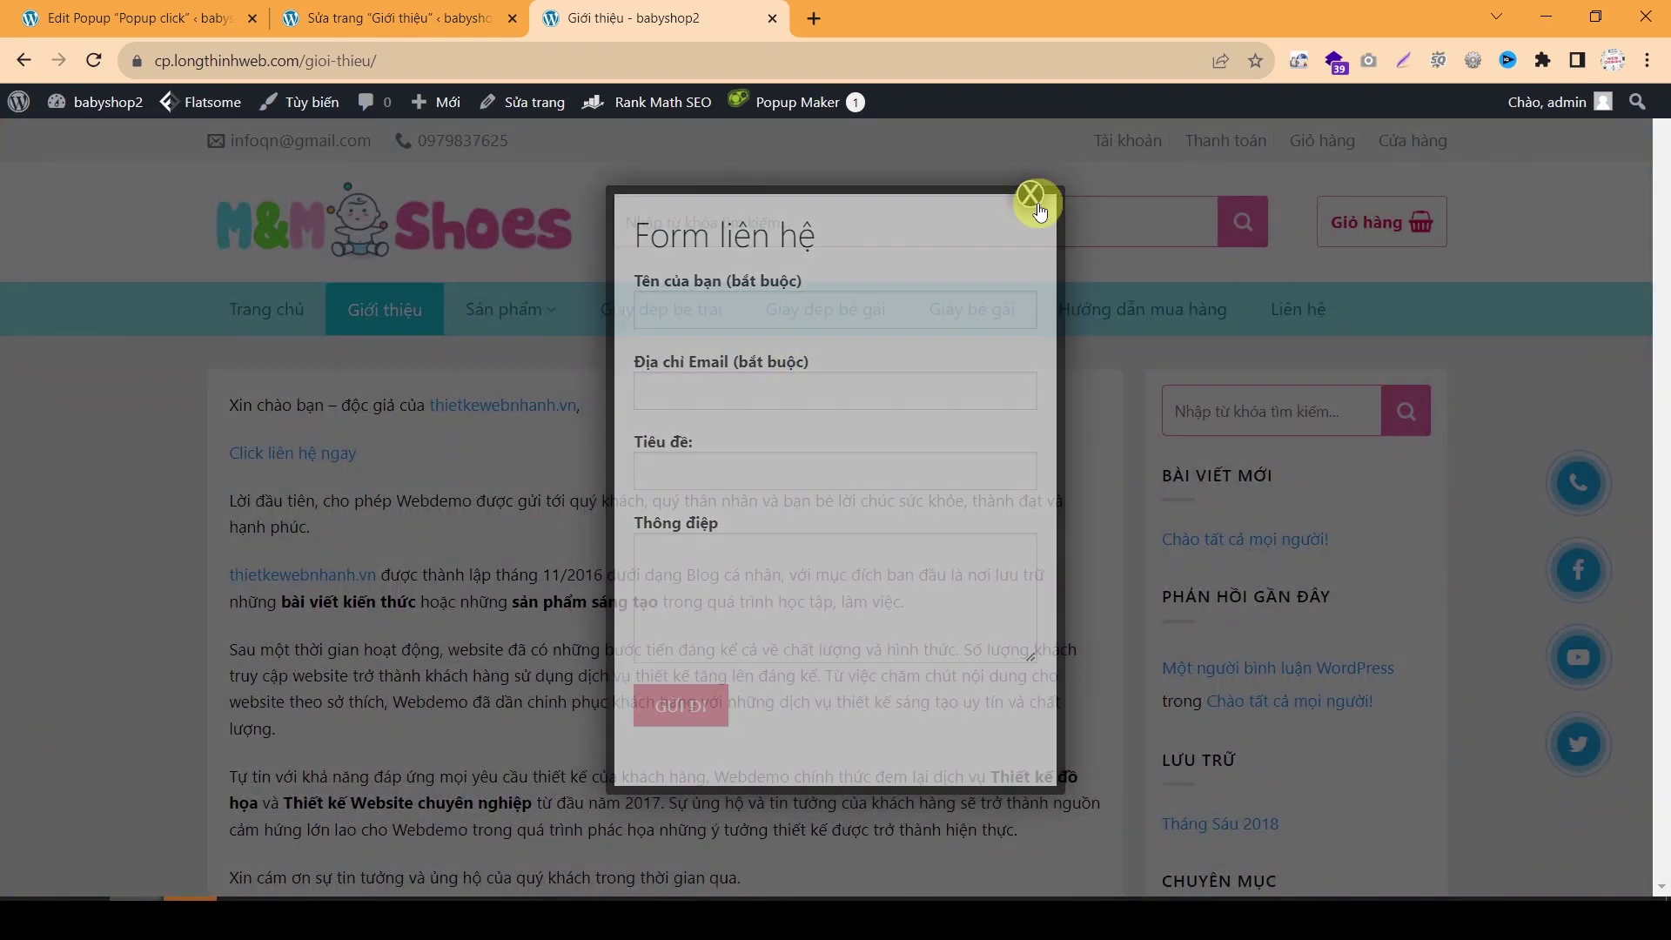
left_click(139, 17)
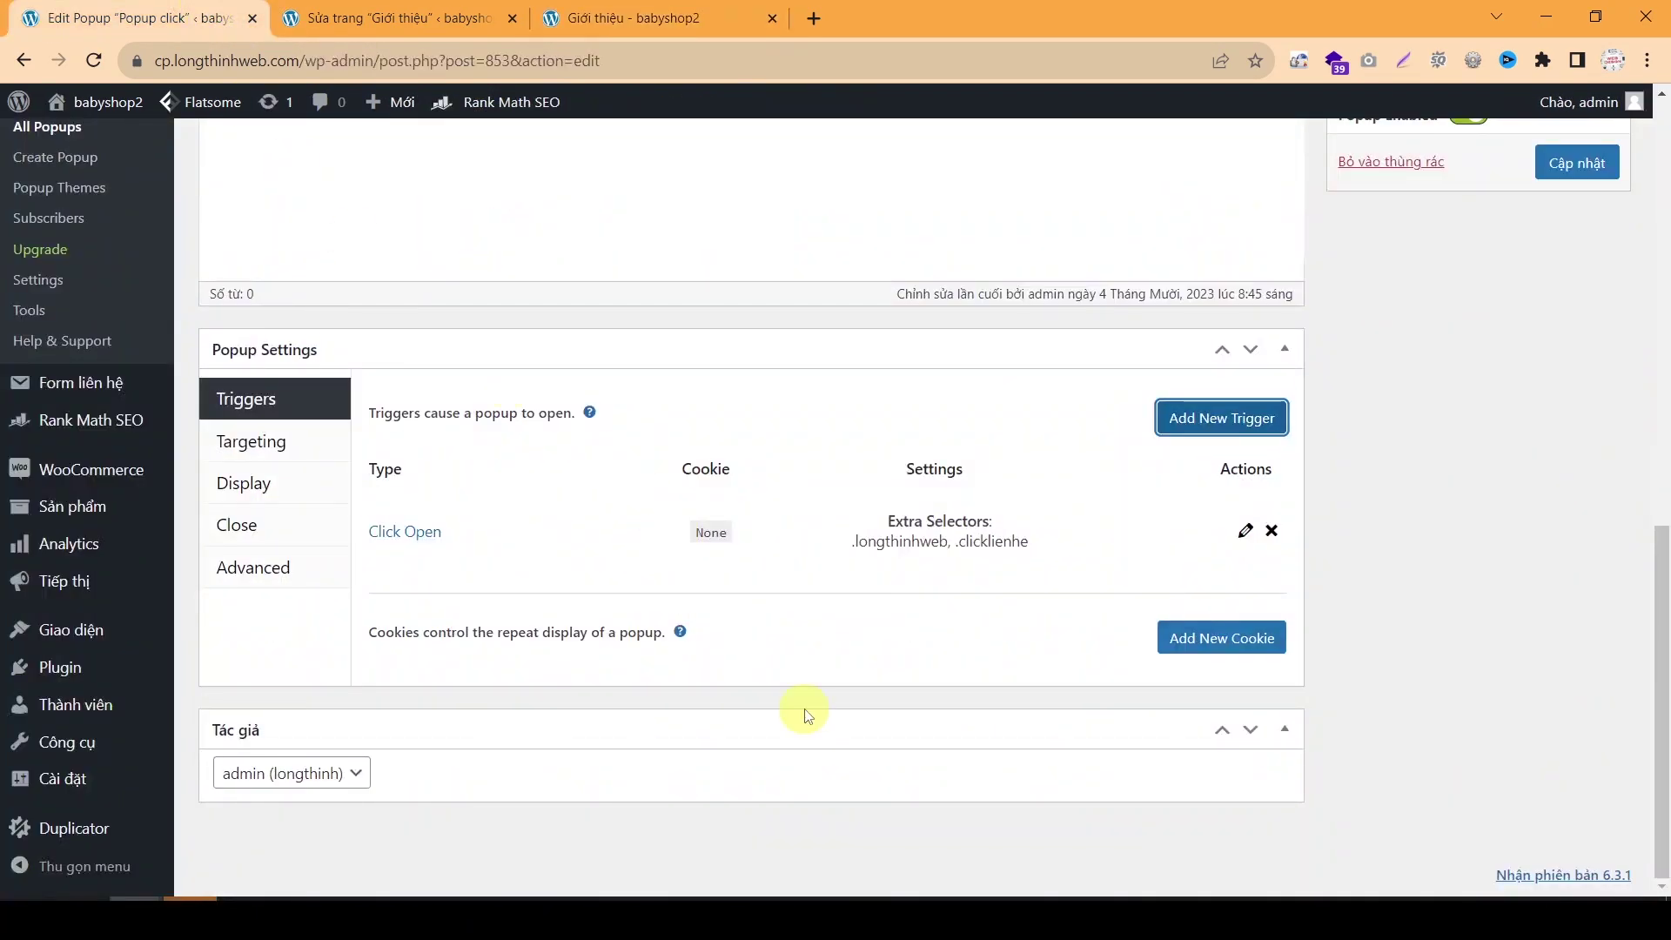